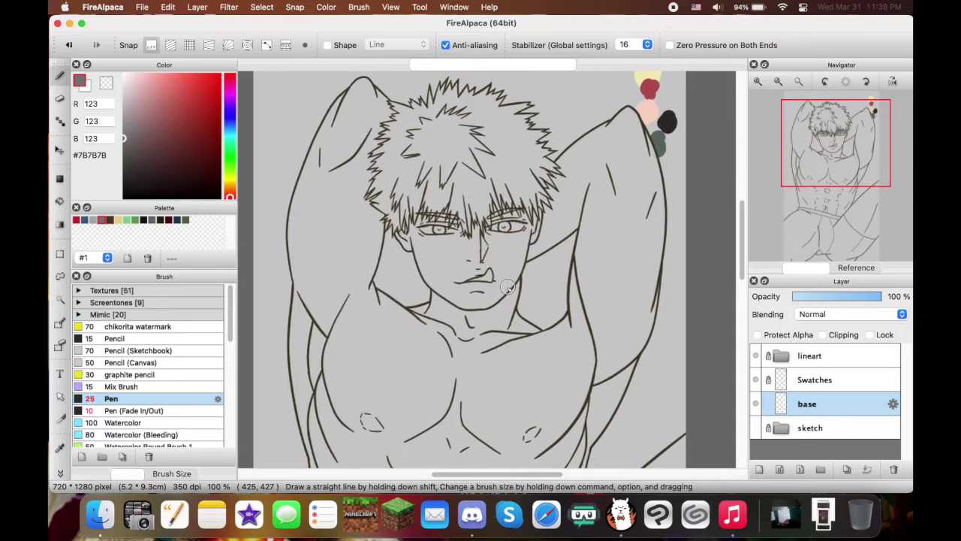
# Paint the raised arms, head and chest with gray #7B7B7B on the base layer
pyautogui.moveTo(417, 113)
pyautogui.mouseDown()
pyautogui.moveTo(353, 353)
pyautogui.moveTo(417, 124)
pyautogui.moveTo(361, 300)
pyautogui.mouseUp()
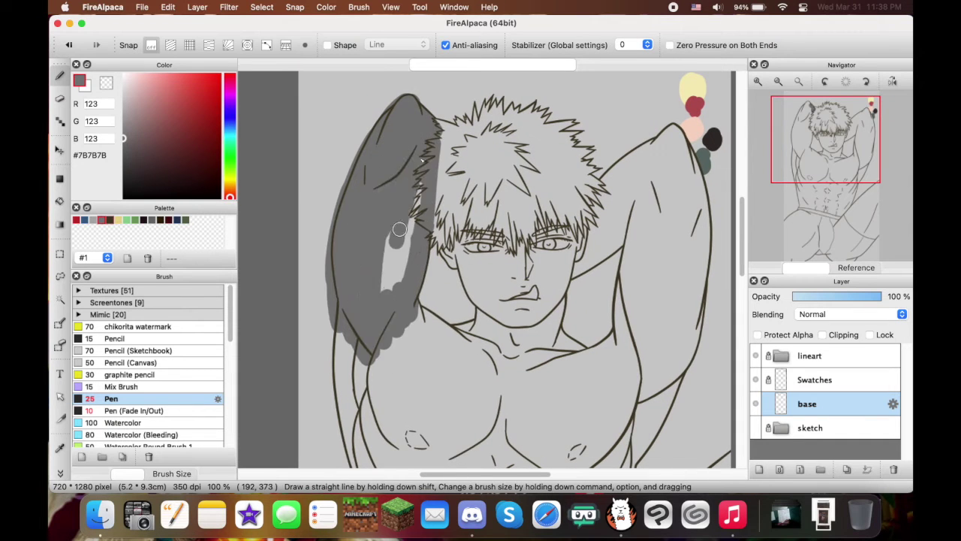
pyautogui.scroll(-5, 488, 270)
pyautogui.scroll(5, 488, 270)
pyautogui.moveTo(375, 265)
pyautogui.mouseDown()
pyautogui.moveTo(416, 279)
pyautogui.moveTo(451, 120)
pyautogui.moveTo(511, 338)
pyautogui.moveTo(529, 213)
pyautogui.moveTo(593, 405)
pyautogui.moveTo(586, 248)
pyautogui.moveTo(473, 301)
pyautogui.moveTo(456, 177)
pyautogui.moveTo(488, 210)
pyautogui.mouseUp()
pyautogui.scroll(-5, 420, 203)
pyautogui.moveTo(393, 200)
pyautogui.mouseDown()
pyautogui.moveTo(594, 311)
pyautogui.moveTo(555, 435)
pyautogui.mouseUp()
# Cover the remaining torso, hips and both legs with the same gray on the base layer
pyautogui.hscroll(-2, 450, 301)
pyautogui.moveTo(372, 243)
pyautogui.mouseDown()
pyautogui.moveTo(447, 171)
pyautogui.moveTo(538, 380)
pyautogui.moveTo(466, 366)
pyautogui.moveTo(376, 255)
pyautogui.moveTo(354, 407)
pyautogui.moveTo(533, 368)
pyautogui.moveTo(582, 401)
pyautogui.mouseUp()
pyautogui.scroll(-5, 498, 183)
pyautogui.hscroll(3, 582, 402)
pyautogui.moveTo(562, 247)
pyautogui.mouseDown()
pyautogui.moveTo(501, 236)
pyautogui.moveTo(354, 375)
pyautogui.moveTo(428, 215)
pyautogui.moveTo(337, 262)
pyautogui.mouseUp()
pyautogui.click(781, 355)
pyautogui.scroll(-2, 826, 405)
pyautogui.click(832, 426)
pyautogui.click(781, 355)
pyautogui.click(807, 403)
pyautogui.moveTo(570, 263)
pyautogui.mouseDown()
pyautogui.moveTo(706, 316)
pyautogui.moveTo(519, 369)
pyautogui.moveTo(629, 268)
pyautogui.mouseUp()
# Ink the missing curved boxer hem over the left thigh on the legs/boxers layer, hiding the base layer while drawing
pyautogui.click(143, 219)
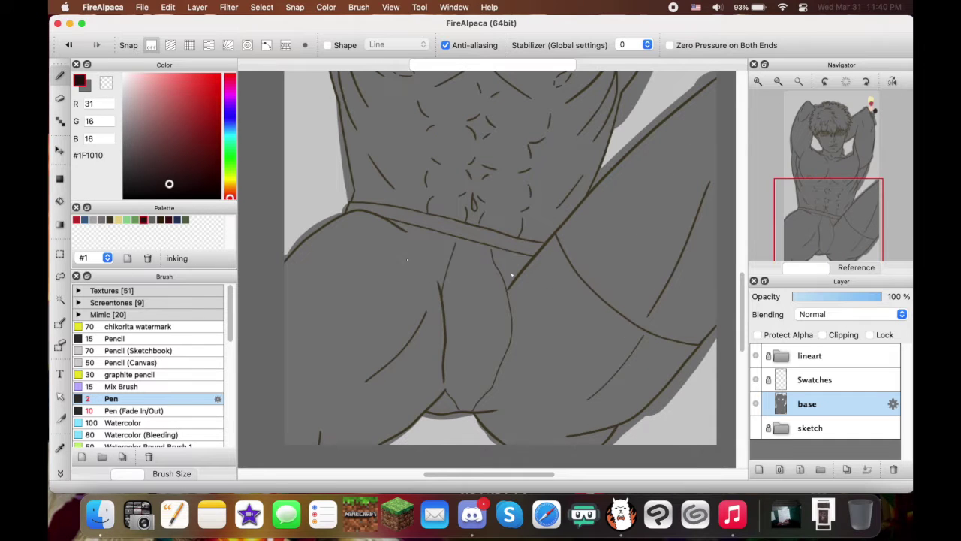
pyautogui.click(756, 403)
pyautogui.click(780, 355)
pyautogui.click(833, 451)
pyautogui.scroll(2, 450, 316)
pyautogui.scroll(-2, 480, 151)
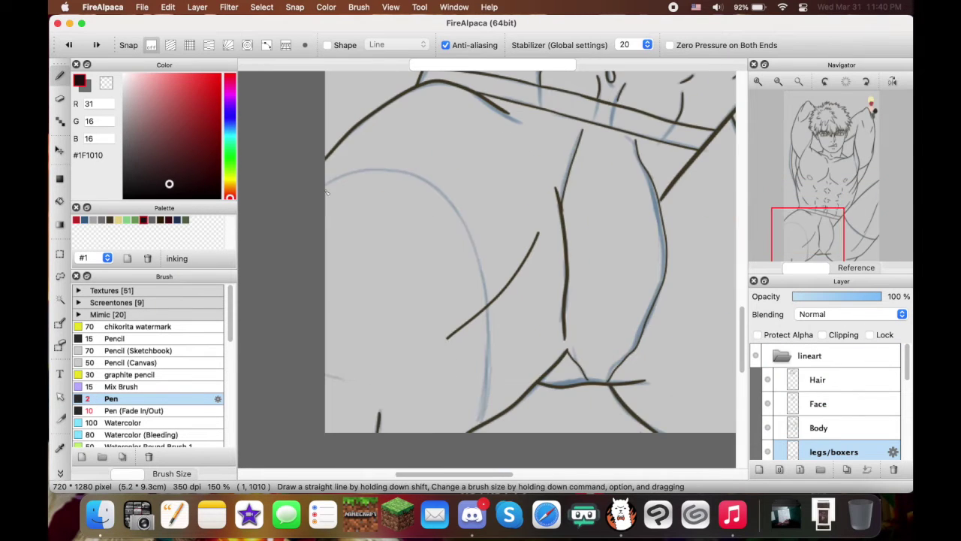
pyautogui.click(781, 355)
pyautogui.click(755, 403)
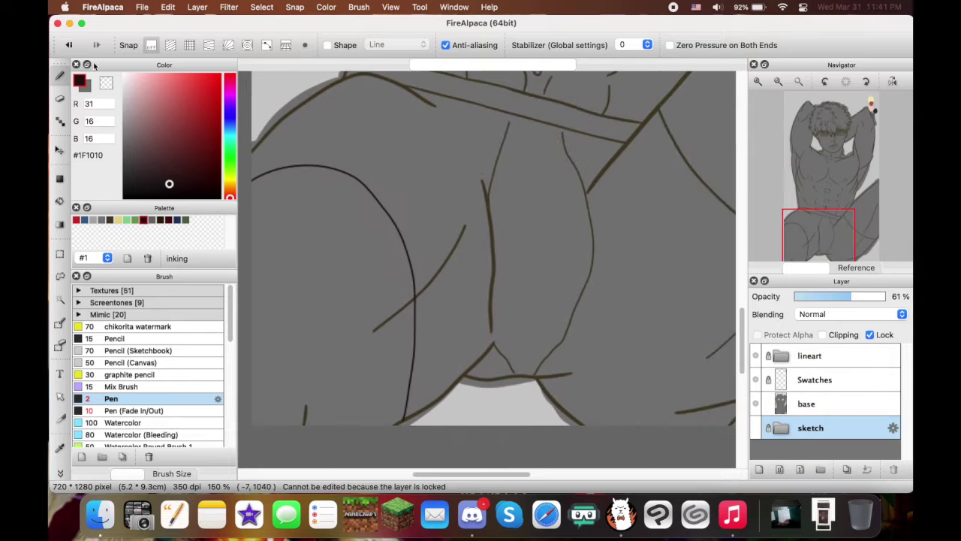
# Recolor the new hem curve on the left thigh with the lineart's dark brown #473C25
pyautogui.click(806, 403)
pyautogui.keyDown('alt'); pyautogui.click(525, 300); pyautogui.keyUp('alt')
pyautogui.scroll(3, 584, 387)
pyautogui.scroll(-2, 585, 387)
pyautogui.keyDown('alt'); pyautogui.click(629, 338); pyautogui.keyUp('alt')
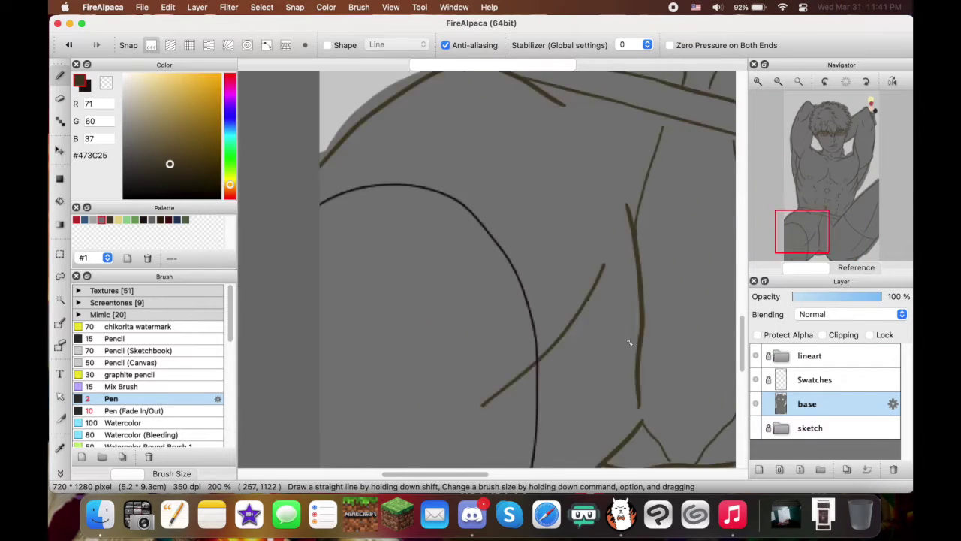
pyautogui.click(810, 355)
pyautogui.click(781, 355)
pyautogui.click(758, 468)
pyautogui.click(779, 425)
pyautogui.press('super+z')
pyautogui.press('super+z')
pyautogui.press('super+z')
# Erase the gray spill outside the crotch and the underside of both thighs on the base layer with the hard eraser
pyautogui.scroll(5, 521, 343)
pyautogui.press('e')
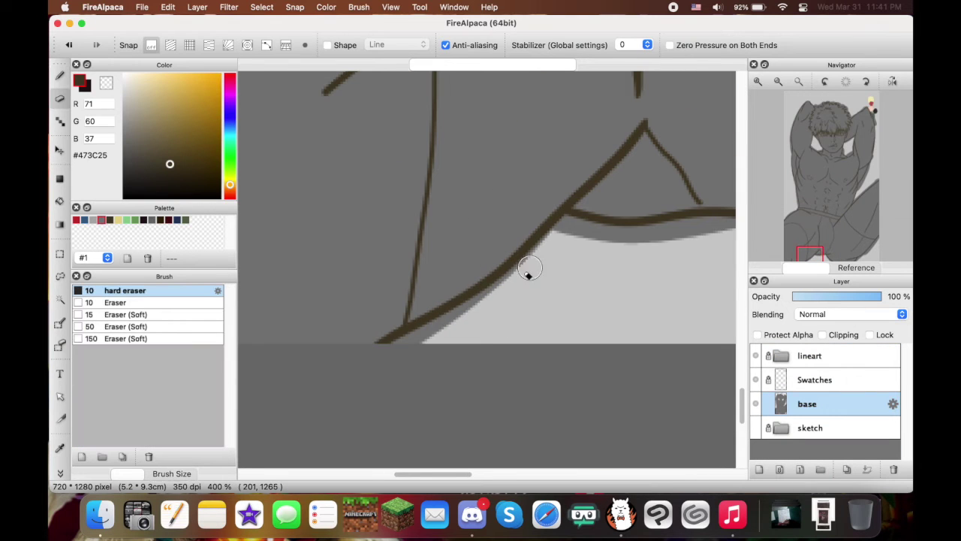
pyautogui.hscroll(5, 398, 354)
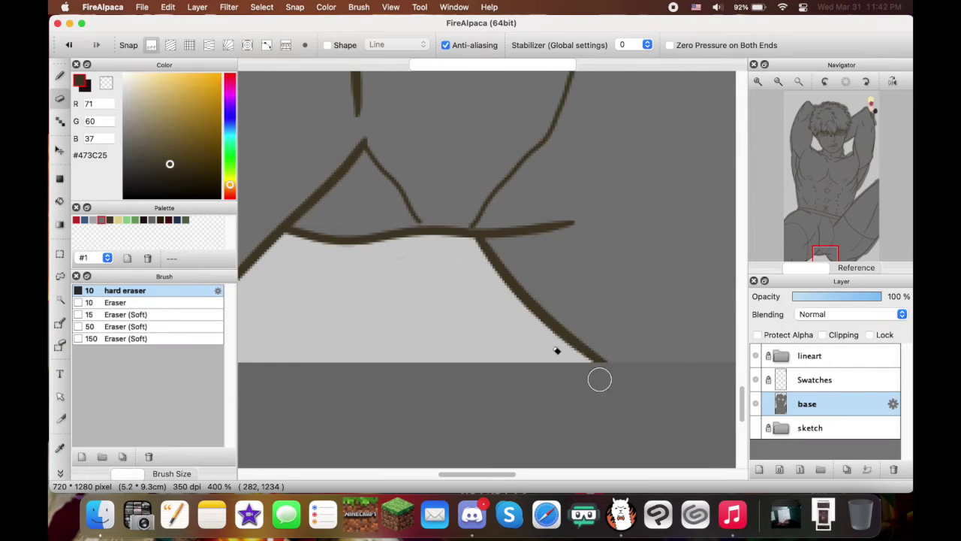
pyautogui.scroll(-3, 433, 400)
pyautogui.moveTo(508, 279); pyautogui.dragTo(473, 304)
pyautogui.scroll(-2, 386, 339)
pyautogui.moveTo(386, 338); pyautogui.dragTo(480, 320)
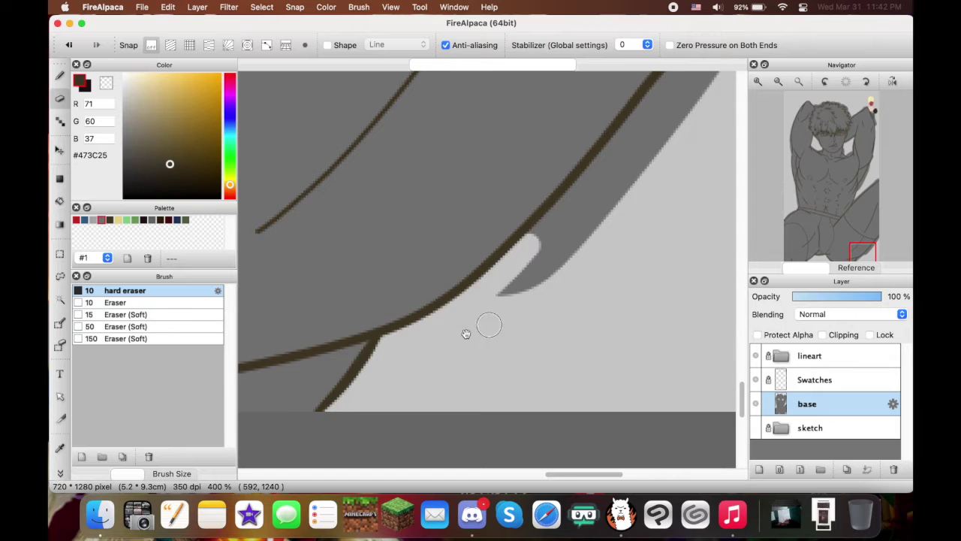
# Erase the base spill along the right thigh's edges and in the gap between thigh and torso
pyautogui.scroll(-3, 470, 271)
pyautogui.moveTo(555, 248); pyautogui.dragTo(418, 359)
pyautogui.scroll(-3, 418, 358)
pyautogui.scroll(1, 474, 271)
pyautogui.moveTo(457, 284); pyautogui.dragTo(421, 328)
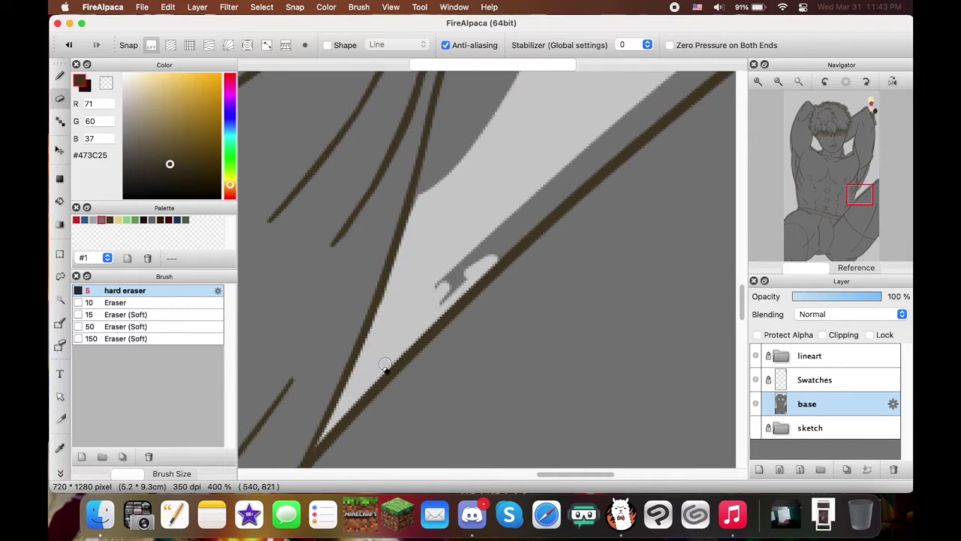
pyautogui.scroll(-2, 420, 328)
# Erase the gray spill around the raised right arm and elbow, sampling base gray #7B7B7B for touch-ups
pyautogui.scroll(3, 498, 248)
pyautogui.scroll(1, 418, 343)
pyautogui.moveTo(419, 343)
pyautogui.mouseDown()
pyautogui.moveTo(413, 213)
pyautogui.moveTo(425, 380)
pyautogui.moveTo(502, 287)
pyautogui.moveTo(517, 320)
pyautogui.moveTo(569, 178)
pyautogui.moveTo(618, 258)
pyautogui.mouseUp()
pyautogui.scroll(-2, 452, 310)
pyautogui.scroll(-1, 568, 178)
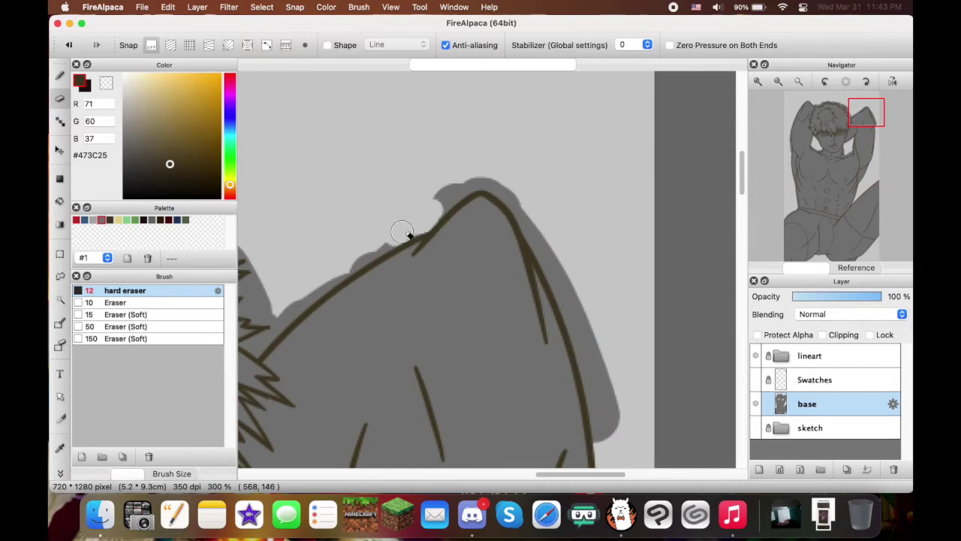
pyautogui.press('b')
pyautogui.keyDown('alt'); pyautogui.click(461, 279); pyautogui.keyUp('alt')
pyautogui.press('e')
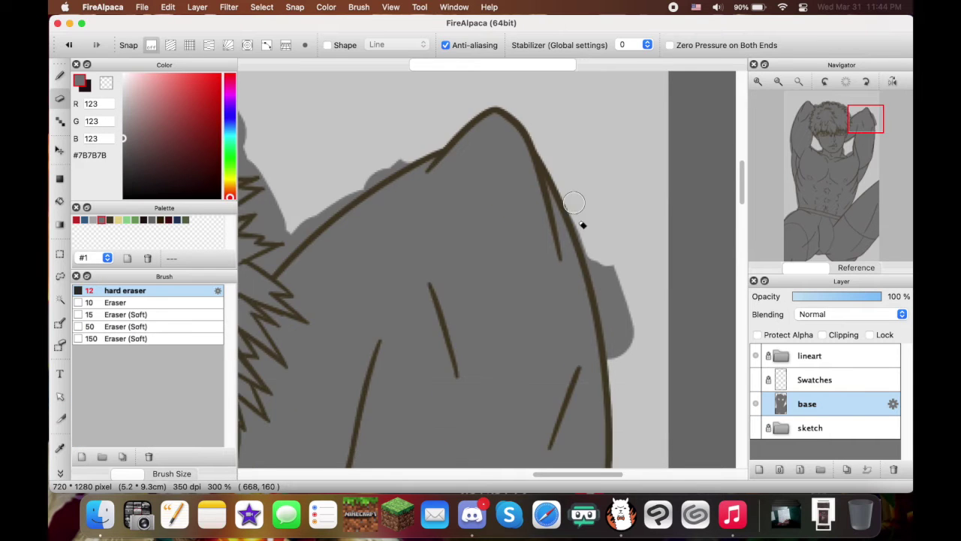
pyautogui.moveTo(286, 270); pyautogui.dragTo(495, 267)
pyautogui.scroll(1, 526, 263)
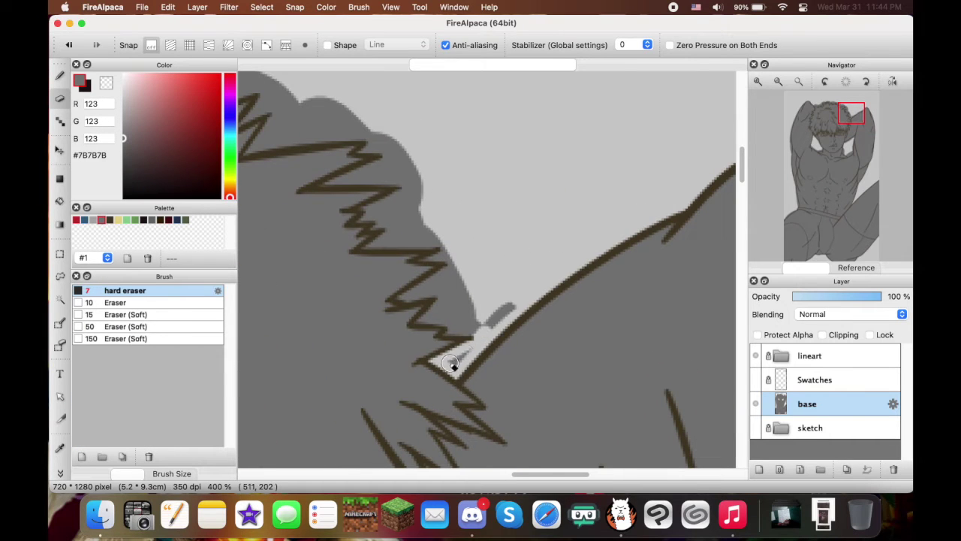
# Trim the gray outside the spikes on the right side of the hair with a smaller hard eraser
pyautogui.scroll(2, 465, 278)
pyautogui.press('[')
pyautogui.press('[')
pyautogui.hscroll(3, 585, 334)
pyautogui.moveTo(593, 330)
pyautogui.mouseDown()
pyautogui.moveTo(556, 353)
pyautogui.moveTo(591, 317)
pyautogui.moveTo(518, 303)
pyautogui.moveTo(563, 295)
pyautogui.mouseUp()
pyautogui.scroll(3, 579, 282)
pyautogui.press('[')
pyautogui.press('[')
pyautogui.hscroll(-2, 590, 317)
pyautogui.press('[')
pyautogui.press('[')
# Erase the gray spill around the upper-right hair spikes up to the crown
pyautogui.scroll(3, 546, 311)
pyautogui.hscroll(-2, 546, 310)
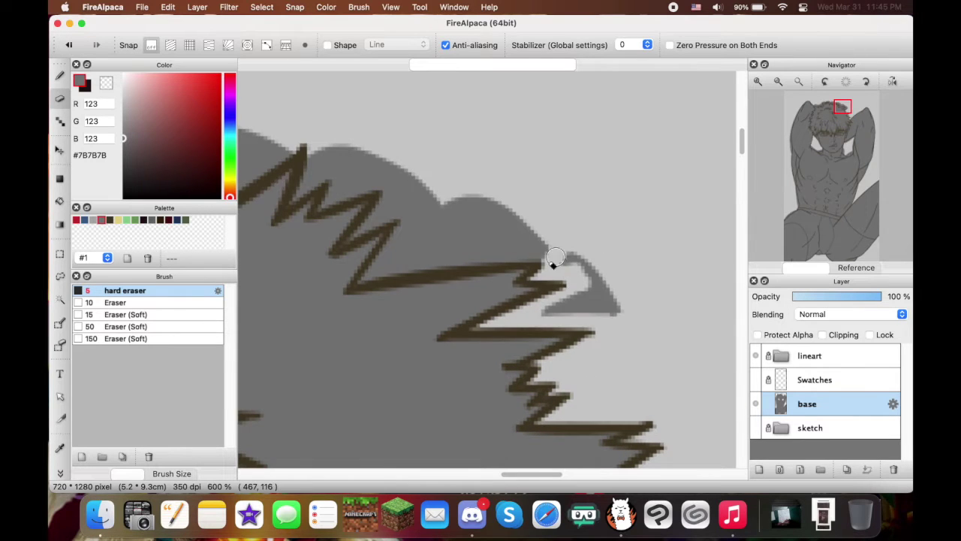
pyautogui.press('[')
pyautogui.press('[')
pyautogui.press('[')
pyautogui.scroll(3, 511, 261)
pyautogui.moveTo(526, 239)
pyautogui.mouseDown()
pyautogui.moveTo(457, 321)
pyautogui.moveTo(583, 313)
pyautogui.moveTo(538, 283)
pyautogui.mouseUp()
pyautogui.hscroll(-2, 583, 313)
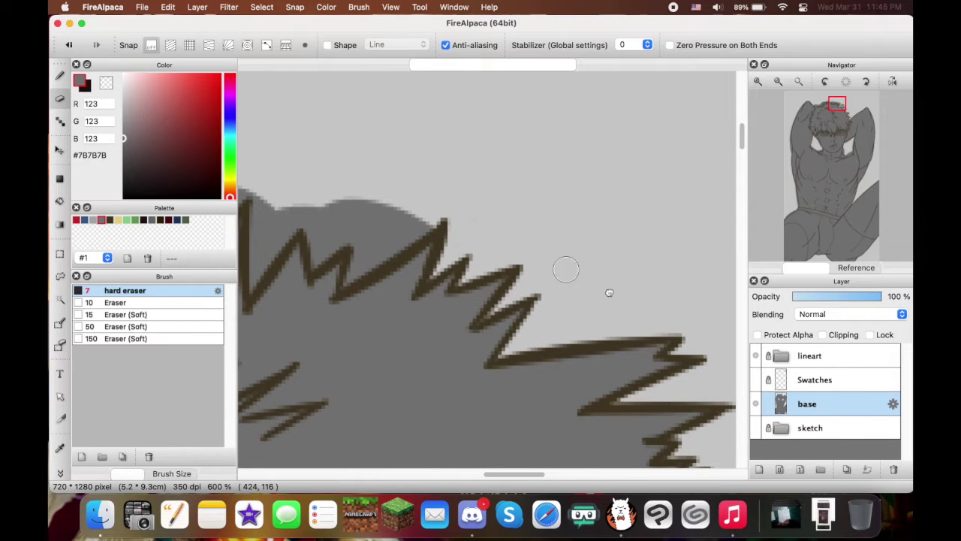
# Trim the base between and above the spikes at the crown of the hair with the 5 px hard eraser
pyautogui.press('[')
pyautogui.press('[')
pyautogui.scroll(3, 565, 270)
pyautogui.hscroll(-2, 572, 264)
pyautogui.hscroll(-2, 593, 270)
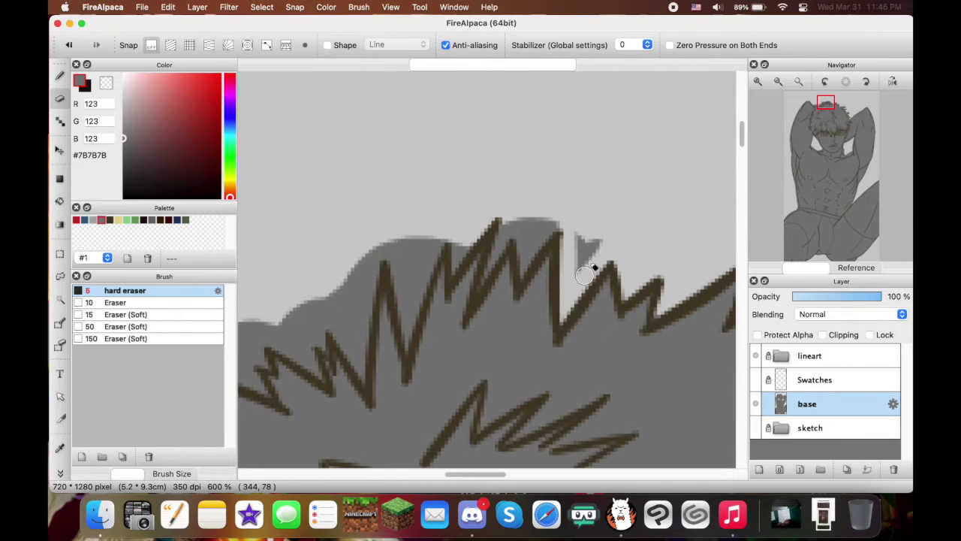
pyautogui.hscroll(-2, 578, 281)
pyautogui.hscroll(-2, 568, 263)
pyautogui.hscroll(-2, 516, 237)
pyautogui.moveTo(578, 225); pyautogui.dragTo(537, 269)
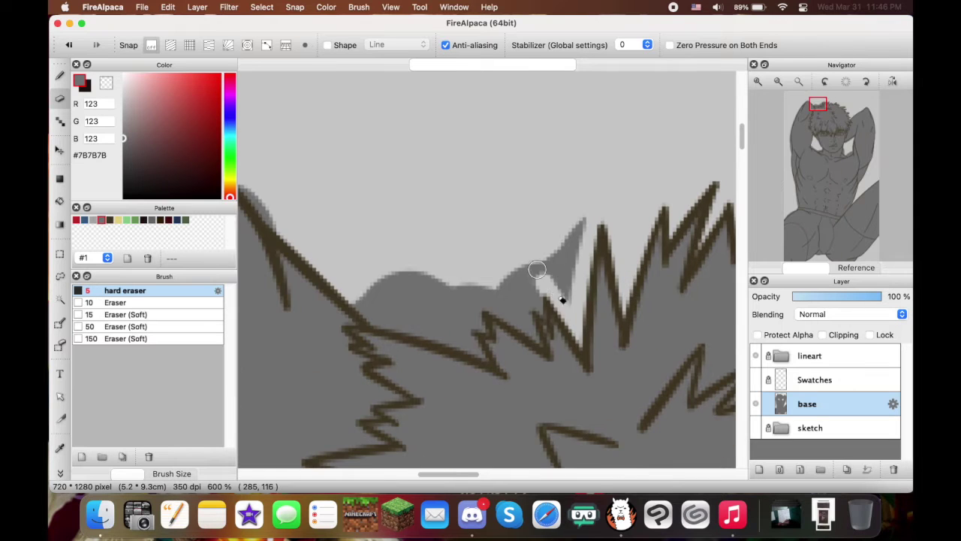
# Clear the gray spill between the left hair spikes and the raised left arm
pyautogui.hscroll(-2, 572, 253)
pyautogui.moveTo(579, 307); pyautogui.dragTo(548, 284)
pyautogui.press('b')
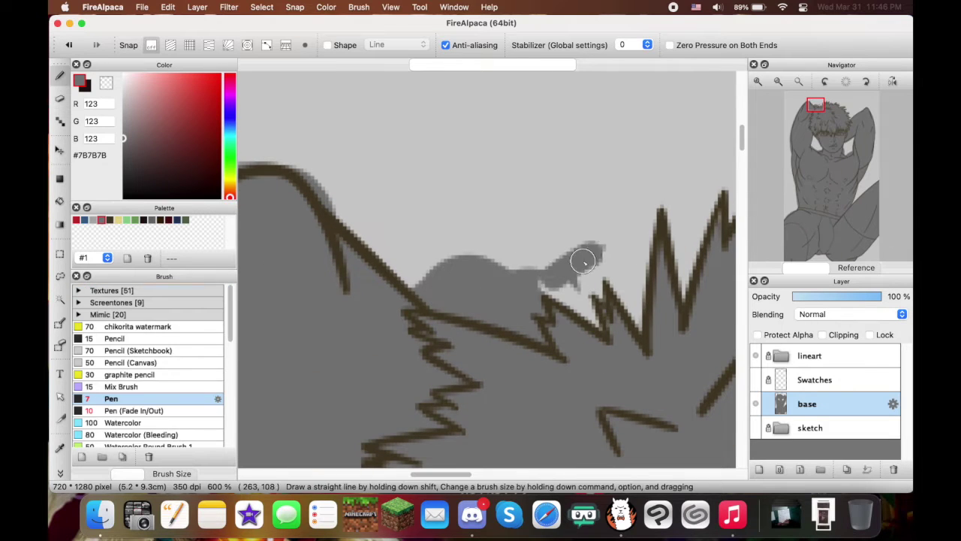
pyautogui.press('e')
pyautogui.moveTo(435, 301); pyautogui.dragTo(539, 336)
pyautogui.scroll(-3, 524, 276)
pyautogui.scroll(3, 450, 251)
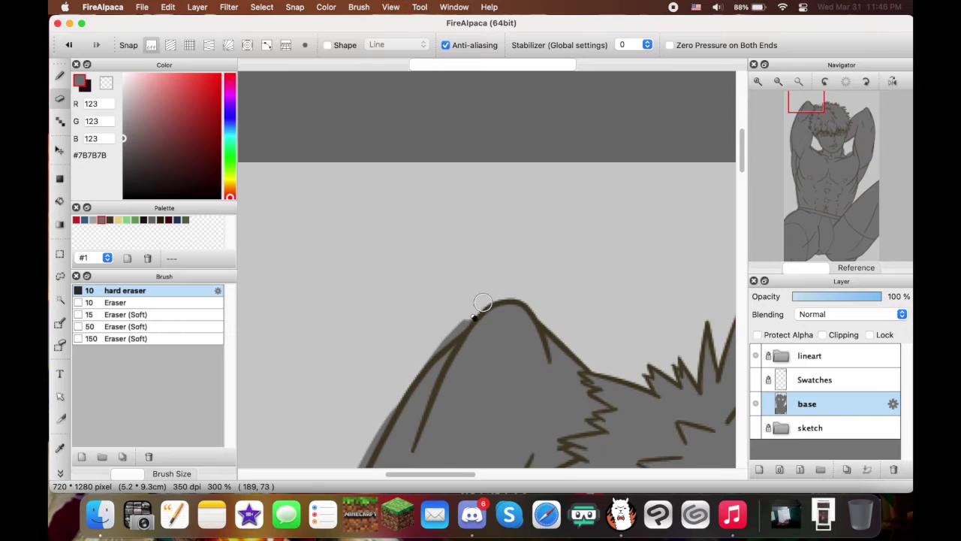
# Erase the base spill along the outer edge of the left arm, torso and hip with the 10 px hard eraser
pyautogui.hscroll(-4, 476, 307)
pyautogui.scroll(-10, 421, 217)
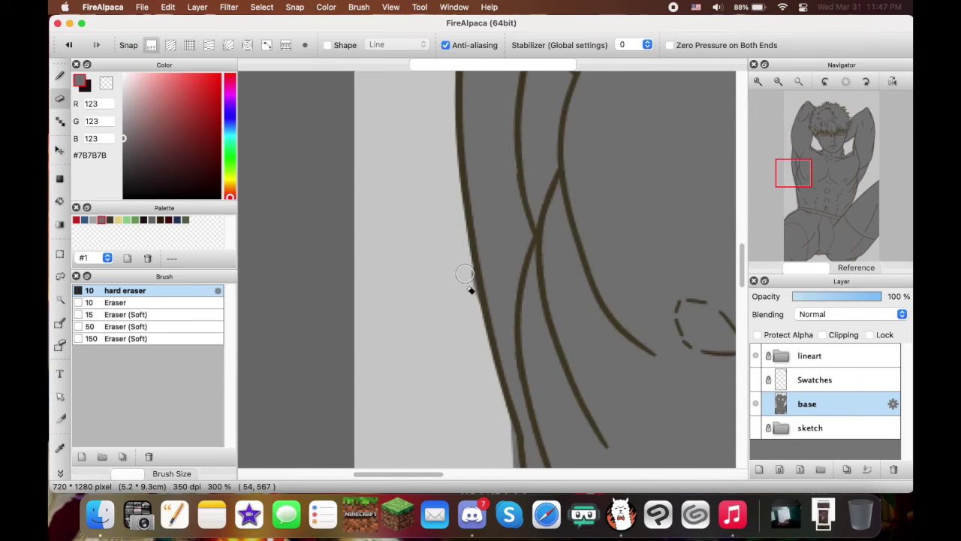
pyautogui.scroll(-4, 473, 301)
pyautogui.hscroll(-4, 465, 299)
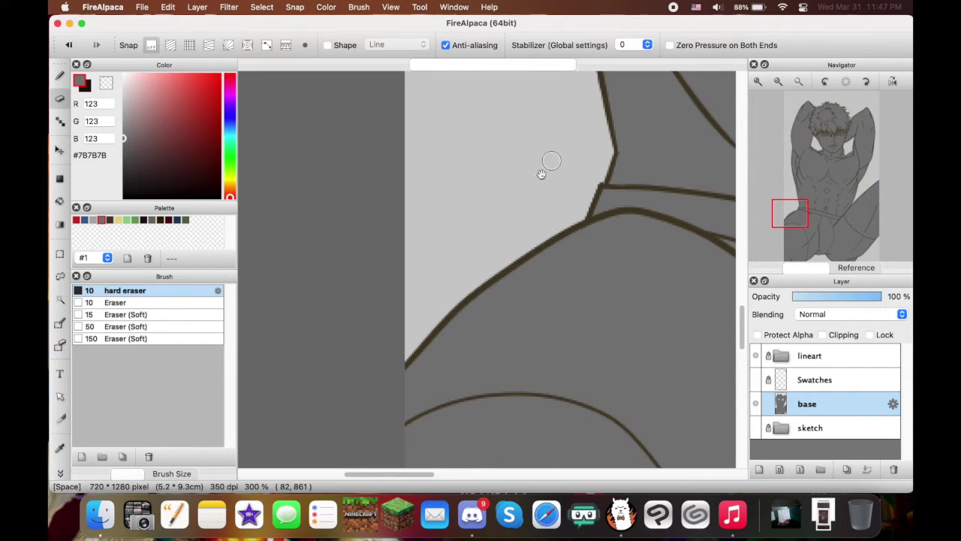
# Clean the gray from the edges of the gap between the left arm and the face and neck
pyautogui.scroll(15, 552, 171)
pyautogui.scroll(2, 468, 337)
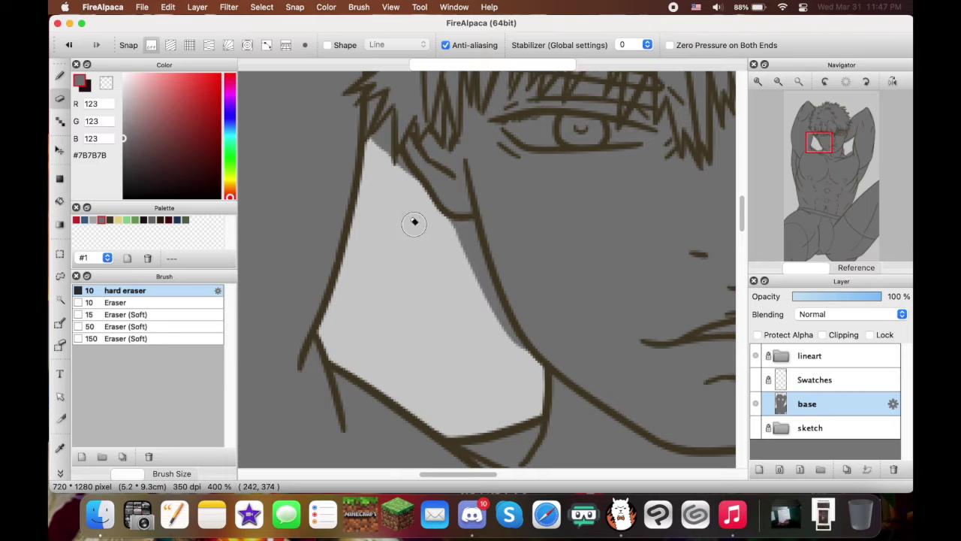
pyautogui.scroll(5, 421, 252)
pyautogui.hscroll(-3, 443, 259)
pyautogui.press('b')
pyautogui.press('e')
# Erase the leftover gray inside the gap between the neck and the right arm
pyautogui.scroll(-5, 607, 386)
pyautogui.scroll(5, 608, 386)
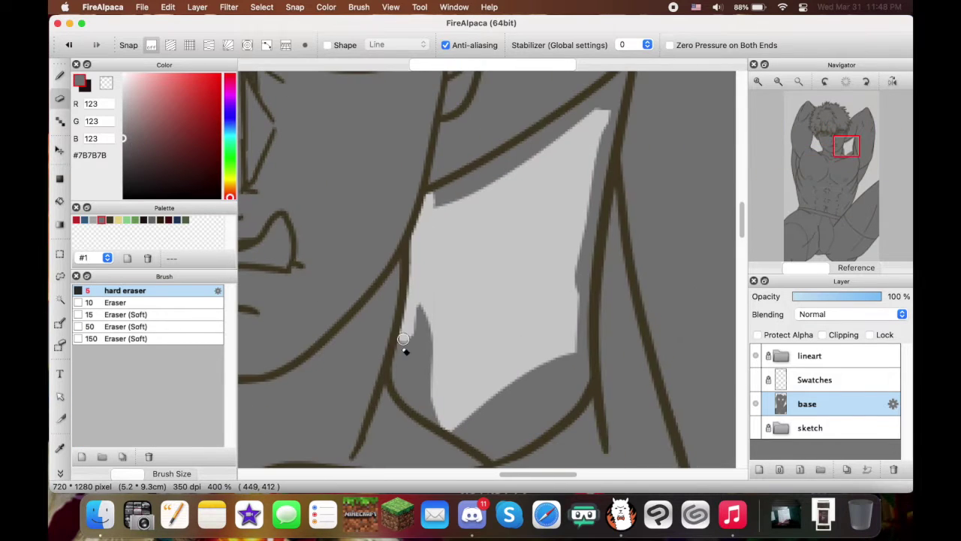
pyautogui.scroll(3, 543, 151)
pyautogui.hscroll(3, 543, 151)
pyautogui.scroll(-3, 560, 177)
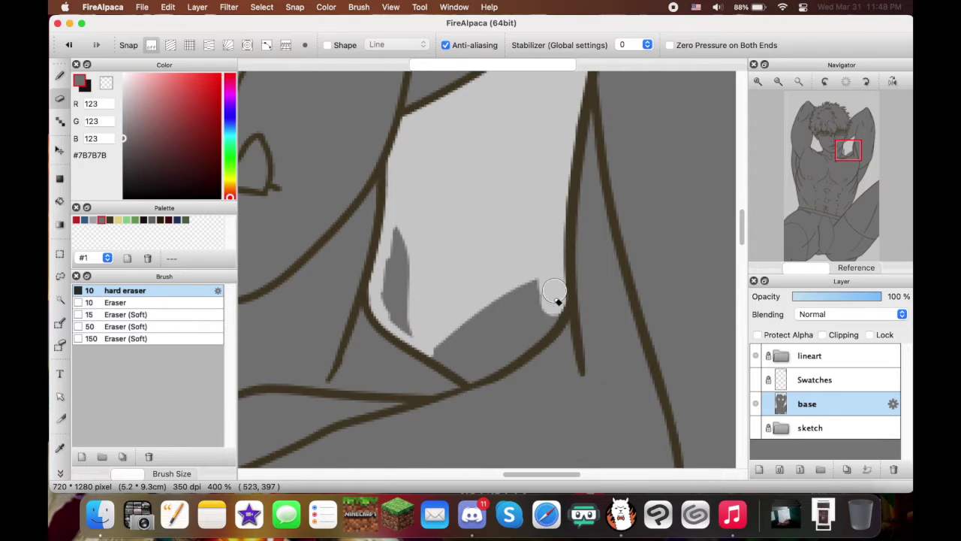
pyautogui.scroll(-5, 518, 271)
# Create a layer folder named "coloring" and move the base layer into it
pyautogui.scroll(-3, 519, 272)
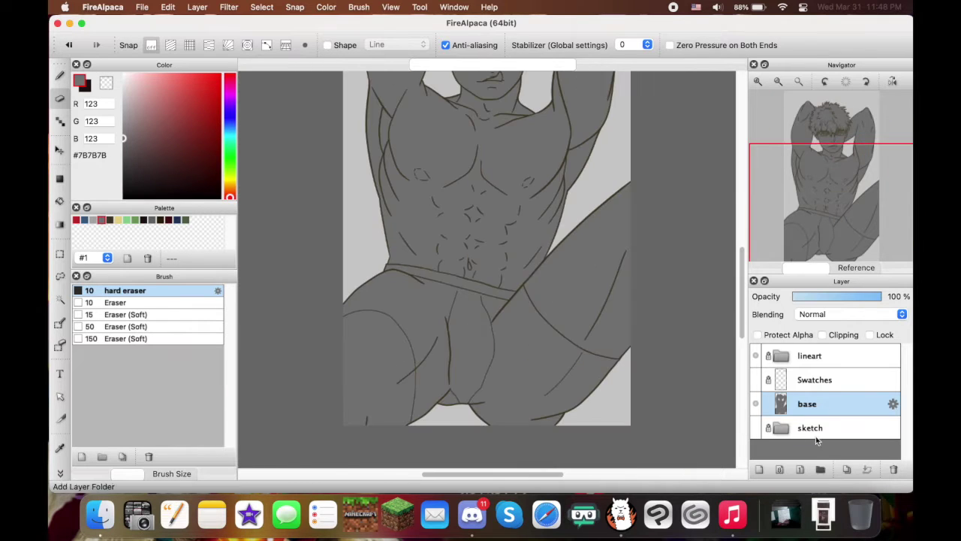
pyautogui.click(819, 469)
pyautogui.doubleClick(822, 376)
pyautogui.write('coloring')
pyautogui.press('Return')
pyautogui.moveTo(803, 427); pyautogui.dragTo(815, 379)
# Add a layer clipped to the base and paint the hair with swatch yellow #F6EBB9
pyautogui.click(759, 468)
pyautogui.scroll(5, 546, 181)
pyautogui.hscroll(1, 546, 181)
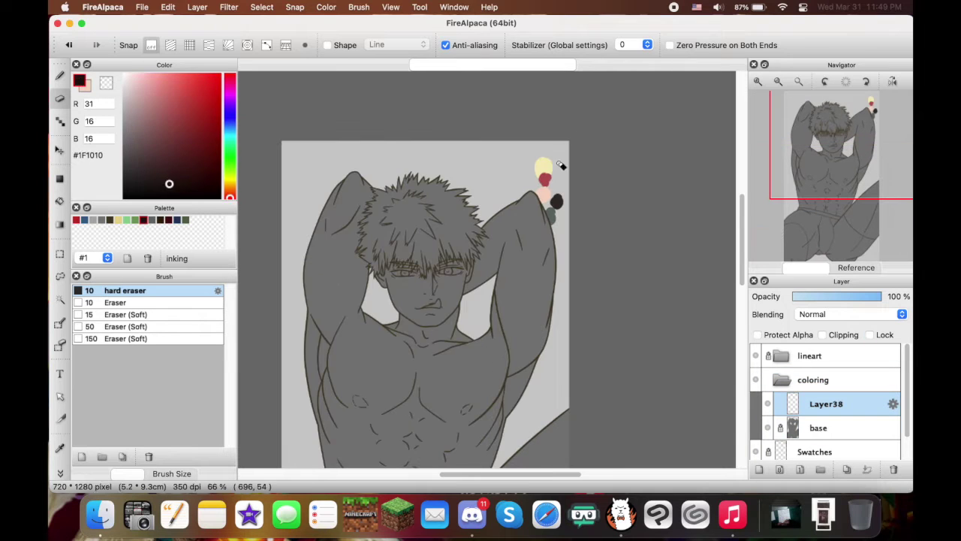
pyautogui.keyDown('alt'); pyautogui.click(544, 167); pyautogui.keyUp('alt')
pyautogui.scroll(-2, 545, 181)
pyautogui.moveTo(426, 310); pyautogui.dragTo(469, 325)
pyautogui.press('b')
pyautogui.hotkey('ctrl', 'alt', 'g')
pyautogui.moveTo(459, 177)
pyautogui.mouseDown()
pyautogui.moveTo(481, 204)
pyautogui.moveTo(510, 197)
pyautogui.mouseUp()
# Erase the yellow that spills past the hair outline with the 15 px hard eraser
pyautogui.scroll(2, 612, 221)
pyautogui.press('e')
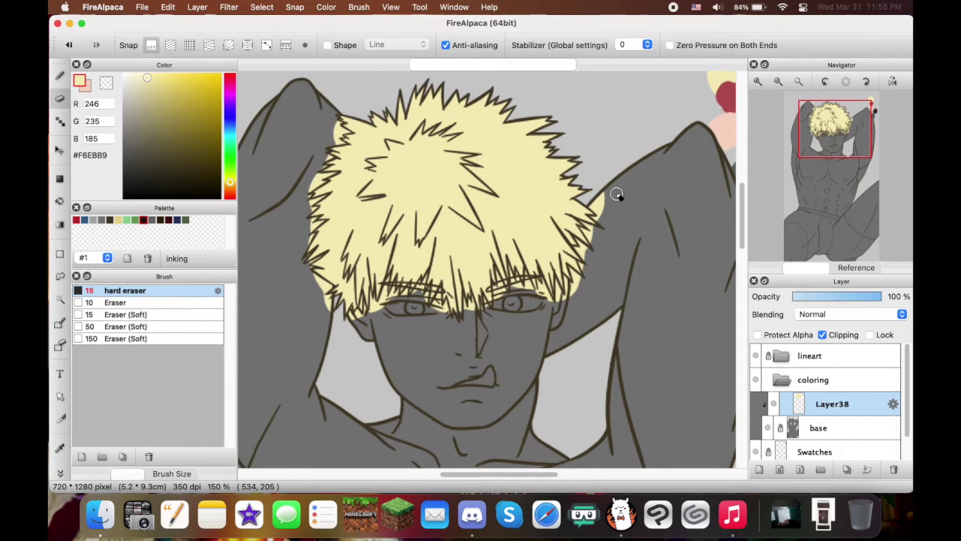
pyautogui.scroll(-2, 599, 218)
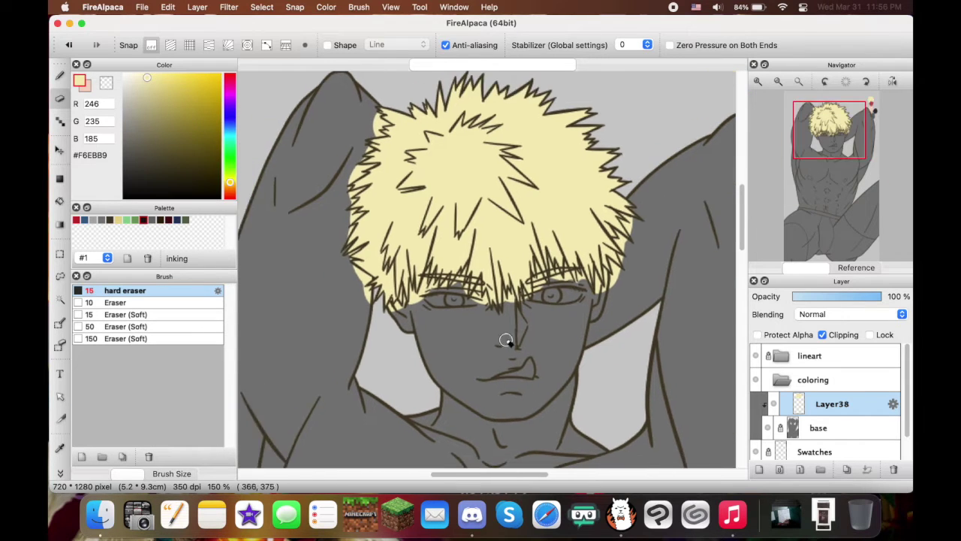
# Add another clipped layer above the hair color and paint the upper part of the left arm in swatch pink
pyautogui.hotkey('ctrl', 'shift', 'n')
pyautogui.press('b')
pyautogui.moveTo(442, 225); pyautogui.dragTo(481, 158)
pyautogui.scroll(-2, 532, 203)
pyautogui.keyDown('alt'); pyautogui.click(531, 202); pyautogui.keyUp('alt')
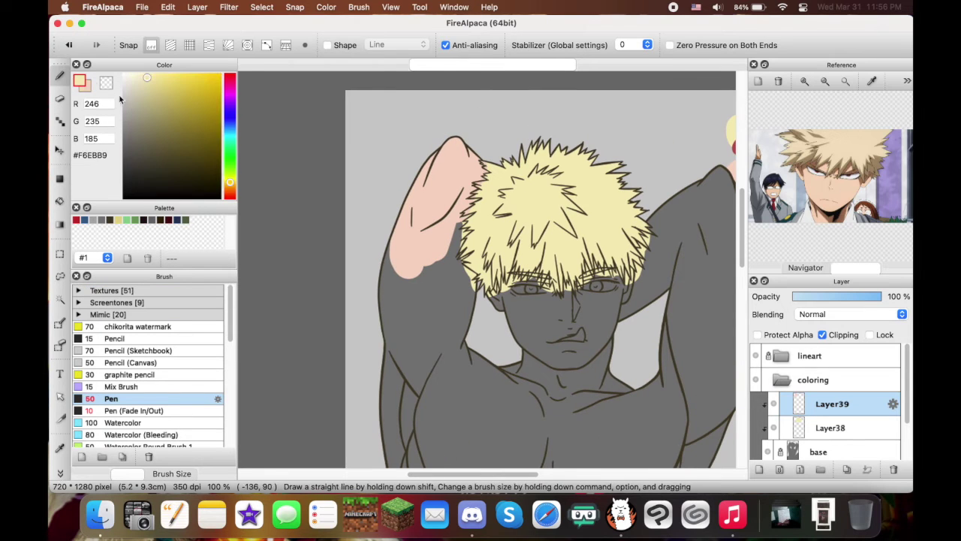
# Sample skin tone #F6D8BC from the reference image and paint the left arm, face and left chest with it
pyautogui.click(829, 184)
pyautogui.moveTo(436, 226); pyautogui.dragTo(450, 315)
pyautogui.scroll(-3, 397, 262)
pyautogui.moveTo(421, 270)
pyautogui.mouseDown()
pyautogui.moveTo(405, 352)
pyautogui.moveTo(395, 353)
pyautogui.moveTo(473, 202)
pyautogui.moveTo(508, 197)
pyautogui.mouseUp()
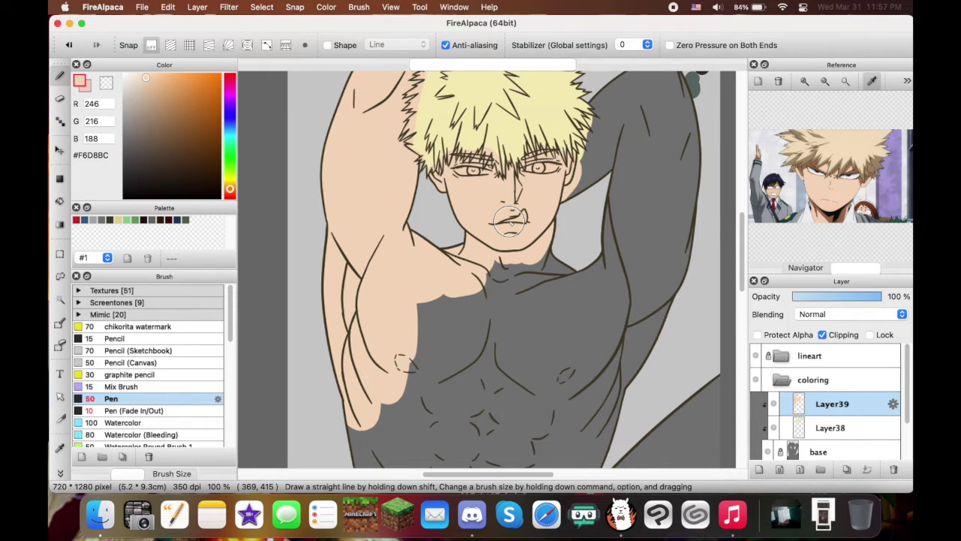
# Extend the skin color over the neck, right arm and chest with the 50 px Pen
pyautogui.moveTo(509, 219); pyautogui.dragTo(526, 270)
pyautogui.scroll(2, 526, 270)
pyautogui.moveTo(593, 150)
pyautogui.mouseDown()
pyautogui.moveTo(578, 208)
pyautogui.moveTo(593, 315)
pyautogui.mouseUp()
pyautogui.scroll(-3, 593, 316)
pyautogui.scroll(1, 555, 218)
pyautogui.moveTo(556, 218)
pyautogui.mouseDown()
pyautogui.moveTo(423, 290)
pyautogui.moveTo(450, 443)
pyautogui.mouseUp()
# Paint the abdomen and the bare parts of both legs in the skin color, leaving the boxers gray
pyautogui.scroll(-3, 450, 442)
pyautogui.moveTo(571, 226)
pyautogui.mouseDown()
pyautogui.moveTo(541, 375)
pyautogui.moveTo(419, 336)
pyautogui.moveTo(488, 316)
pyautogui.mouseUp()
pyautogui.scroll(-5, 488, 315)
pyautogui.moveTo(541, 398)
pyautogui.mouseDown()
pyautogui.moveTo(600, 360)
pyautogui.moveTo(568, 268)
pyautogui.moveTo(511, 305)
pyautogui.moveTo(571, 353)
pyautogui.moveTo(593, 248)
pyautogui.mouseUp()
pyautogui.scroll(-3, 473, 273)
pyautogui.moveTo(474, 273)
pyautogui.mouseDown()
pyautogui.moveTo(521, 403)
pyautogui.moveTo(457, 255)
pyautogui.moveTo(461, 376)
pyautogui.mouseUp()
# Add a new clipped layer above the skin color layer
pyautogui.press('super+minus')
pyautogui.press('super+minus')
pyautogui.click(758, 469)
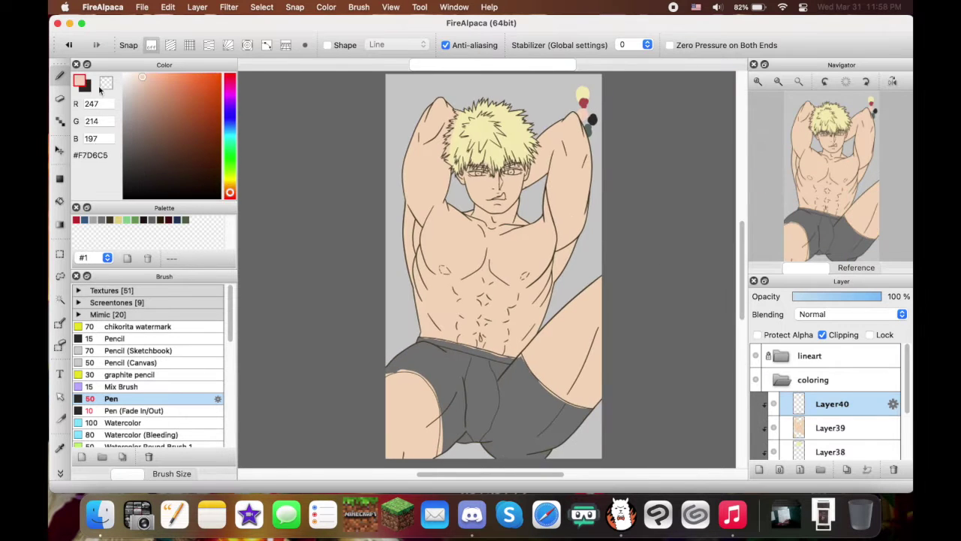
pyautogui.press('super+plus')
pyautogui.press('super+plus')
pyautogui.moveTo(322, 252)
pyautogui.mouseDown()
pyautogui.moveTo(461, 232)
pyautogui.moveTo(484, 266)
pyautogui.mouseUp()
pyautogui.click(160, 145)
pyautogui.moveTo(421, 236); pyautogui.dragTo(525, 300)
pyautogui.click(165, 163)
pyautogui.moveTo(352, 232)
pyautogui.mouseDown()
pyautogui.moveTo(457, 235)
pyautogui.moveTo(555, 293)
pyautogui.mouseUp()
# Choose the dark blue-gray #2C3237 and undo the trial strokes on the boxers
pyautogui.click(232, 138)
pyautogui.moveTo(232, 139); pyautogui.dragTo(230, 128)
pyautogui.click(142, 172)
pyautogui.press('super+z')
pyautogui.press('super+z')
pyautogui.press('super+z')
pyautogui.press('super+z')
pyautogui.press('super+z')
pyautogui.press('super+z')
# Paint the boxers below the waistband in #2C3237 with the 50 px Pen, leaving the waistband gray
pyautogui.moveTo(338, 210)
pyautogui.mouseDown()
pyautogui.moveTo(428, 221)
pyautogui.moveTo(555, 285)
pyautogui.mouseUp()
pyautogui.scroll(-2, 506, 219)
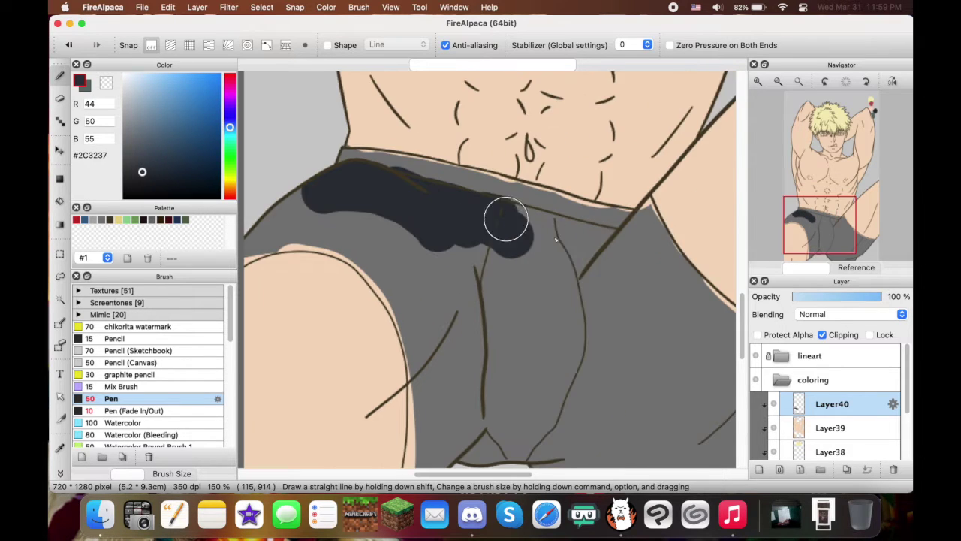
pyautogui.moveTo(506, 218); pyautogui.dragTo(616, 286)
pyautogui.scroll(-2, 488, 263)
pyautogui.moveTo(300, 204); pyautogui.dragTo(472, 365)
pyautogui.scroll(-2, 472, 365)
pyautogui.moveTo(450, 226); pyautogui.dragTo(515, 294)
pyautogui.moveTo(481, 135)
pyautogui.mouseDown()
pyautogui.moveTo(474, 296)
pyautogui.moveTo(553, 225)
pyautogui.mouseUp()
pyautogui.hscroll(3, 547, 133)
pyautogui.moveTo(548, 133)
pyautogui.mouseDown()
pyautogui.moveTo(472, 307)
pyautogui.moveTo(660, 256)
pyautogui.moveTo(425, 232)
pyautogui.moveTo(521, 235)
pyautogui.moveTo(593, 255)
pyautogui.mouseUp()
pyautogui.hscroll(3, 472, 307)
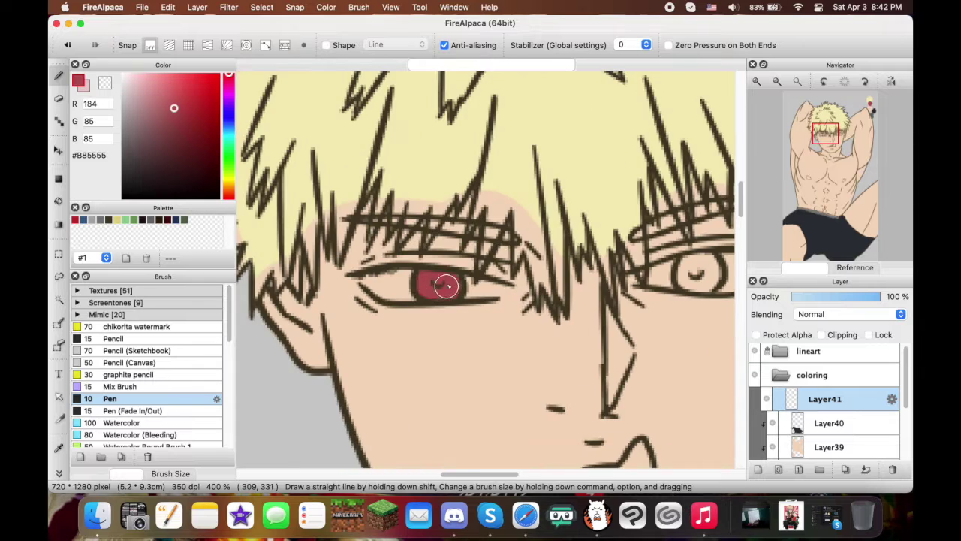
# On a new layer above the boxers color, paint the irises in #B85555 and the eye whites in #EBCDCD with a small Pen
pyautogui.hscroll(3, 446, 286)
pyautogui.moveTo(587, 289); pyautogui.dragTo(597, 274)
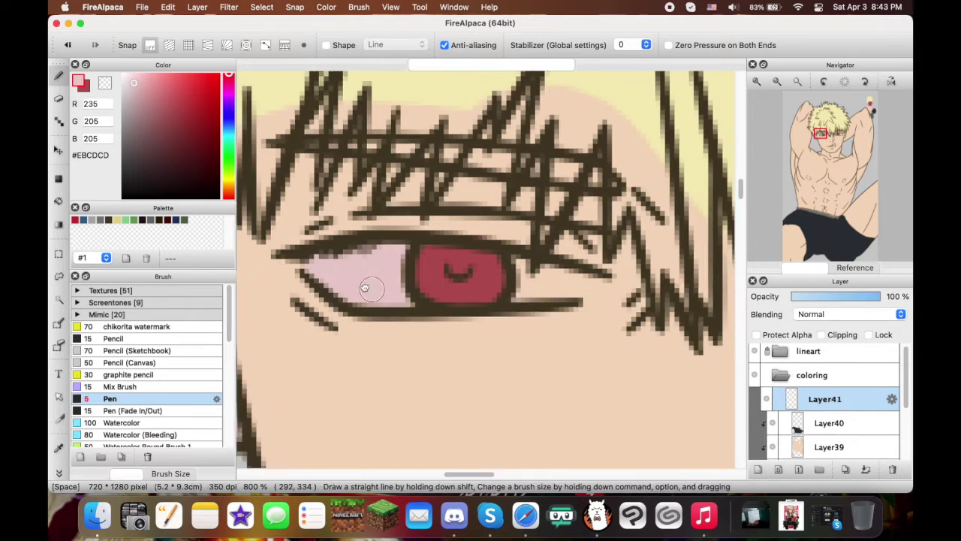
pyautogui.moveTo(526, 280); pyautogui.dragTo(600, 261)
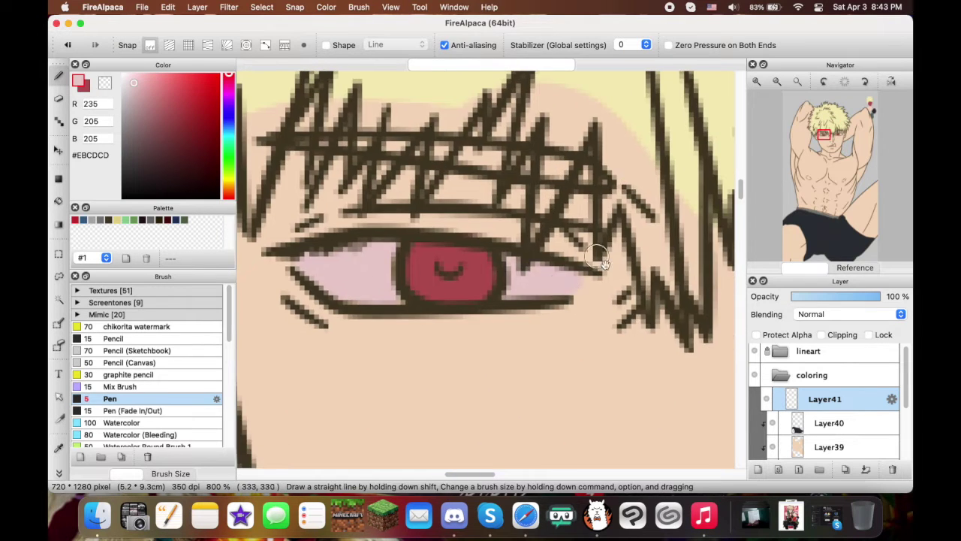
pyautogui.hscroll(5, 526, 270)
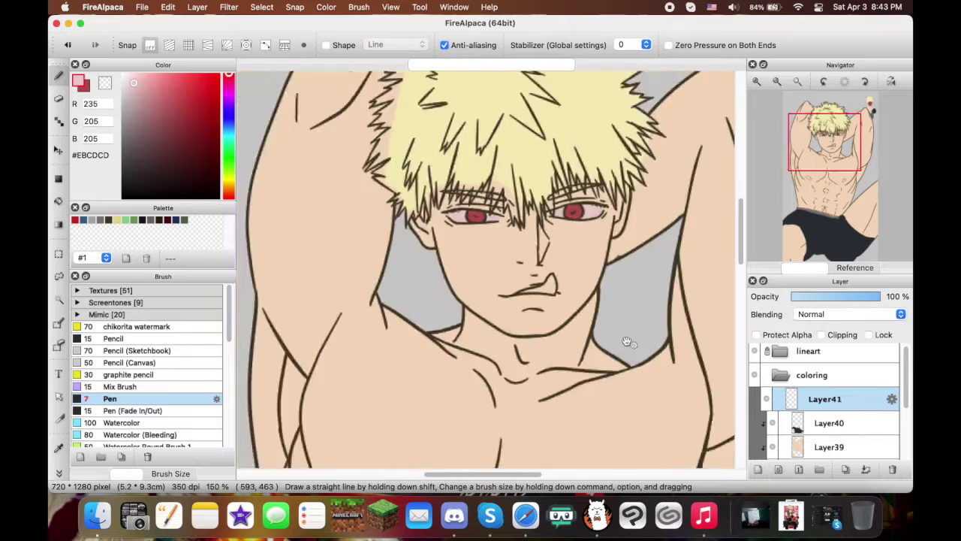
# Paint the tongue in pink #E69393 with the 5 px Pen
pyautogui.scroll(3, 622, 339)
pyautogui.moveTo(569, 323)
pyautogui.mouseDown()
pyautogui.moveTo(590, 290)
pyautogui.moveTo(595, 321)
pyautogui.mouseUp()
pyautogui.scroll(-6, 510, 332)
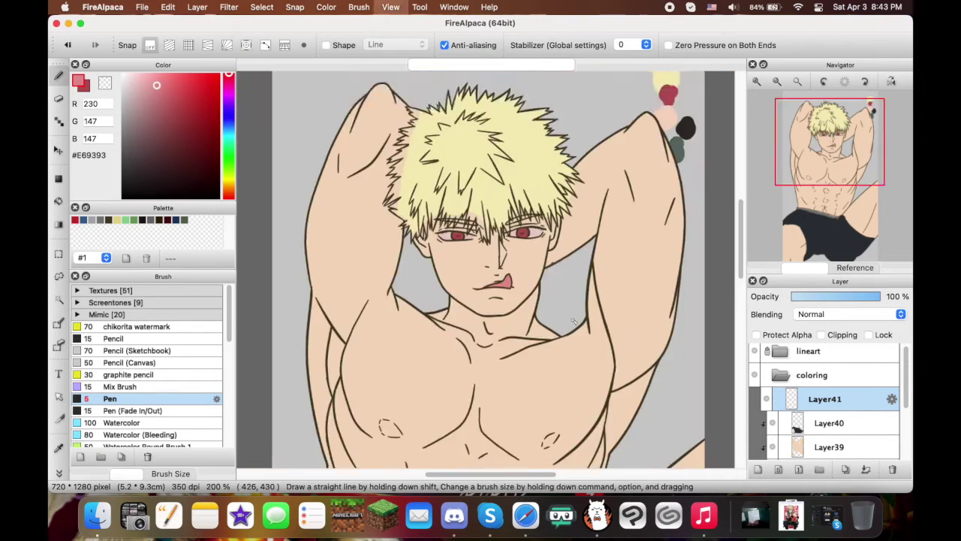
pyautogui.scroll(-2, 826, 405)
# Name the color layers eyes/tongue, boxers, skin and hair, and hide those above the hair layer
pyautogui.doubleClick(833, 417)
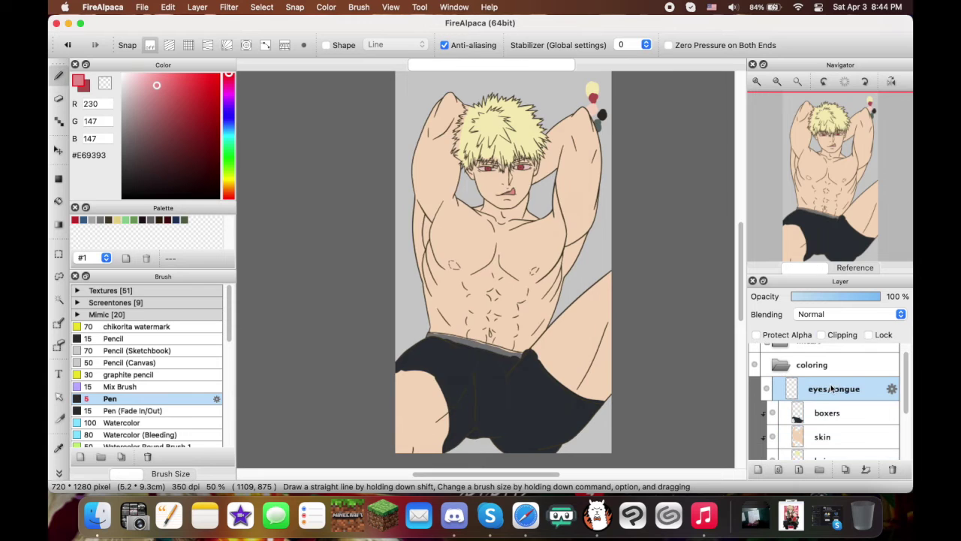
pyautogui.click(772, 418)
pyautogui.scroll(-2, 775, 428)
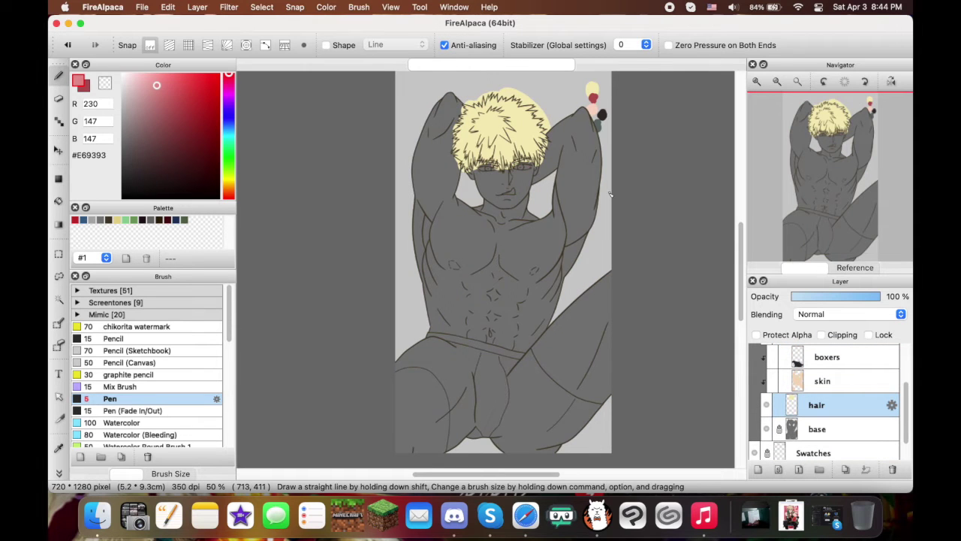
# Sample the hair color #F6EBB9 from the swatches and erase hair overspill along the upper-left hairline with the 5 px hard eraser
pyautogui.keyDown('alt'); pyautogui.click(592, 90); pyautogui.keyUp('alt')
pyautogui.scroll(6, 553, 226)
pyautogui.press('e')
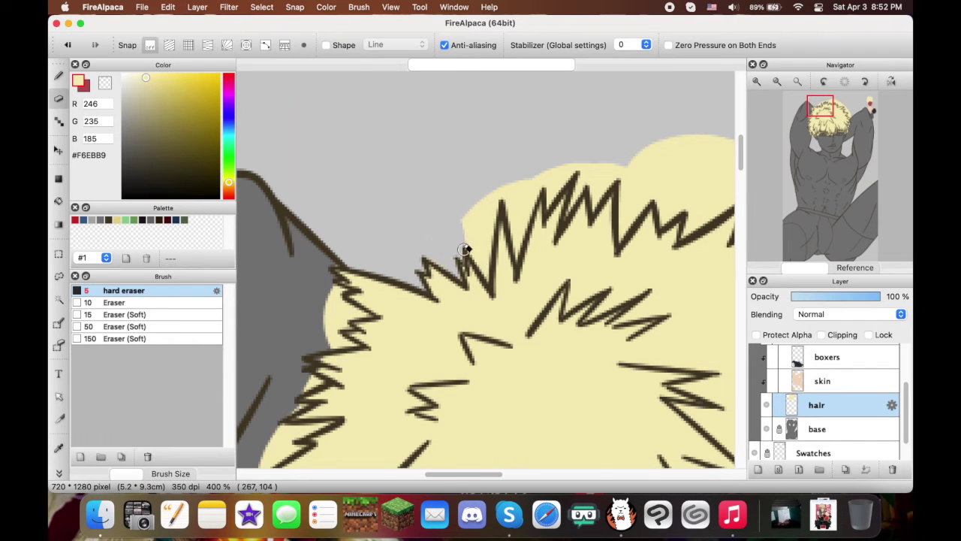
pyautogui.hscroll(5, 465, 223)
pyautogui.scroll(3, 466, 224)
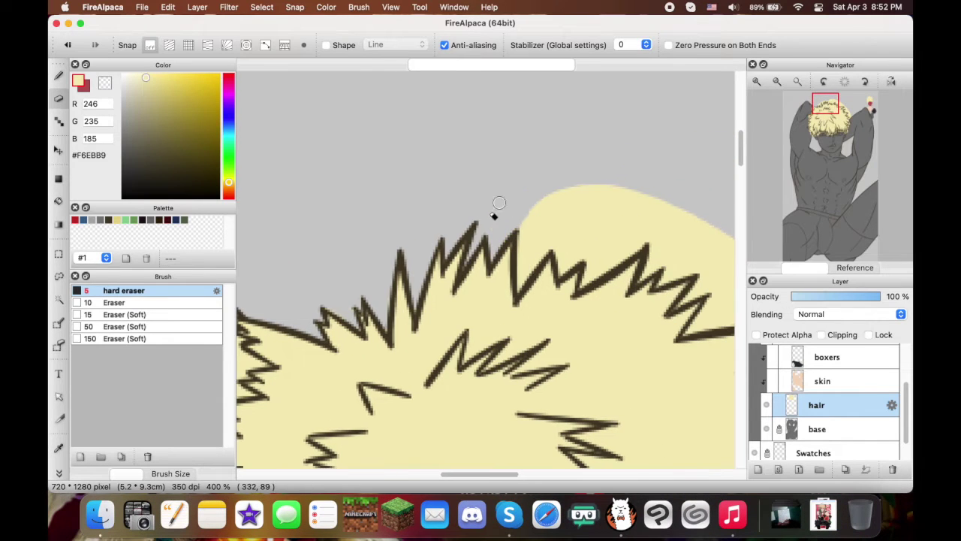
# Erase the hair color outside the spikes along the crown of the head, adjusting the hard eraser up to 7 px
pyautogui.press('[')
pyautogui.press('[')
pyautogui.hscroll(3, 572, 251)
pyautogui.moveTo(553, 250)
pyautogui.mouseDown()
pyautogui.moveTo(618, 237)
pyautogui.moveTo(568, 249)
pyautogui.moveTo(576, 259)
pyautogui.moveTo(548, 268)
pyautogui.moveTo(542, 303)
pyautogui.moveTo(521, 292)
pyautogui.moveTo(589, 262)
pyautogui.moveTo(556, 217)
pyautogui.mouseUp()
pyautogui.hscroll(3, 552, 272)
pyautogui.press(']')
pyautogui.press(']')
pyautogui.press(']')
pyautogui.hscroll(3, 559, 298)
pyautogui.hscroll(-5, 451, 184)
pyautogui.moveTo(450, 185)
pyautogui.mouseDown()
pyautogui.moveTo(447, 235)
pyautogui.moveTo(558, 167)
pyautogui.mouseUp()
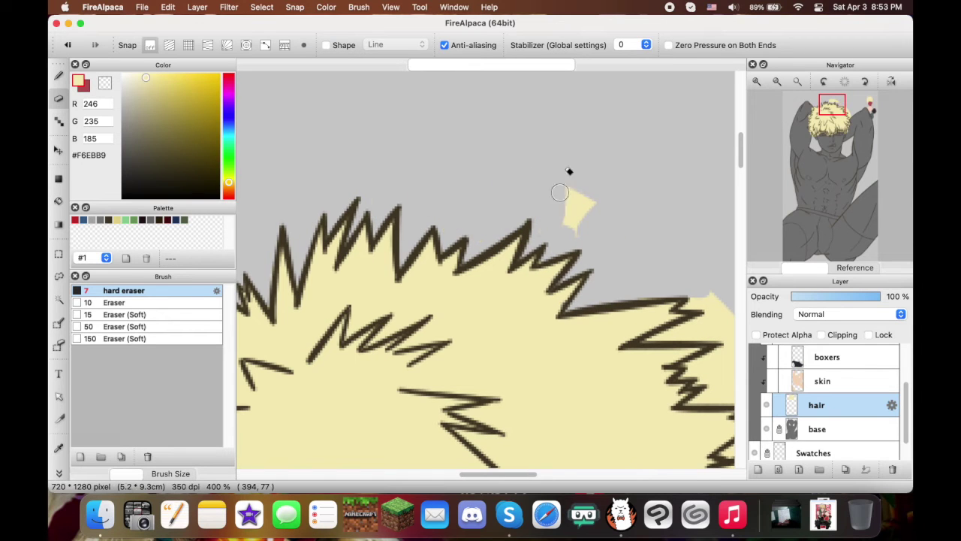
# Erase the hair color outside the upper-right spikes down toward the raised arm with the 7 px hard eraser
pyautogui.hscroll(5, 558, 168)
pyautogui.scroll(-2, 558, 168)
pyautogui.press(']')
pyautogui.press(']')
pyautogui.hscroll(5, 531, 279)
pyautogui.scroll(-2, 531, 279)
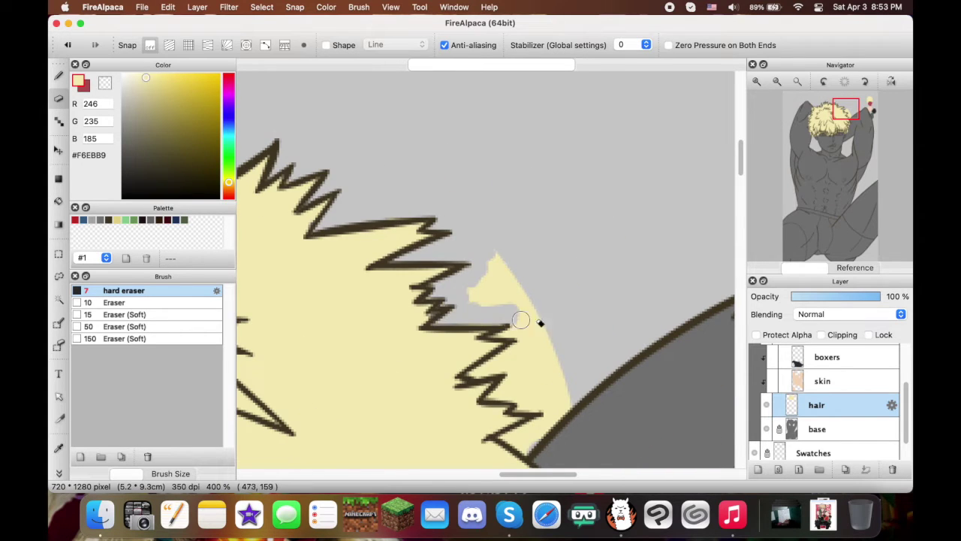
pyautogui.moveTo(465, 315); pyautogui.dragTo(534, 337)
pyautogui.press('b')
pyautogui.press('e')
pyautogui.scroll(-3, 548, 334)
pyautogui.hscroll(1, 548, 334)
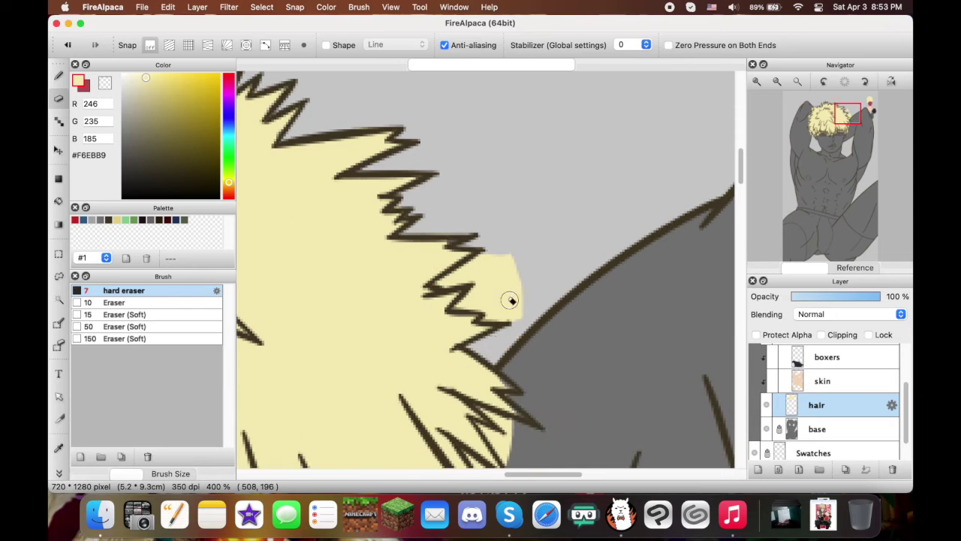
# Clean the right edge of the hair where it meets the arm, erasing color outside the spikes
pyautogui.moveTo(473, 293); pyautogui.dragTo(522, 299)
pyautogui.press('b')
pyautogui.scroll(-5, 557, 215)
pyautogui.hscroll(-1, 557, 215)
pyautogui.press('e')
pyautogui.moveTo(530, 246)
pyautogui.mouseDown()
pyautogui.moveTo(552, 265)
pyautogui.moveTo(554, 249)
pyautogui.moveTo(623, 222)
pyautogui.moveTo(594, 186)
pyautogui.moveTo(566, 283)
pyautogui.moveTo(605, 299)
pyautogui.moveTo(633, 279)
pyautogui.moveTo(611, 330)
pyautogui.mouseUp()
pyautogui.scroll(2, 598, 288)
pyautogui.press('b')
pyautogui.press('e')
# Erase hair overspill around the right ear and the fringe tips above the right eye with a 5 px hard eraser
pyautogui.scroll(-4, 585, 307)
pyautogui.hscroll(-2, 586, 307)
pyautogui.press('b')
pyautogui.press('e')
pyautogui.scroll(-3, 600, 300)
pyautogui.press('b')
pyautogui.press('e')
pyautogui.moveTo(619, 279); pyautogui.dragTo(628, 311)
pyautogui.hscroll(-3, 628, 310)
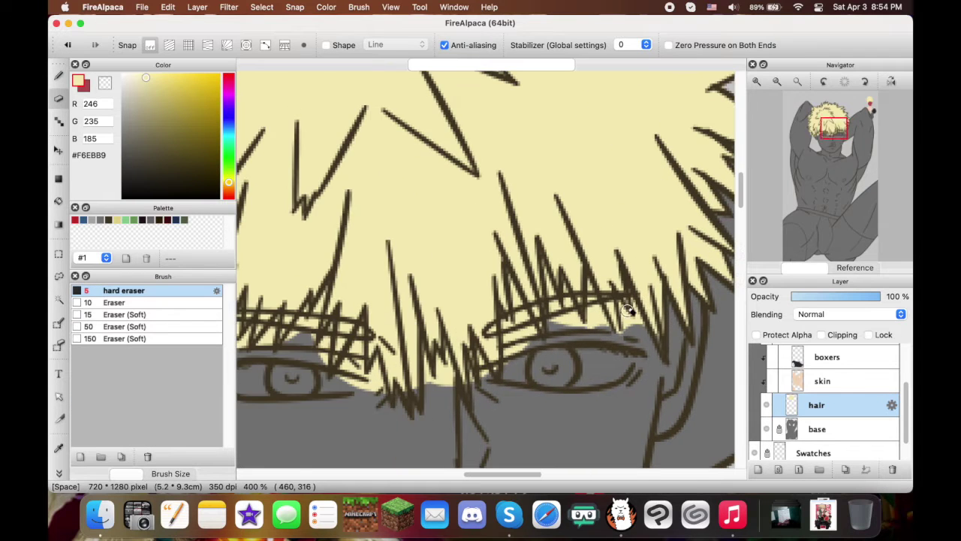
# Sample a shaded tone near the eye in the reference image and adjust it to #AEA57D for the eyebrows
pyautogui.press('b')
pyautogui.click(855, 267)
pyautogui.scroll(3, 830, 173)
pyautogui.click(841, 197)
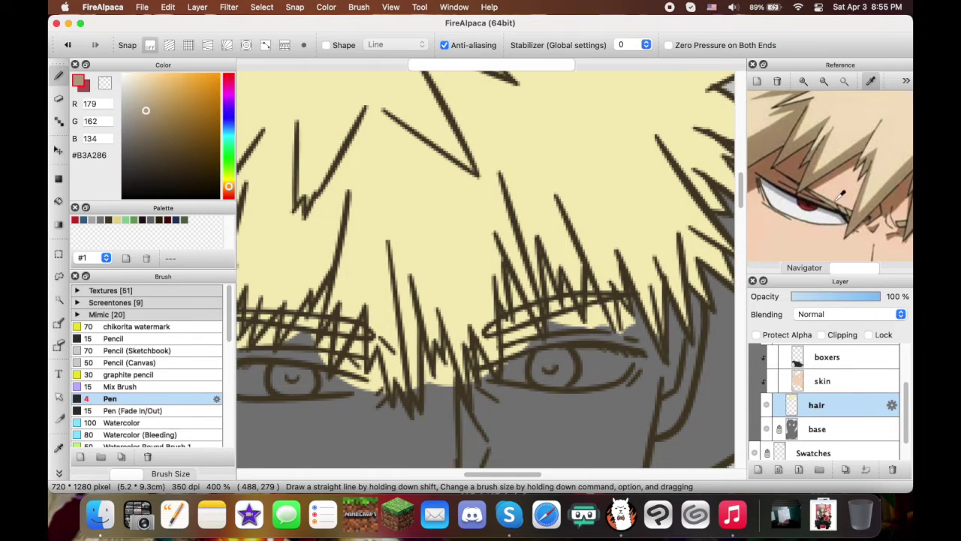
pyautogui.click(148, 113)
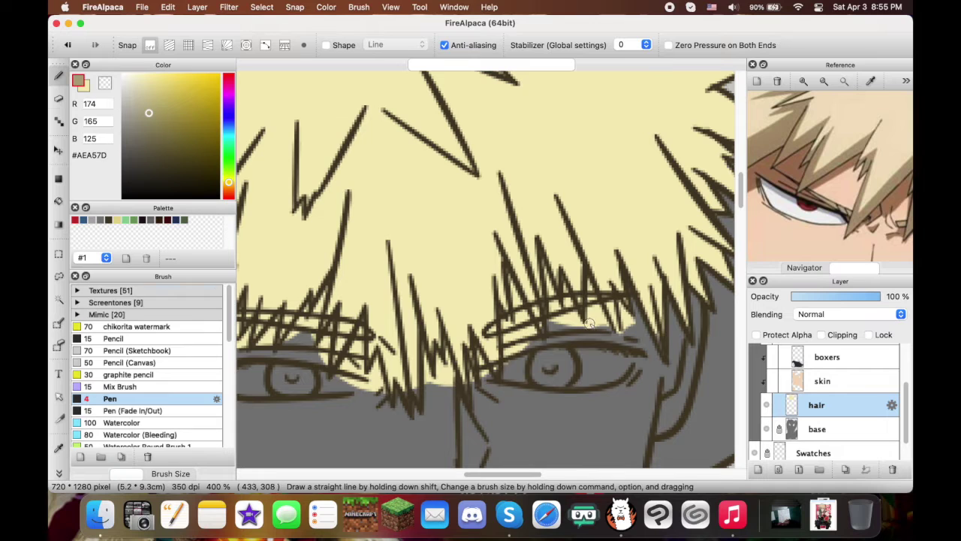
# Erase the remaining hair overspill above the right eye and paint the right eyebrow in #AEA57D with the 4 px Pen
pyautogui.press('e')
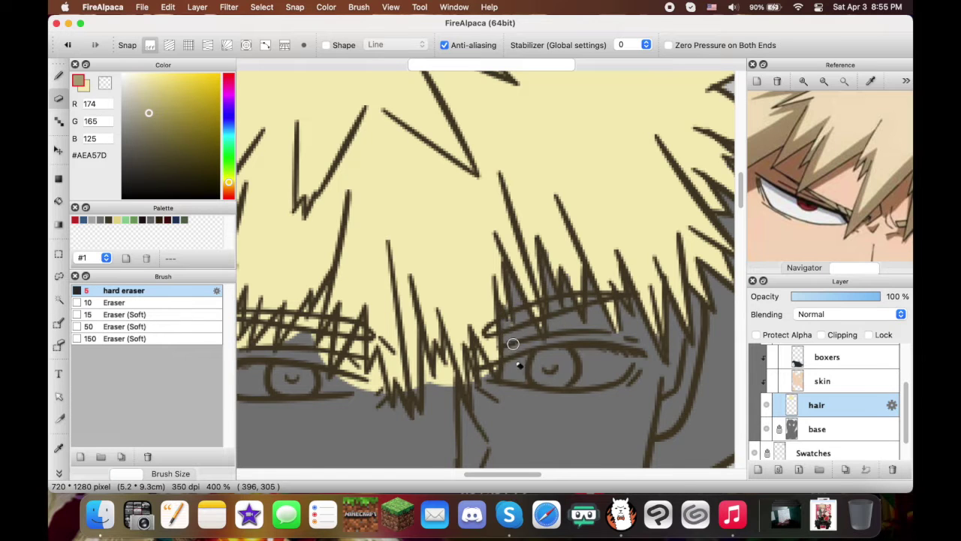
pyautogui.press('b')
pyautogui.scroll(2, 503, 300)
pyautogui.scroll(-2, 538, 239)
# Resample the hair color #F6EBB9 and clean up the fringe spikes between the eyes
pyautogui.keyDown('alt'); pyautogui.click(590, 272); pyautogui.keyUp('alt')
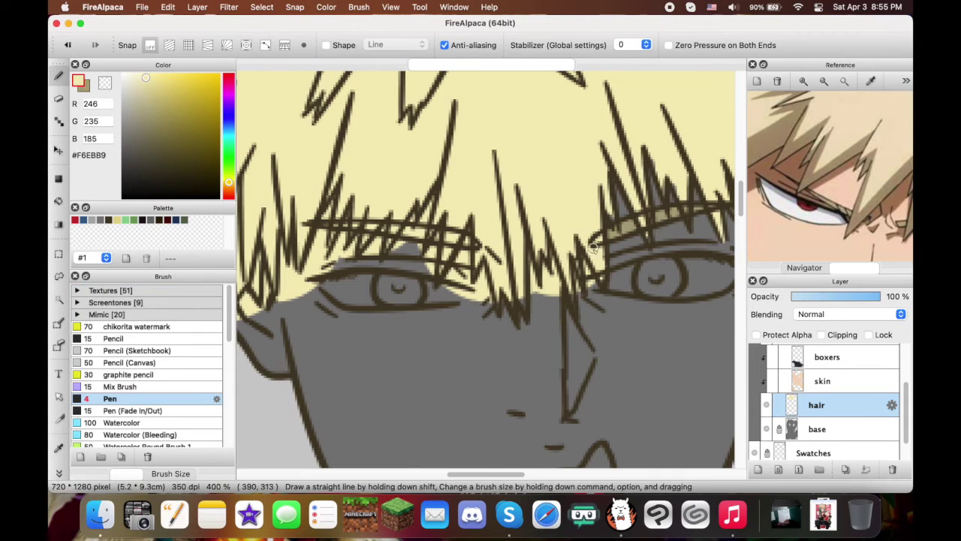
pyautogui.press('e')
pyautogui.press('b')
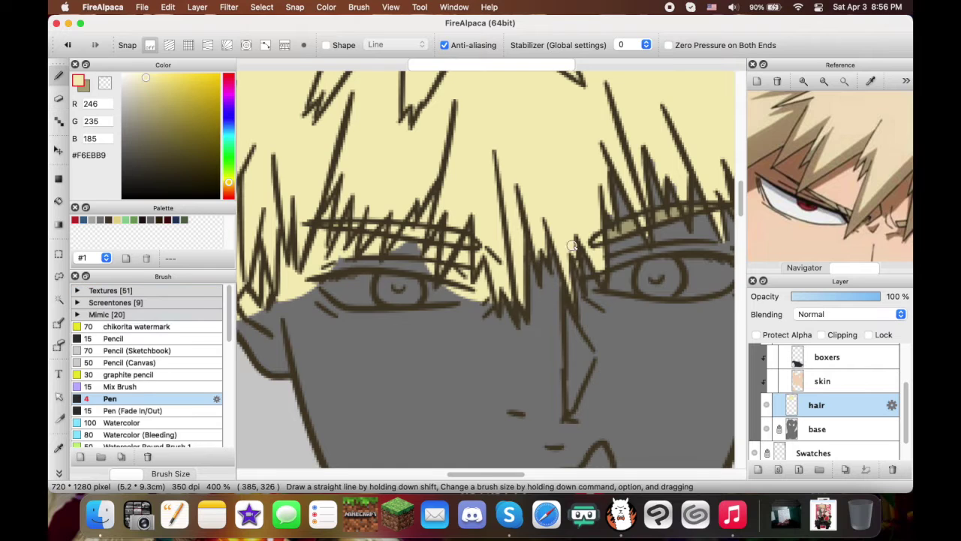
pyautogui.hscroll(-3, 572, 246)
# Erase the hair color between the fringe spikes and over the skin around the left eye with the 5 px hard eraser
pyautogui.press('e')
pyautogui.moveTo(521, 242)
pyautogui.mouseDown()
pyautogui.moveTo(526, 290)
pyautogui.moveTo(515, 307)
pyautogui.mouseUp()
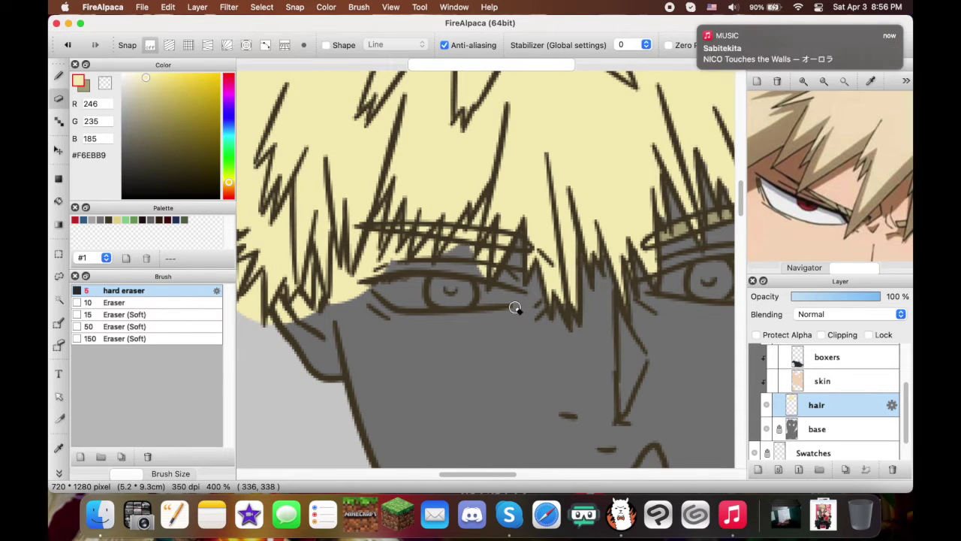
pyautogui.moveTo(495, 258); pyautogui.dragTo(477, 274)
pyautogui.scroll(1, 478, 275)
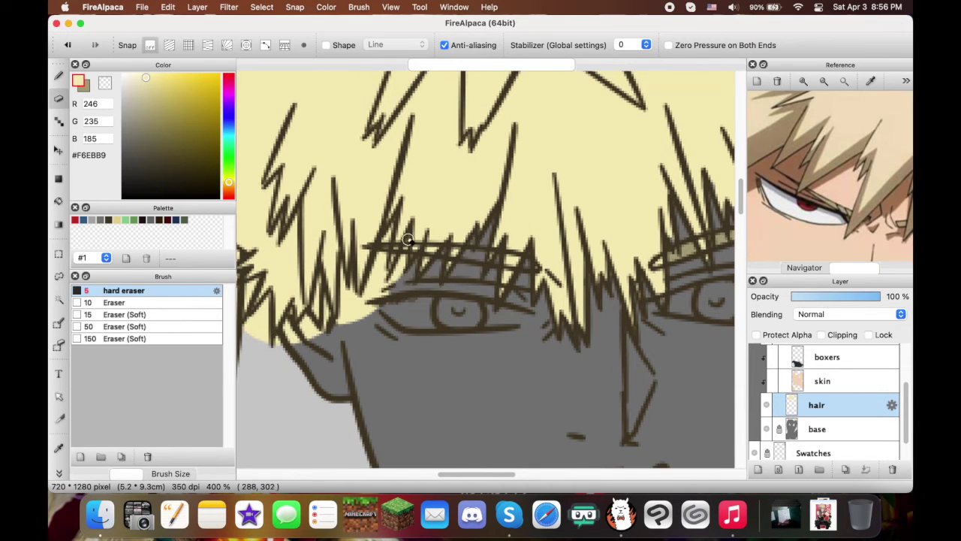
pyautogui.hscroll(-2, 324, 333)
pyautogui.moveTo(356, 315)
pyautogui.mouseDown()
pyautogui.moveTo(324, 333)
pyautogui.moveTo(353, 332)
pyautogui.mouseUp()
pyautogui.hscroll(3, 456, 328)
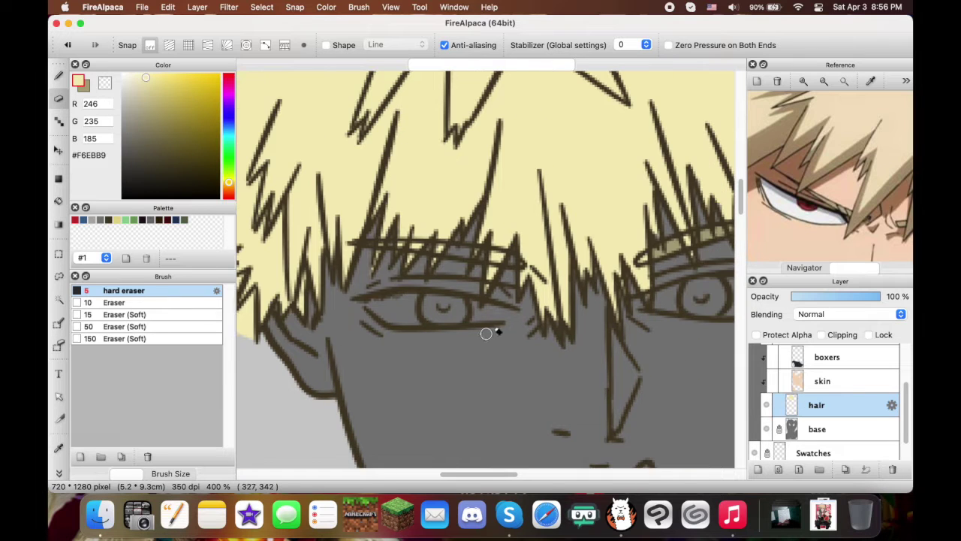
# Sample the eyebrow color #AEA57D and paint the left eyebrow with it
pyautogui.press('b')
pyautogui.keyDown('alt'); pyautogui.click(466, 252); pyautogui.keyUp('alt')
pyautogui.hscroll(-3, 390, 244)
# Erase the hair color spilling around the left ear and the lower-left hair tips
pyautogui.press('e')
pyautogui.hscroll(-4, 458, 275)
pyautogui.moveTo(473, 255)
pyautogui.mouseDown()
pyautogui.moveTo(454, 291)
pyautogui.moveTo(480, 270)
pyautogui.mouseUp()
pyautogui.hscroll(-2, 491, 267)
pyautogui.scroll(2, 451, 270)
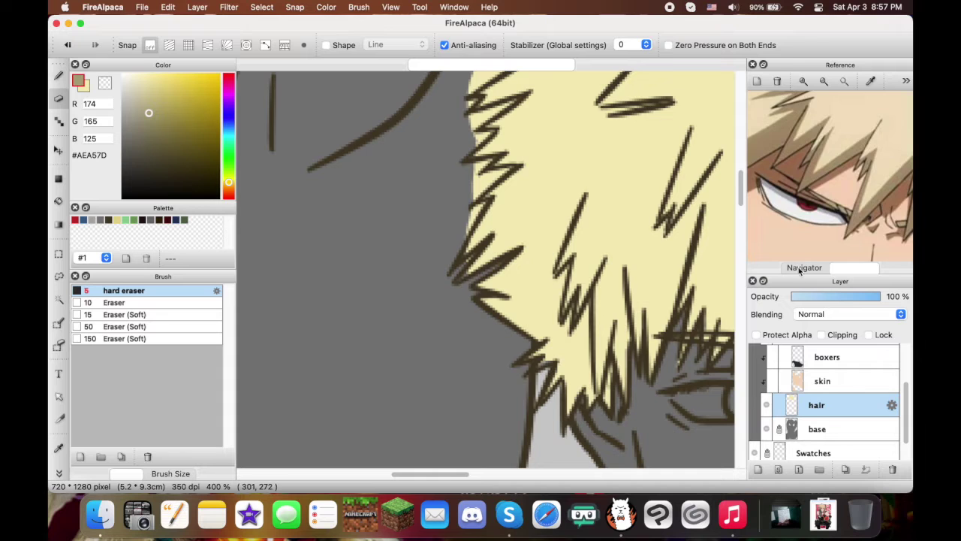
# Erase the hair overspill along the left edge of the hair up to the raised elbow with the 5 px hard eraser
pyautogui.click(804, 267)
pyautogui.scroll(3, 475, 264)
pyautogui.press('[')
pyautogui.press('[')
pyautogui.scroll(5, 475, 265)
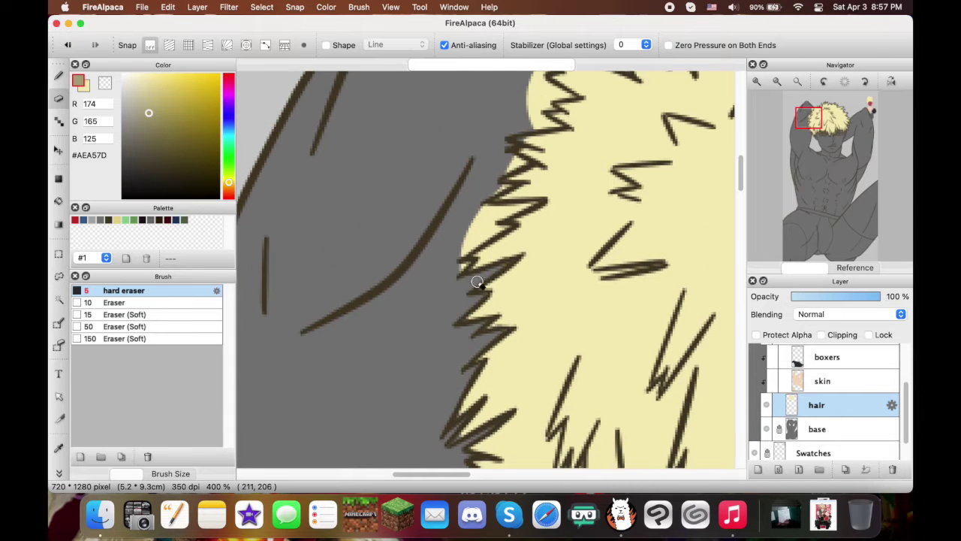
pyautogui.scroll(4, 437, 296)
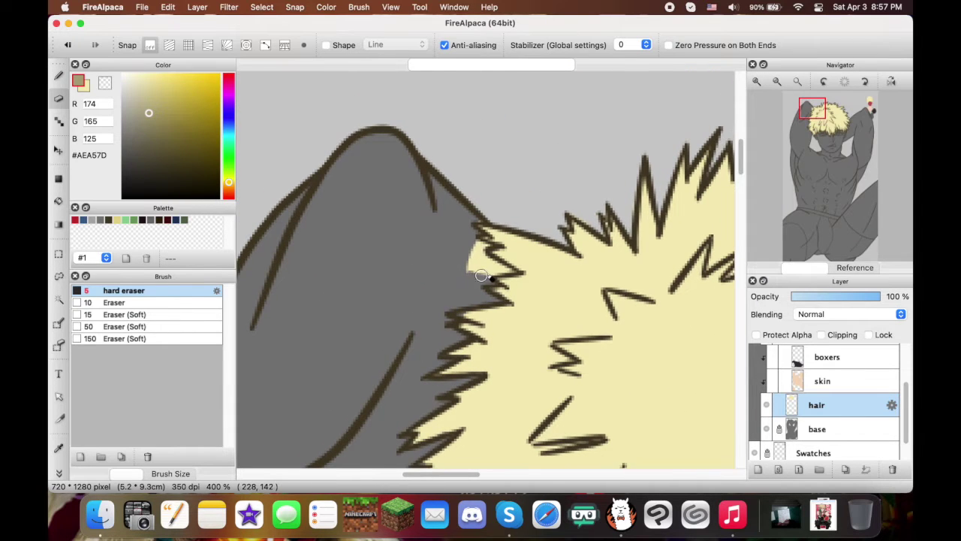
pyautogui.scroll(-2, 476, 239)
# With the hair layer locked and hidden, erase skin overspill on the skin layer in the gap left of the neck using the 10 px hard eraser
pyautogui.click(818, 381)
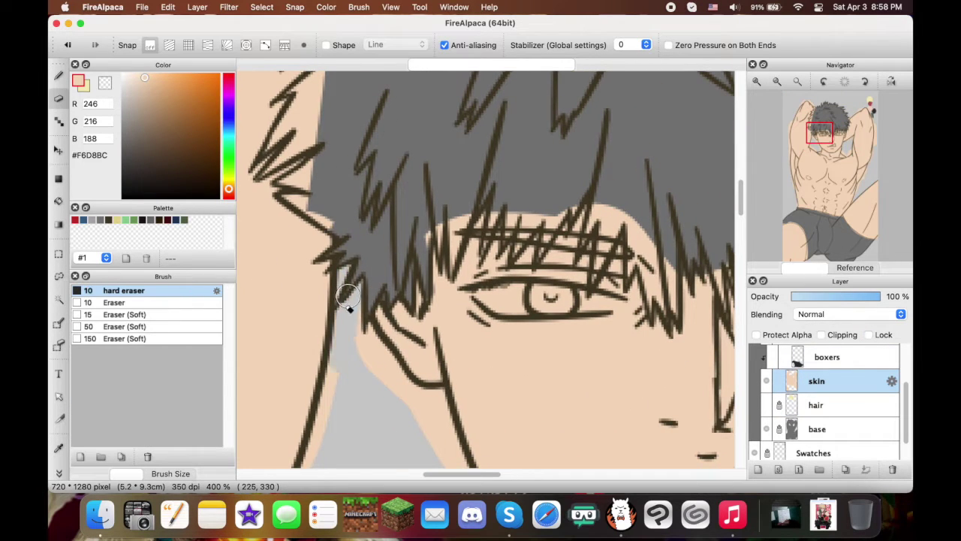
pyautogui.scroll(-5, 346, 299)
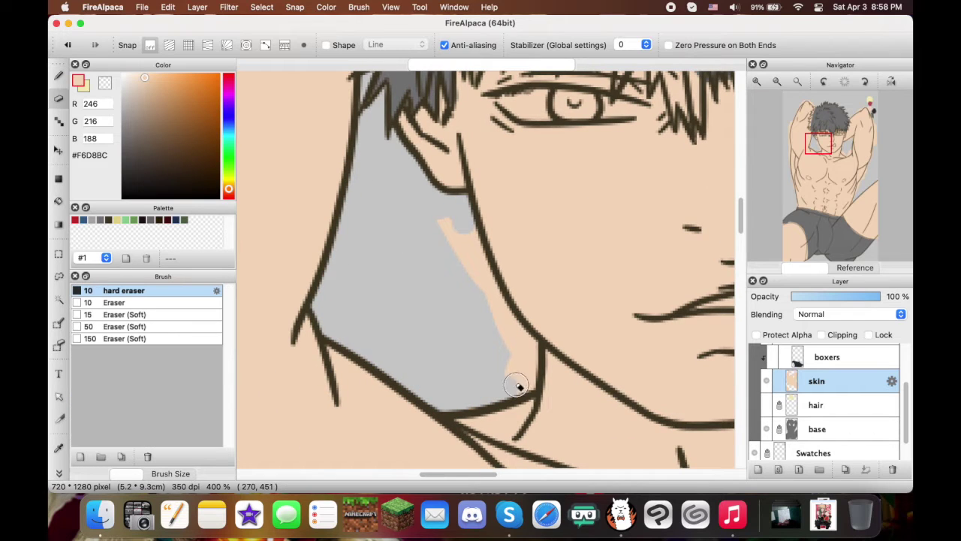
# Erase the skin color overlapping the fringe spikes above the left eye and between the eyes
pyautogui.scroll(5, 479, 262)
pyautogui.hscroll(2, 420, 248)
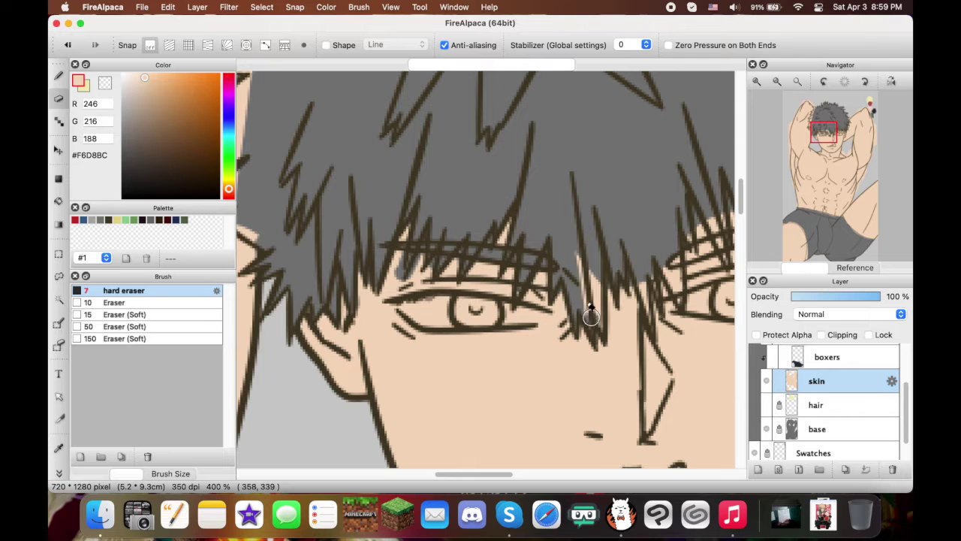
pyautogui.press('b')
pyautogui.press('e')
pyautogui.hscroll(3, 635, 220)
pyautogui.press('b')
pyautogui.press('e')
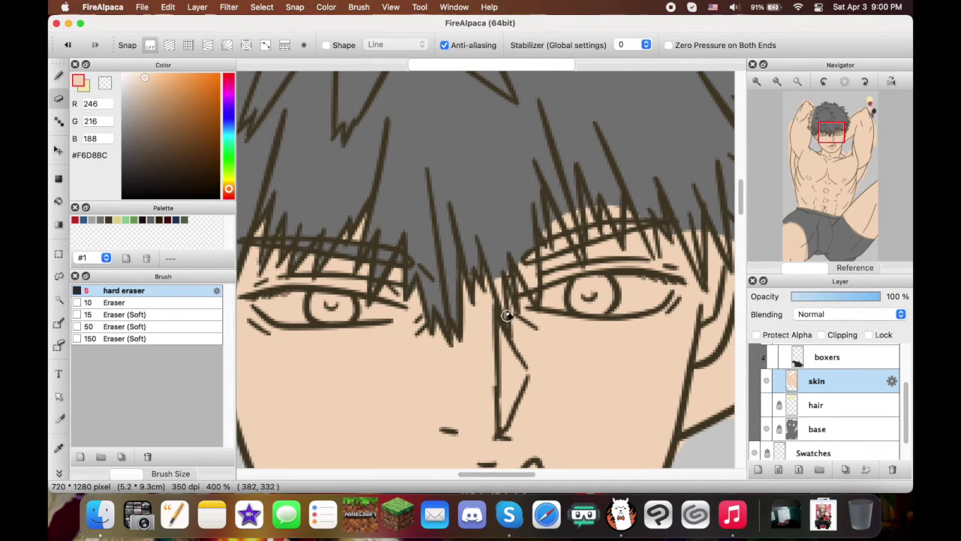
# Erase the skin color from the right eyebrow and the fringe spikes above the right eye
pyautogui.moveTo(530, 233)
pyautogui.mouseDown()
pyautogui.moveTo(601, 233)
pyautogui.moveTo(585, 256)
pyautogui.mouseUp()
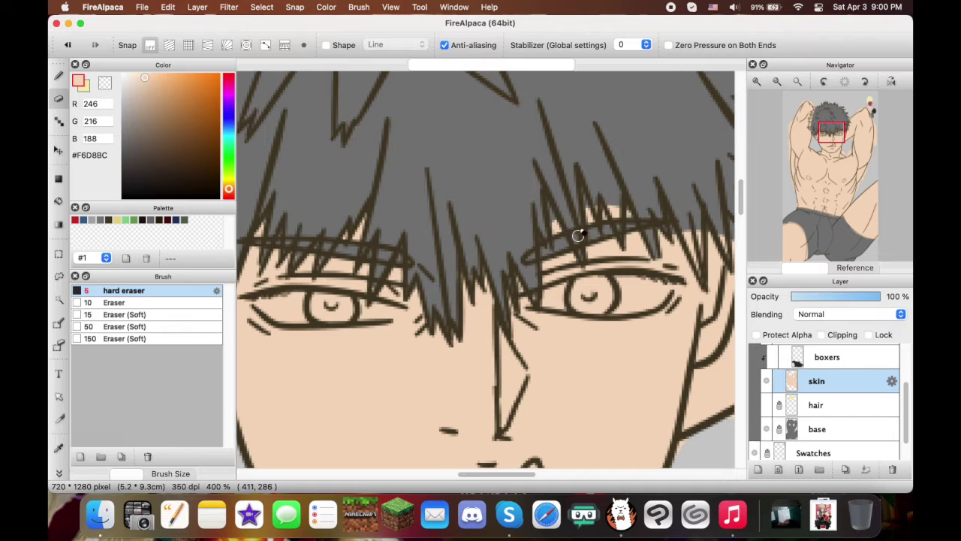
pyautogui.press('b')
pyautogui.click(732, 518)
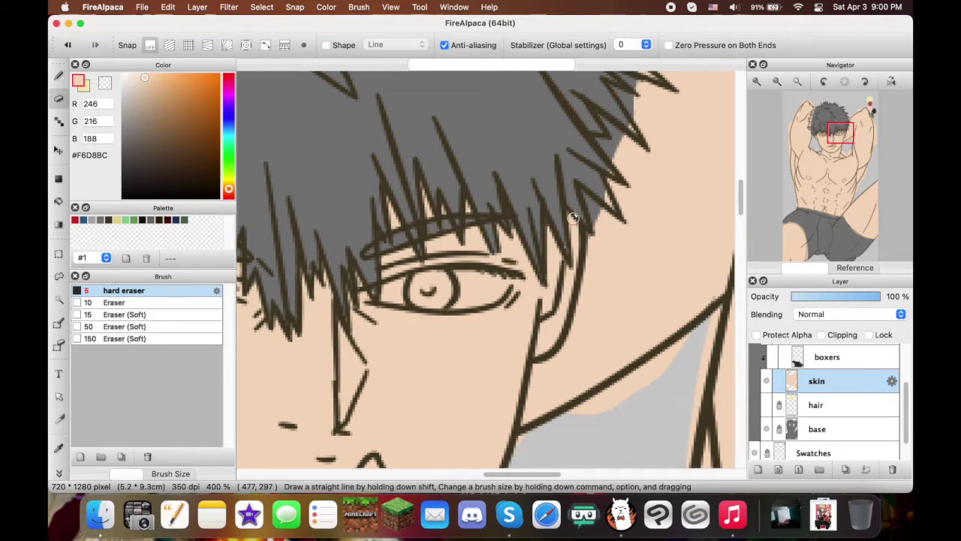
# Clean the skin color along the hair's right edge, alternating the Pen with a 4–5 px hard eraser
pyautogui.scroll(5, 573, 217)
pyautogui.hscroll(2, 572, 217)
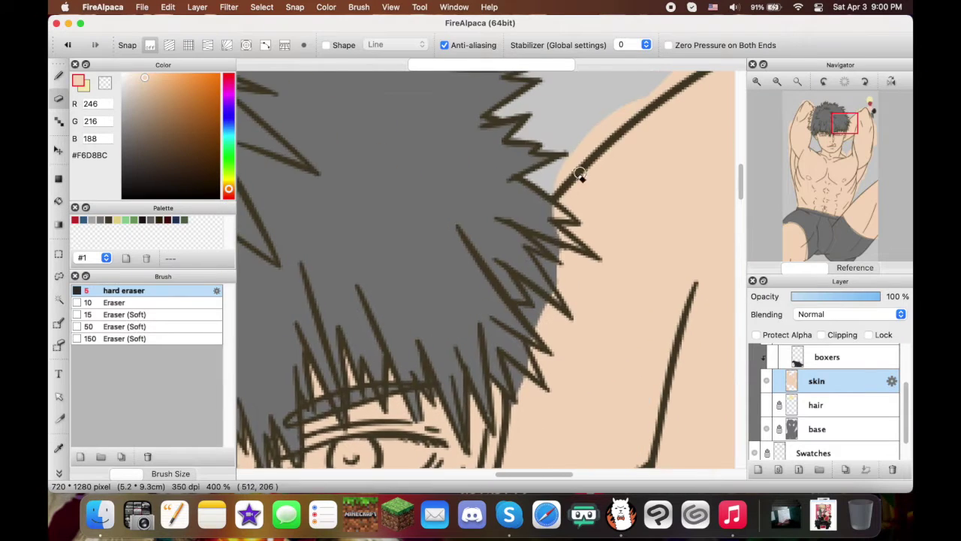
pyautogui.press('b')
pyautogui.press('e')
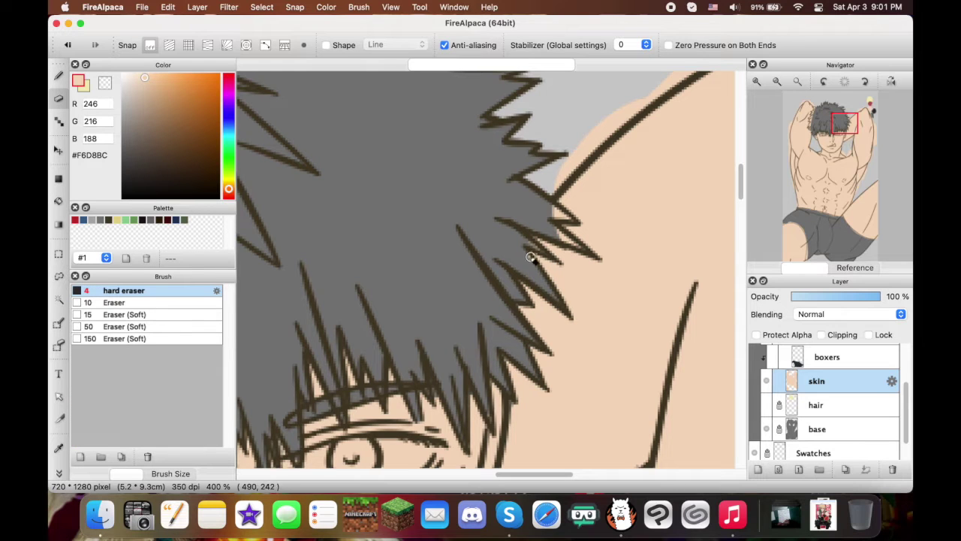
# Erase the skin overspill around the right-hand raised elbow and down the arm's outer edge with a 10–20 px hard eraser
pyautogui.hscroll(10, 546, 212)
pyautogui.press(']')
pyautogui.press(']')
pyautogui.press(']')
pyautogui.press(']')
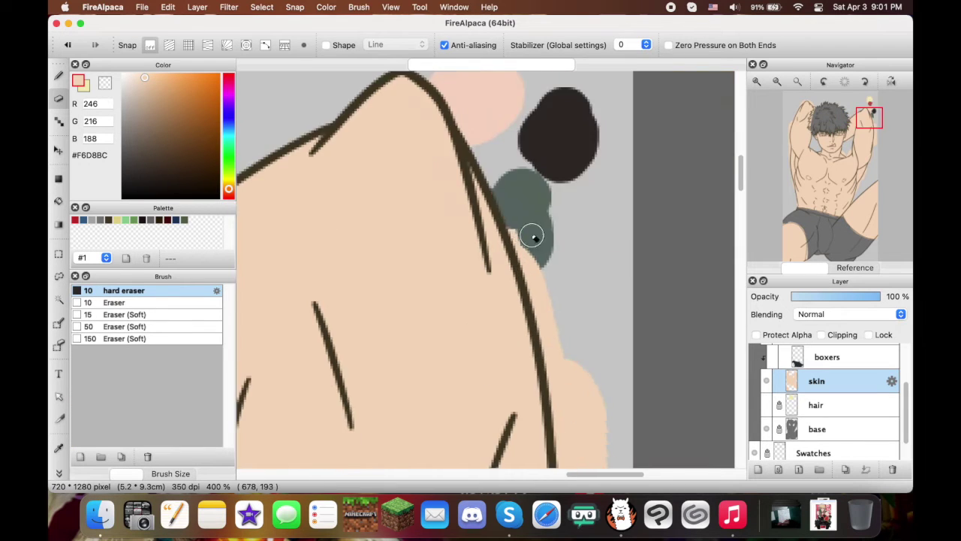
pyautogui.scroll(-8, 523, 203)
pyautogui.hscroll(-10, 523, 204)
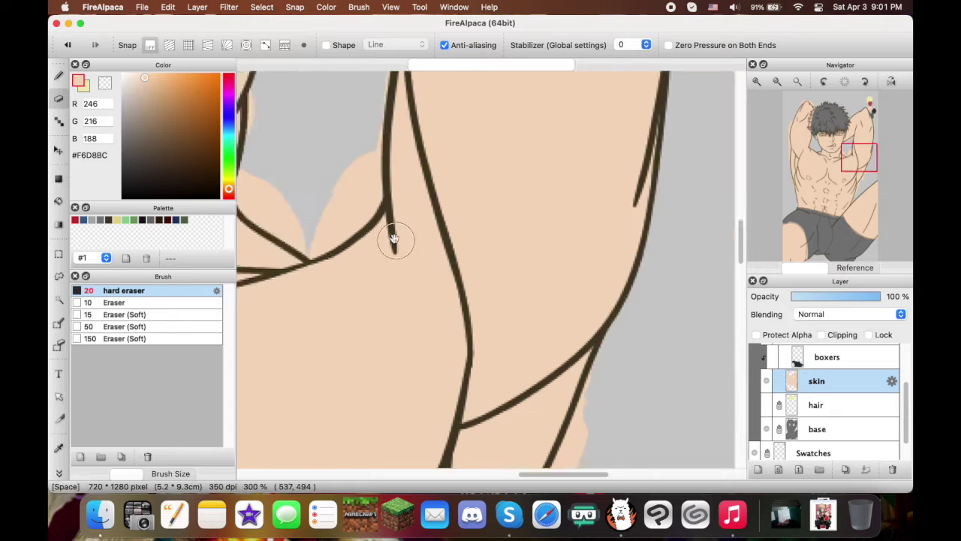
# Clean the skin color along the right underarm and upper flank, switching between the Pen and the hard eraser
pyautogui.press('b')
pyautogui.press('e')
pyautogui.scroll(-4, 561, 354)
pyautogui.moveTo(420, 353)
pyautogui.mouseDown()
pyautogui.moveTo(467, 367)
pyautogui.moveTo(528, 378)
pyautogui.mouseUp()
pyautogui.scroll(-6, 571, 240)
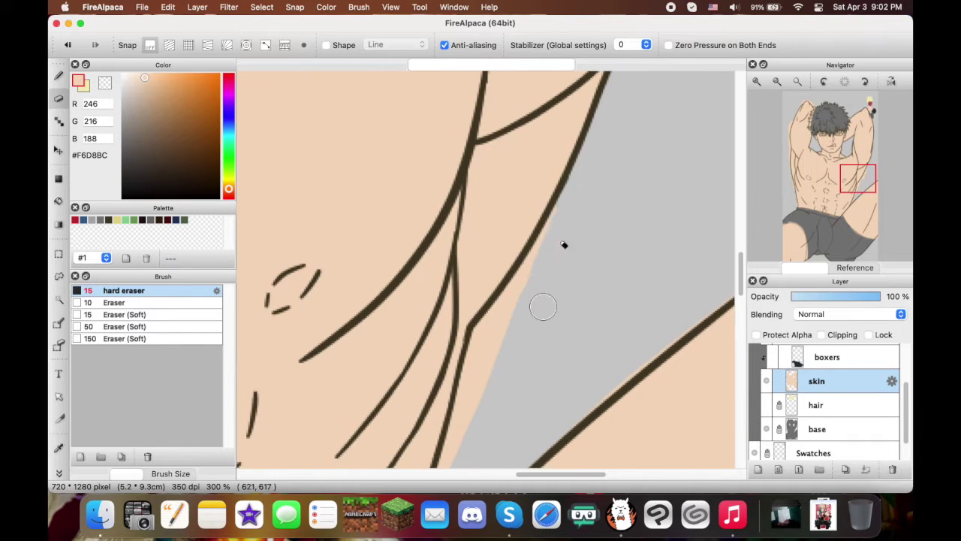
# Erase the skin overspill in the gap between the torso's right flank and the raised thigh with the hard eraser at about 15 px
pyautogui.moveTo(573, 253); pyautogui.dragTo(498, 253)
pyautogui.scroll(-3, 498, 253)
pyautogui.press(']')
pyautogui.scroll(-1, 462, 285)
pyautogui.moveTo(462, 285); pyautogui.dragTo(432, 345)
pyautogui.scroll(-6, 485, 275)
pyautogui.scroll(1, 506, 253)
# Clean the skin color off the boxers along the right thigh hem and the waistband with a 12 px hard eraser
pyautogui.press('b')
pyautogui.scroll(-2, 477, 338)
pyautogui.hscroll(-3, 461, 333)
pyautogui.press('e')
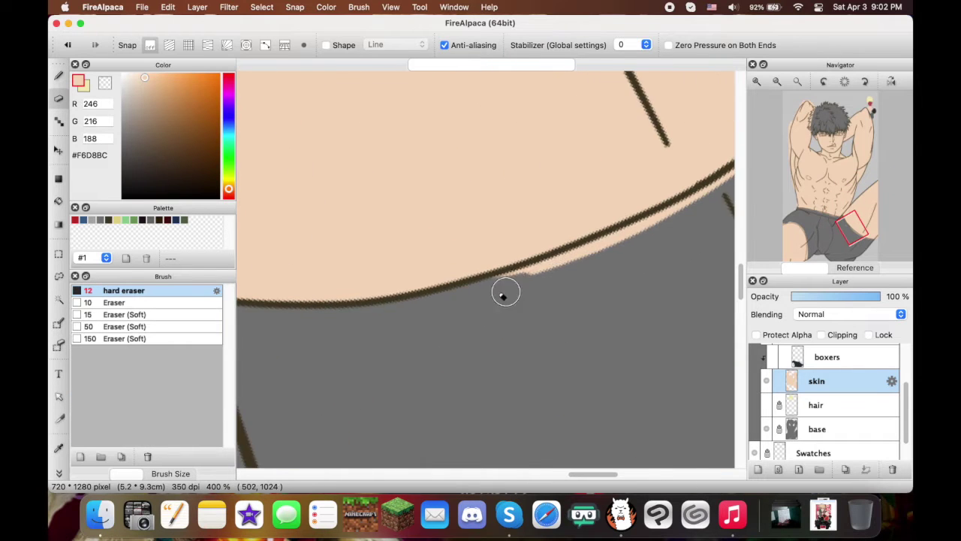
pyautogui.hscroll(5, 589, 193)
pyautogui.hscroll(-10, 589, 193)
pyautogui.scroll(4, 579, 227)
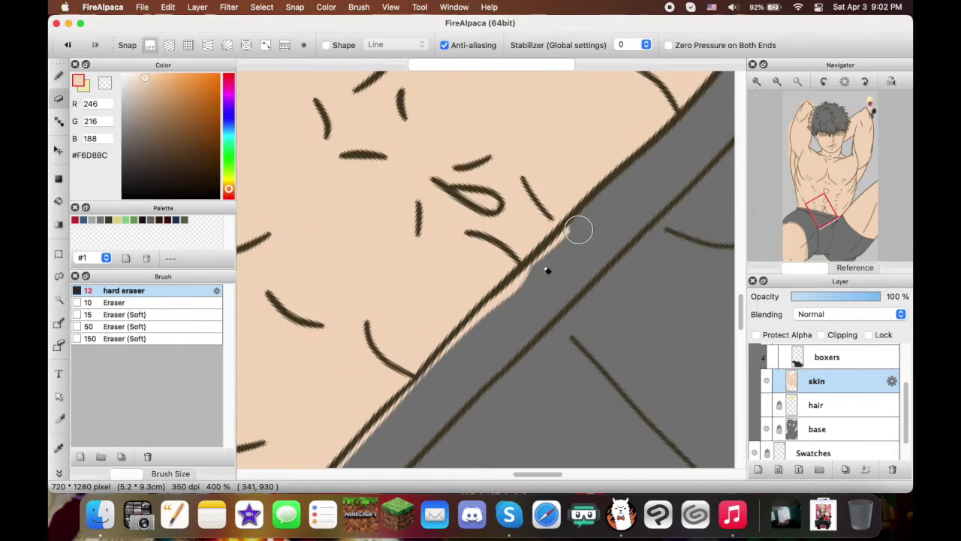
# Erase the skin overspill outside the left flank, left arm and raised left elbow with the 12 px hard eraser
pyautogui.press('b')
pyautogui.scroll(8, 466, 346)
pyautogui.press('e')
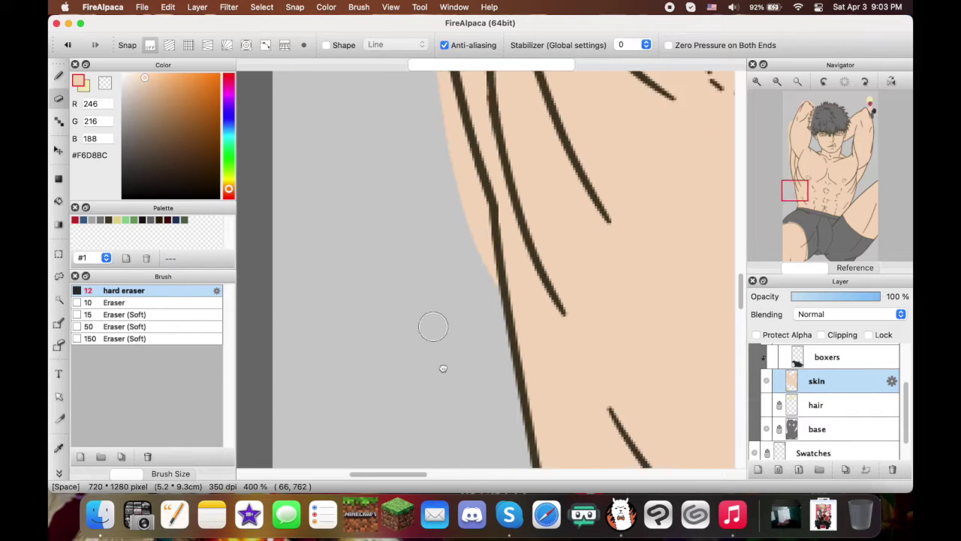
pyautogui.hscroll(-4, 451, 285)
pyautogui.scroll(10, 441, 272)
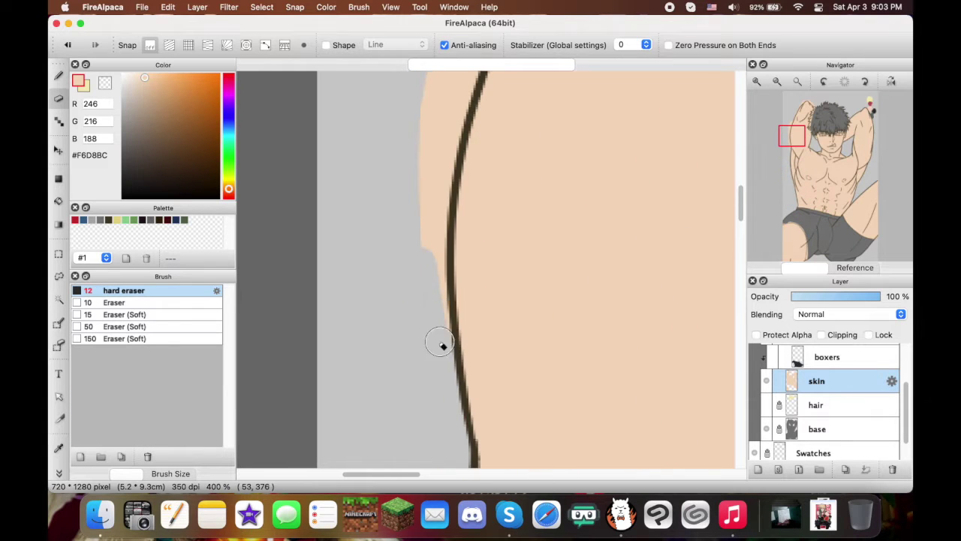
pyautogui.scroll(-5, 450, 165)
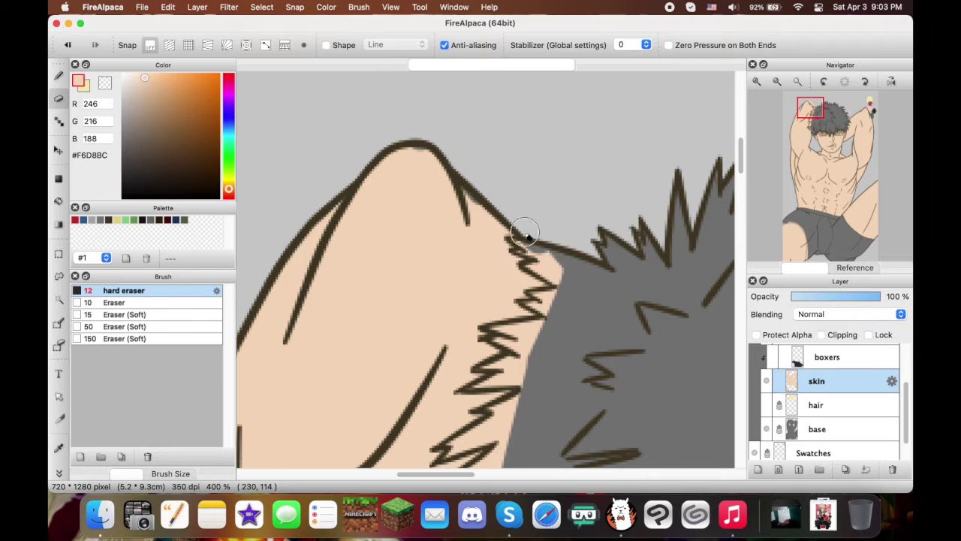
# Erase the skin color from the upper hair spikes beside the left arm using a 7 px hard eraser
pyautogui.press('b')
pyautogui.scroll(-3, 546, 248)
pyautogui.hscroll(4, 547, 247)
pyautogui.press('e')
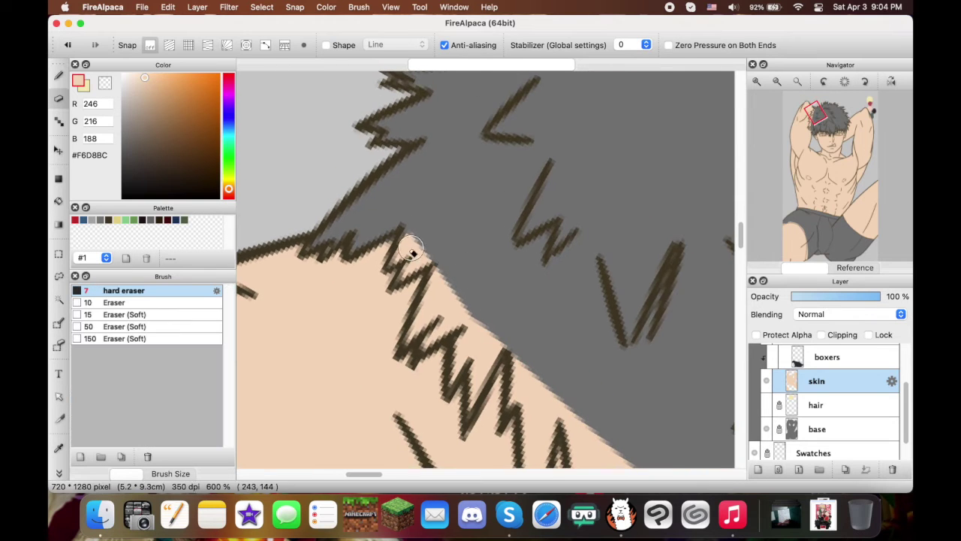
pyautogui.scroll(-3, 445, 265)
pyautogui.hscroll(2, 445, 265)
pyautogui.hscroll(2, 449, 289)
pyautogui.moveTo(443, 308)
pyautogui.mouseDown()
pyautogui.moveTo(455, 345)
pyautogui.moveTo(437, 277)
pyautogui.moveTo(448, 369)
pyautogui.mouseUp()
# Erase the remaining skin color from the lower hair spikes on the left side with a 5 px hard eraser
pyautogui.scroll(-3, 421, 205)
pyautogui.scroll(-3, 465, 223)
pyautogui.hscroll(2, 466, 224)
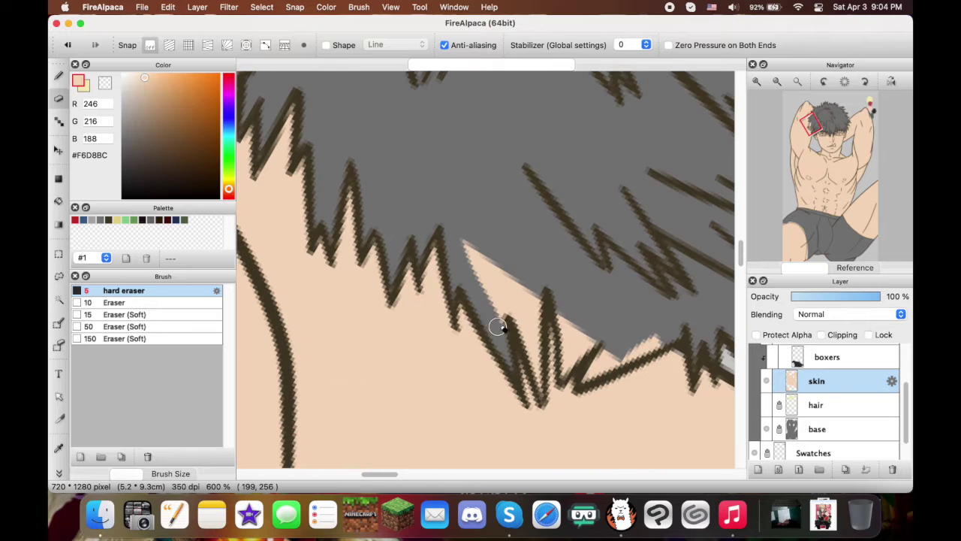
pyautogui.scroll(-3, 511, 317)
pyautogui.moveTo(534, 344)
pyautogui.mouseDown()
pyautogui.moveTo(510, 318)
pyautogui.moveTo(551, 351)
pyautogui.mouseUp()
pyautogui.scroll(-2, 581, 303)
# Erase the skin color spilling onto the boxers along the left thigh's inner edge with a 10 px hard eraser
pyautogui.scroll(-10, 536, 371)
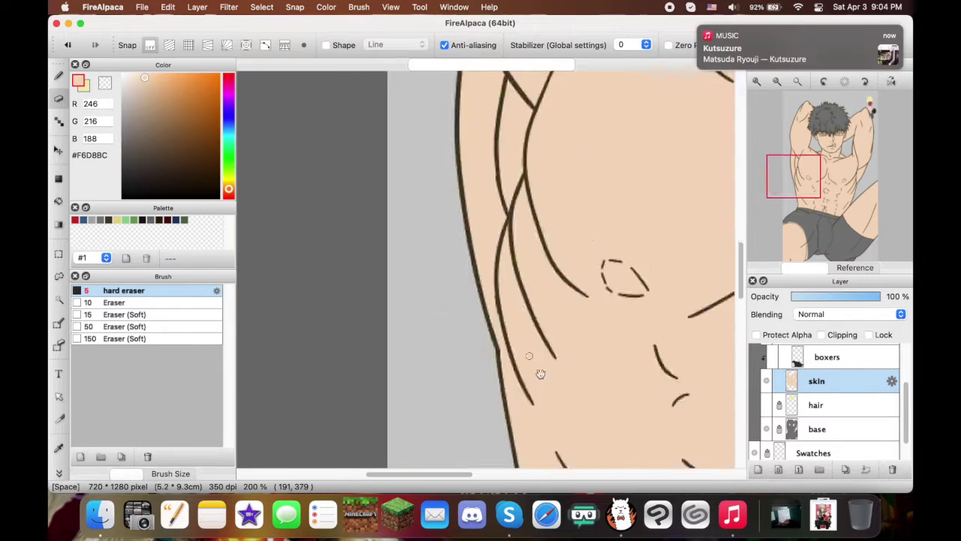
pyautogui.scroll(-5, 388, 292)
pyautogui.scroll(-5, 388, 293)
pyautogui.moveTo(556, 210); pyautogui.dragTo(551, 369)
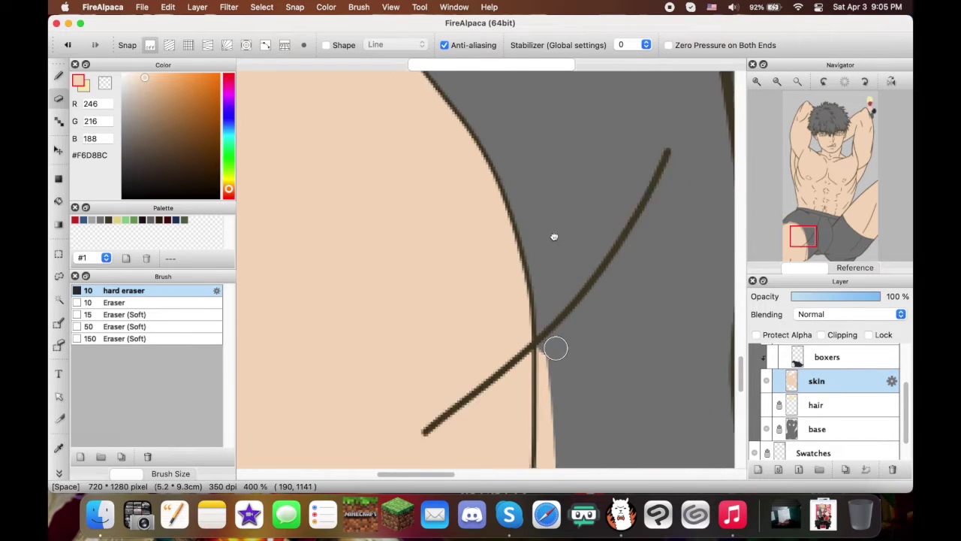
pyautogui.scroll(-3, 551, 369)
pyautogui.scroll(-3, 518, 339)
# With the skin layer locked, erase the boxers color overspill below the crotch on the boxers layer with the 10 px hard eraser
pyautogui.click(822, 356)
pyautogui.scroll(2, 451, 300)
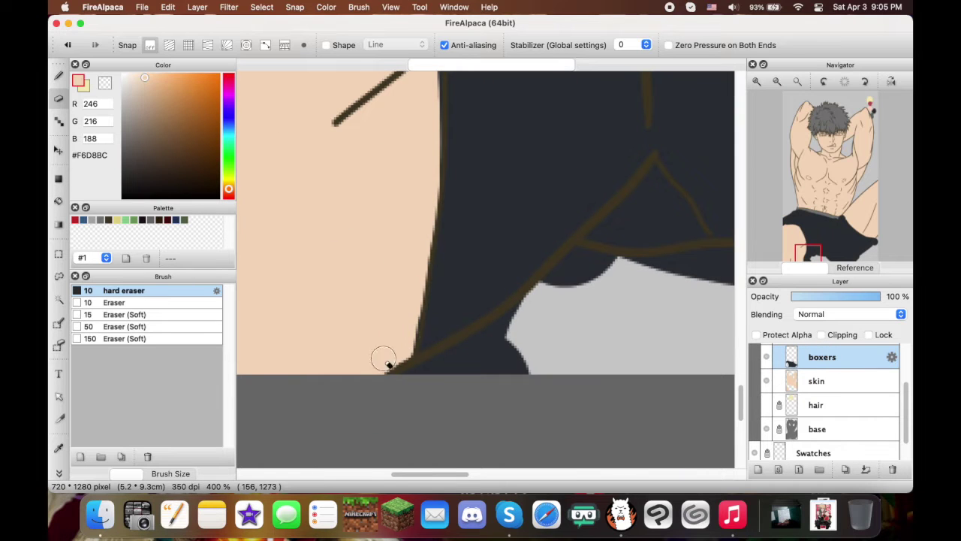
pyautogui.keyDown('alt'); pyautogui.click(383, 348); pyautogui.keyUp('alt')
pyautogui.scroll(1, 824, 377)
pyautogui.hscroll(5, 476, 350)
pyautogui.moveTo(476, 350); pyautogui.dragTo(508, 315)
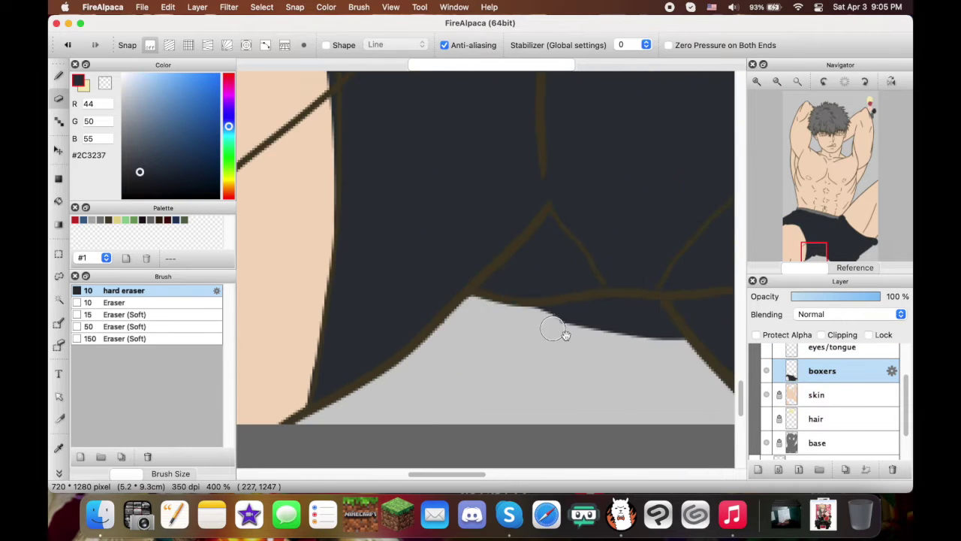
pyautogui.hscroll(3, 582, 339)
# Erase the boxers color overlapping the left thigh so it follows the curved leg hem
pyautogui.hscroll(-5, 582, 340)
pyautogui.scroll(-2, 348, 370)
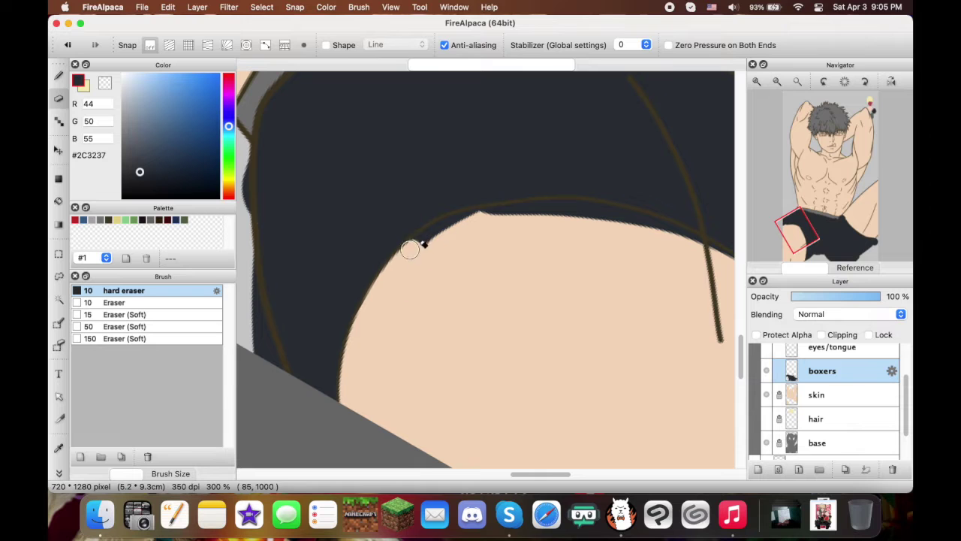
pyautogui.scroll(2, 480, 218)
pyautogui.hscroll(3, 553, 208)
pyautogui.hscroll(-3, 558, 278)
pyautogui.press('b')
pyautogui.press('e')
# Erase the boxers color outside the left hip and along the left end of the waistband
pyautogui.hscroll(-2, 493, 225)
pyautogui.scroll(3, 499, 299)
pyautogui.hscroll(5, 525, 386)
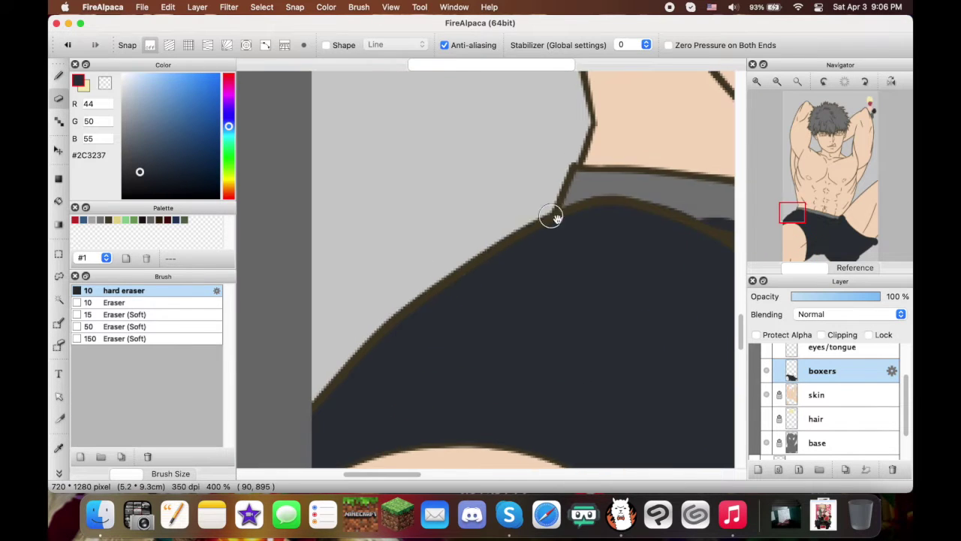
pyautogui.scroll(5, 524, 282)
pyautogui.scroll(-5, 483, 245)
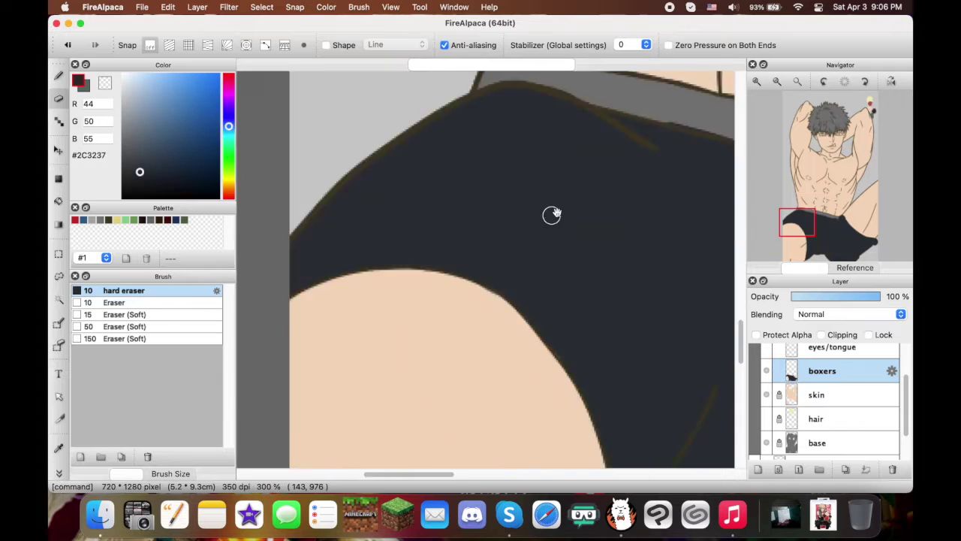
# Paint the boxers' waistband grey-green (#5F6D69) from hip to hip with the 10 px Pen, sampling colors from the artwork
pyautogui.press('b')
pyautogui.keyDown('alt'); pyautogui.click(370, 274); pyautogui.keyUp('alt')
pyautogui.moveTo(370, 274); pyautogui.dragTo(467, 284)
pyautogui.scroll(-3, 477, 305)
pyautogui.hscroll(5, 476, 305)
pyautogui.moveTo(469, 251)
pyautogui.mouseDown()
pyautogui.moveTo(575, 307)
pyautogui.moveTo(611, 285)
pyautogui.mouseUp()
pyautogui.scroll(-1, 451, 270)
pyautogui.keyDown('alt'); pyautogui.click(375, 264); pyautogui.keyUp('alt')
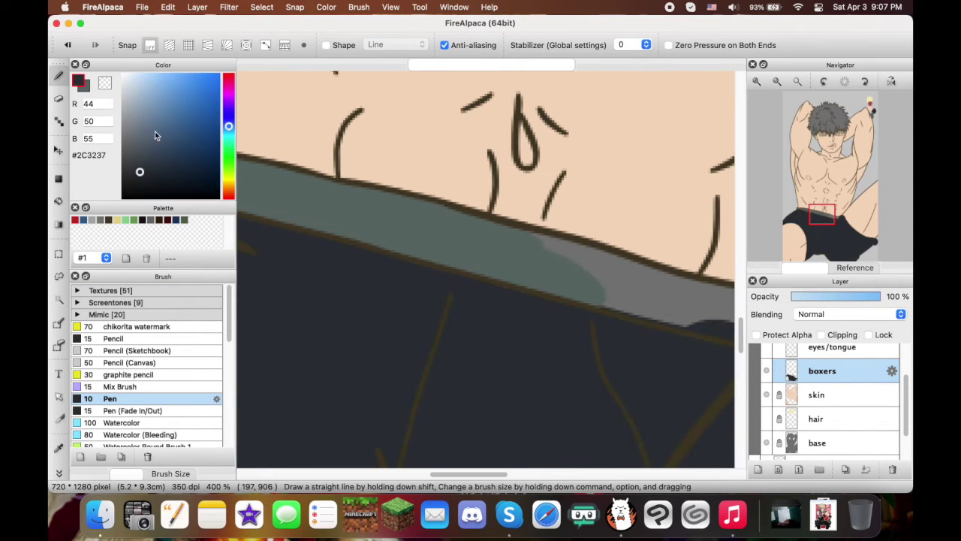
pyautogui.scroll(-3, 480, 263)
pyautogui.keyDown('alt'); pyautogui.click(500, 249); pyautogui.keyUp('alt')
pyautogui.moveTo(500, 249)
pyautogui.mouseDown()
pyautogui.moveTo(500, 215)
pyautogui.moveTo(601, 272)
pyautogui.mouseUp()
pyautogui.hscroll(3, 588, 197)
# Erase the boxers overspill along the right thigh hem, its outer corner and the underside with the 10 px hard eraser
pyautogui.press('e')
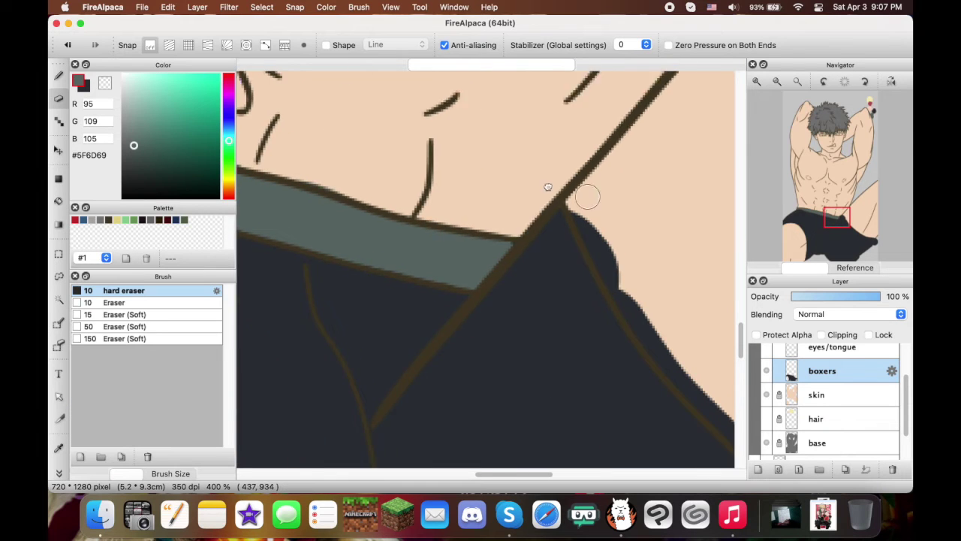
pyautogui.scroll(-5, 548, 186)
pyautogui.hscroll(5, 548, 187)
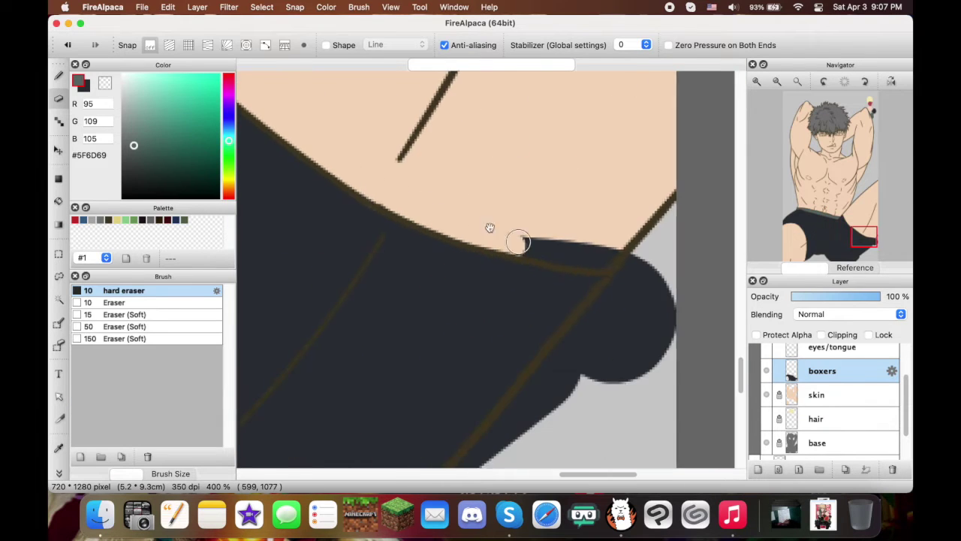
pyautogui.scroll(-5, 489, 227)
pyautogui.scroll(3, 633, 287)
pyautogui.scroll(-2, 629, 244)
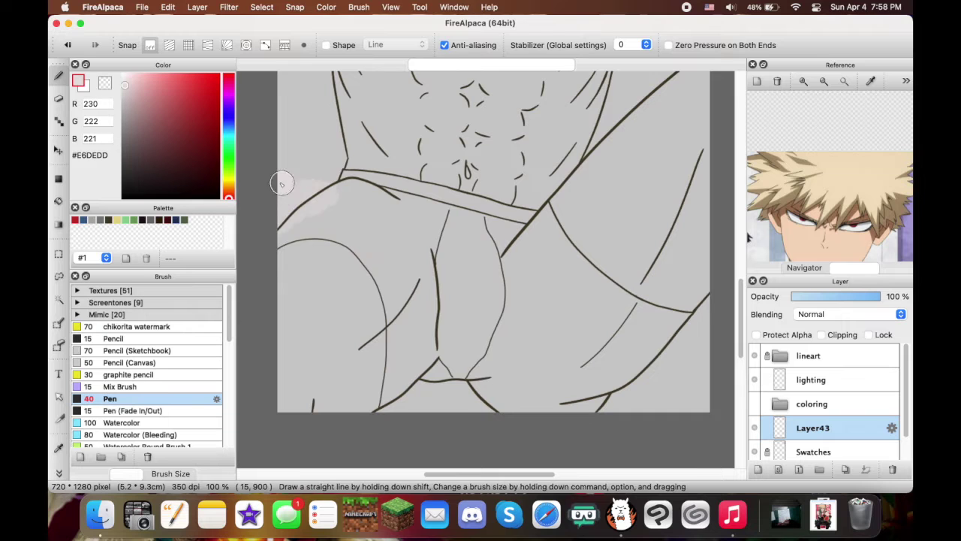
# Block in a pale pink (#E6DEDD) bedsheet around the hips and legs on Layer43 with the 40 px Pen
pyautogui.moveTo(281, 183)
pyautogui.mouseDown()
pyautogui.moveTo(361, 391)
pyautogui.moveTo(253, 188)
pyautogui.moveTo(660, 331)
pyautogui.moveTo(600, 406)
pyautogui.mouseUp()
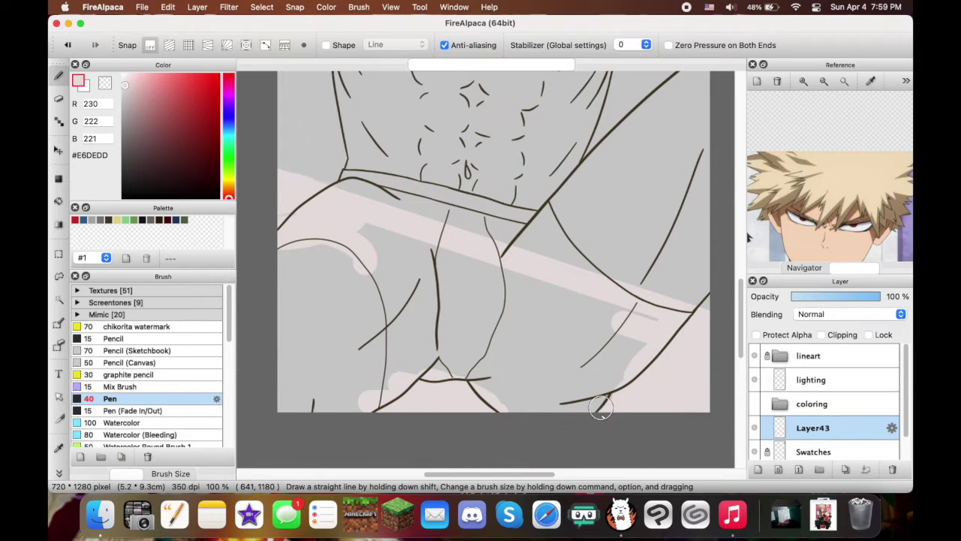
pyautogui.scroll(5, 295, 288)
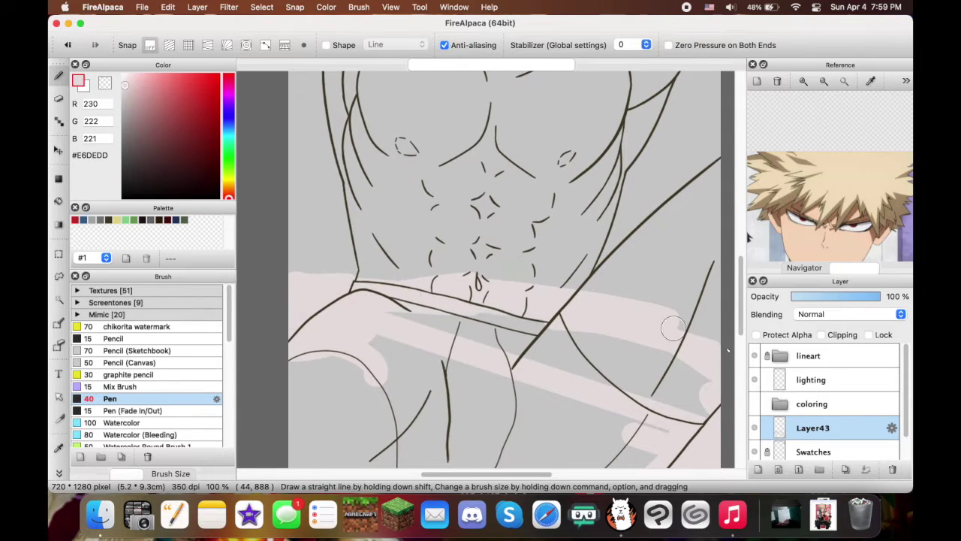
pyautogui.scroll(-1, 673, 328)
# Draw the bedsheet's outline and fold lines in maroon ink (#4A0B0B) with the 10 px Pen (Fade In/Out)
pyautogui.click(134, 410)
pyautogui.click(141, 219)
pyautogui.scroll(2, 315, 188)
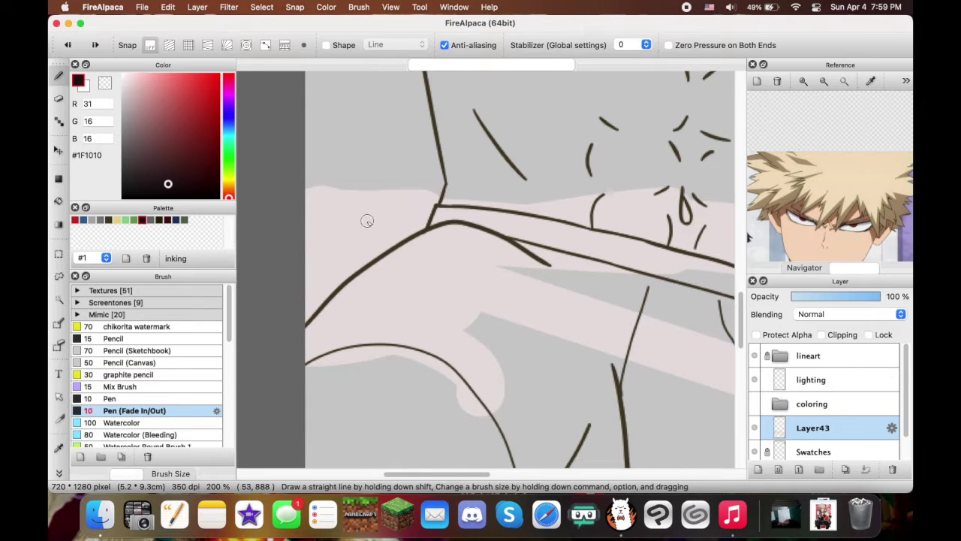
pyautogui.moveTo(677, 371); pyautogui.dragTo(451, 357)
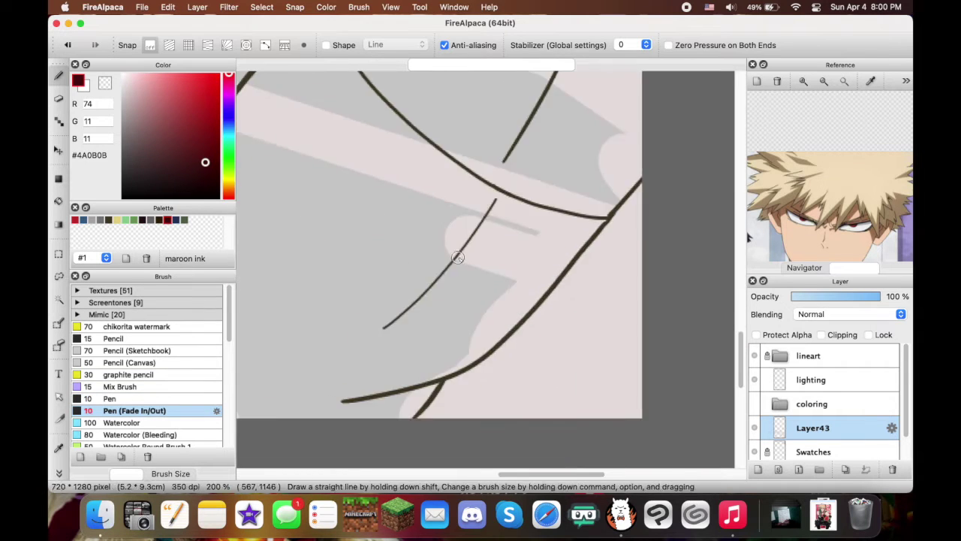
pyautogui.scroll(-2, 451, 357)
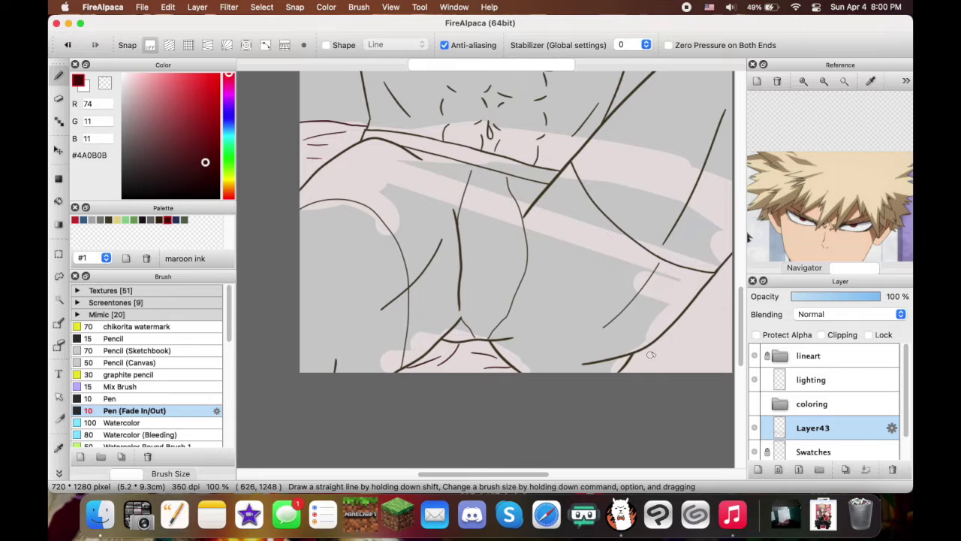
pyautogui.hscroll(3, 686, 349)
pyautogui.scroll(-2, 470, 241)
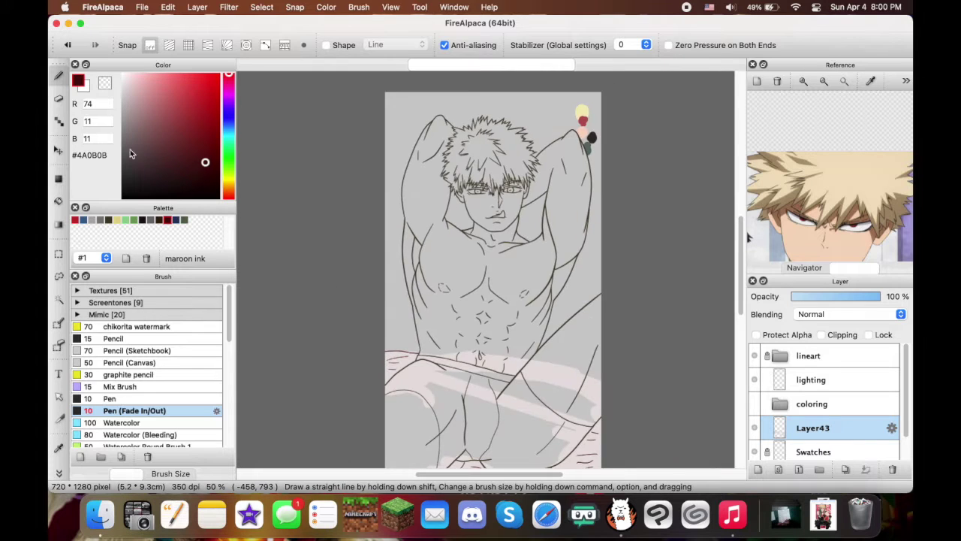
# Apply a circular Transparent-Foreground gradient in grey-blue #596570 across the figure on the lighting layer, undoing the first attempt
pyautogui.keyDown('alt'); pyautogui.click(467, 344); pyautogui.keyUp('alt')
pyautogui.click(60, 226)
pyautogui.click(331, 44)
pyautogui.moveTo(480, 181); pyautogui.dragTo(526, 301)
pyautogui.hotkey('ctrl', 'z')
pyautogui.click(226, 45)
pyautogui.click(241, 57)
pyautogui.click(226, 45)
pyautogui.click(194, 68)
pyautogui.moveTo(488, 225); pyautogui.dragTo(593, 361)
# Compare blending modes such as Exclusion, Dodge, Burn and Soft Light on the lighting layer and set it to Hard Light
pyautogui.click(847, 314)
pyautogui.click(814, 366)
pyautogui.click(847, 313)
pyautogui.click(822, 336)
pyautogui.click(847, 313)
pyautogui.click(832, 325)
pyautogui.click(847, 314)
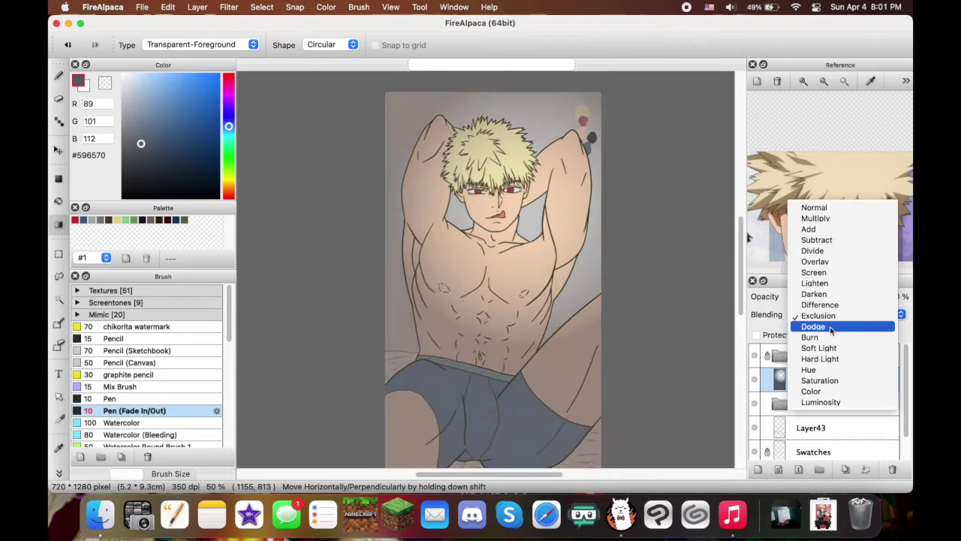
pyautogui.click(829, 325)
pyautogui.click(829, 314)
pyautogui.click(830, 325)
pyautogui.click(830, 314)
pyautogui.click(826, 323)
pyautogui.click(827, 314)
pyautogui.click(827, 326)
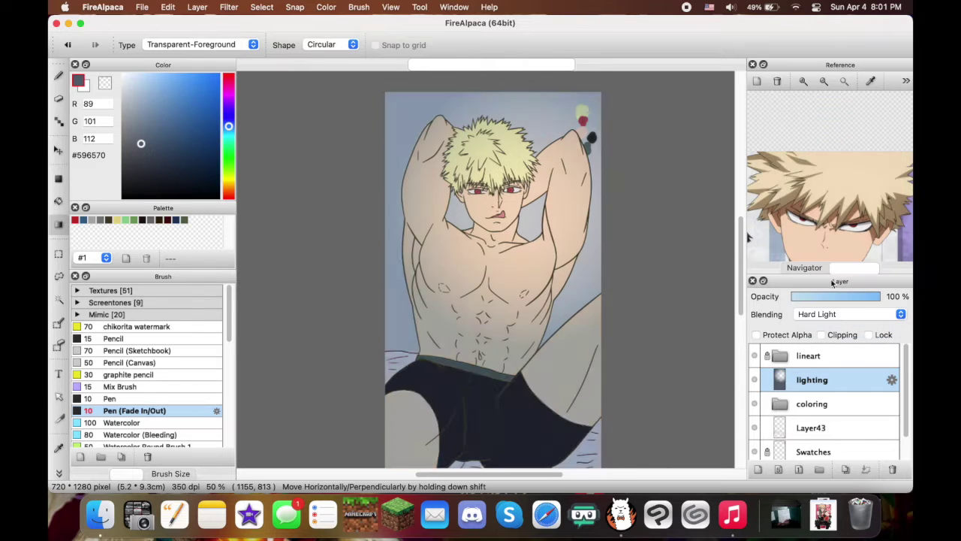
# Add a background gradient layer beneath Layer43, try several blending modes on it and set it to Difference
pyautogui.click(757, 469)
pyautogui.moveTo(812, 358); pyautogui.dragTo(822, 442)
pyautogui.click(847, 314)
pyautogui.click(829, 335)
pyautogui.click(829, 314)
pyautogui.click(829, 325)
pyautogui.click(829, 314)
pyautogui.click(829, 326)
pyautogui.click(829, 314)
pyautogui.click(830, 325)
pyautogui.click(830, 314)
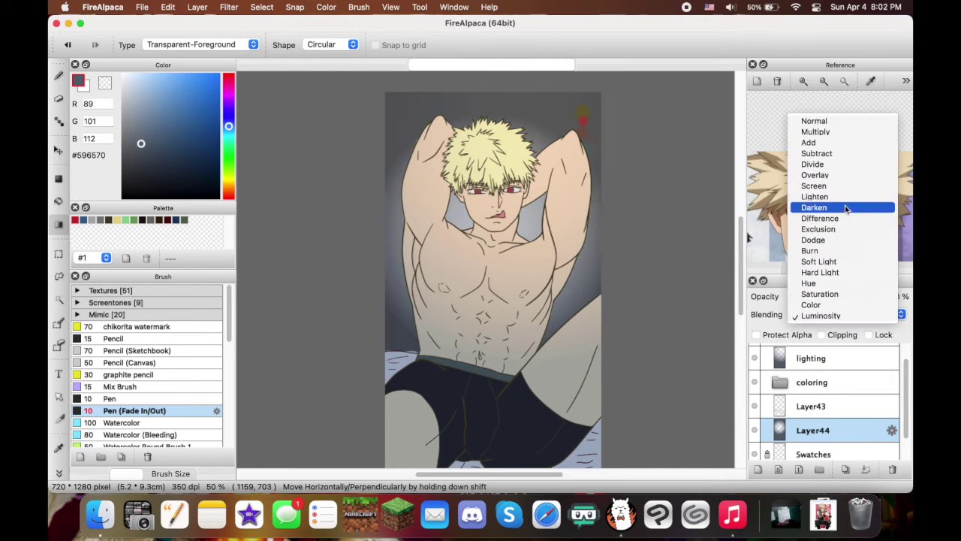
pyautogui.click(846, 218)
# Smooth the background gradient around the figure and in the gaps beside the neck with a 100 px Mix Brush
pyautogui.scroll(-1, 246, 363)
pyautogui.click(121, 386)
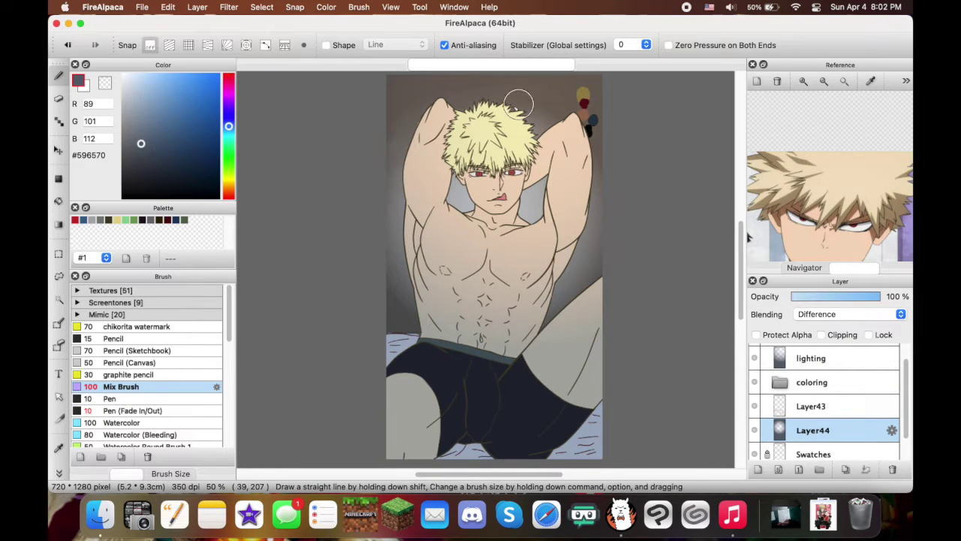
pyautogui.scroll(-3, 169, 378)
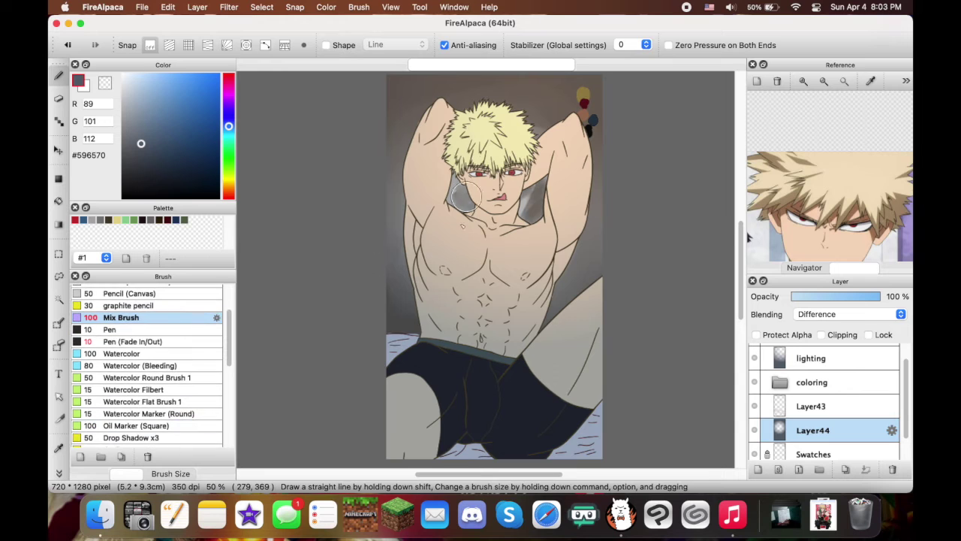
# Expand the coloring folder and erase the bedsheet color above its left outline on Layer43 with the 10 px hard eraser
pyautogui.click(779, 382)
pyautogui.scroll(-2, 826, 406)
pyautogui.click(813, 438)
pyautogui.scroll(5, 489, 224)
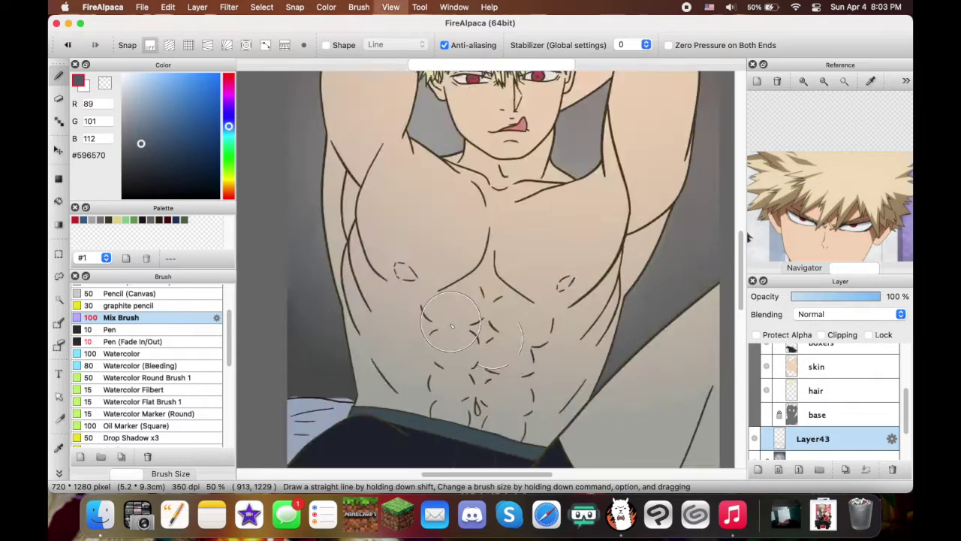
pyautogui.press('e')
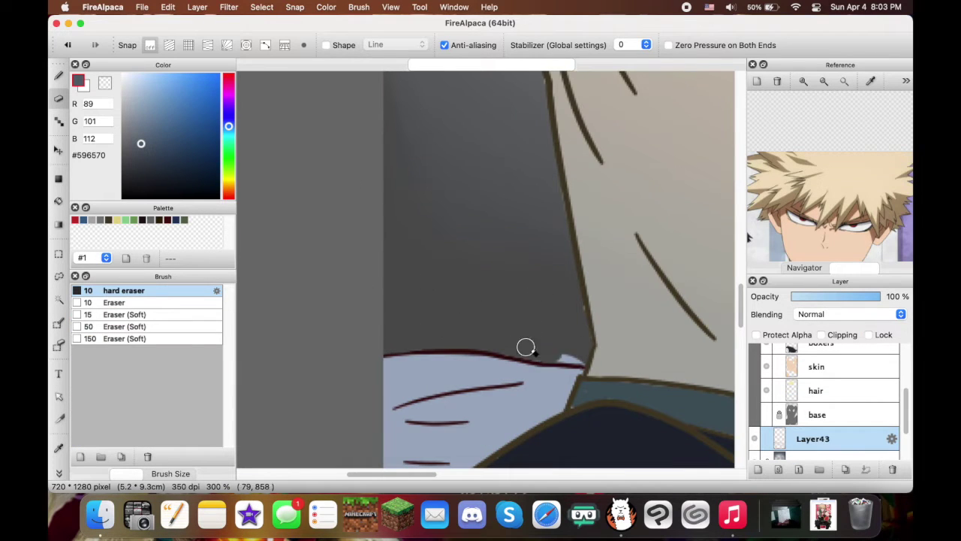
# Fill the gap at the left end of the waistband on the boxers layer with its sampled color #5F6D69
pyautogui.click(826, 366)
pyautogui.scroll(-2, 729, 339)
pyautogui.scroll(2, 831, 392)
pyautogui.click(832, 393)
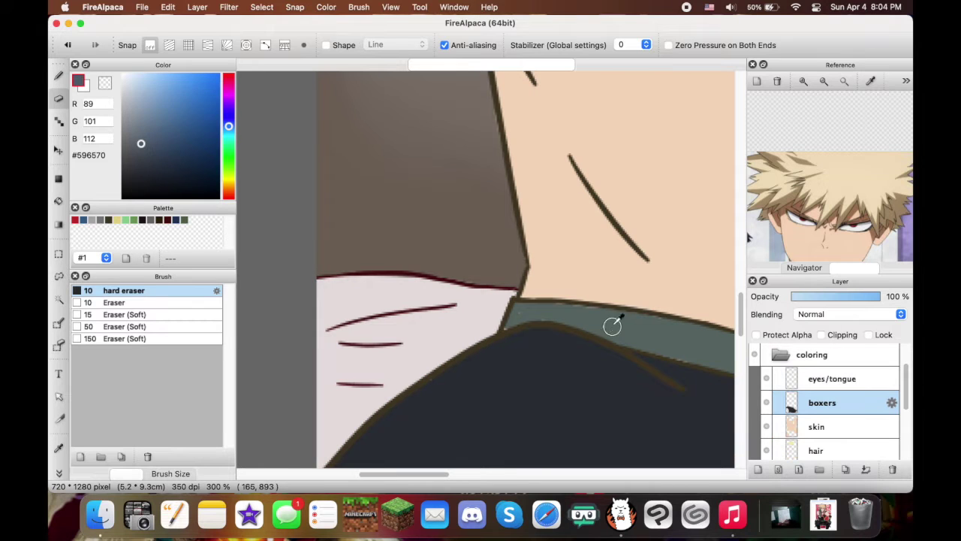
pyautogui.press('b')
pyautogui.keyDown('alt'); pyautogui.click(550, 310); pyautogui.keyUp('alt')
pyautogui.moveTo(518, 313); pyautogui.dragTo(507, 327)
pyautogui.press('e')
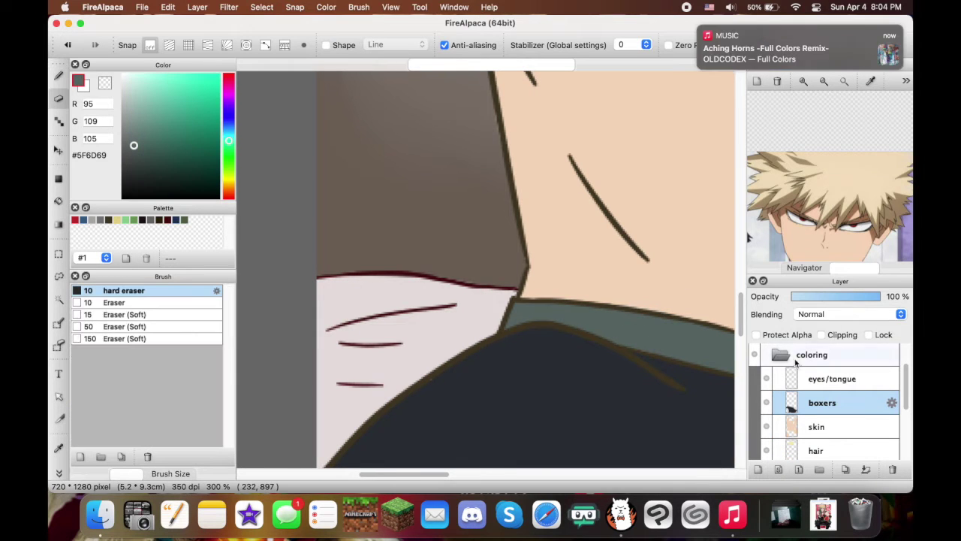
# Thicken the left bedsheet outline and add short wrinkle lines on Layer43 in maroon #4A0B0B with the 10 px Pen (Fade In/Out)
pyautogui.scroll(-2, 826, 406)
pyautogui.moveTo(826, 275); pyautogui.dragTo(853, 147)
pyautogui.click(818, 405)
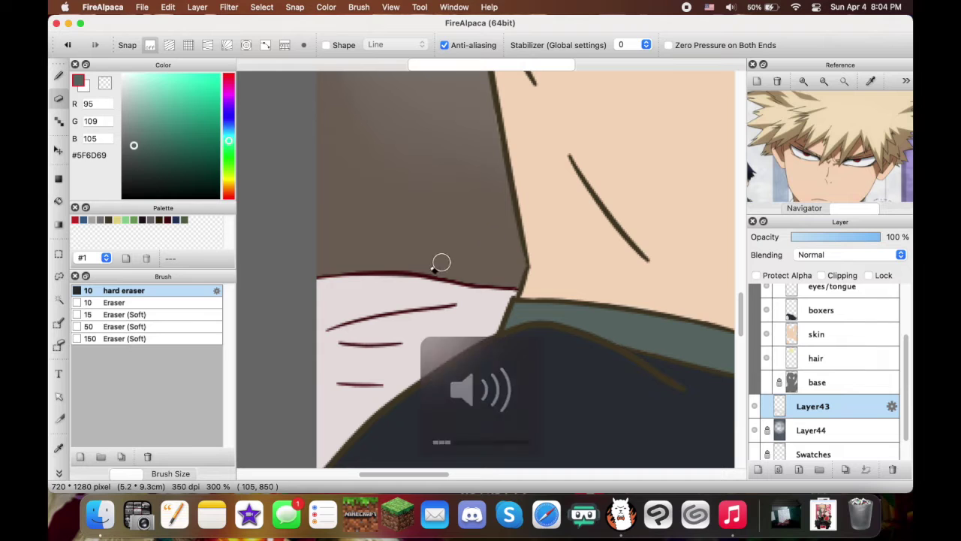
pyautogui.press('b')
pyautogui.keyDown('alt'); pyautogui.click(349, 276); pyautogui.keyUp('alt')
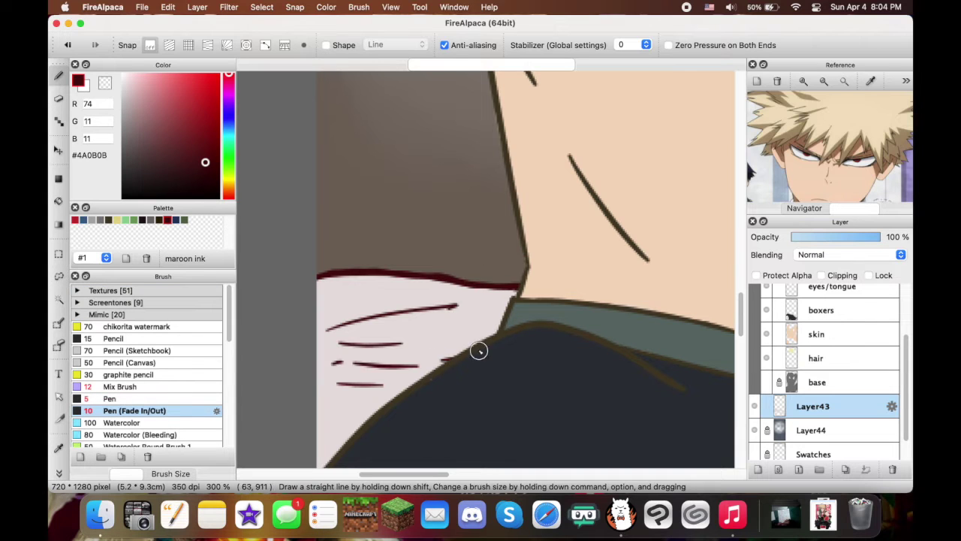
# Rename Layer44 as Bg1 and Layer43 as bg2
pyautogui.scroll(-2, 433, 361)
pyautogui.click(863, 429)
pyautogui.scroll(1, 864, 421)
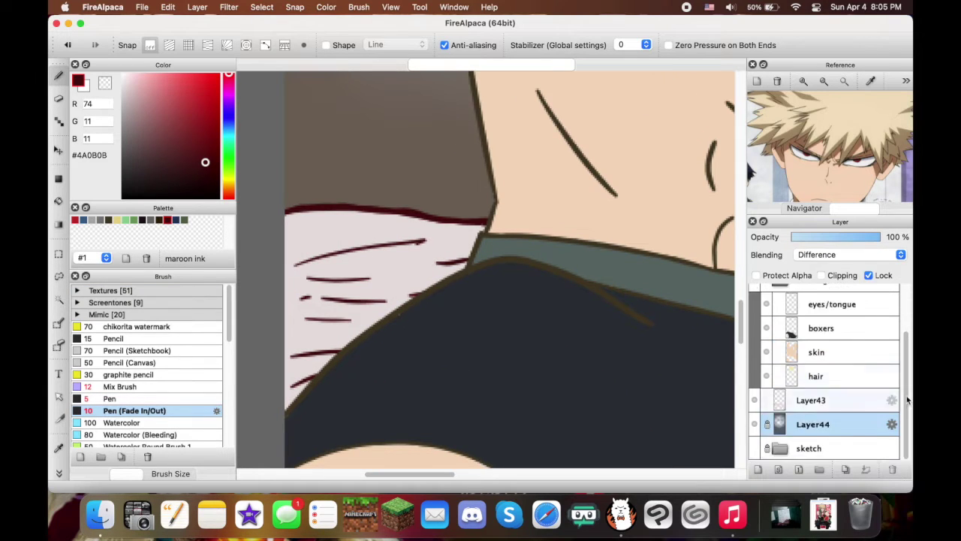
pyautogui.click(841, 394)
pyautogui.scroll(1, 834, 405)
pyautogui.click(820, 449)
pyautogui.click(819, 425)
pyautogui.doubleClick(819, 449)
pyautogui.write('Bg1')
pyautogui.press('Return')
pyautogui.doubleClick(820, 425)
pyautogui.write('bg2')
pyautogui.press('Return')
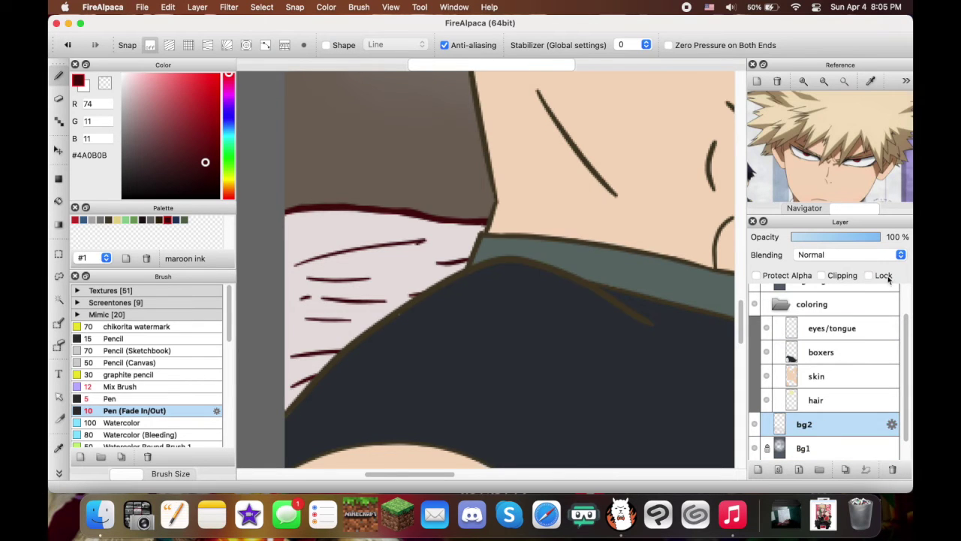
# Lock bg2 and add a new layer clipped to it, with the coloring folder collapsed
pyautogui.scroll(1, 863, 338)
pyautogui.click(781, 324)
pyautogui.click(758, 468)
pyautogui.click(821, 274)
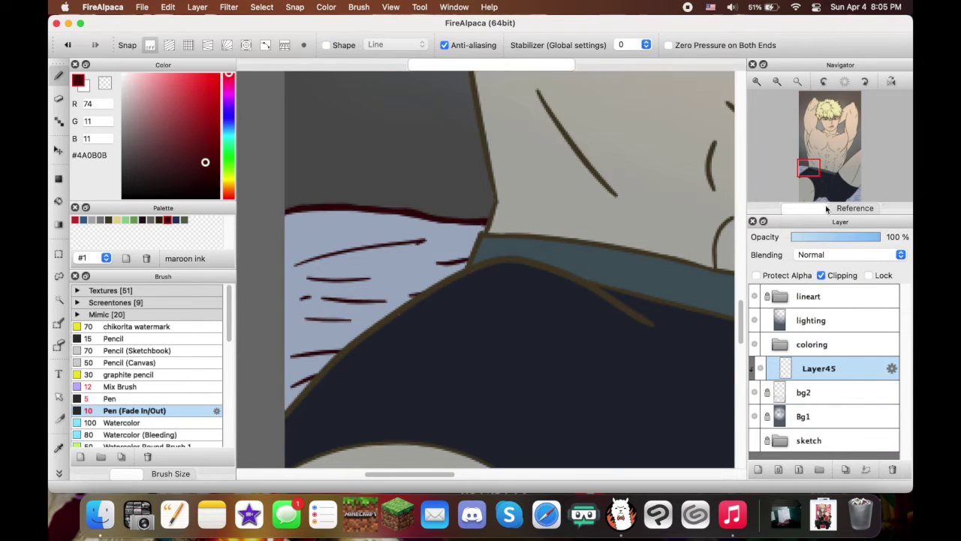
# Try shading the left bedsheet folds in pale violet with Watercolor Round Brush 1 on the clipped layer
pyautogui.click(854, 208)
pyautogui.click(120, 422)
pyautogui.scroll(-2, 231, 347)
pyautogui.scroll(-1, 231, 347)
pyautogui.click(146, 372)
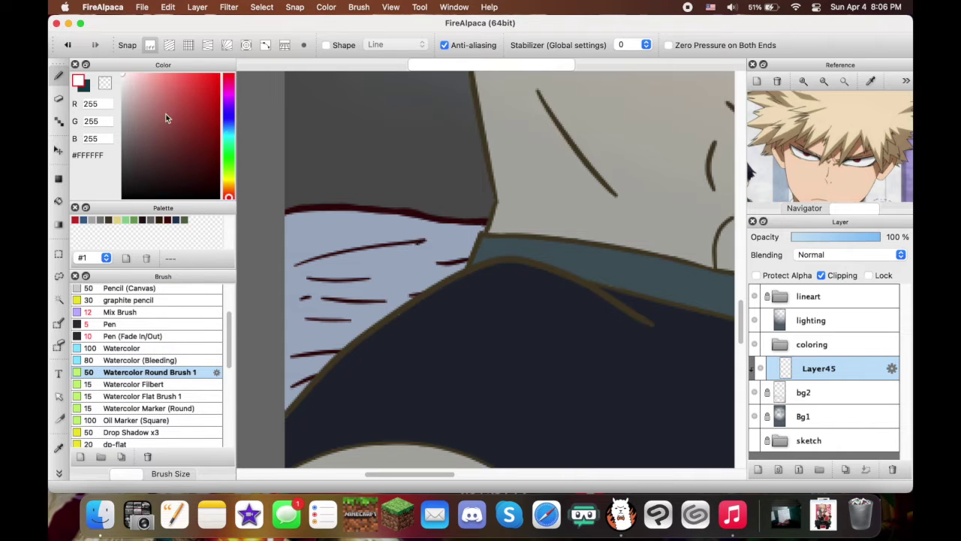
pyautogui.click(229, 109)
pyautogui.click(147, 80)
pyautogui.moveTo(335, 260); pyautogui.dragTo(464, 237)
# Compare several blending modes on Layer45 and set it to Multiply
pyautogui.click(848, 254)
pyautogui.click(833, 270)
pyautogui.click(849, 254)
pyautogui.click(805, 256)
pyautogui.click(806, 256)
pyautogui.click(811, 300)
pyautogui.click(819, 255)
pyautogui.click(833, 268)
pyautogui.click(833, 255)
pyautogui.click(815, 82)
# Compare brushes and blue tones for the bedsheet shading, choose the 30 px Watercolor brush and turn on its Soft Edge
pyautogui.click(229, 121)
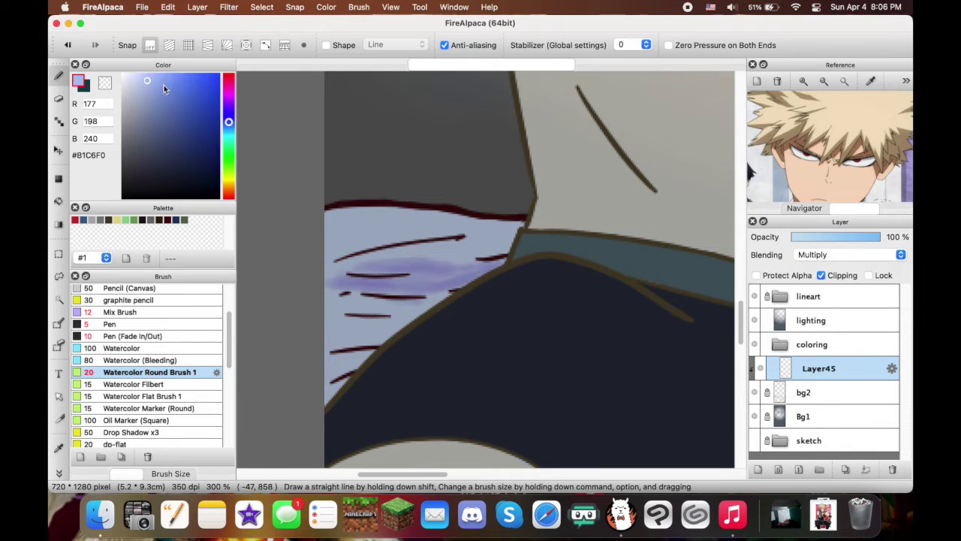
pyautogui.click(143, 315)
pyautogui.click(108, 323)
pyautogui.click(147, 372)
pyautogui.click(174, 128)
pyautogui.click(109, 323)
pyautogui.click(122, 348)
pyautogui.click(376, 291)
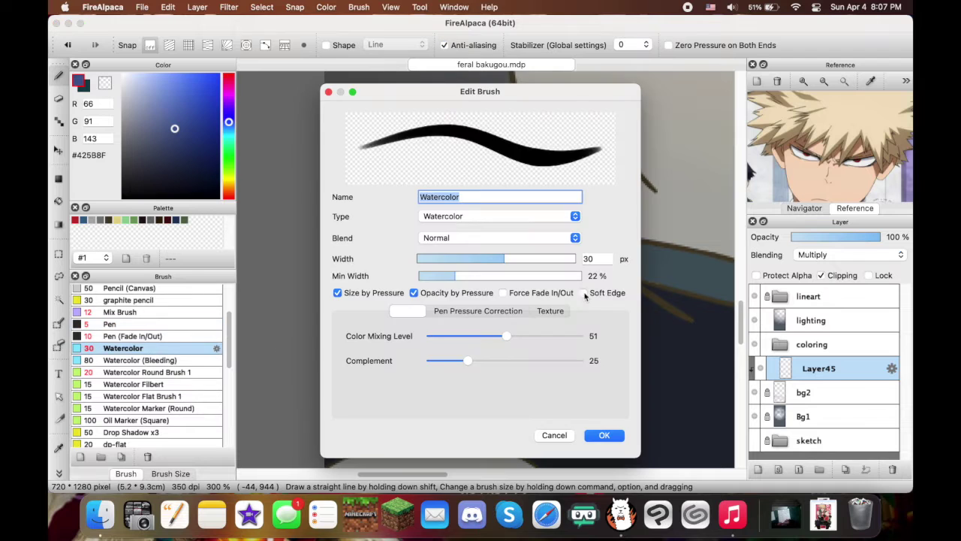
pyautogui.click(583, 293)
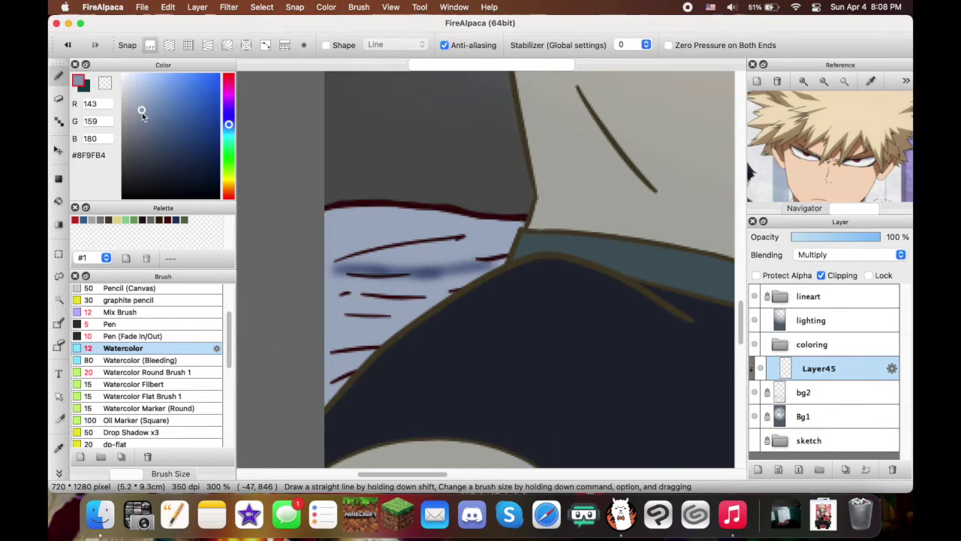
# Undo the blue shading strokes and try darker gray-violet #58595F on the bedsheet with Layer45 set to Overlay
pyautogui.press('super+z')
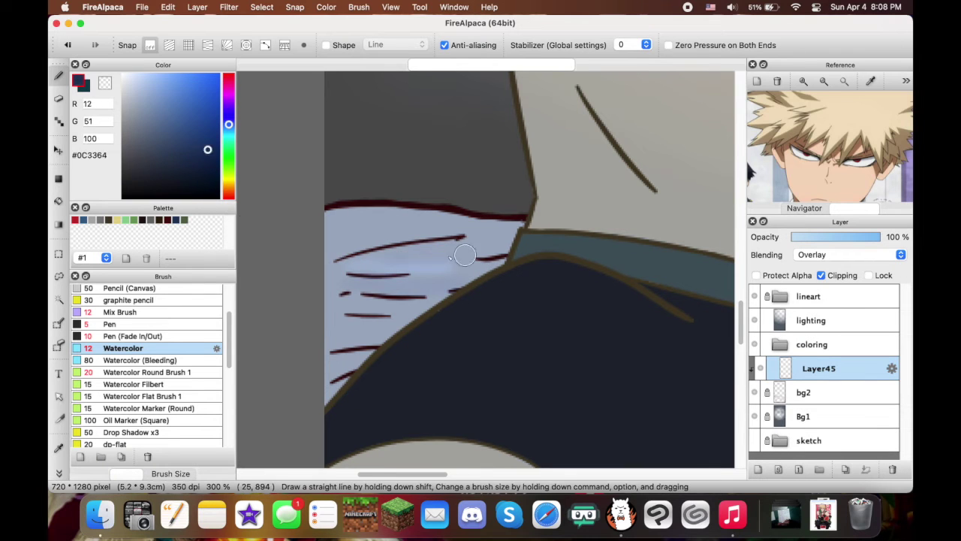
pyautogui.click(140, 168)
pyautogui.click(229, 121)
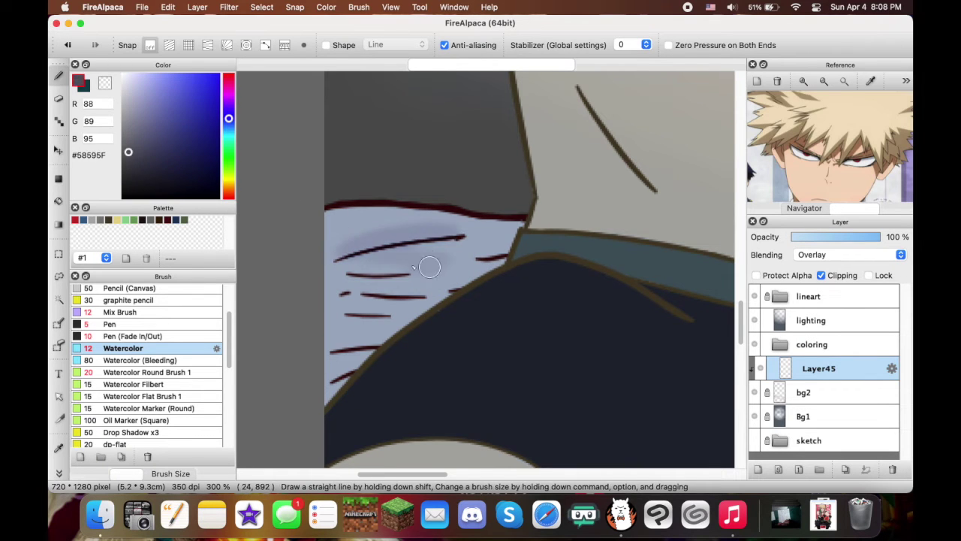
# Revisit the Watercolor brush settings, try strokes derived from the sampled bedsheet color in Normal mode, and undo them
pyautogui.click(216, 348)
pyautogui.press('Return')
pyautogui.keyDown('alt'); pyautogui.click(446, 225); pyautogui.keyUp('alt')
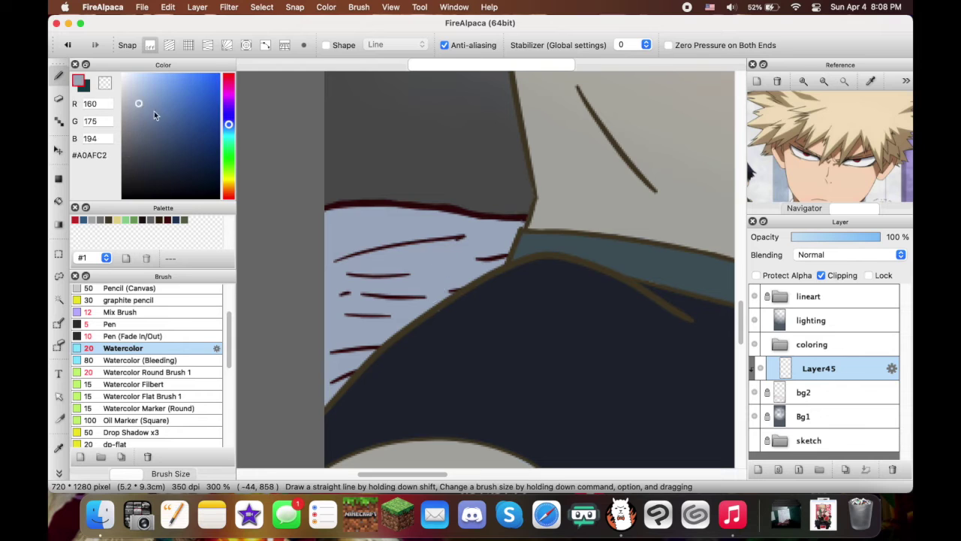
pyautogui.click(229, 114)
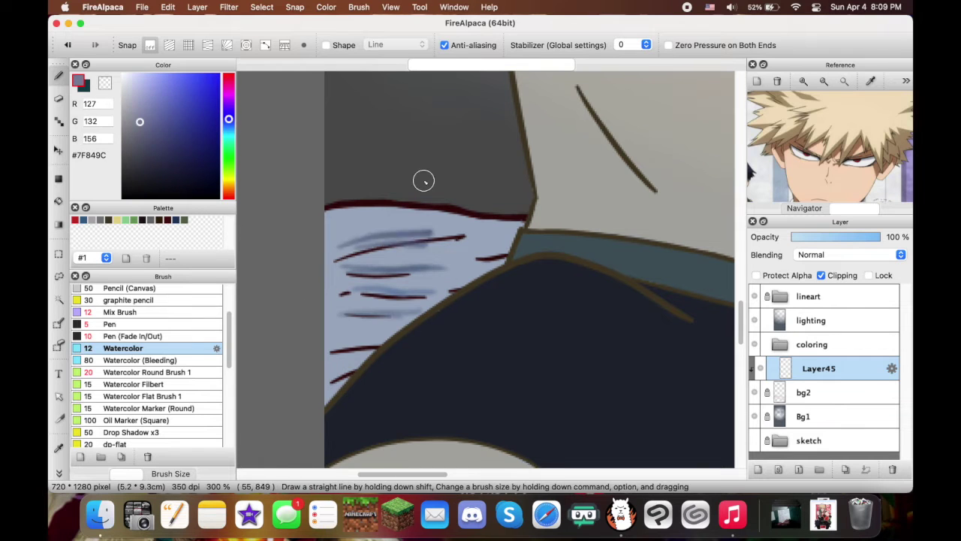
pyautogui.press('super+z')
pyautogui.click(138, 145)
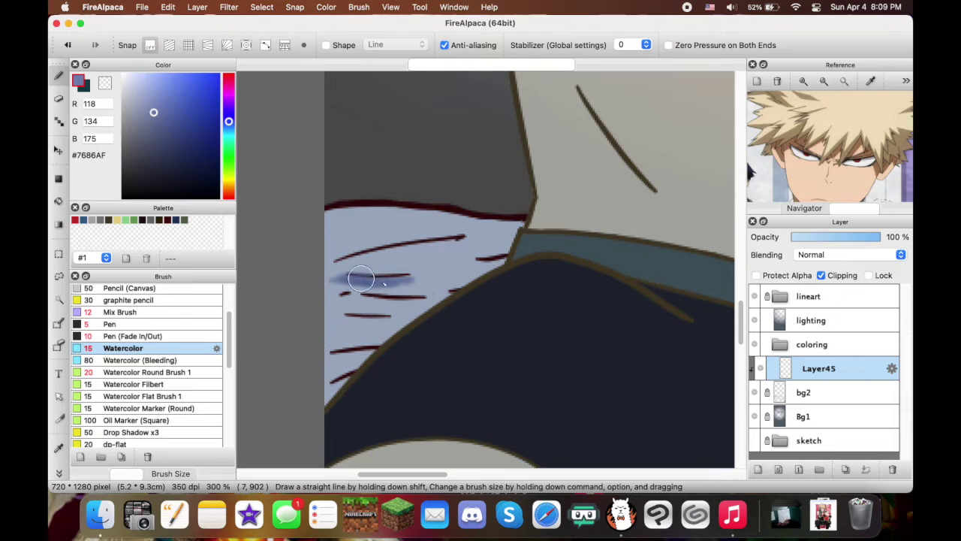
# Try the Pen for the fold shading and test other blending modes on Layer45
pyautogui.click(110, 323)
pyautogui.click(848, 254)
pyautogui.click(829, 257)
pyautogui.click(829, 257)
pyautogui.click(818, 81)
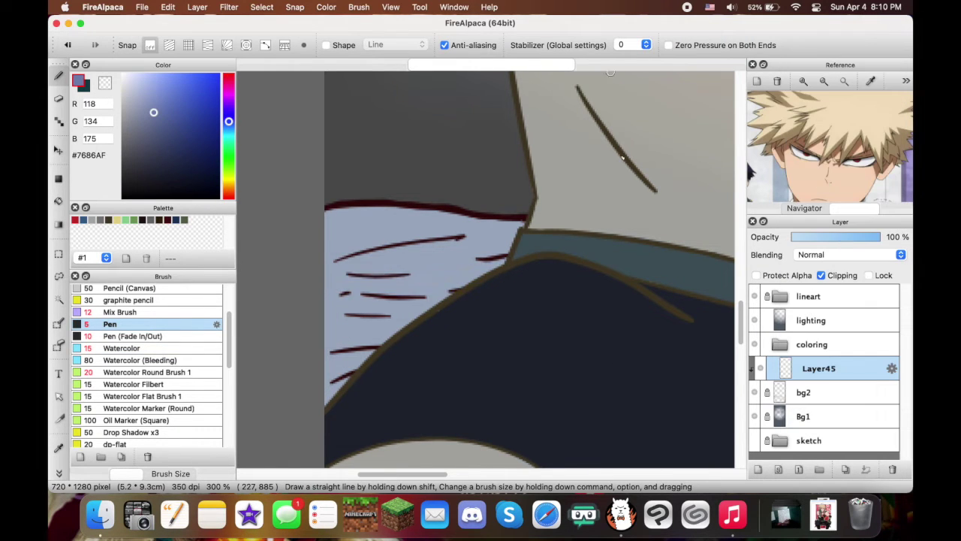
# Shade the bedsheet folds at the left, between the legs and at the right in #97A0B7 with a 15 to 40 px Watercolor brush
pyautogui.press('w')
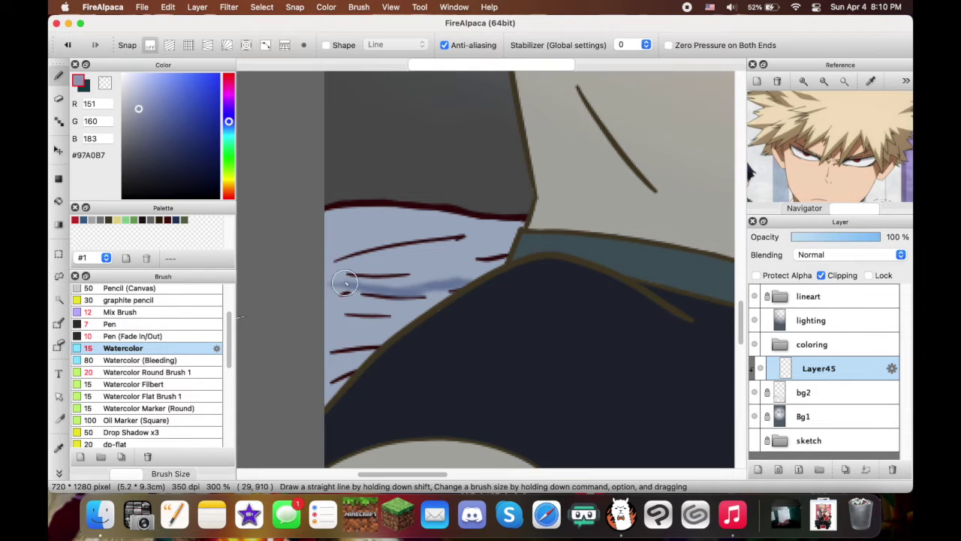
pyautogui.moveTo(338, 240); pyautogui.dragTo(467, 214)
pyautogui.scroll(-3, 323, 265)
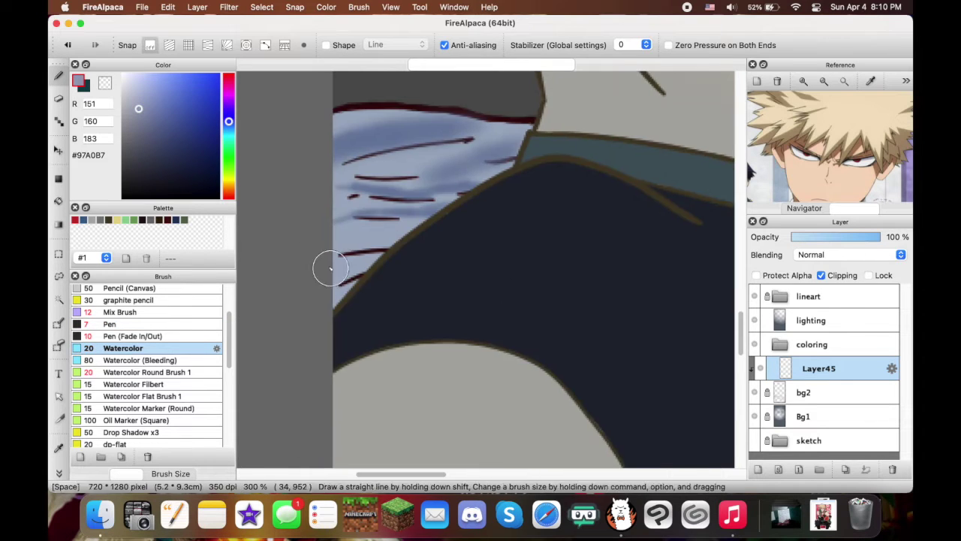
pyautogui.scroll(-3, 526, 418)
pyautogui.scroll(2, 646, 418)
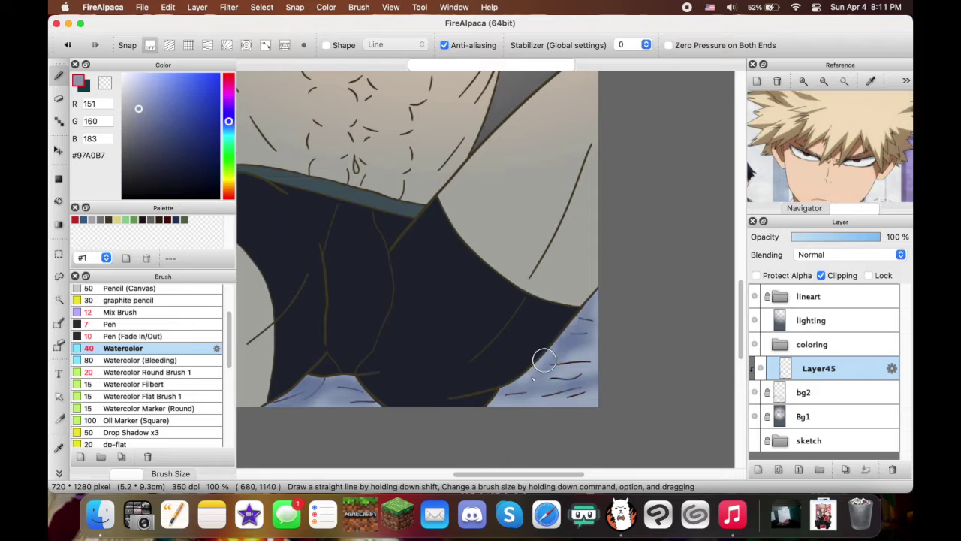
pyautogui.scroll(2, 546, 365)
# Try Layer45 beneath bg2 and move it back above bg2
pyautogui.press('e')
pyautogui.moveTo(819, 368); pyautogui.dragTo(818, 393)
pyautogui.click(810, 368)
pyautogui.scroll(-3, 705, 358)
pyautogui.scroll(-2, 705, 358)
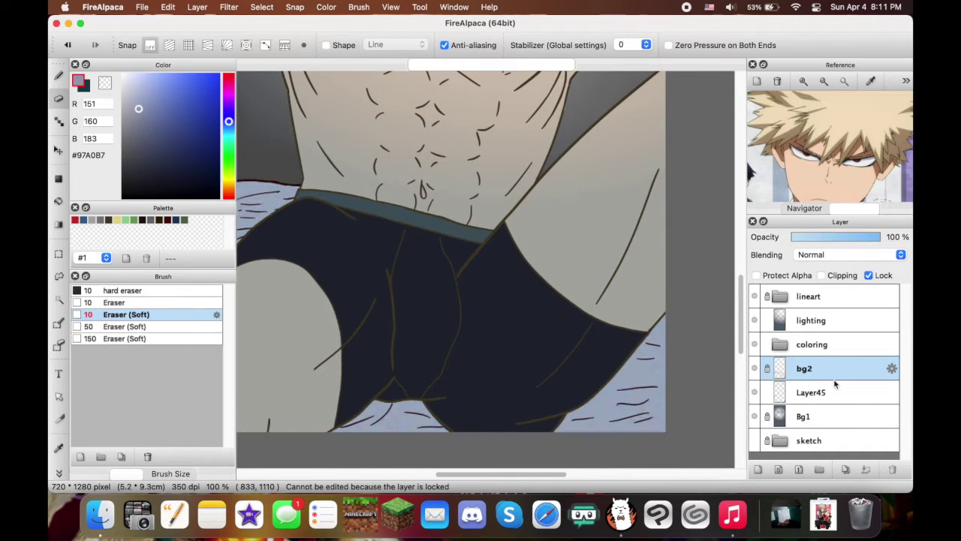
pyautogui.moveTo(811, 392); pyautogui.dragTo(811, 368)
# Set the clipped Layer45 to Multiply at 70% opacity and smooth the bedsheet shading with a 7 to 20 px Mix Brush
pyautogui.scroll(3, 556, 335)
pyautogui.moveTo(557, 336); pyautogui.dragTo(520, 297)
pyautogui.press('b')
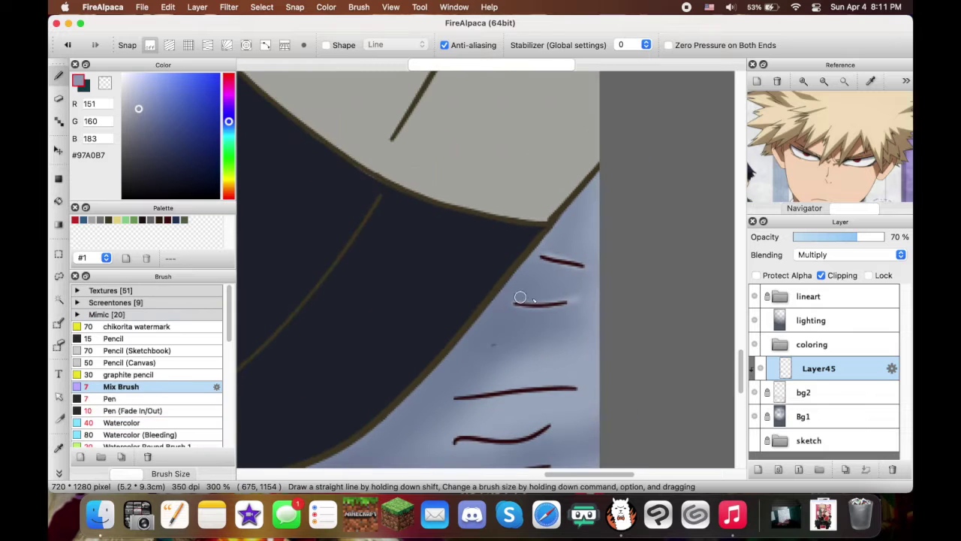
pyautogui.hscroll(-5, 604, 304)
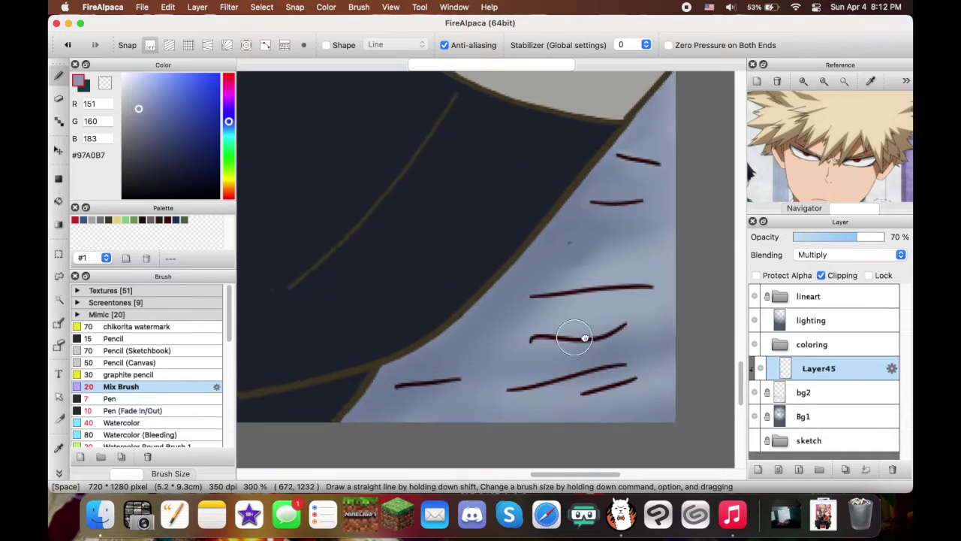
pyautogui.scroll(10, 583, 337)
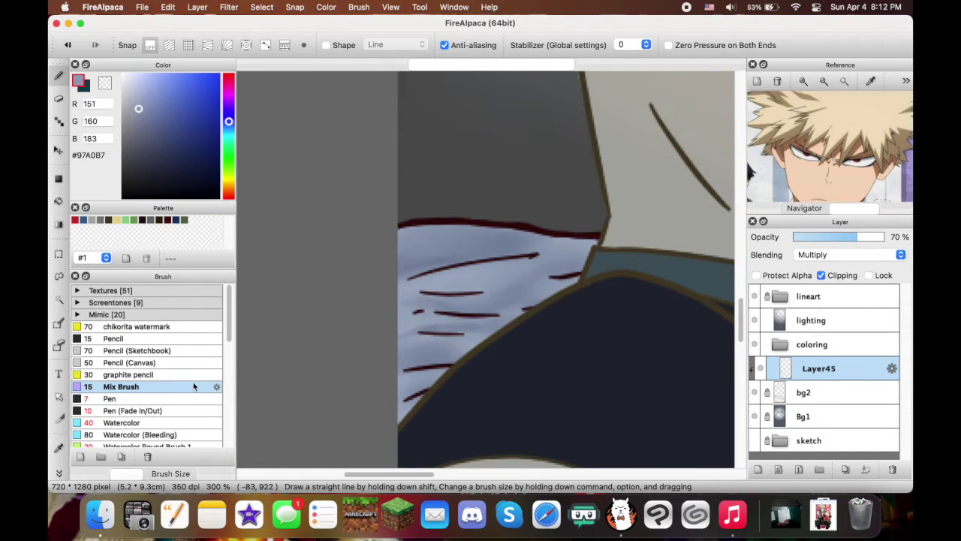
# Draw dark fold shadows across the left bedsheet area in #454A68 with the 10 px Pen (Fade In/Out)
pyautogui.click(188, 410)
pyautogui.press('x')
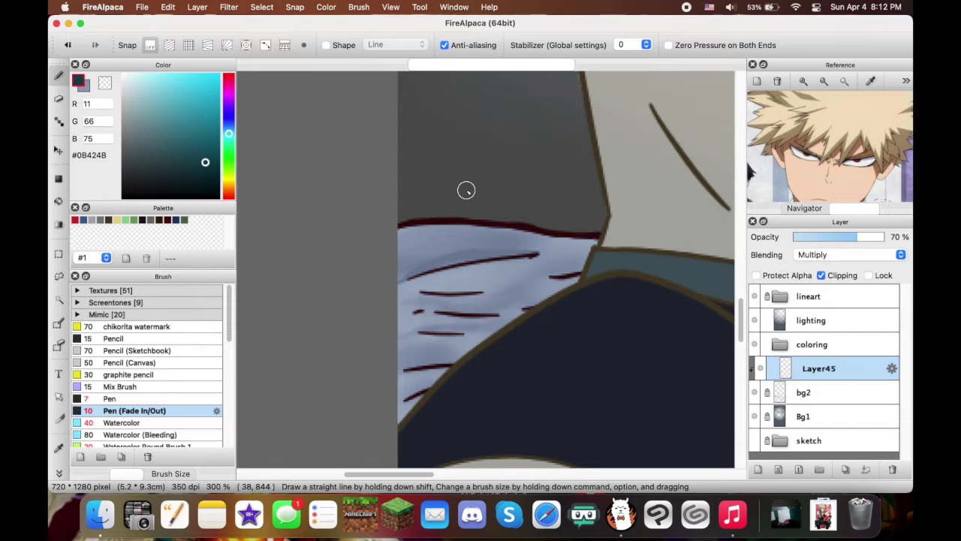
pyautogui.keyDown('alt'); pyautogui.click(436, 277); pyautogui.keyUp('alt')
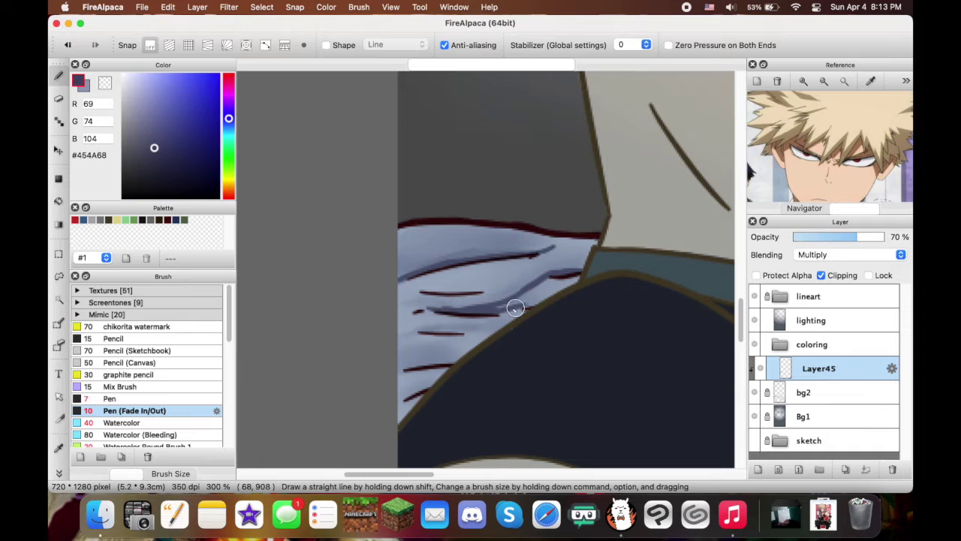
pyautogui.moveTo(530, 252); pyautogui.dragTo(593, 254)
pyautogui.scroll(-3, 395, 310)
pyautogui.hscroll(2, 395, 310)
pyautogui.moveTo(374, 292)
pyautogui.mouseDown()
pyautogui.moveTo(459, 278)
pyautogui.moveTo(553, 219)
pyautogui.mouseUp()
# Fill in the left bedsheet's fold shadows with the Pen and blend their edges with a 7 px Mix Brush
pyautogui.click(109, 398)
pyautogui.moveTo(374, 221); pyautogui.dragTo(459, 204)
pyautogui.moveTo(374, 238); pyautogui.dragTo(454, 207)
pyautogui.click(120, 386)
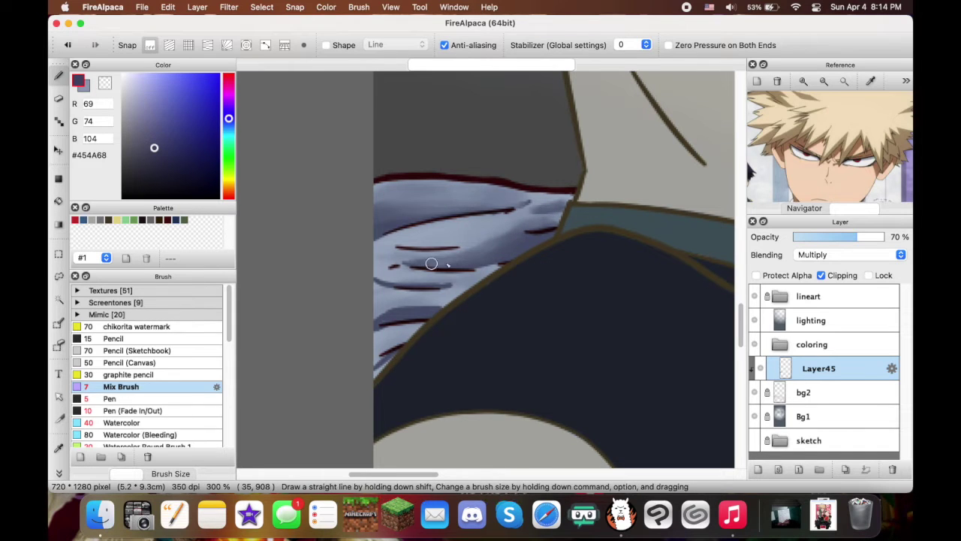
pyautogui.scroll(-5, 466, 306)
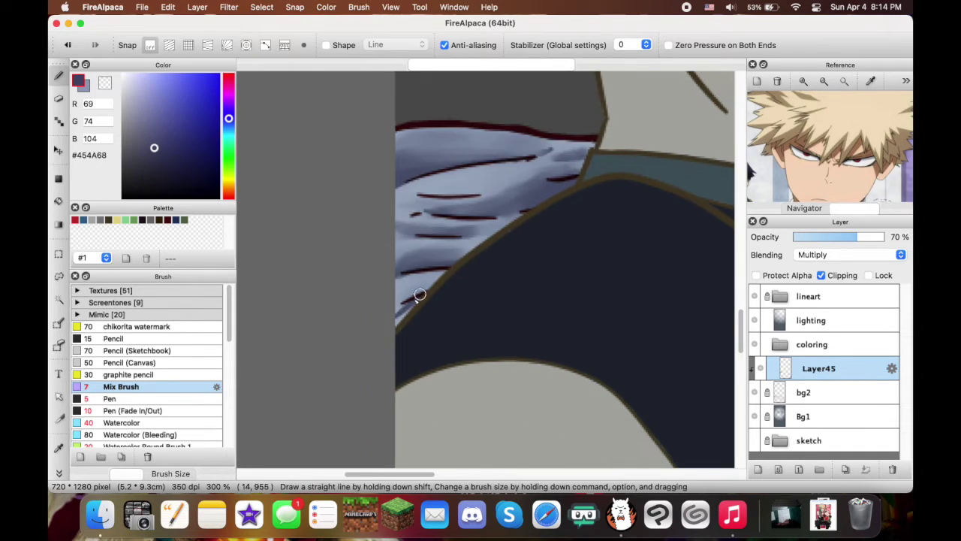
# Paint #454A68 fold shadows on the bedsheet between the legs with the 10 px Pen and Pen (Fade In/Out)
pyautogui.press('super+minus')
pyautogui.scroll(-5, 560, 347)
pyautogui.click(110, 398)
pyautogui.scroll(-5, 490, 356)
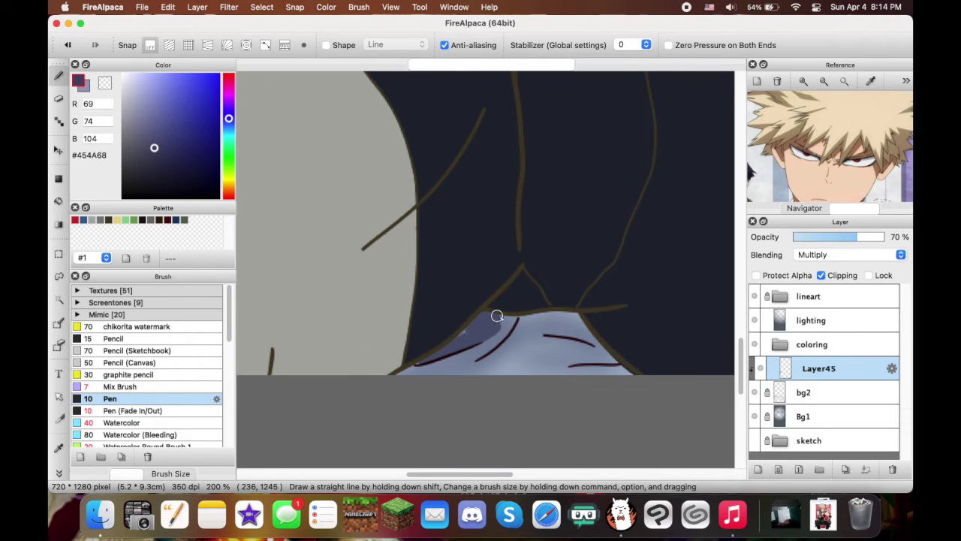
pyautogui.scroll(-1, 562, 317)
pyautogui.click(181, 410)
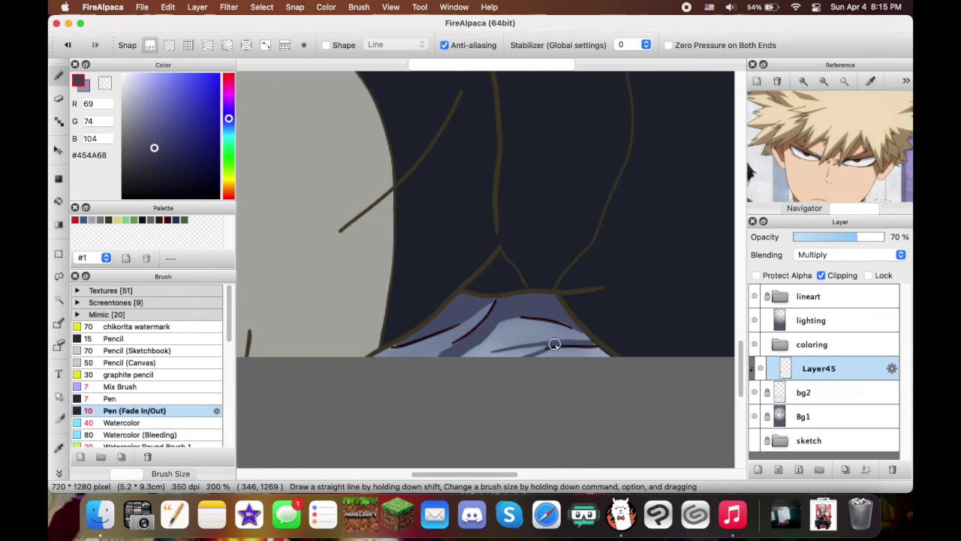
# Draw fold shadows across the right bedsheet corner with the Pen (Fade In/Out) and thicken them with the 7 px Pen
pyautogui.hscroll(10, 585, 343)
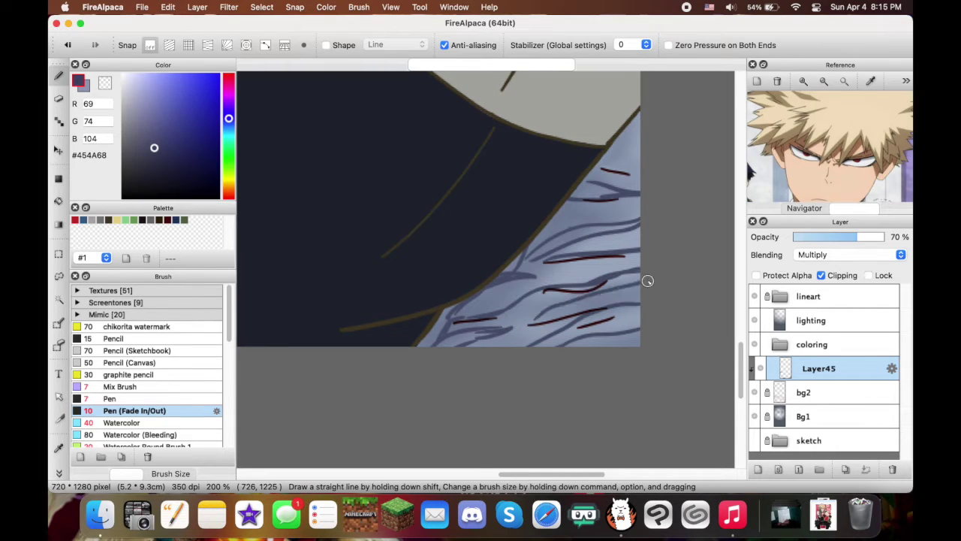
pyautogui.press('Up')
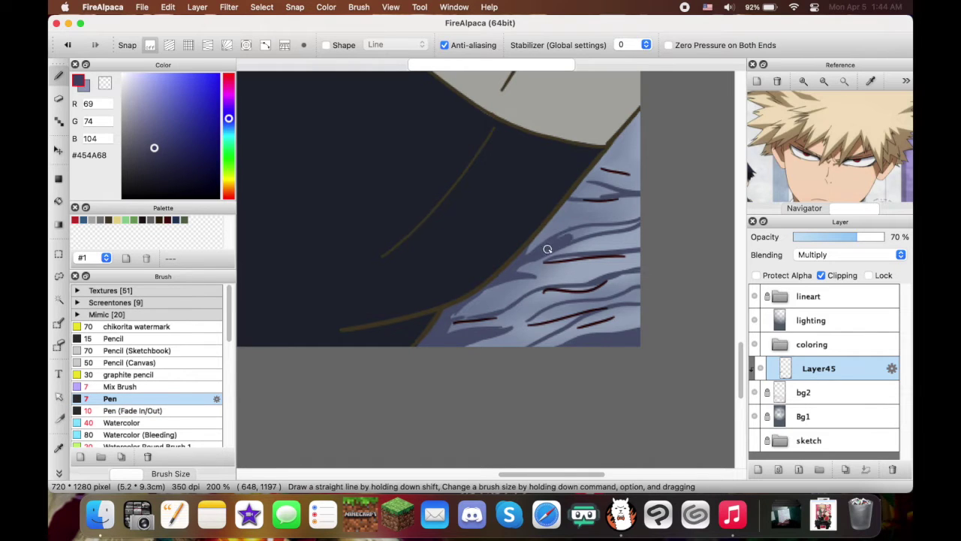
pyautogui.scroll(2, 512, 241)
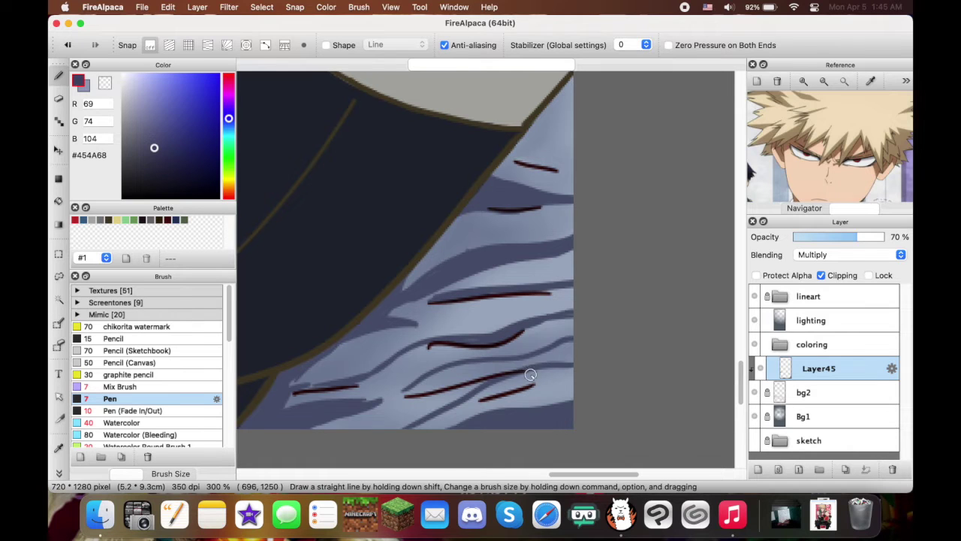
# Blend the fold shadows on the right bedsheet corner and between the legs with the Mix Brush at 7 and 10 px
pyautogui.press('Up')
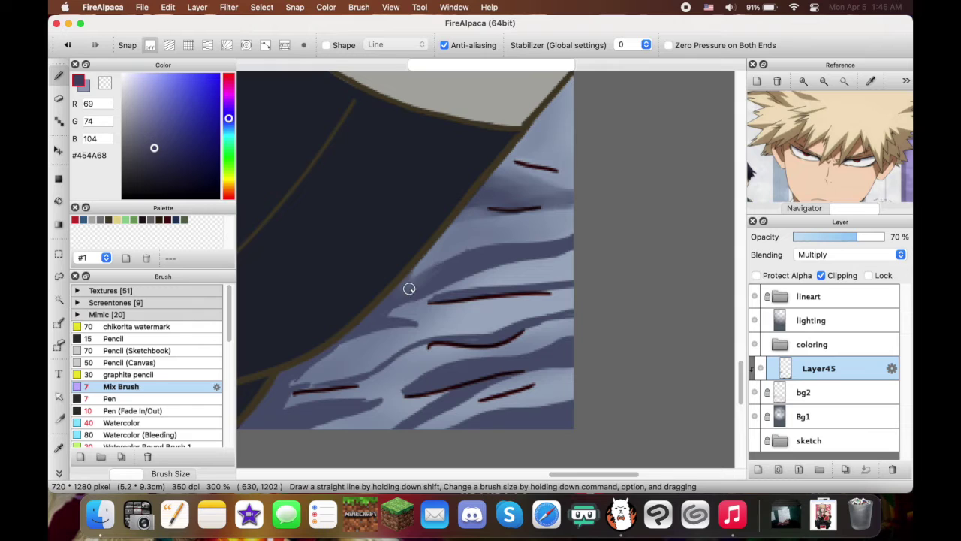
pyautogui.hscroll(-3, 519, 262)
pyautogui.scroll(-1, 518, 262)
pyautogui.moveTo(525, 255)
pyautogui.mouseDown()
pyautogui.moveTo(455, 309)
pyautogui.moveTo(402, 322)
pyautogui.moveTo(368, 369)
pyautogui.moveTo(596, 301)
pyautogui.moveTo(552, 330)
pyautogui.moveTo(527, 272)
pyautogui.moveTo(599, 285)
pyautogui.mouseUp()
pyautogui.moveTo(355, 368)
pyautogui.mouseDown()
pyautogui.moveTo(395, 389)
pyautogui.moveTo(465, 374)
pyautogui.mouseUp()
pyautogui.moveTo(624, 318)
pyautogui.mouseDown()
pyautogui.moveTo(508, 371)
pyautogui.moveTo(500, 392)
pyautogui.moveTo(575, 345)
pyautogui.moveTo(537, 401)
pyautogui.moveTo(609, 388)
pyautogui.moveTo(620, 398)
pyautogui.mouseUp()
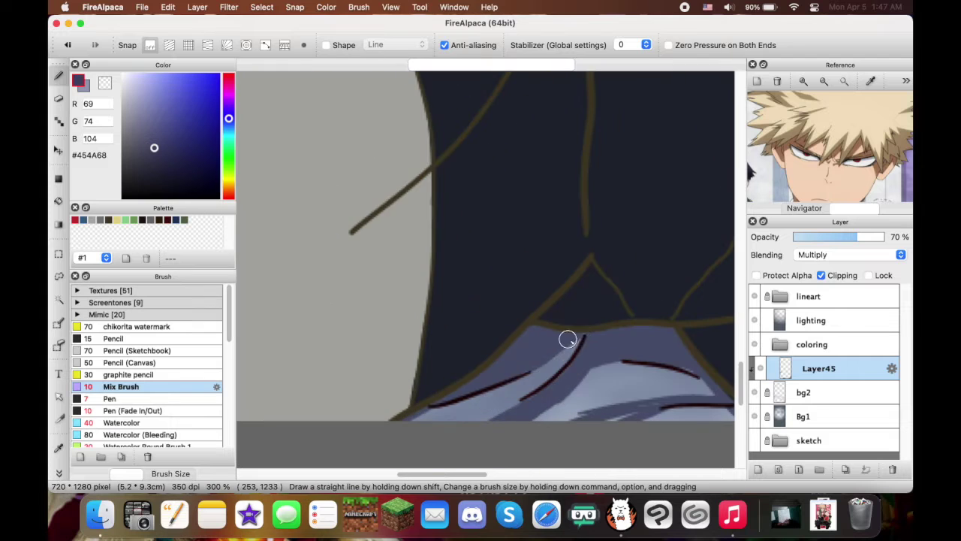
pyautogui.moveTo(567, 339); pyautogui.dragTo(476, 420)
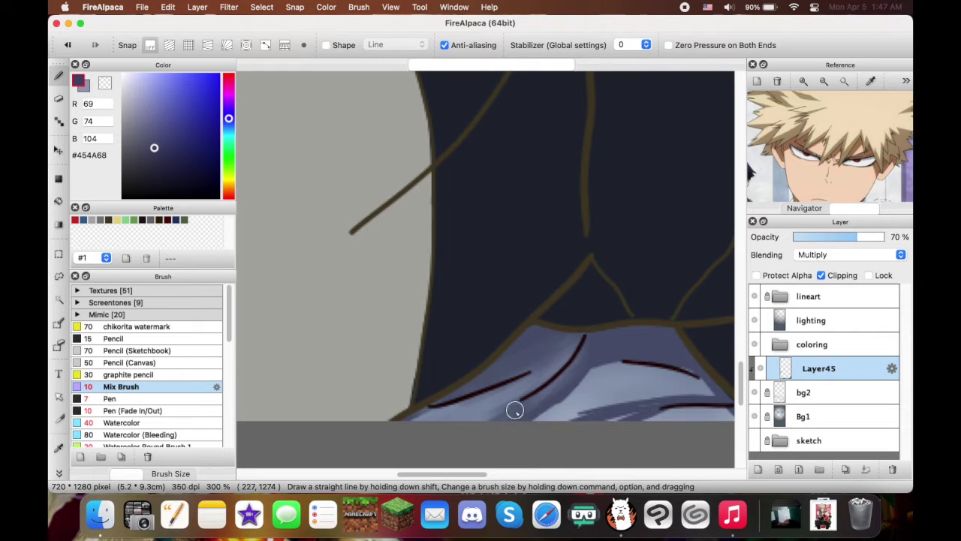
pyautogui.hscroll(5, 496, 383)
pyautogui.moveTo(513, 347)
pyautogui.mouseDown()
pyautogui.moveTo(551, 386)
pyautogui.moveTo(662, 407)
pyautogui.mouseUp()
pyautogui.scroll(-6, 676, 381)
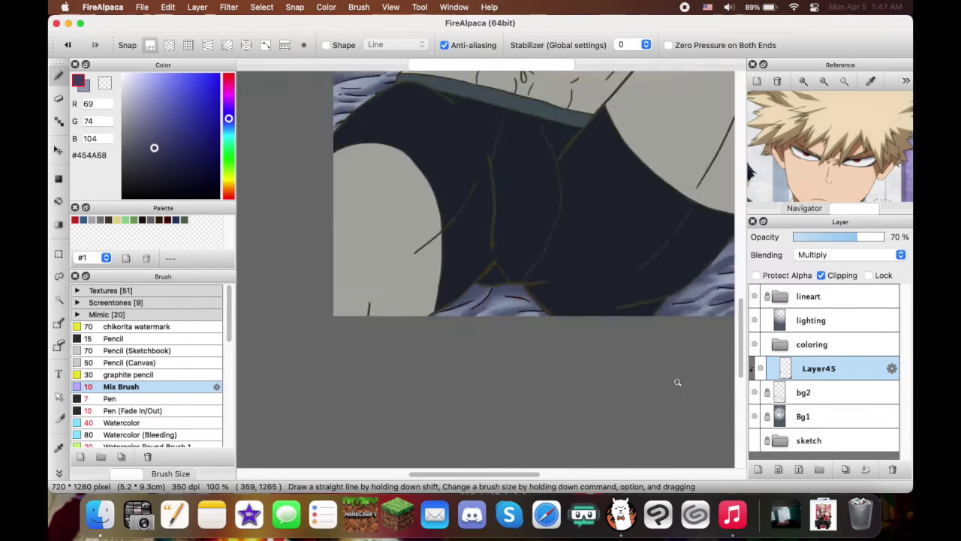
# Rename the fold shadow layer as "bedsheets shadows" and select the hair layer inside the coloring folder
pyautogui.doubleClick(843, 359)
pyautogui.write('bedsheets shadows')
pyautogui.press('Return')
pyautogui.click(780, 344)
pyautogui.scroll(2, 826, 360)
pyautogui.click(816, 380)
pyautogui.moveTo(839, 144); pyautogui.dragTo(839, 156)
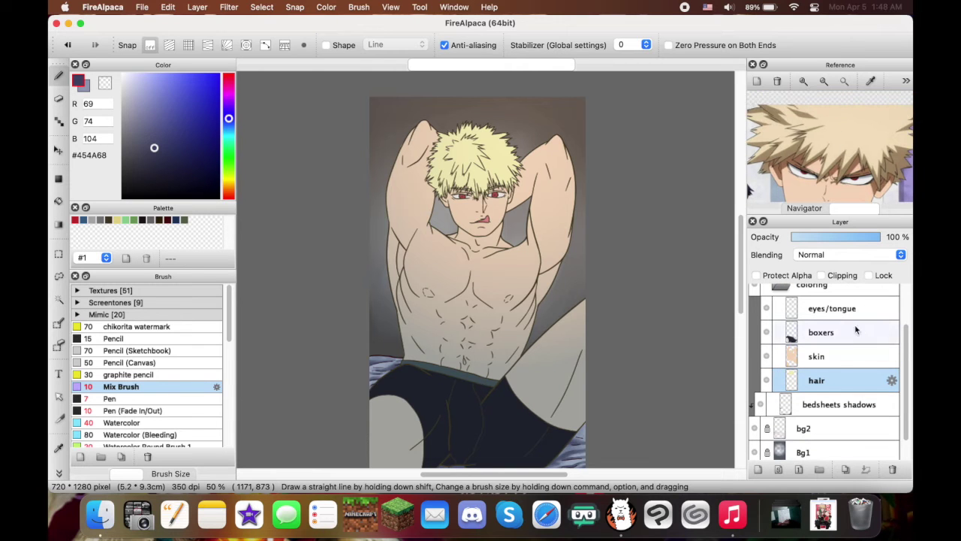
# Add a new layer above the lighting layer and fill it with the Cloud filter
pyautogui.scroll(3, 826, 360)
pyautogui.click(811, 320)
pyautogui.click(758, 468)
pyautogui.click(262, 7)
pyautogui.moveTo(239, 5)
pyautogui.click(229, 203)
# Set the cloud texture layer's blending to Overlay and lower its opacity to 47%
pyautogui.click(848, 255)
pyautogui.click(807, 283)
pyautogui.click(848, 254)
pyautogui.click(807, 280)
pyautogui.click(859, 237)
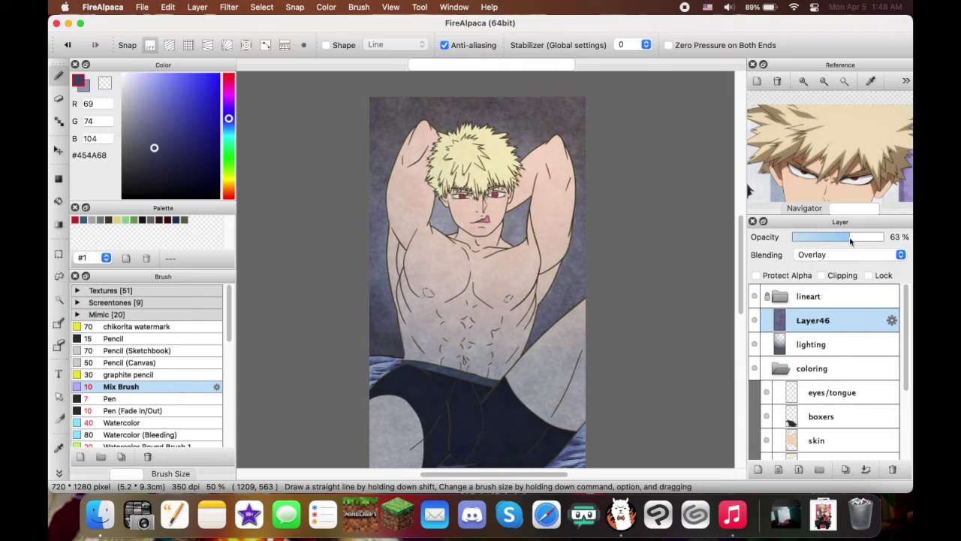
# Try the Chromatic Aberration filter on the cloud texture layer and try clipping that layer to the lighting layer
pyautogui.click(262, 7)
pyautogui.moveTo(237, 9)
pyautogui.click(247, 84)
pyautogui.press('Escape')
pyautogui.click(821, 275)
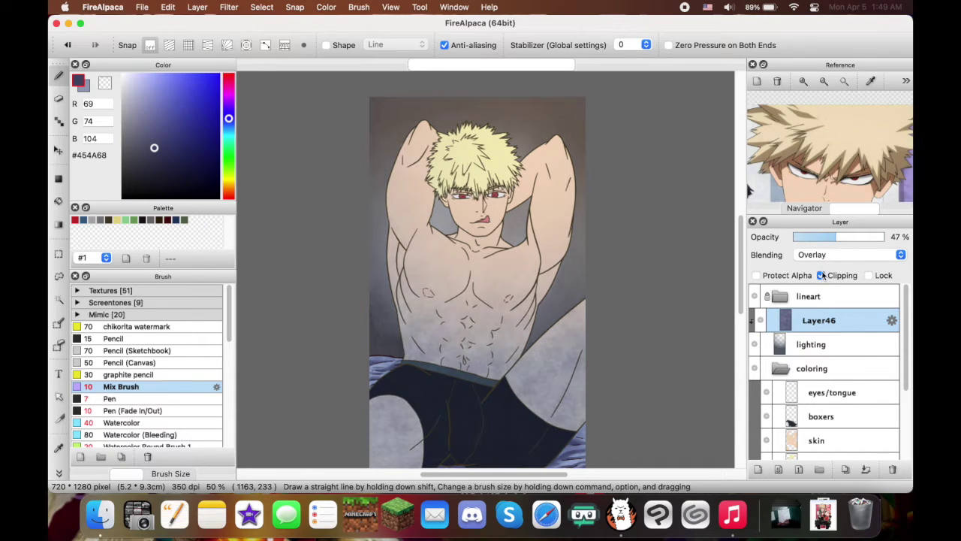
# Adjust the hair layer's color to saturation +6 and brightness -7
pyautogui.scroll(-2, 826, 375)
pyautogui.click(818, 412)
pyautogui.click(326, 6)
pyautogui.moveTo(229, 7)
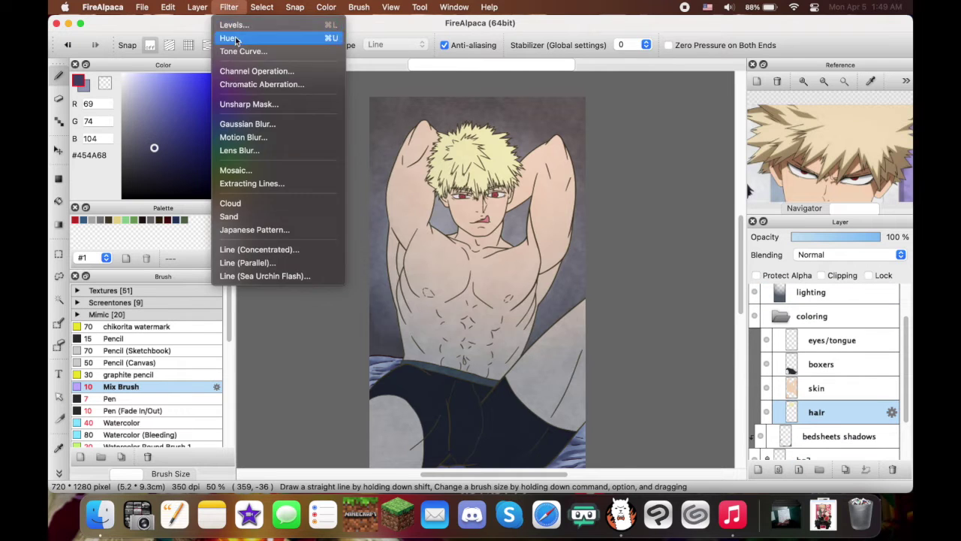
pyautogui.click(235, 38)
pyautogui.moveTo(621, 306); pyautogui.dragTo(617, 308)
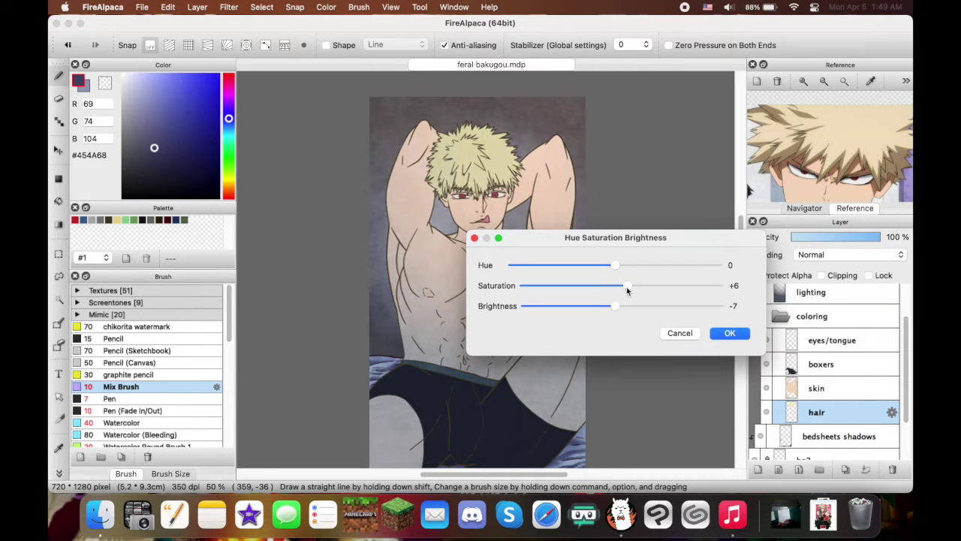
pyautogui.click(729, 333)
# Add a Multiply layer clipped to the hair and sample #C4BB95 from the reference hair for the Watercolor brush
pyautogui.click(758, 469)
pyautogui.click(821, 276)
pyautogui.click(108, 398)
pyautogui.click(121, 422)
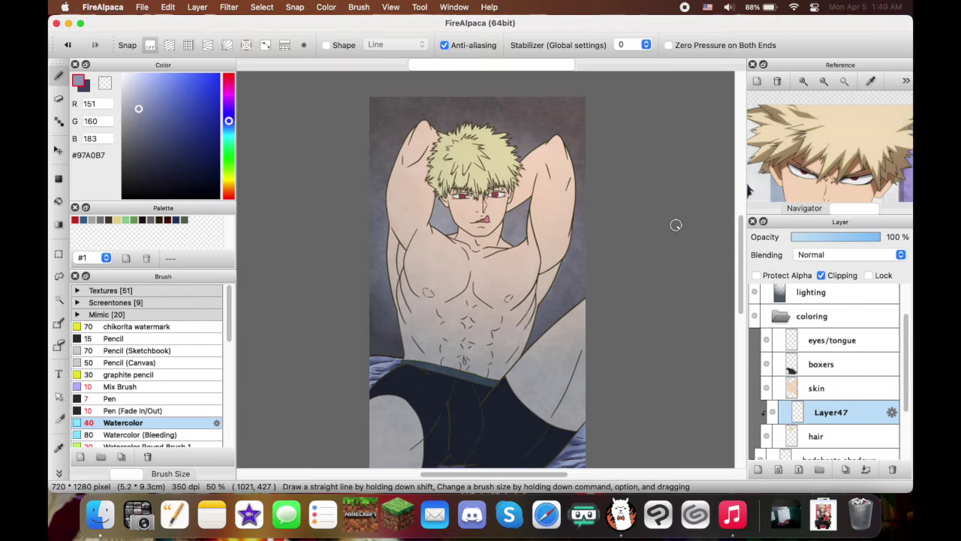
pyautogui.keyDown('alt'); pyautogui.click(826, 150); pyautogui.keyUp('alt')
pyautogui.click(848, 255)
pyautogui.click(849, 268)
# Flip the canvas view and paint shadows at the crown and along the left inner hair spikes with the 10 px Watercolor brush
pyautogui.scroll(3, 480, 180)
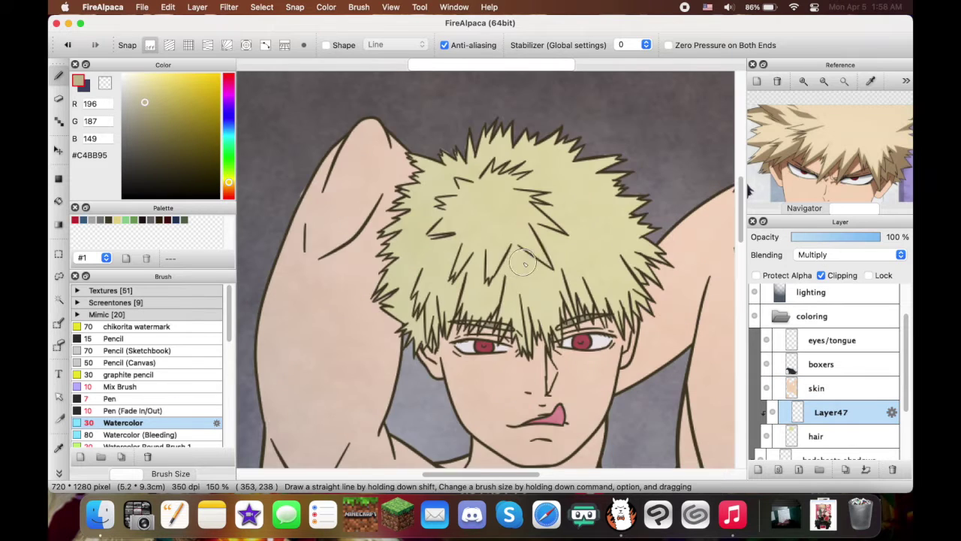
pyautogui.hotkey('ctrl', 'b')
pyautogui.press('Escape')
pyautogui.scroll(-3, 601, 233)
pyautogui.scroll(4, 601, 233)
pyautogui.moveTo(493, 204); pyautogui.dragTo(477, 286)
pyautogui.press('super+z')
pyautogui.moveTo(497, 180)
pyautogui.mouseDown()
pyautogui.moveTo(519, 166)
pyautogui.moveTo(497, 202)
pyautogui.moveTo(470, 206)
pyautogui.mouseUp()
pyautogui.press('h')
pyautogui.moveTo(458, 149)
pyautogui.mouseDown()
pyautogui.moveTo(461, 119)
pyautogui.moveTo(489, 149)
pyautogui.moveTo(424, 136)
pyautogui.moveTo(439, 151)
pyautogui.moveTo(396, 161)
pyautogui.mouseUp()
pyautogui.moveTo(429, 193); pyautogui.dragTo(368, 215)
pyautogui.moveTo(437, 221)
pyautogui.mouseDown()
pyautogui.moveTo(387, 255)
pyautogui.moveTo(404, 247)
pyautogui.mouseUp()
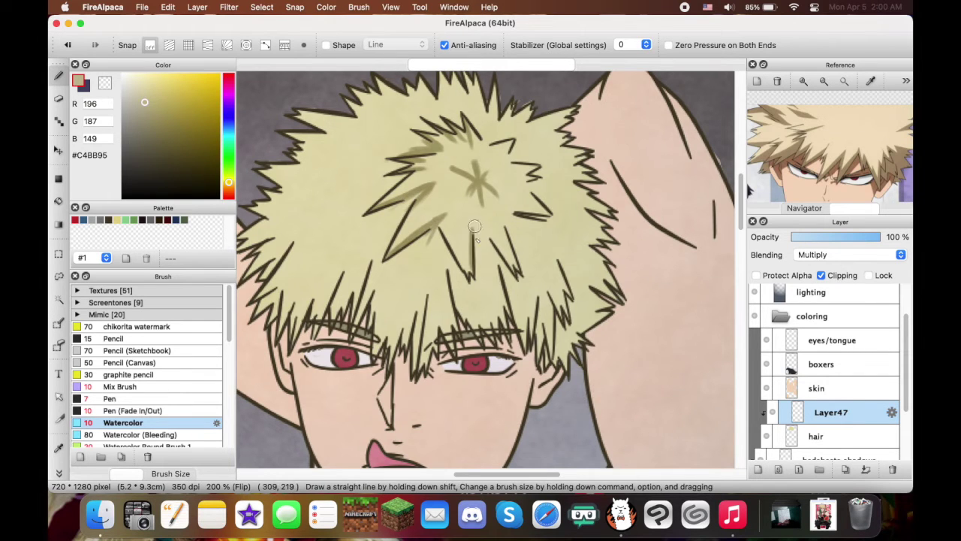
# Shade the lower and right inner hair spikes around the crown with the 10 px Watercolor brush
pyautogui.press('e')
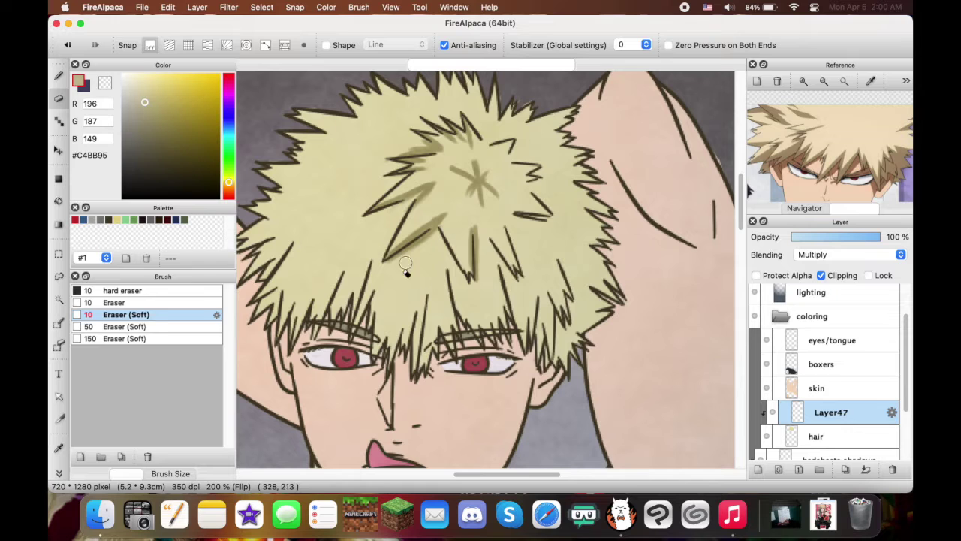
pyautogui.press('b')
pyautogui.moveTo(479, 232); pyautogui.dragTo(476, 274)
pyautogui.moveTo(519, 215); pyautogui.dragTo(513, 270)
pyautogui.moveTo(514, 218)
pyautogui.mouseDown()
pyautogui.moveTo(492, 265)
pyautogui.moveTo(496, 284)
pyautogui.mouseUp()
pyautogui.moveTo(512, 161); pyautogui.dragTo(537, 178)
pyautogui.hscroll(-3, 525, 225)
pyautogui.moveTo(548, 212); pyautogui.dragTo(443, 276)
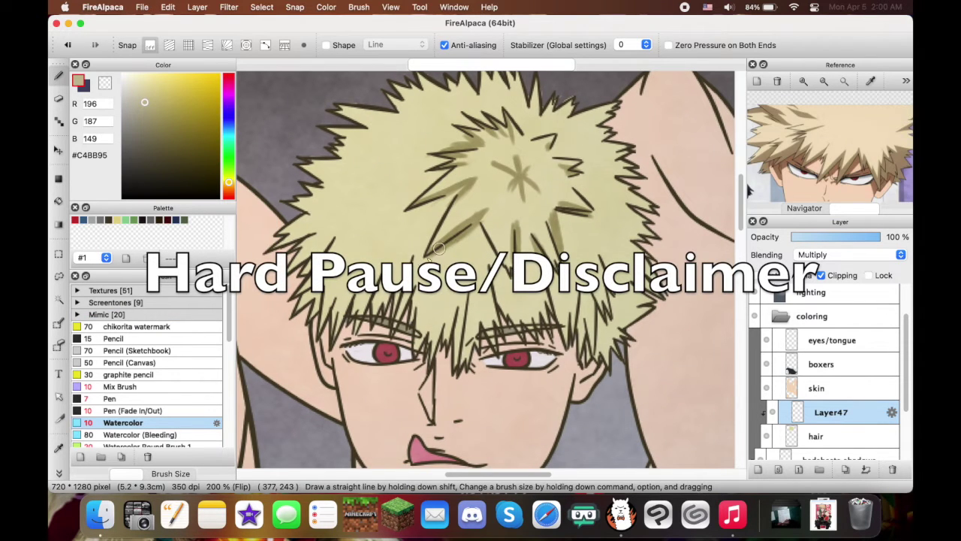
# Set the global stabilizer to 4 and shade the fringe above both eyes with fine #C4BB95 Watercolor strokes
pyautogui.scroll(-2, 510, 321)
pyautogui.hscroll(-2, 510, 320)
pyautogui.click(645, 45)
pyautogui.click(623, 103)
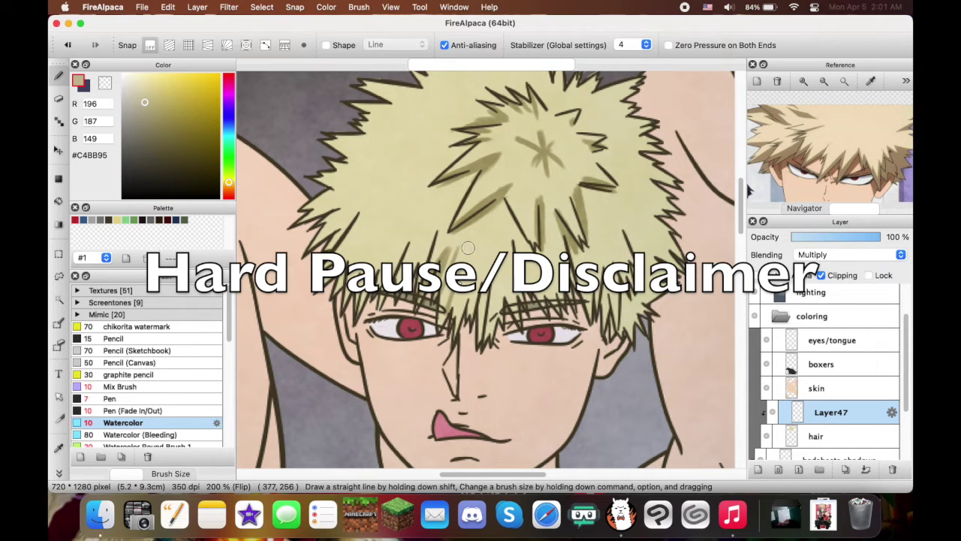
pyautogui.press('super+z')
pyautogui.moveTo(485, 321); pyautogui.dragTo(478, 359)
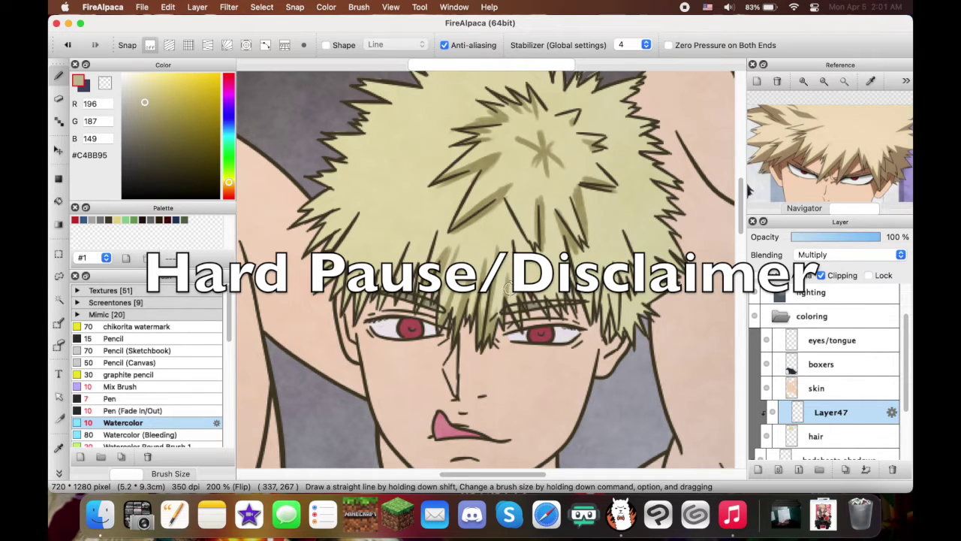
pyautogui.moveTo(405, 281)
pyautogui.mouseDown()
pyautogui.moveTo(429, 237)
pyautogui.moveTo(409, 277)
pyautogui.moveTo(421, 225)
pyautogui.moveTo(451, 308)
pyautogui.moveTo(477, 290)
pyautogui.moveTo(535, 300)
pyautogui.moveTo(561, 232)
pyautogui.moveTo(564, 332)
pyautogui.mouseUp()
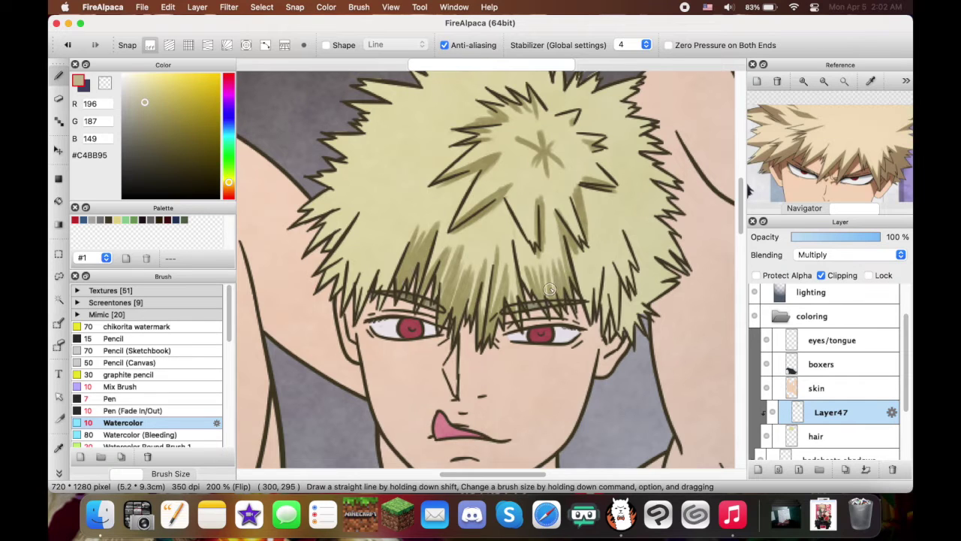
pyautogui.moveTo(626, 284)
pyautogui.mouseDown()
pyautogui.moveTo(611, 257)
pyautogui.moveTo(616, 313)
pyautogui.moveTo(586, 247)
pyautogui.moveTo(588, 319)
pyautogui.mouseUp()
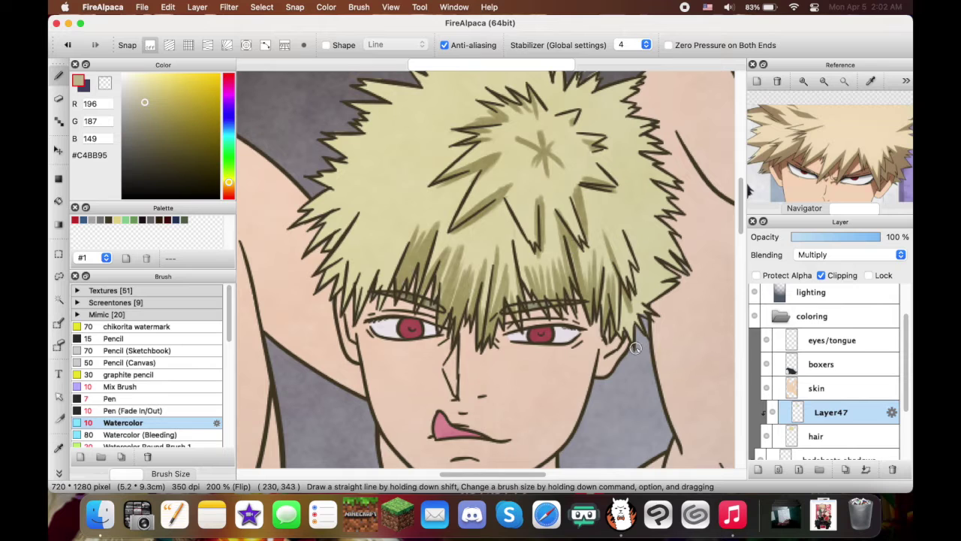
# Paint Watercolor shadows on the left fringe, the right side and the upper outer hair spikes, undoing misplaced strokes
pyautogui.moveTo(378, 284)
pyautogui.mouseDown()
pyautogui.moveTo(401, 237)
pyautogui.moveTo(376, 311)
pyautogui.moveTo(388, 272)
pyautogui.moveTo(373, 291)
pyautogui.moveTo(402, 224)
pyautogui.moveTo(348, 324)
pyautogui.moveTo(390, 268)
pyautogui.moveTo(352, 291)
pyautogui.moveTo(378, 235)
pyautogui.moveTo(362, 268)
pyautogui.moveTo(325, 263)
pyautogui.moveTo(339, 257)
pyautogui.moveTo(325, 268)
pyautogui.moveTo(365, 229)
pyautogui.moveTo(351, 258)
pyautogui.moveTo(358, 210)
pyautogui.mouseUp()
pyautogui.scroll(2, 359, 210)
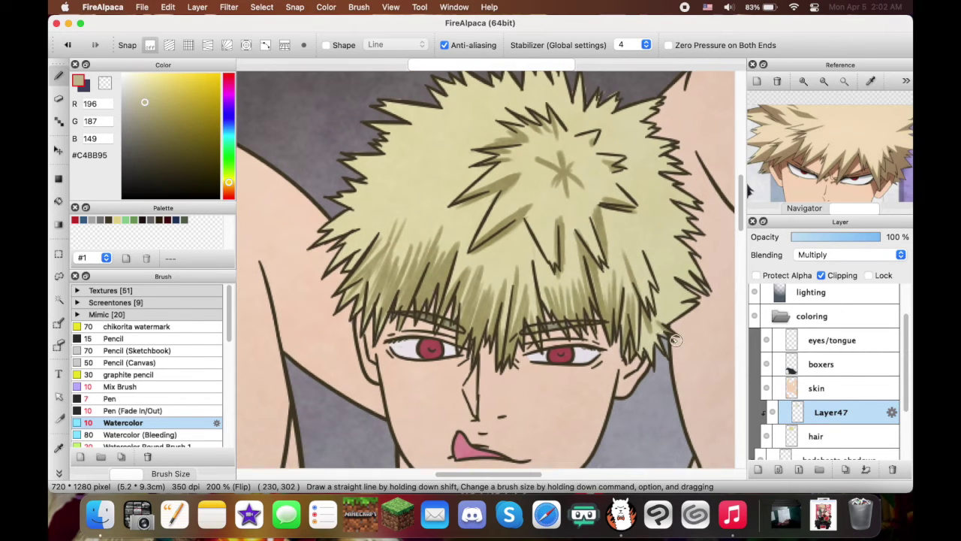
pyautogui.hscroll(3, 639, 324)
pyautogui.moveTo(669, 306)
pyautogui.mouseDown()
pyautogui.moveTo(667, 272)
pyautogui.moveTo(651, 294)
pyautogui.moveTo(664, 268)
pyautogui.moveTo(602, 244)
pyautogui.mouseUp()
pyautogui.press('super+z')
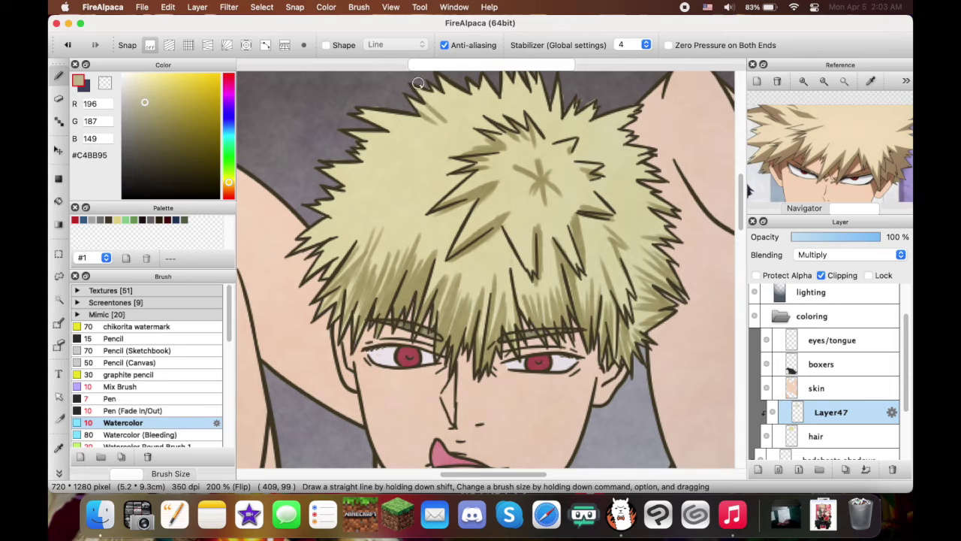
pyautogui.press('super+z')
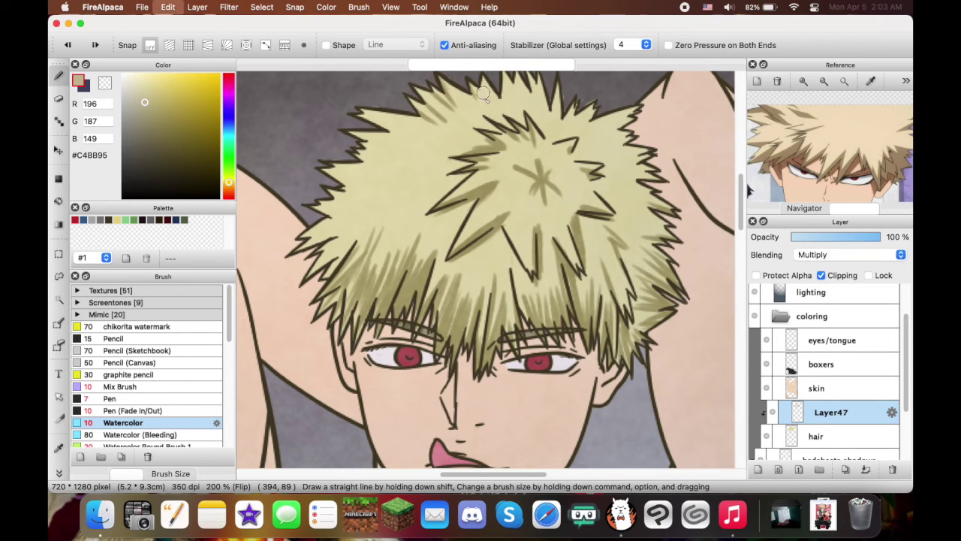
pyautogui.scroll(2, 512, 106)
pyautogui.press('super+z')
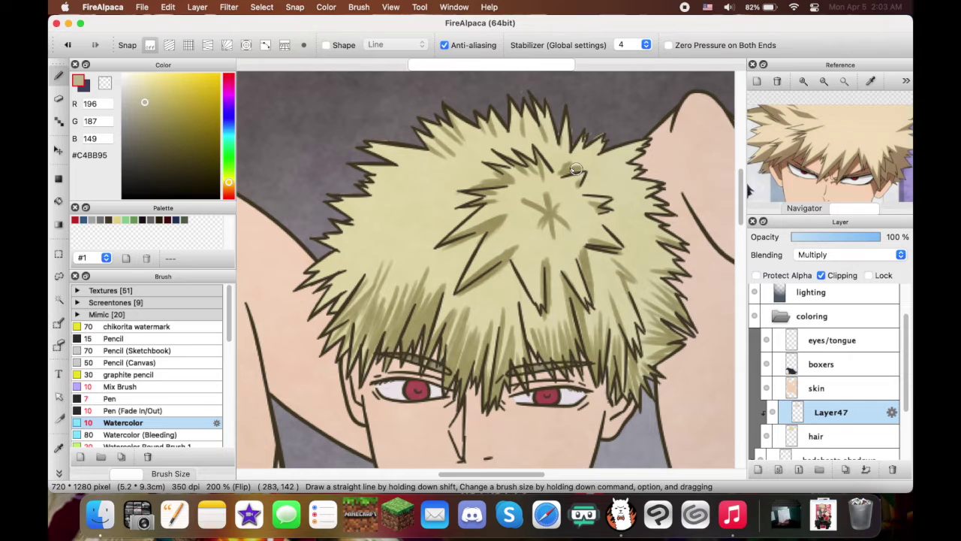
# Erase the star-shaped shadow at the hair's crown with the soft eraser and set the global stabilizer to 1
pyautogui.press('e')
pyautogui.moveTo(547, 203)
pyautogui.mouseDown()
pyautogui.moveTo(565, 225)
pyautogui.moveTo(536, 197)
pyautogui.moveTo(353, 254)
pyautogui.moveTo(526, 208)
pyautogui.moveTo(541, 193)
pyautogui.moveTo(552, 199)
pyautogui.moveTo(540, 223)
pyautogui.mouseUp()
pyautogui.press(']')
pyautogui.click(634, 45)
pyautogui.click(626, 33)
pyautogui.press('b')
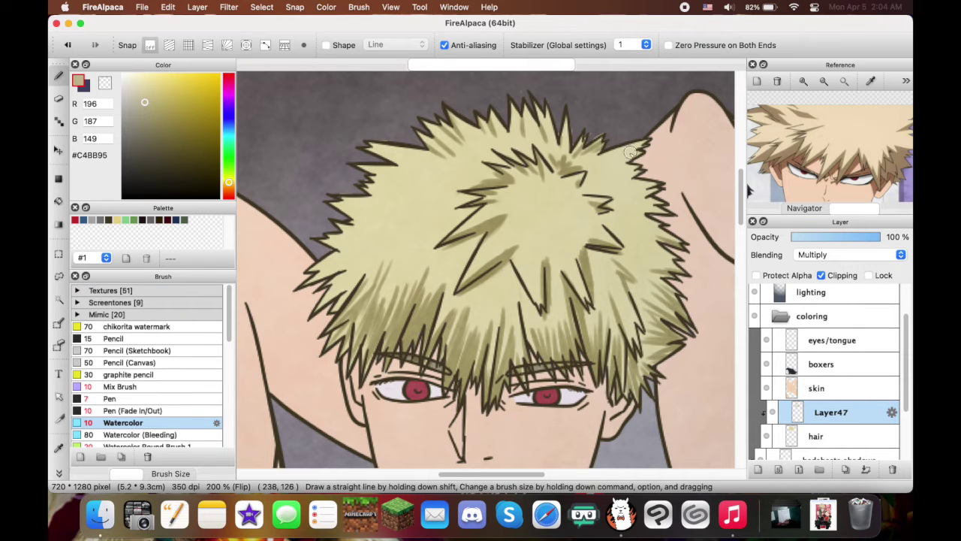
# Shade the outer hair spikes along the left side of the head with the 10 px Watercolor brush
pyautogui.scroll(-3, 652, 194)
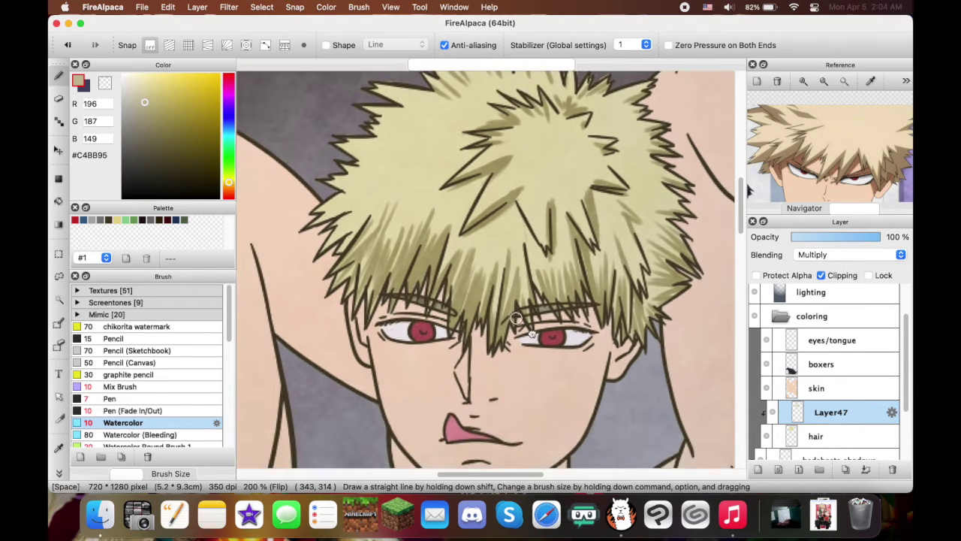
pyautogui.moveTo(363, 281)
pyautogui.mouseDown()
pyautogui.moveTo(370, 259)
pyautogui.moveTo(347, 258)
pyautogui.mouseUp()
pyautogui.moveTo(378, 181)
pyautogui.mouseDown()
pyautogui.moveTo(398, 195)
pyautogui.moveTo(406, 152)
pyautogui.moveTo(455, 165)
pyautogui.mouseUp()
pyautogui.scroll(-2, 455, 165)
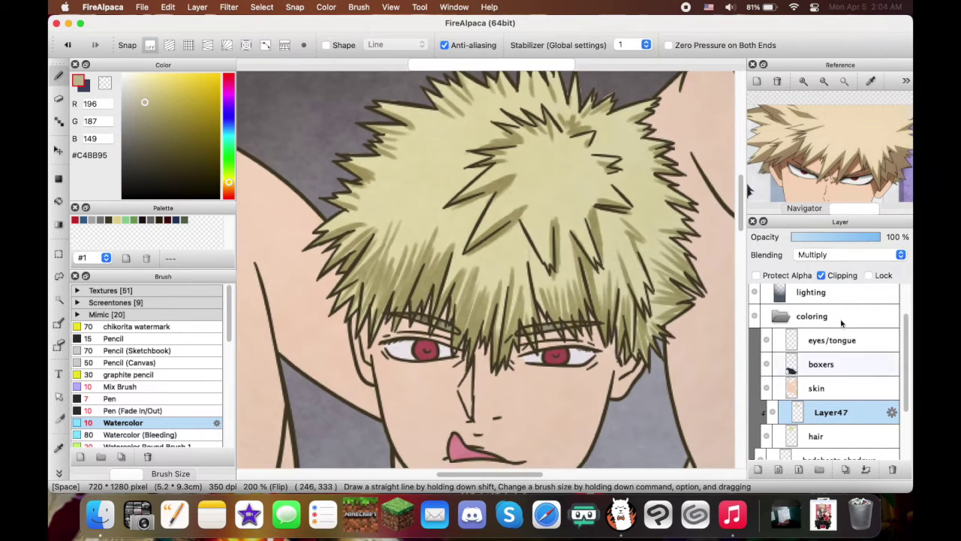
# Try Darken and other blending modes on the hair shadow layer
pyautogui.click(848, 255)
pyautogui.click(849, 259)
pyautogui.click(849, 259)
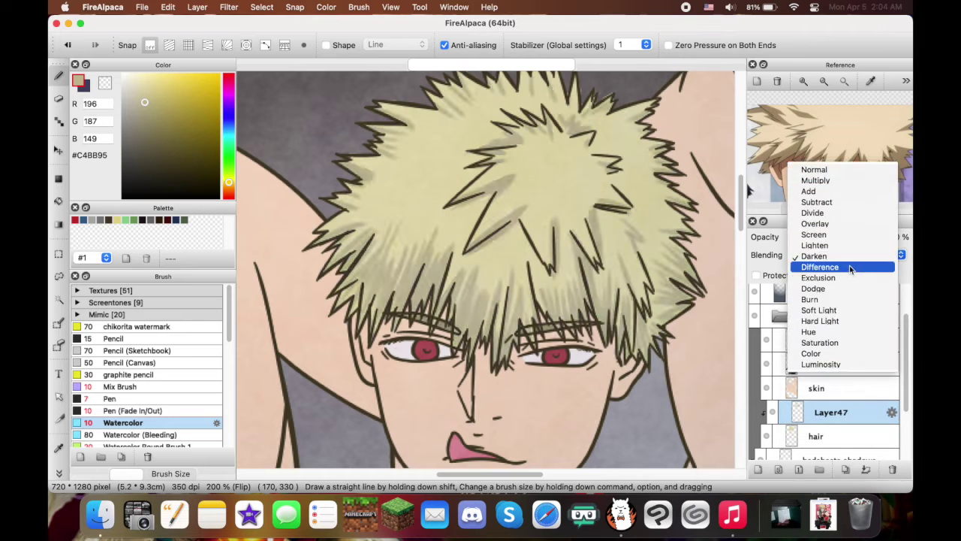
pyautogui.click(849, 254)
pyautogui.click(849, 256)
pyautogui.click(849, 256)
pyautogui.scroll(-2, 849, 256)
pyautogui.click(848, 256)
pyautogui.click(849, 258)
pyautogui.scroll(-2, 848, 256)
pyautogui.click(848, 256)
pyautogui.scroll(-1, 847, 225)
pyautogui.click(844, 259)
pyautogui.click(845, 259)
pyautogui.click(844, 267)
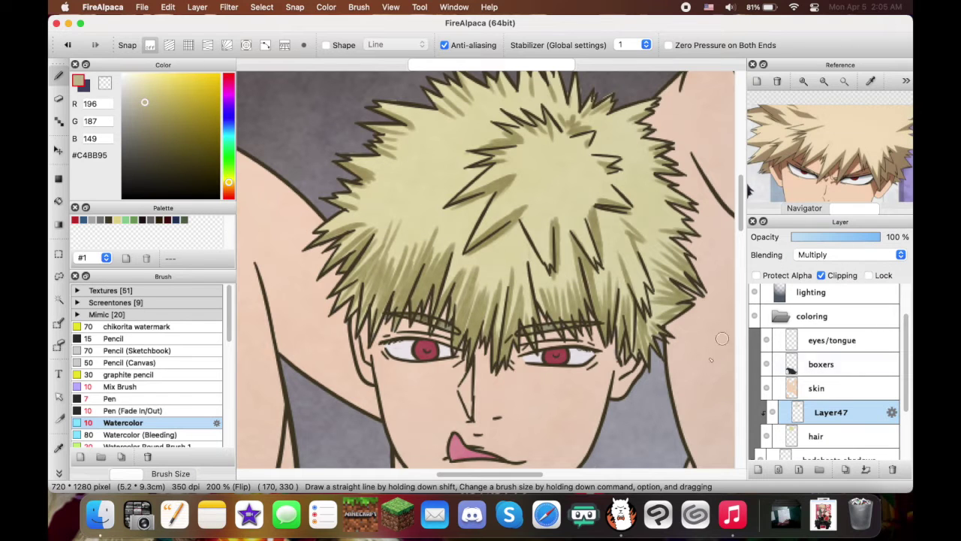
# Add a clipped layer with Darken blending above the hair shadow layer and choose the AirBrush
pyautogui.click(757, 469)
pyautogui.click(848, 254)
pyautogui.click(833, 340)
pyautogui.moveTo(227, 306); pyautogui.dragTo(228, 389)
pyautogui.click(150, 406)
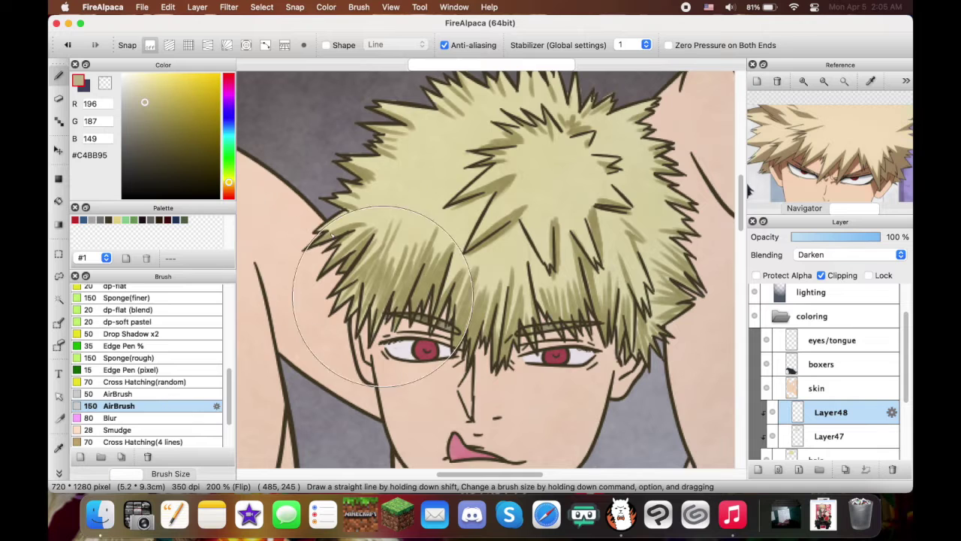
# Airbrush soft #C4BB95 shading over the hair at 50 px and move that layer below the hair shadow strokes
pyautogui.press('super+minus')
pyautogui.moveTo(382, 296); pyautogui.dragTo(412, 259)
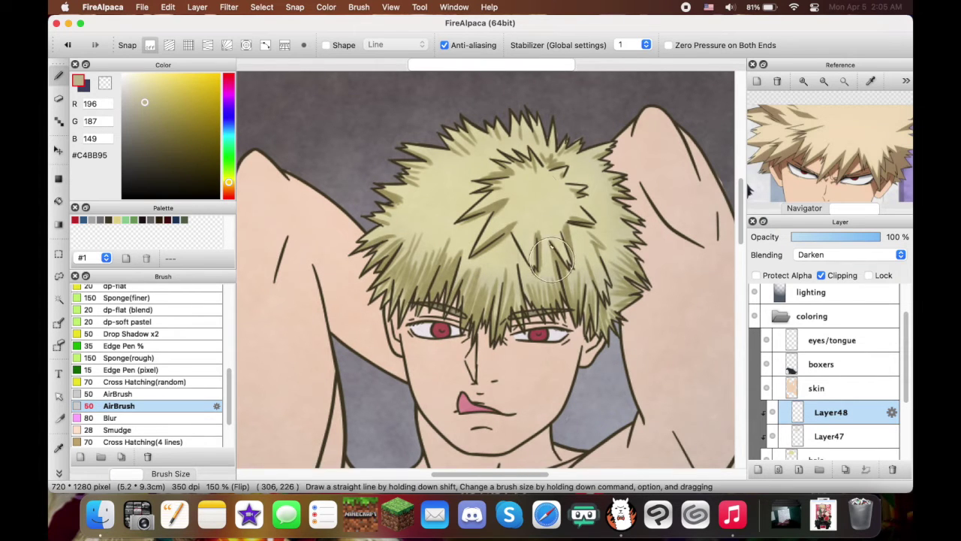
pyautogui.moveTo(833, 415); pyautogui.dragTo(838, 438)
# Try the light cream color #F2EAC6 and a swapped order of the two hair shading layers
pyautogui.click(139, 79)
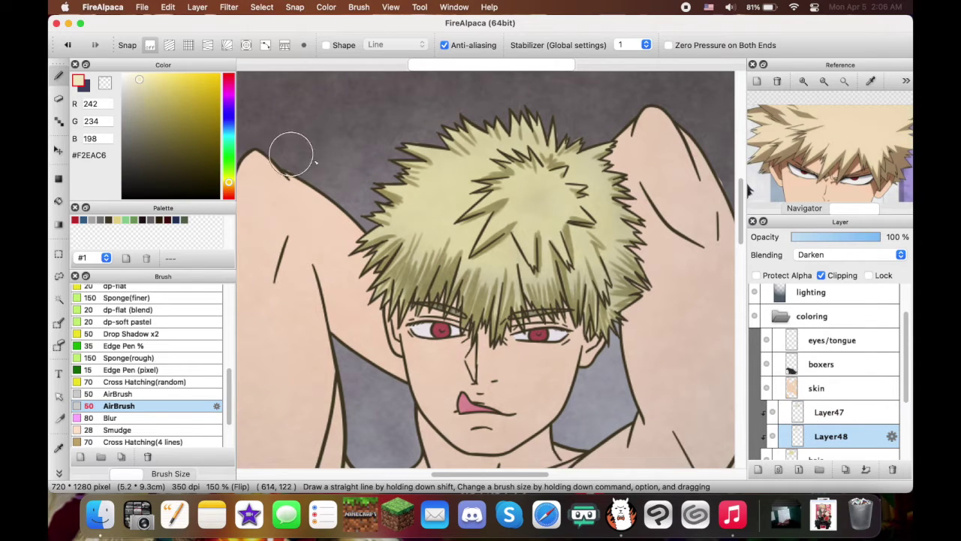
pyautogui.moveTo(831, 412); pyautogui.dragTo(825, 443)
pyautogui.press('super+z')
# Add a layer clipped to the skin and sample the base skin color #F6D8BC with the lighting and texture layers temporarily hidden
pyautogui.click(826, 388)
pyautogui.click(759, 472)
pyautogui.click(820, 275)
pyautogui.scroll(-2, 863, 361)
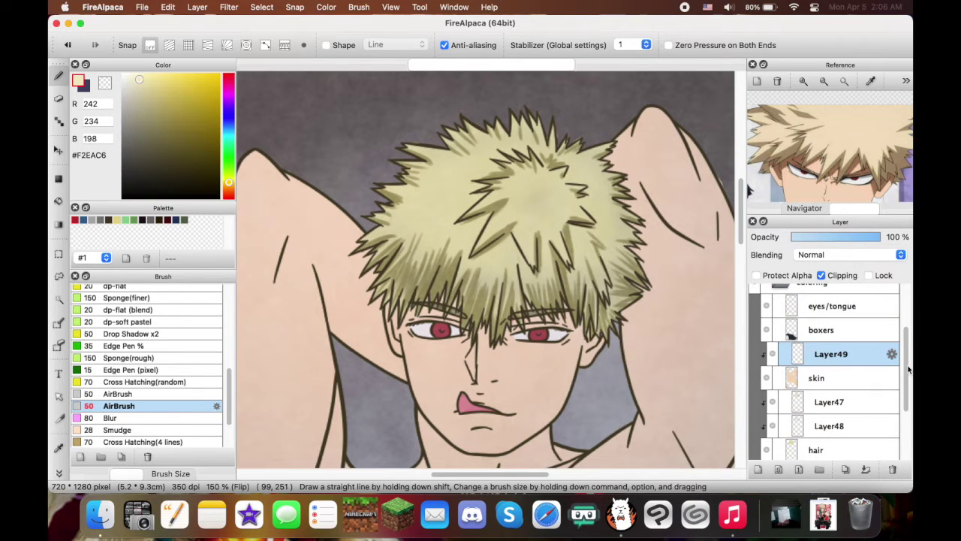
pyautogui.scroll(-3, 863, 368)
pyautogui.scroll(5, 864, 368)
pyautogui.click(765, 329)
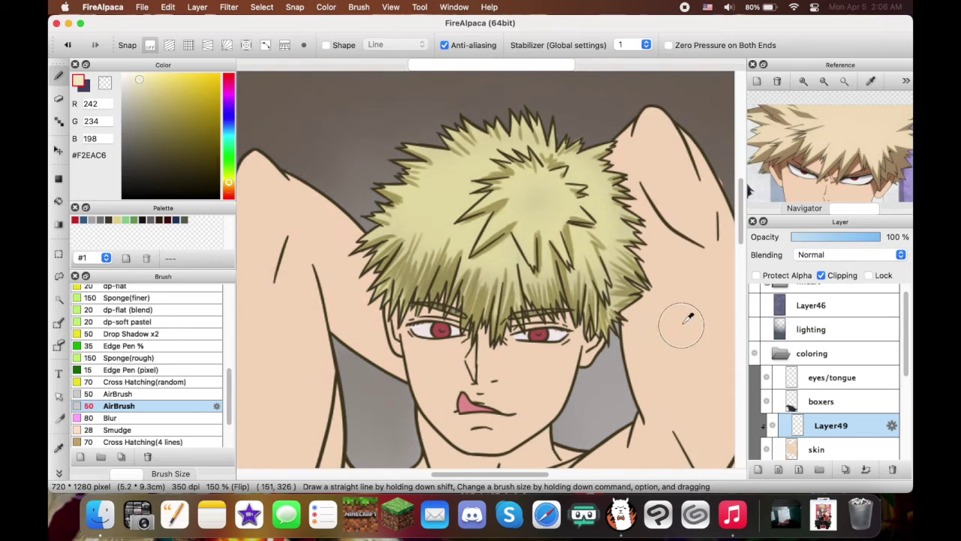
pyautogui.keyDown('alt'); pyautogui.click(682, 329); pyautogui.keyUp('alt')
pyautogui.click(765, 329)
# Choose the 20 px Watercolor brush and the light peach #FFCAAD as a candidate skin shadow color
pyautogui.click(92, 255)
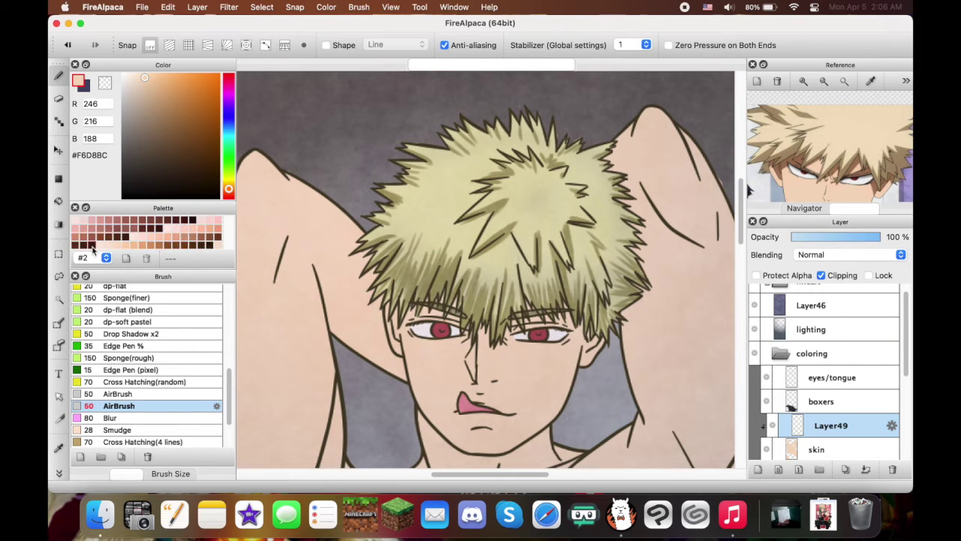
pyautogui.click(159, 237)
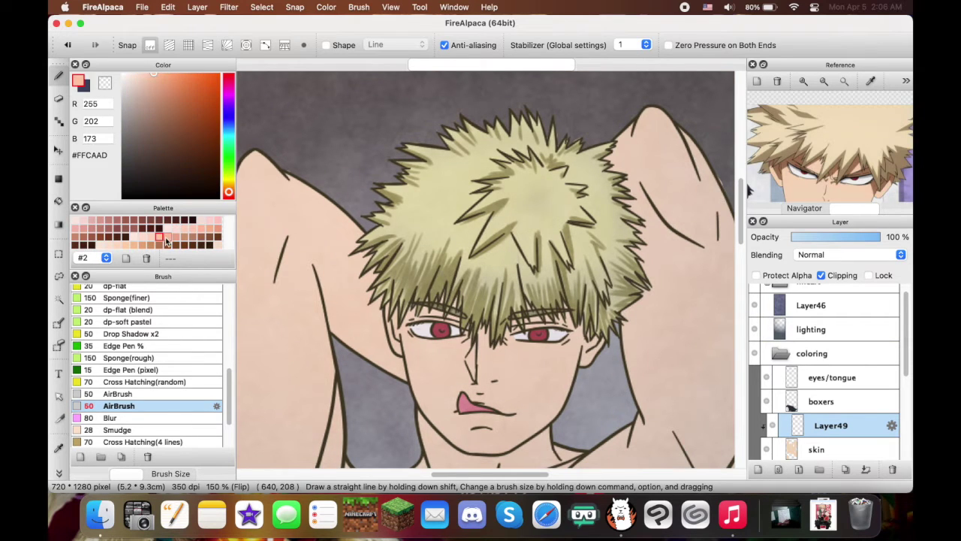
pyautogui.scroll(5, 188, 338)
pyautogui.click(173, 307)
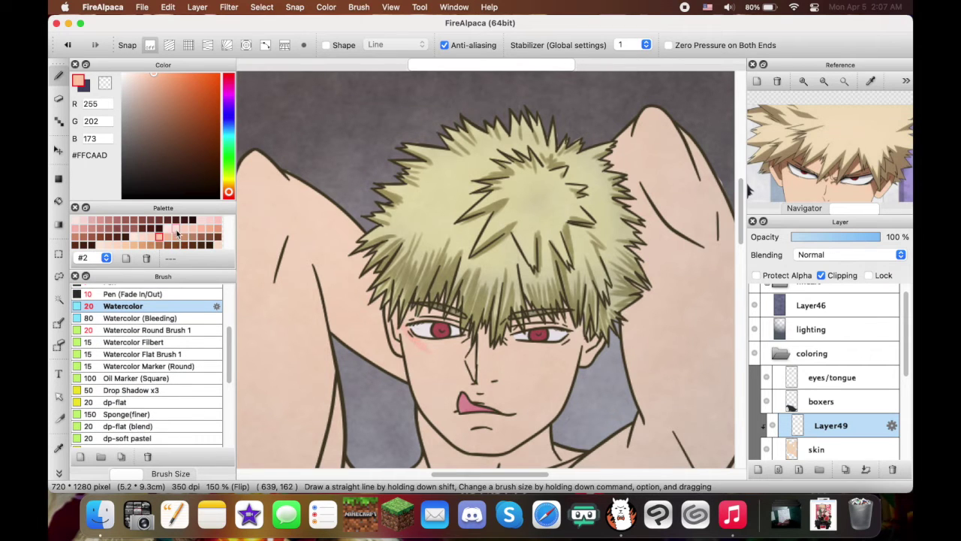
# Try the skin shadow color #F0C08F with test strokes across the cheek
pyautogui.scroll(-1, 178, 235)
pyautogui.click(176, 232)
pyautogui.click(193, 233)
pyautogui.moveTo(405, 342); pyautogui.dragTo(440, 379)
pyautogui.moveTo(814, 180); pyautogui.dragTo(812, 133)
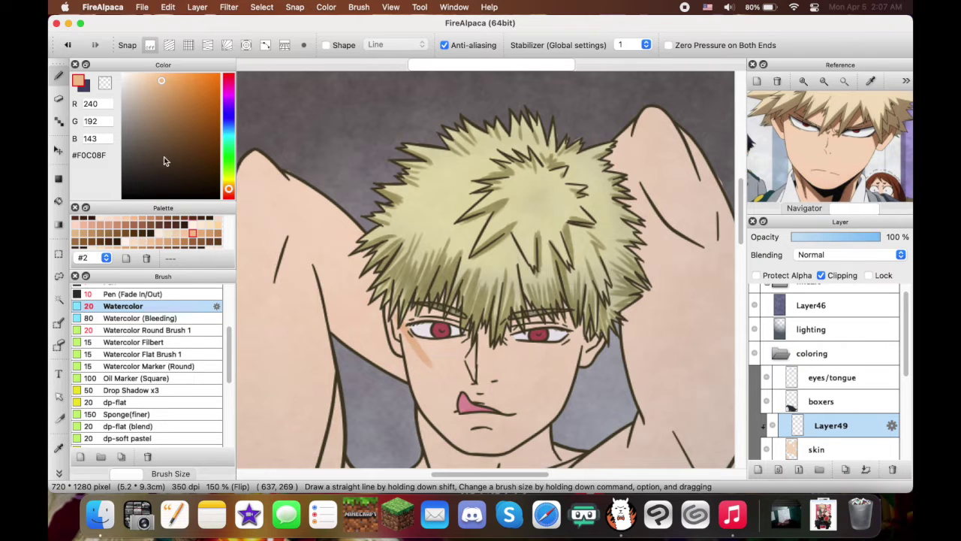
pyautogui.moveTo(401, 367); pyautogui.dragTo(450, 398)
# Pick #E8B482 as the skin shadow color, test it on the cheek and undo the test strokes
pyautogui.click(201, 233)
pyautogui.moveTo(421, 341); pyautogui.dragTo(437, 363)
pyautogui.press('super+z')
pyautogui.press('super+z')
pyautogui.press('super+z')
# Shade the side of the nose, the skin under the bangs and eyes, and below the lip with #E8B482
pyautogui.scroll(2, 499, 311)
pyautogui.moveTo(502, 300)
pyautogui.mouseDown()
pyautogui.moveTo(513, 334)
pyautogui.moveTo(506, 292)
pyautogui.mouseUp()
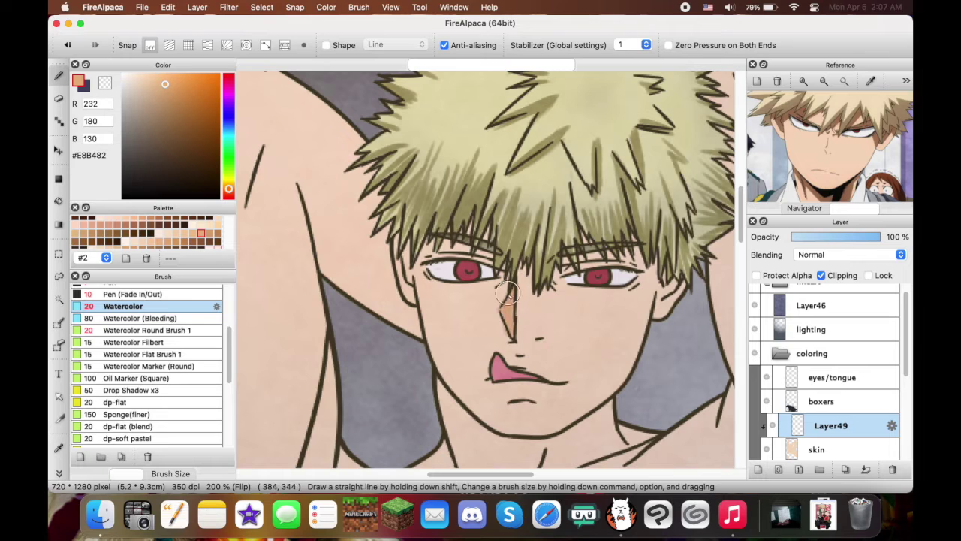
pyautogui.moveTo(492, 223)
pyautogui.mouseDown()
pyautogui.moveTo(525, 263)
pyautogui.moveTo(556, 278)
pyautogui.moveTo(616, 248)
pyautogui.moveTo(673, 265)
pyautogui.moveTo(619, 289)
pyautogui.mouseUp()
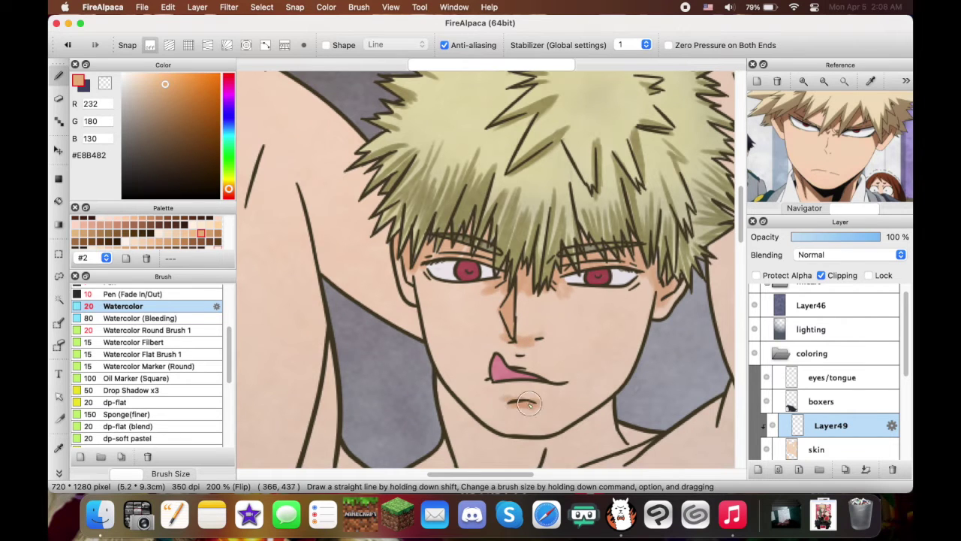
# Sketch the shadow edges on both raised arms and shade the neck with the Watercolor brush
pyautogui.scroll(-5, 414, 259)
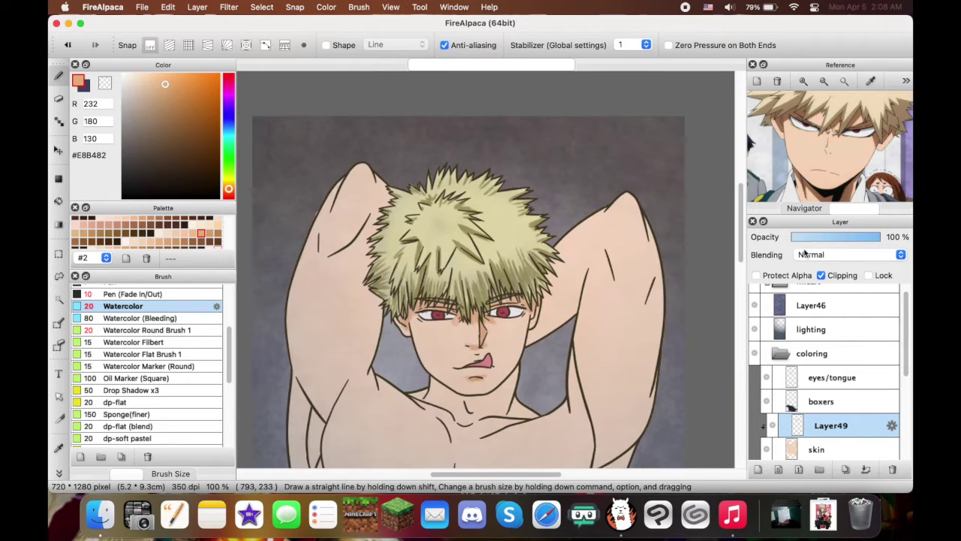
pyautogui.click(804, 208)
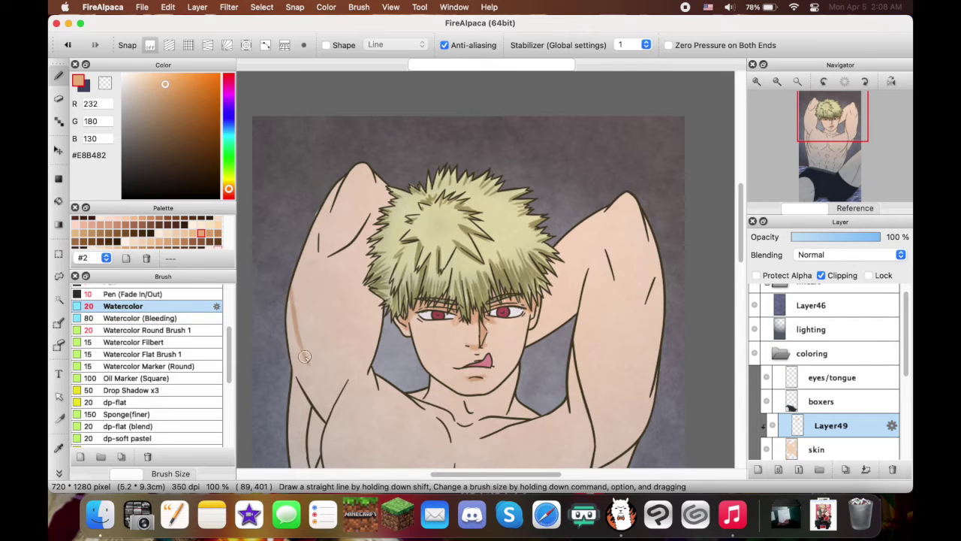
pyautogui.scroll(-3, 380, 304)
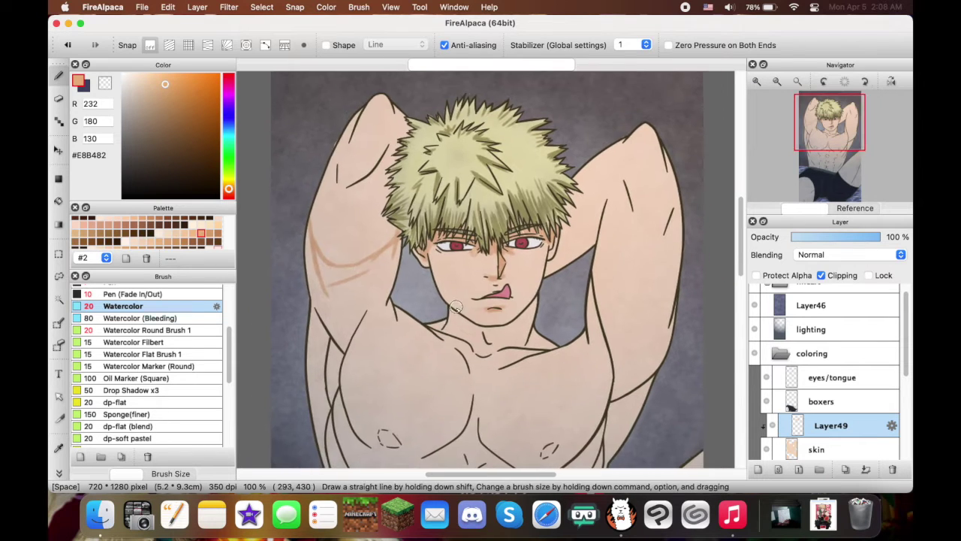
pyautogui.moveTo(478, 349); pyautogui.dragTo(518, 347)
pyautogui.moveTo(570, 221)
pyautogui.mouseDown()
pyautogui.moveTo(608, 196)
pyautogui.moveTo(633, 296)
pyautogui.moveTo(678, 259)
pyautogui.mouseUp()
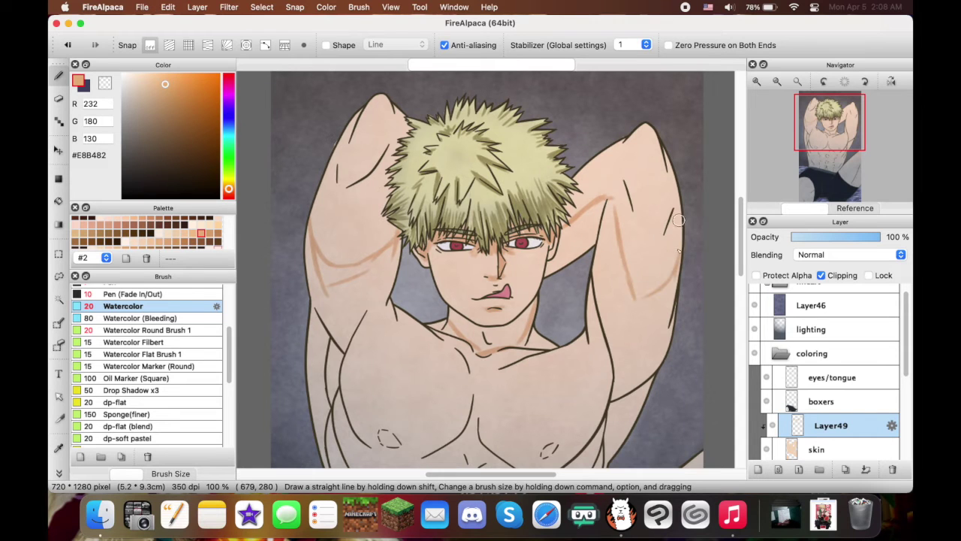
# Sketch the shadow edges along the chest, torso sides and abs, and shade along the jawline
pyautogui.scroll(-3, 679, 285)
pyautogui.hscroll(-2, 679, 285)
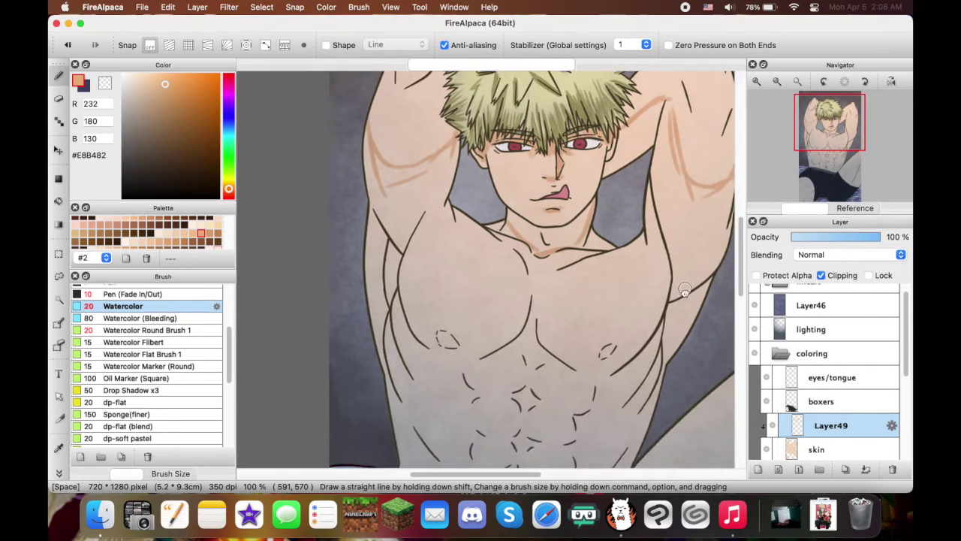
pyautogui.scroll(2, 684, 291)
pyautogui.moveTo(373, 256); pyautogui.dragTo(372, 368)
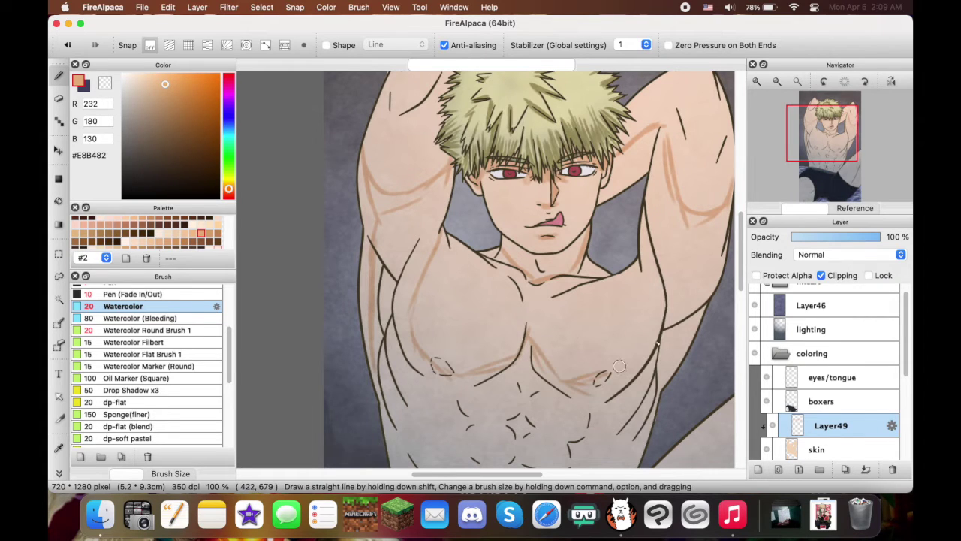
pyautogui.moveTo(646, 259); pyautogui.dragTo(658, 349)
pyautogui.scroll(-3, 653, 315)
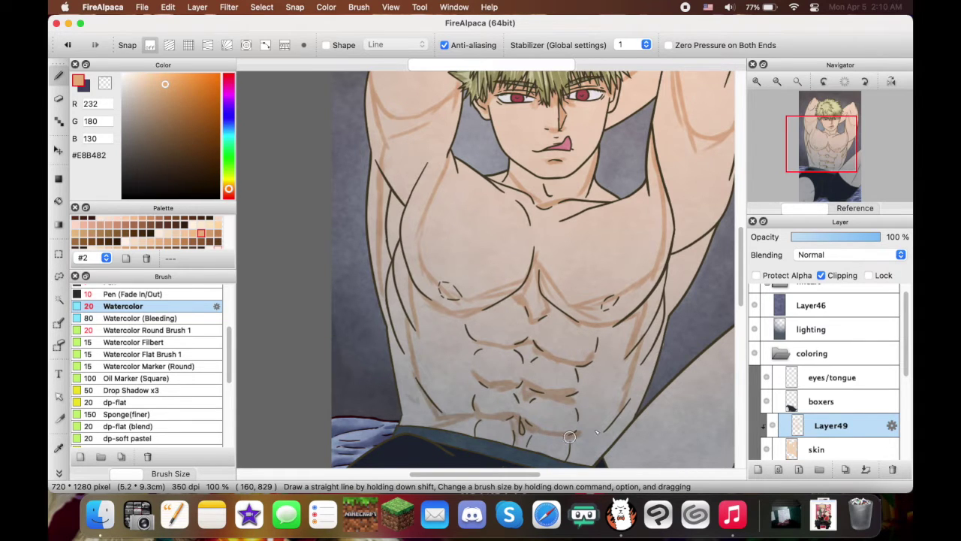
pyautogui.scroll(3, 488, 303)
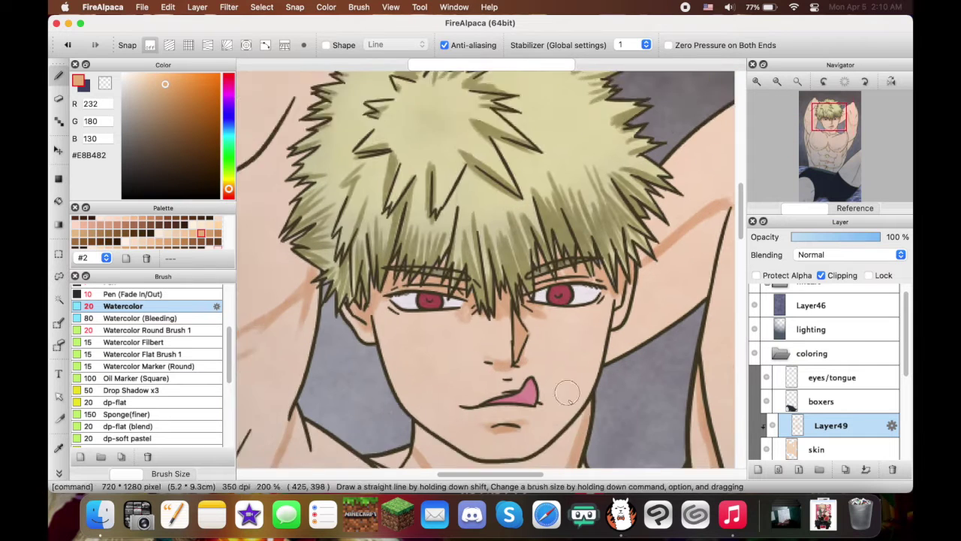
pyautogui.moveTo(463, 393); pyautogui.dragTo(516, 386)
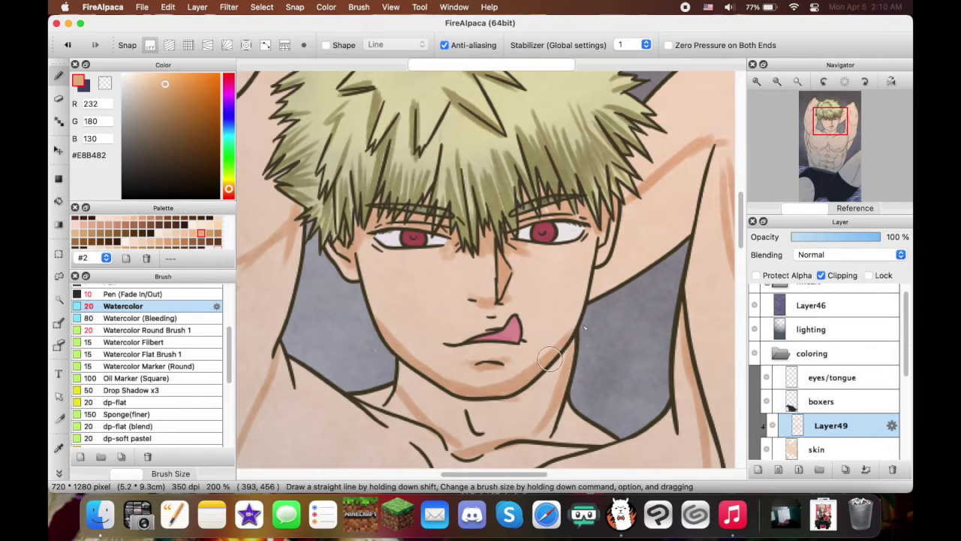
# Try a darker #CD9073 shadow on the neck under the jaw, erase it and resample #E8B482 for the Watercolor brush
pyautogui.click(156, 103)
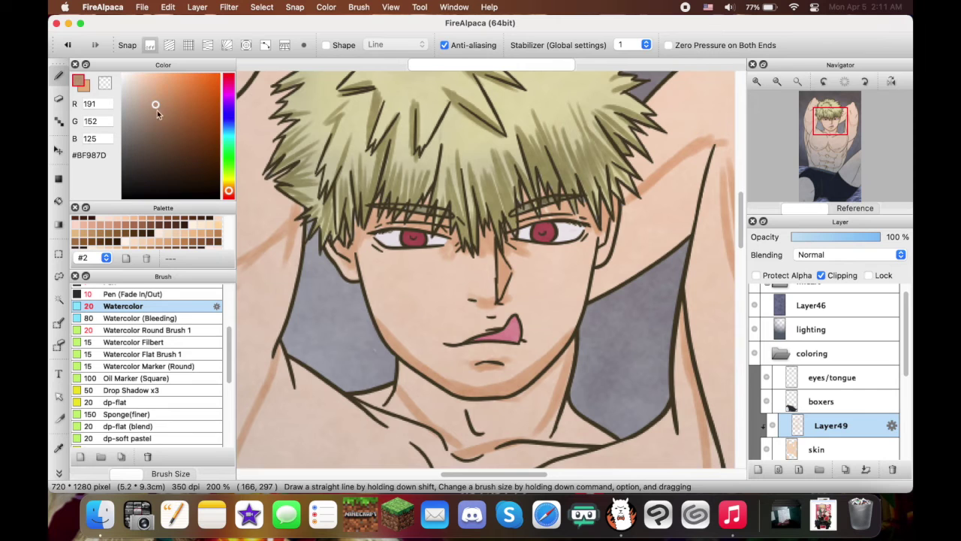
pyautogui.click(854, 208)
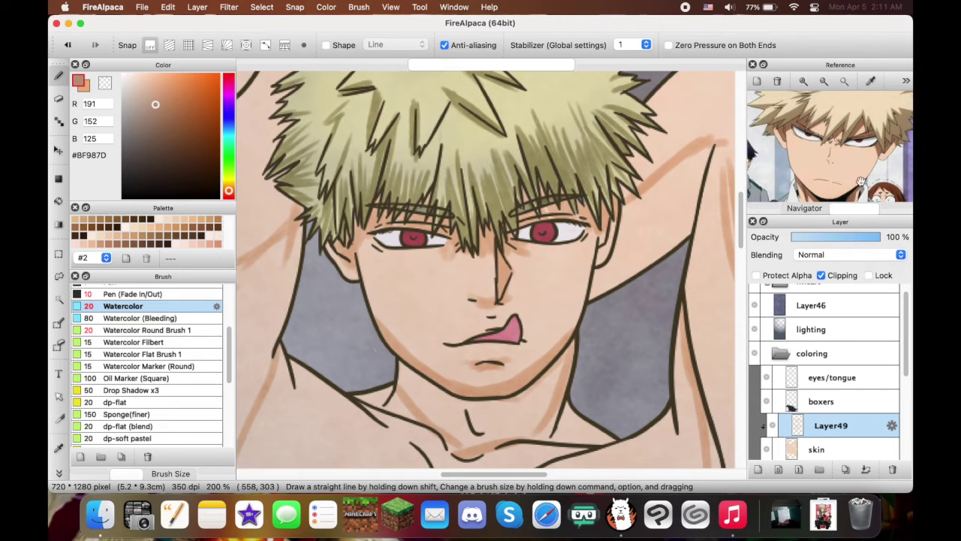
pyautogui.scroll(-2, 173, 228)
pyautogui.click(201, 228)
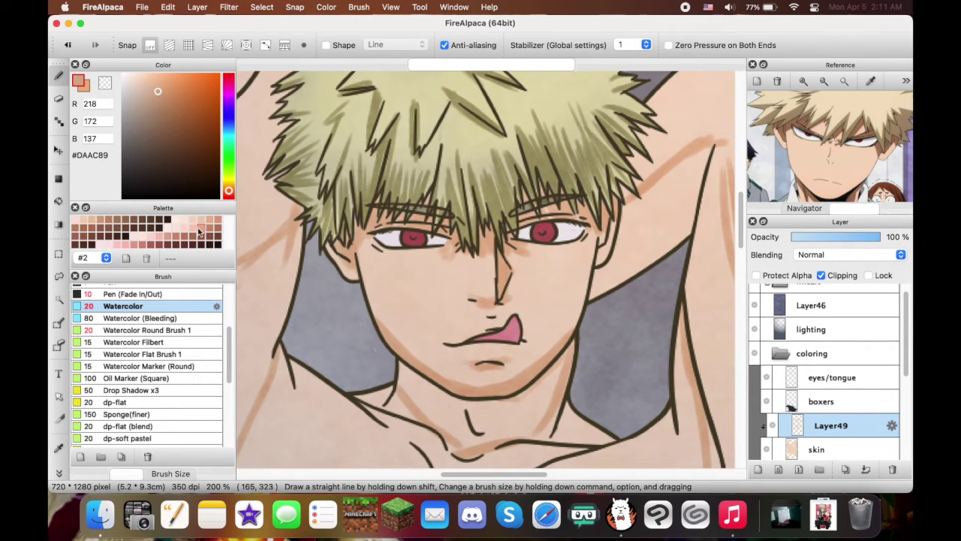
pyautogui.keyDown('alt'); pyautogui.click(439, 397); pyautogui.keyUp('alt')
pyautogui.moveTo(438, 397); pyautogui.dragTo(448, 403)
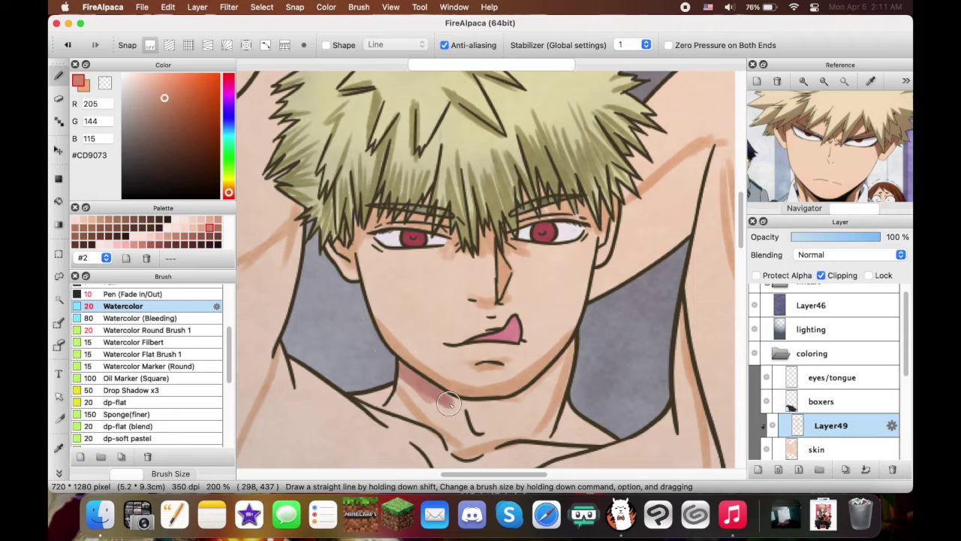
pyautogui.press('e')
pyautogui.moveTo(400, 375); pyautogui.dragTo(423, 350)
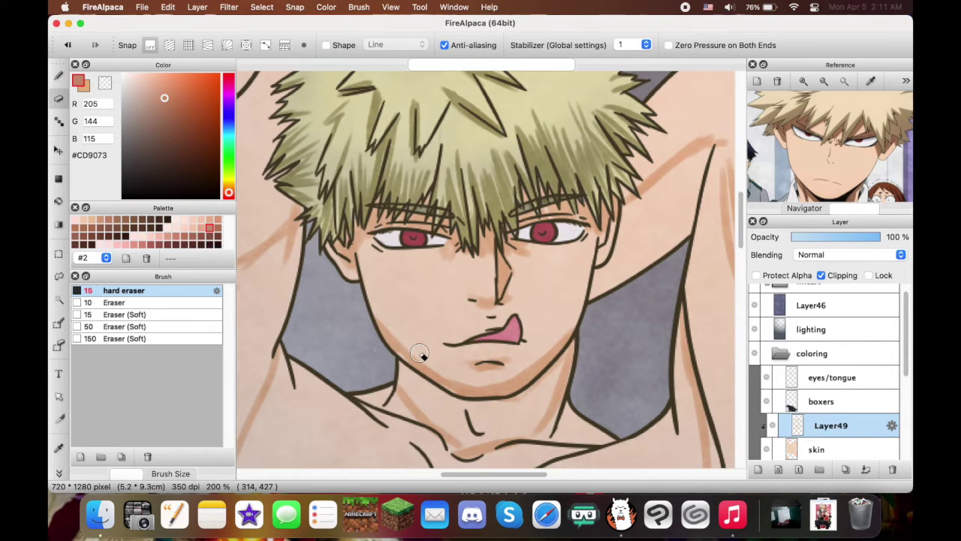
pyautogui.keyDown('alt'); pyautogui.click(422, 350); pyautogui.keyUp('alt')
pyautogui.press('b')
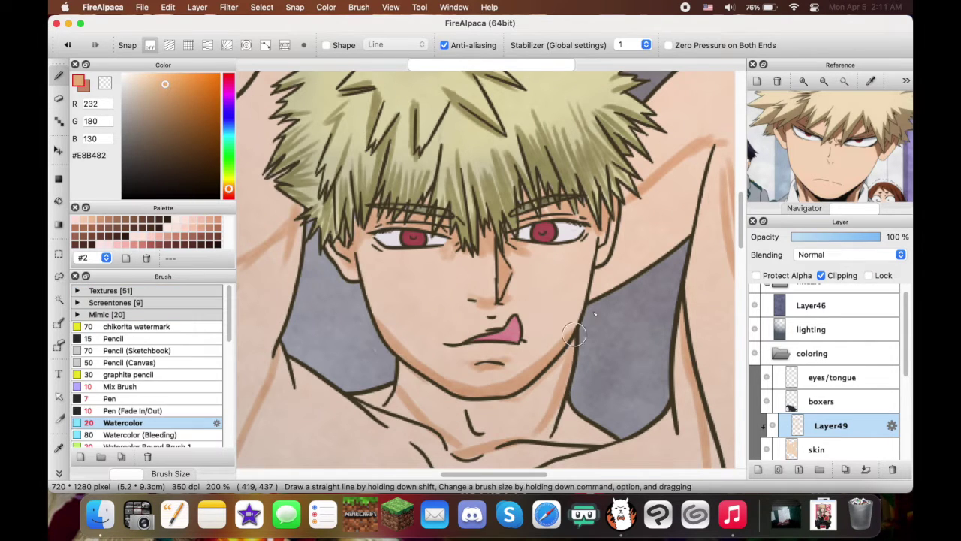
# Add #E8B482 shading under both eyes and down the sides of the face
pyautogui.moveTo(513, 254); pyautogui.dragTo(580, 267)
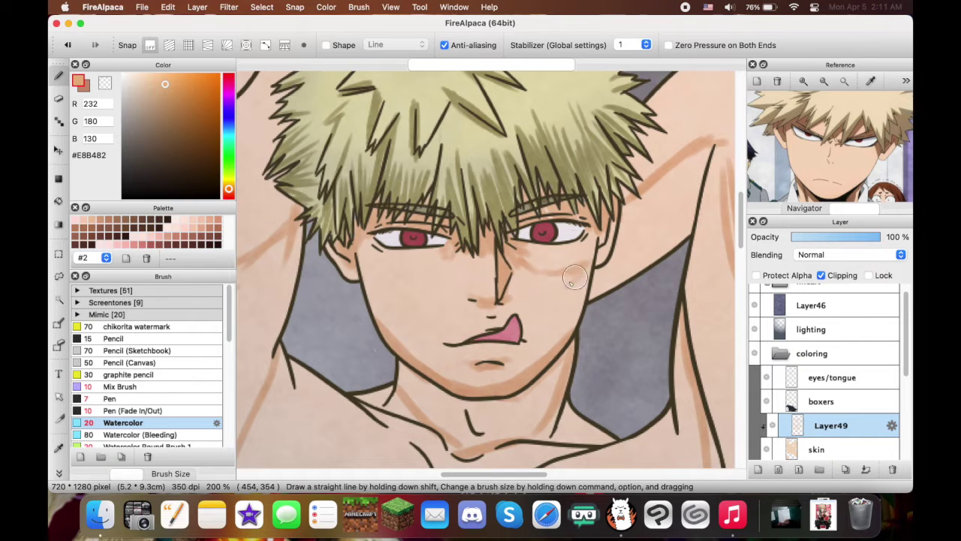
pyautogui.moveTo(428, 250); pyautogui.dragTo(459, 239)
pyautogui.moveTo(376, 244); pyautogui.dragTo(368, 313)
pyautogui.moveTo(592, 248); pyautogui.dragTo(593, 281)
# Fill the shadows on the drawing's left arm and along both sides of the torso using the Pen brush
pyautogui.press('super+minus')
pyautogui.press('p')
pyautogui.moveTo(402, 270)
pyautogui.mouseDown()
pyautogui.moveTo(428, 302)
pyautogui.moveTo(462, 298)
pyautogui.moveTo(515, 260)
pyautogui.moveTo(466, 293)
pyautogui.moveTo(419, 263)
pyautogui.moveTo(418, 308)
pyautogui.moveTo(435, 343)
pyautogui.moveTo(498, 254)
pyautogui.moveTo(517, 245)
pyautogui.moveTo(488, 315)
pyautogui.mouseUp()
pyautogui.moveTo(488, 292)
pyautogui.mouseDown()
pyautogui.moveTo(472, 143)
pyautogui.moveTo(409, 323)
pyautogui.mouseUp()
pyautogui.moveTo(421, 225); pyautogui.dragTo(394, 326)
pyautogui.moveTo(398, 196); pyautogui.dragTo(391, 346)
pyautogui.moveTo(398, 346)
pyautogui.mouseDown()
pyautogui.moveTo(412, 278)
pyautogui.moveTo(398, 360)
pyautogui.moveTo(432, 413)
pyautogui.moveTo(417, 240)
pyautogui.moveTo(429, 326)
pyautogui.moveTo(418, 253)
pyautogui.mouseUp()
pyautogui.moveTo(398, 286)
pyautogui.mouseDown()
pyautogui.moveTo(409, 391)
pyautogui.moveTo(532, 428)
pyautogui.moveTo(607, 428)
pyautogui.moveTo(520, 398)
pyautogui.mouseUp()
pyautogui.moveTo(541, 420)
pyautogui.mouseDown()
pyautogui.moveTo(564, 400)
pyautogui.moveTo(627, 413)
pyautogui.moveTo(644, 372)
pyautogui.moveTo(631, 334)
pyautogui.mouseUp()
pyautogui.scroll(2, 638, 375)
pyautogui.scroll(5, 631, 338)
pyautogui.moveTo(615, 390)
pyautogui.mouseDown()
pyautogui.moveTo(645, 232)
pyautogui.moveTo(664, 259)
pyautogui.moveTo(600, 324)
pyautogui.mouseUp()
pyautogui.scroll(-2, 633, 265)
# Fill the shadow areas on both thighs with the Pen brush at 40 px
pyautogui.press('e')
pyautogui.scroll(-3, 551, 369)
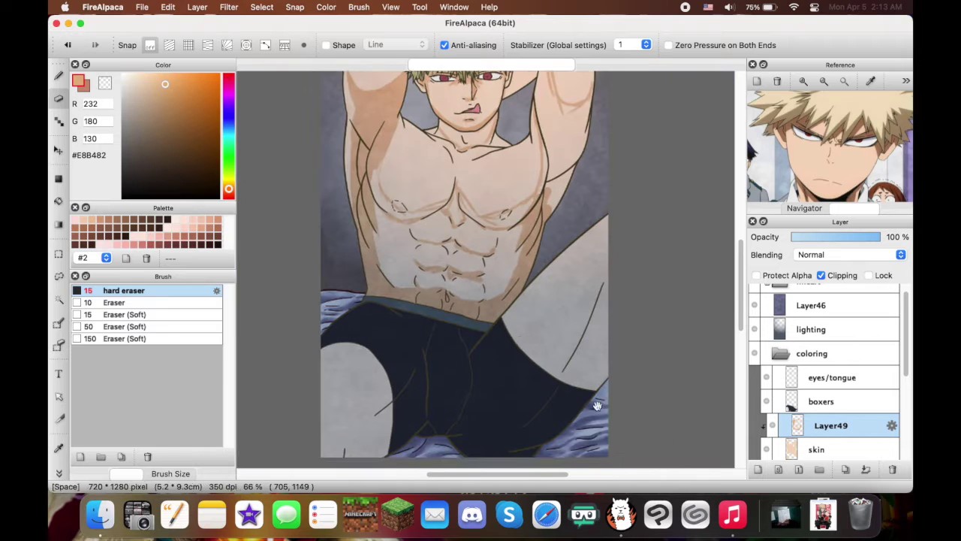
pyautogui.press('b')
pyautogui.moveTo(436, 412); pyautogui.dragTo(510, 349)
pyautogui.moveTo(432, 395); pyautogui.dragTo(455, 356)
pyautogui.moveTo(604, 276)
pyautogui.mouseDown()
pyautogui.moveTo(516, 340)
pyautogui.moveTo(541, 386)
pyautogui.moveTo(574, 398)
pyautogui.mouseUp()
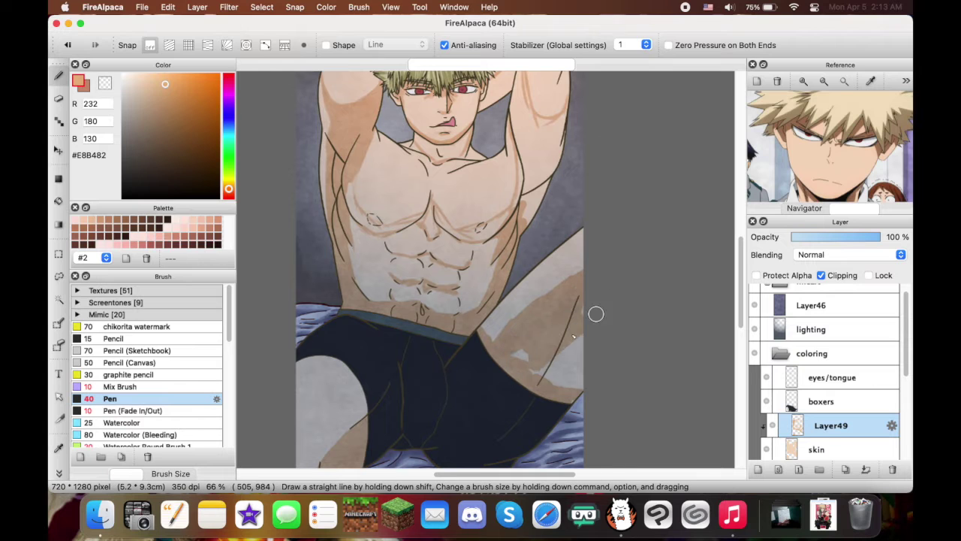
# Fill the shadows on the forearm and upper arm at the drawing's right with the 40 px Pen
pyautogui.scroll(5, 574, 356)
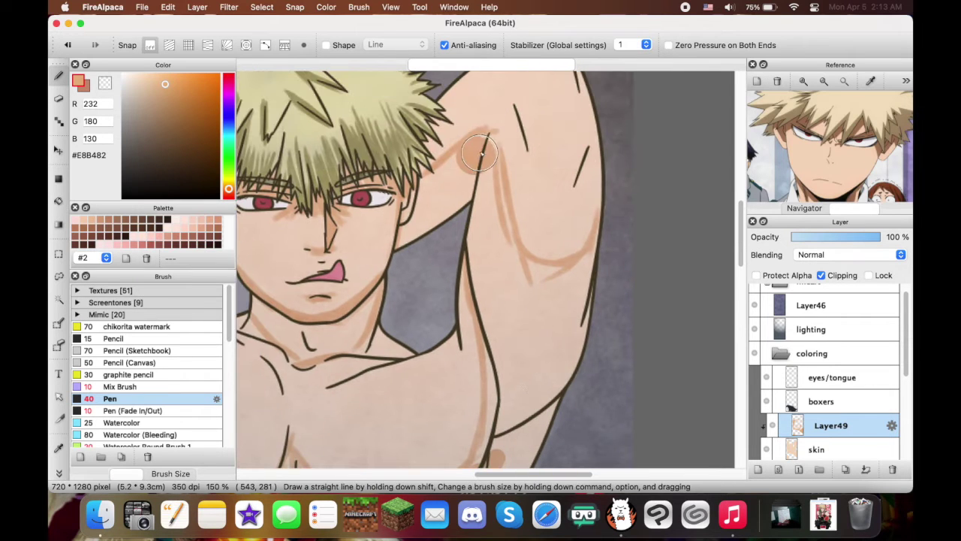
pyautogui.moveTo(486, 142); pyautogui.dragTo(439, 226)
pyautogui.moveTo(488, 169)
pyautogui.mouseDown()
pyautogui.moveTo(469, 188)
pyautogui.moveTo(525, 352)
pyautogui.mouseUp()
pyautogui.moveTo(477, 225); pyautogui.dragTo(518, 421)
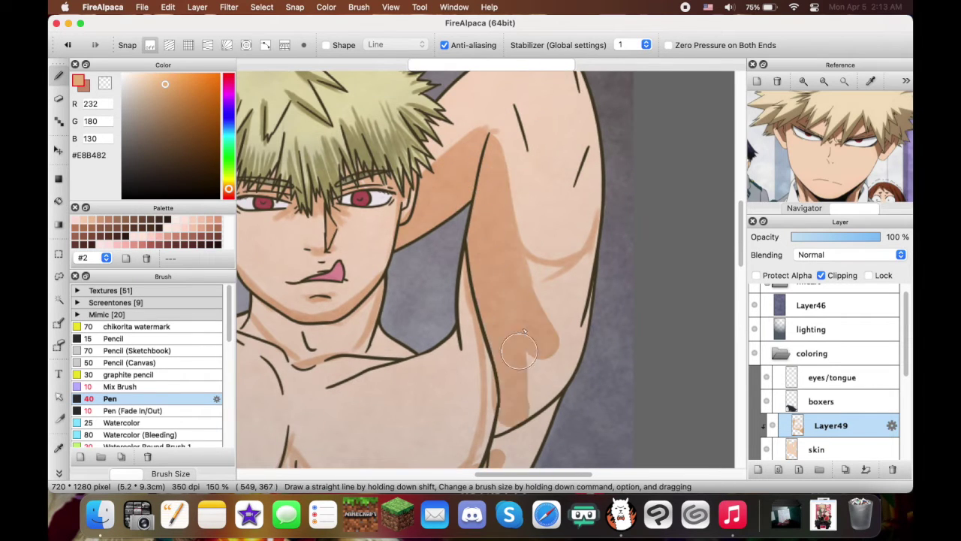
pyautogui.moveTo(526, 255); pyautogui.dragTo(578, 307)
pyautogui.moveTo(536, 277)
pyautogui.mouseDown()
pyautogui.moveTo(608, 222)
pyautogui.moveTo(584, 324)
pyautogui.mouseUp()
# Fill the shadows below the drawing's right arm and around the left side of the chest
pyautogui.scroll(-3, 583, 324)
pyautogui.moveTo(541, 376); pyautogui.dragTo(564, 208)
pyautogui.moveTo(541, 248); pyautogui.dragTo(512, 331)
pyautogui.scroll(-2, 512, 330)
pyautogui.scroll(-3, 549, 192)
pyautogui.hscroll(-5, 549, 193)
pyautogui.moveTo(425, 192)
pyautogui.mouseDown()
pyautogui.moveTo(424, 263)
pyautogui.moveTo(499, 320)
pyautogui.moveTo(472, 318)
pyautogui.moveTo(556, 322)
pyautogui.moveTo(612, 294)
pyautogui.mouseUp()
# Reduce the Pen to 12 px and fill the shadows between the pectorals and under the right one
pyautogui.scroll(2, 488, 315)
pyautogui.press('[')
pyautogui.press('[')
pyautogui.press('[')
pyautogui.hscroll(3, 600, 300)
pyautogui.moveTo(612, 222)
pyautogui.mouseDown()
pyautogui.moveTo(580, 322)
pyautogui.moveTo(602, 356)
pyautogui.moveTo(638, 363)
pyautogui.mouseUp()
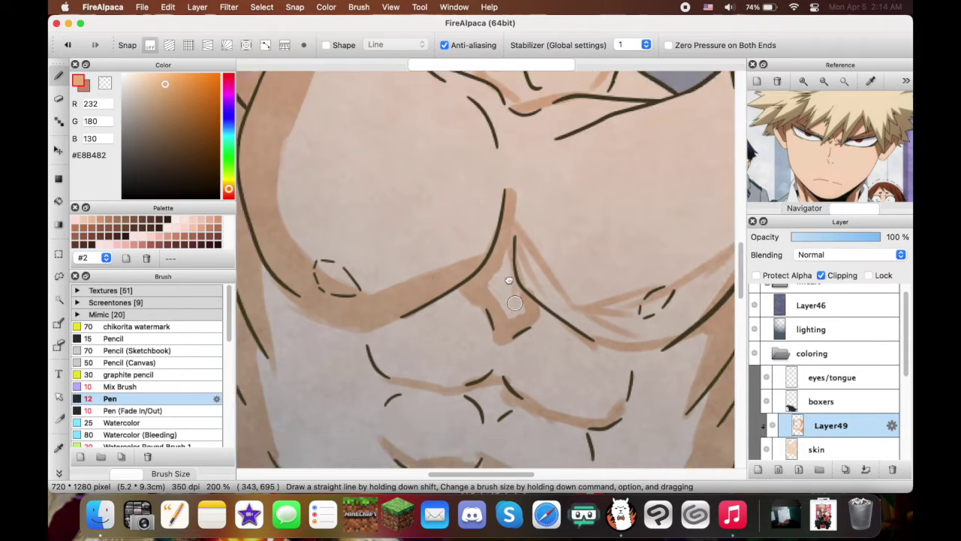
pyautogui.press(']')
pyautogui.hscroll(5, 525, 316)
pyautogui.scroll(-2, 526, 315)
pyautogui.moveTo(432, 222)
pyautogui.mouseDown()
pyautogui.moveTo(428, 248)
pyautogui.moveTo(480, 300)
pyautogui.moveTo(578, 314)
pyautogui.moveTo(627, 256)
pyautogui.moveTo(510, 300)
pyautogui.moveTo(541, 289)
pyautogui.moveTo(366, 291)
pyautogui.mouseUp()
# Shade the center line and grooves of the abs, and lighten the lowest abs with the 15 px Eraser (Soft)
pyautogui.hscroll(-5, 526, 293)
pyautogui.scroll(-5, 365, 291)
pyautogui.moveTo(495, 196)
pyautogui.mouseDown()
pyautogui.moveTo(488, 278)
pyautogui.moveTo(477, 286)
pyautogui.moveTo(503, 334)
pyautogui.moveTo(523, 341)
pyautogui.moveTo(478, 305)
pyautogui.mouseUp()
pyautogui.scroll(-3, 482, 297)
pyautogui.press('e')
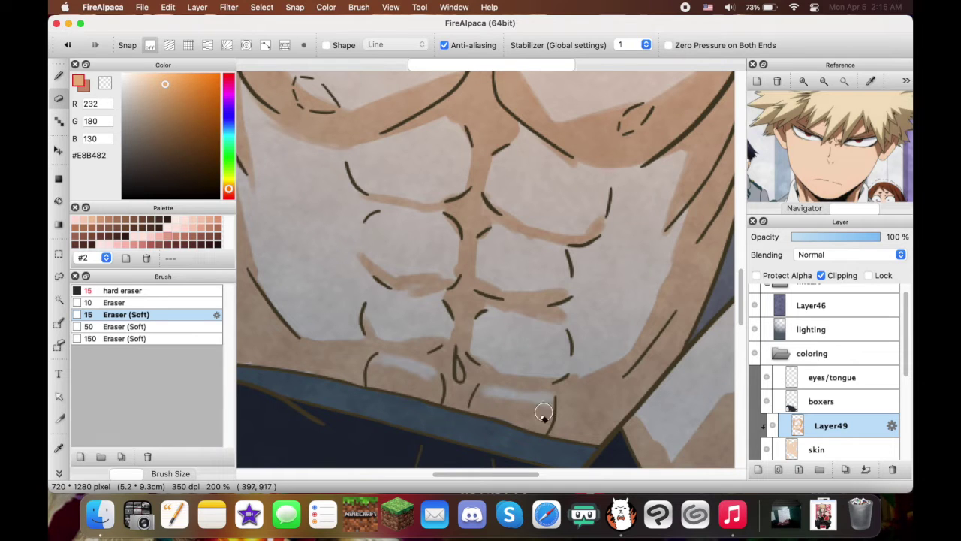
# Blend the shadow edges along the left torso side and left arm using the Mix Brush at 12 px
pyautogui.press('b')
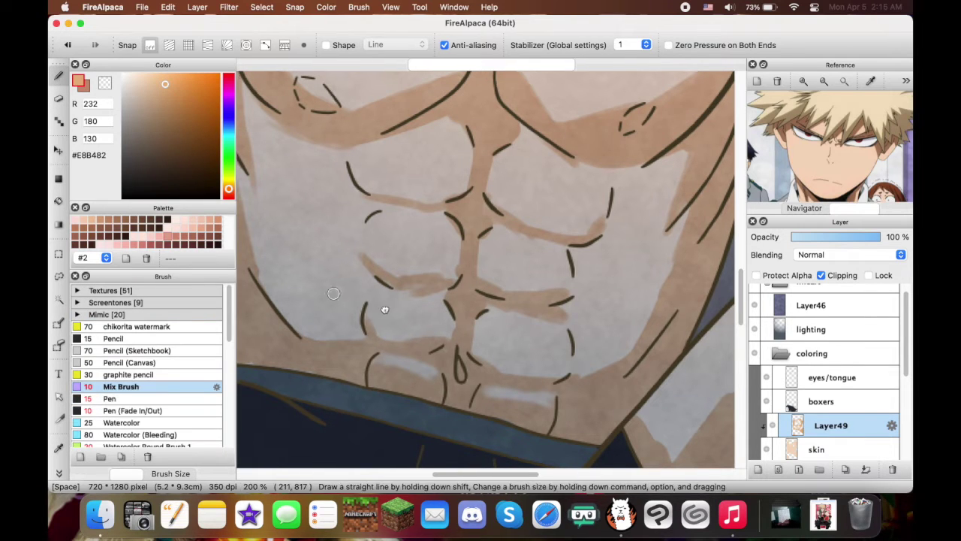
pyautogui.moveTo(331, 293); pyautogui.dragTo(487, 387)
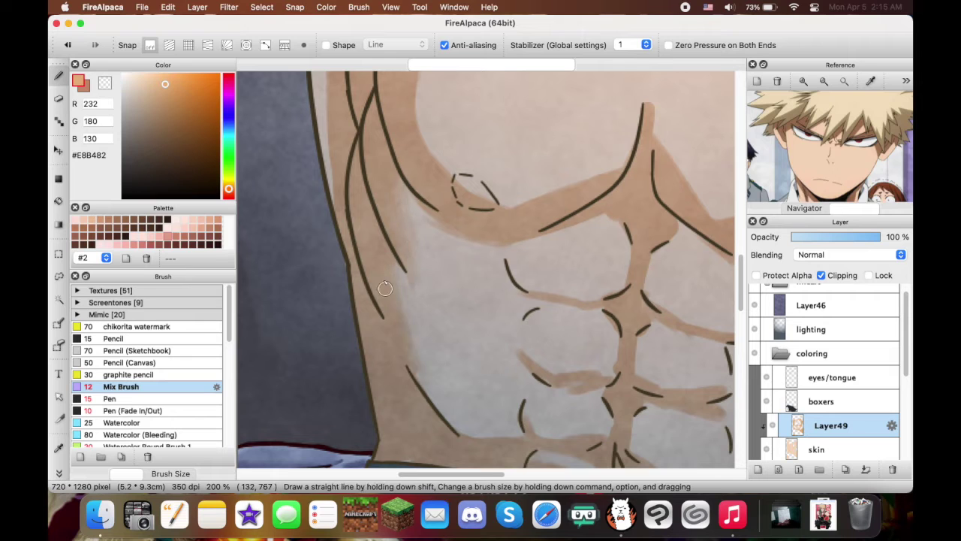
pyautogui.scroll(6, 406, 330)
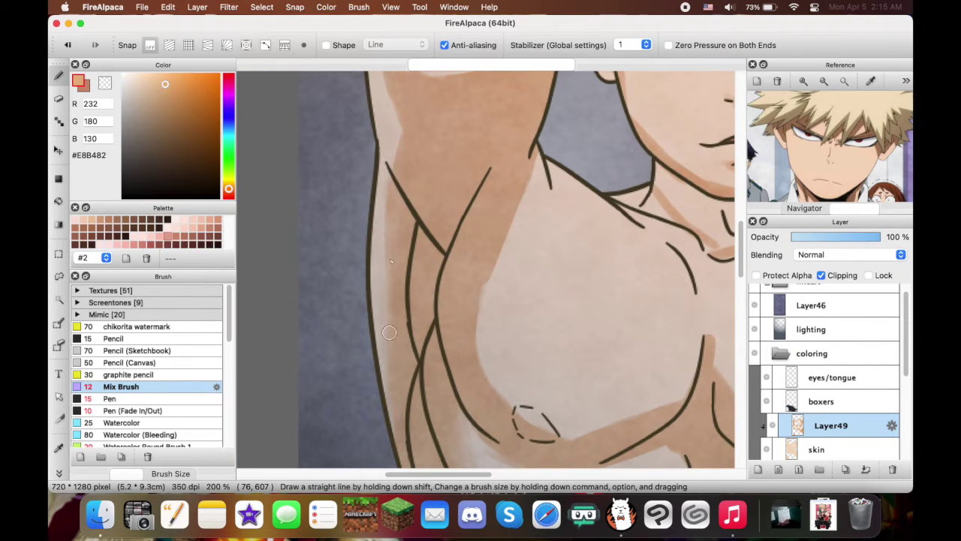
pyautogui.scroll(5, 400, 318)
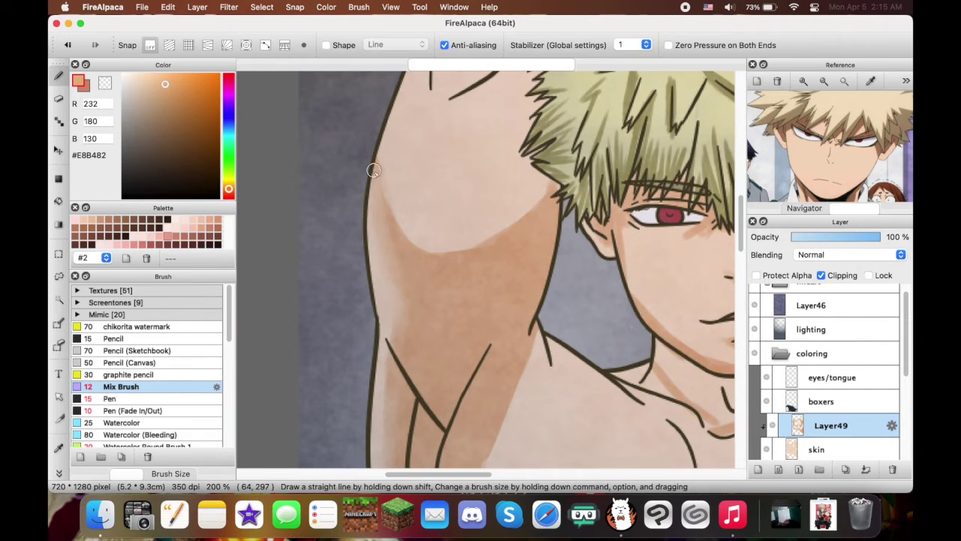
# Blend the shadow edges on the drawing's left arm and around both pectorals using the Mix Brush at 15 px
pyautogui.scroll(-4, 443, 270)
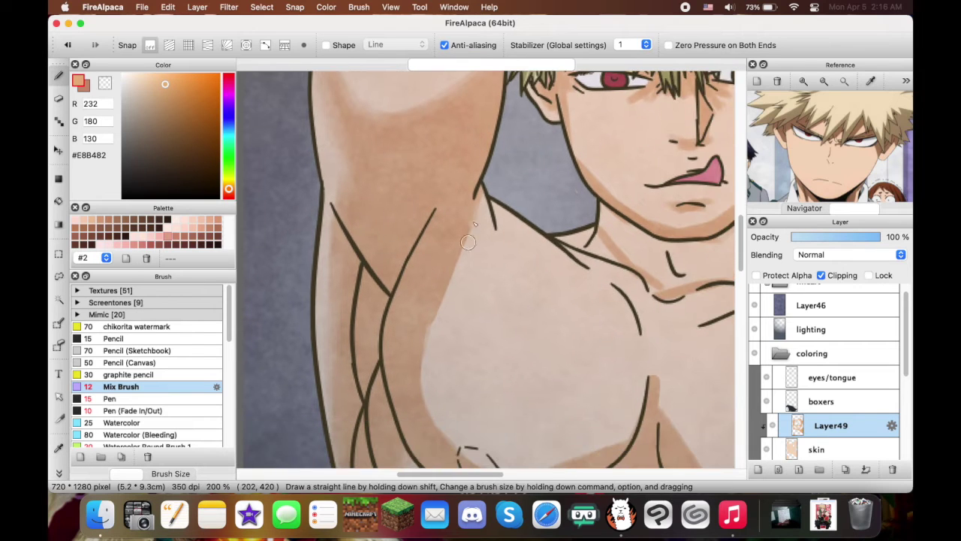
pyautogui.scroll(-4, 472, 211)
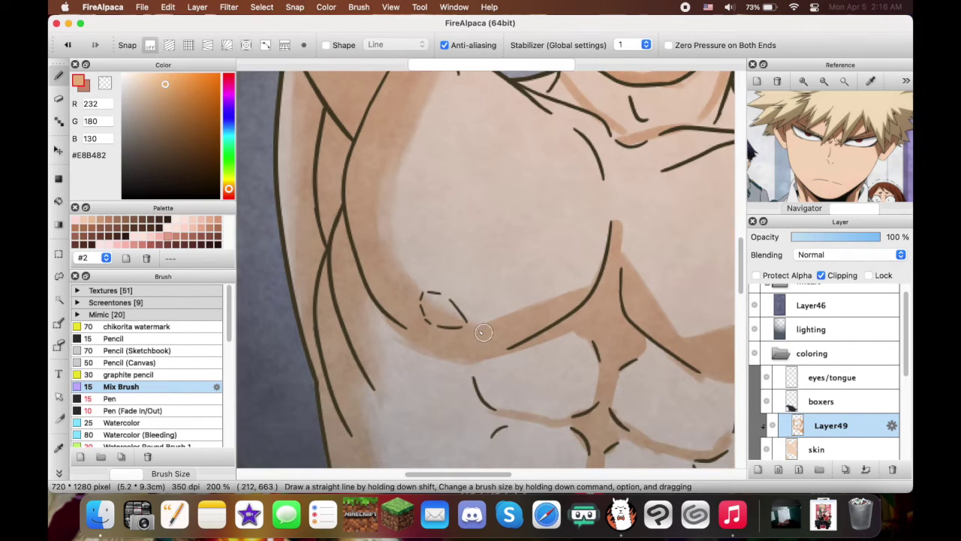
pyautogui.hscroll(4, 481, 286)
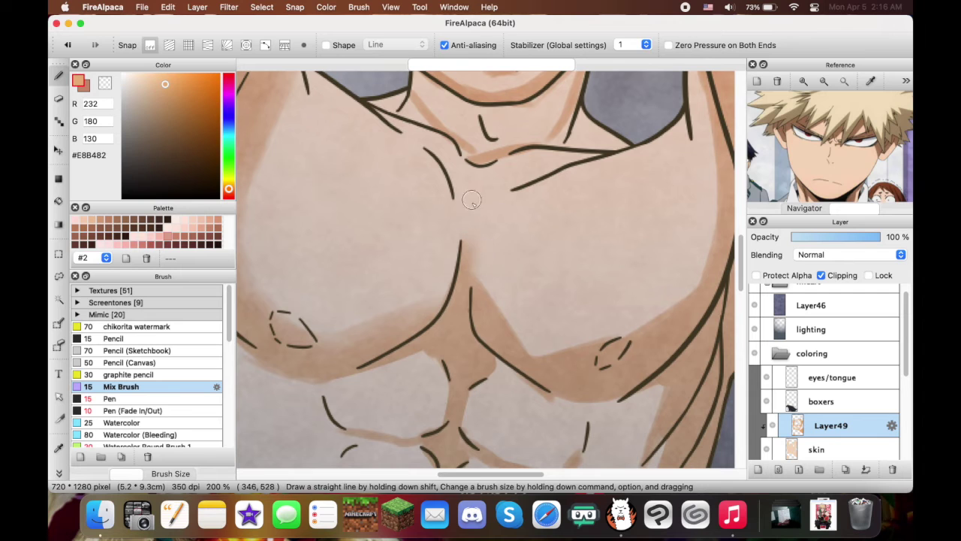
pyautogui.scroll(5, 547, 360)
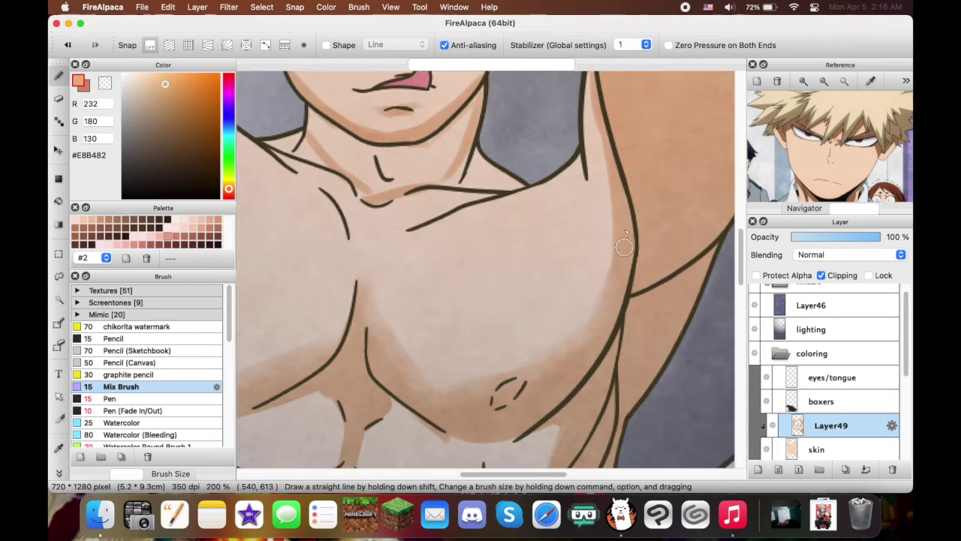
# Blend the shadow edges on the drawing's right raised arm with the 15 px Mix Brush
pyautogui.scroll(4, 581, 308)
pyautogui.hscroll(2, 581, 307)
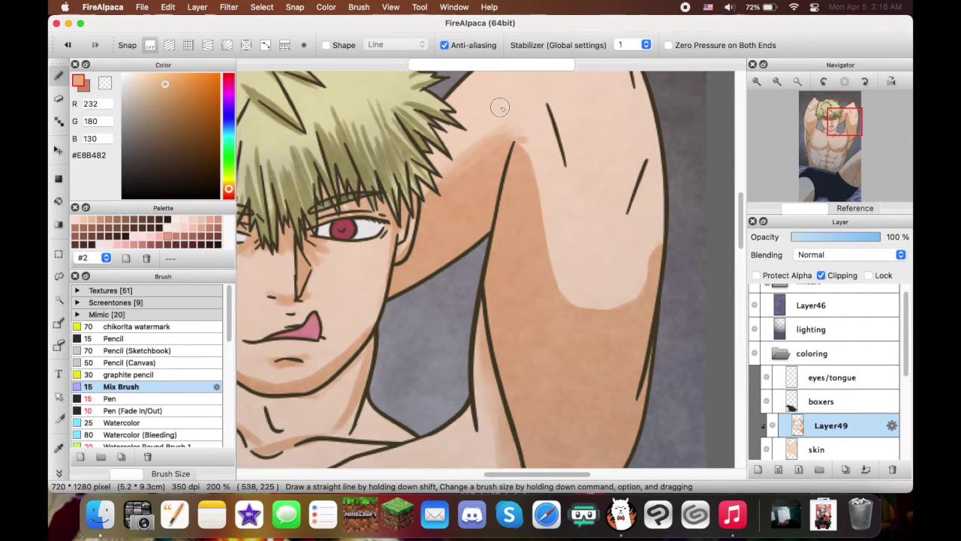
pyautogui.moveTo(558, 187)
pyautogui.mouseDown()
pyautogui.moveTo(544, 278)
pyautogui.moveTo(572, 304)
pyautogui.moveTo(623, 309)
pyautogui.moveTo(635, 290)
pyautogui.mouseUp()
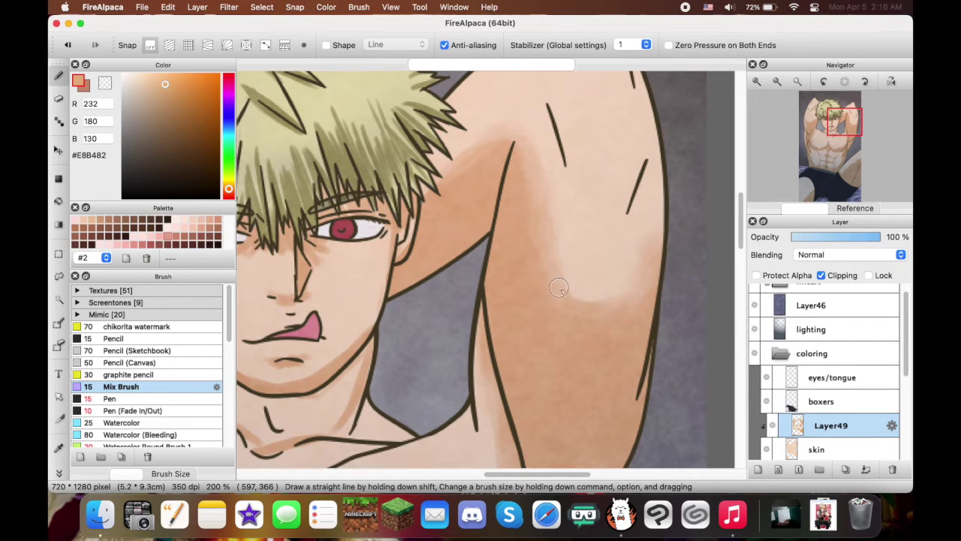
# Soften the shadow edges below the pectorals and around the upper abs, reducing the Mix Brush to 10 px
pyautogui.scroll(-8, 432, 254)
pyautogui.hscroll(-3, 432, 254)
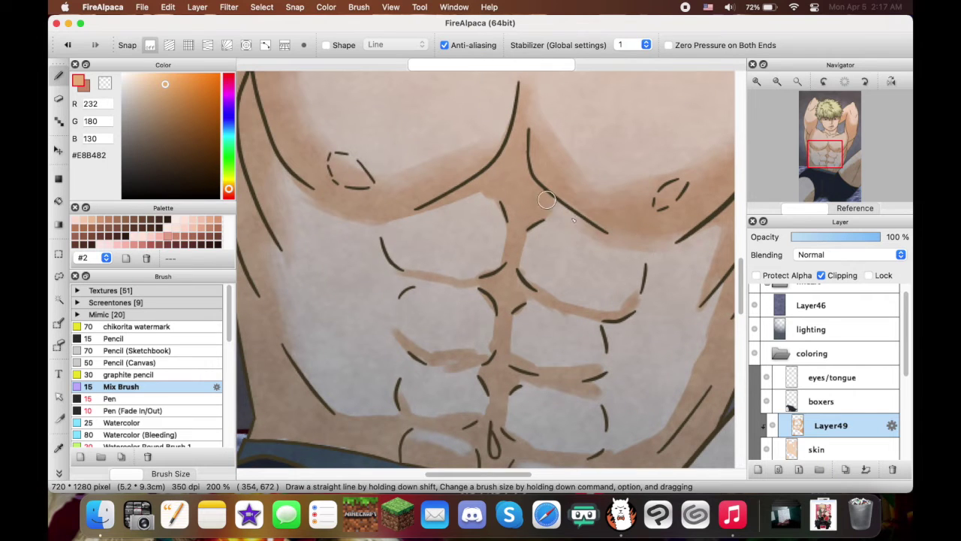
pyautogui.scroll(-2, 484, 229)
pyautogui.hscroll(3, 484, 229)
pyautogui.scroll(-1, 484, 229)
pyautogui.hscroll(1, 484, 229)
pyautogui.press('[')
pyautogui.press('[')
pyautogui.press('[')
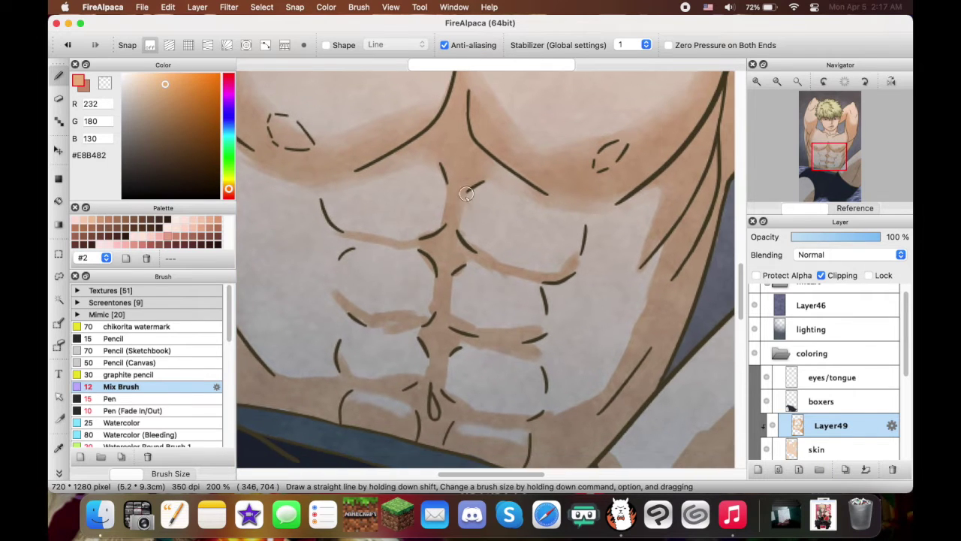
pyautogui.press('[')
pyautogui.press('[')
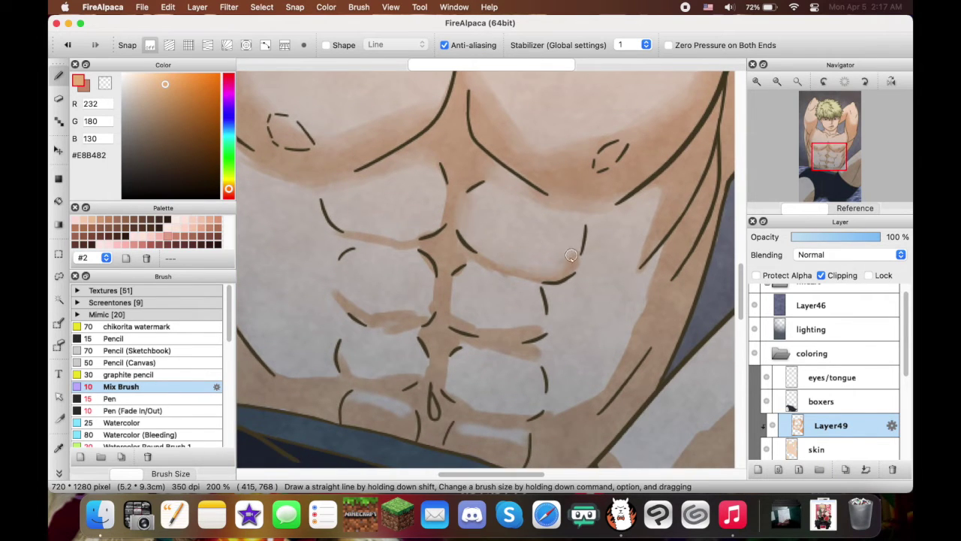
# Touch up the upper ab groove with the Pen at 7 px and blend the ab shadows with the 10 px Mix Brush
pyautogui.click(154, 398)
pyautogui.press('[')
pyautogui.press('[')
pyautogui.press('[')
pyautogui.moveTo(472, 260); pyautogui.dragTo(552, 278)
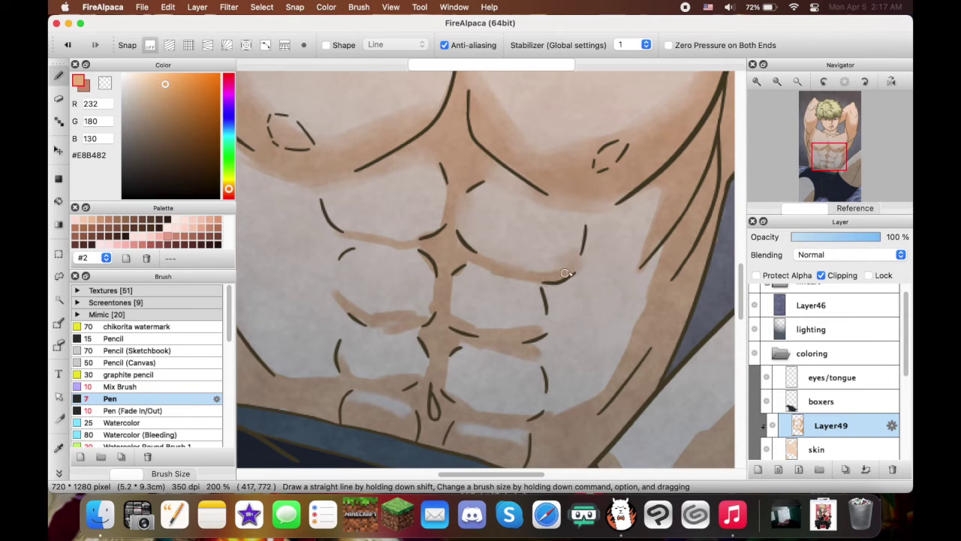
pyautogui.press('b')
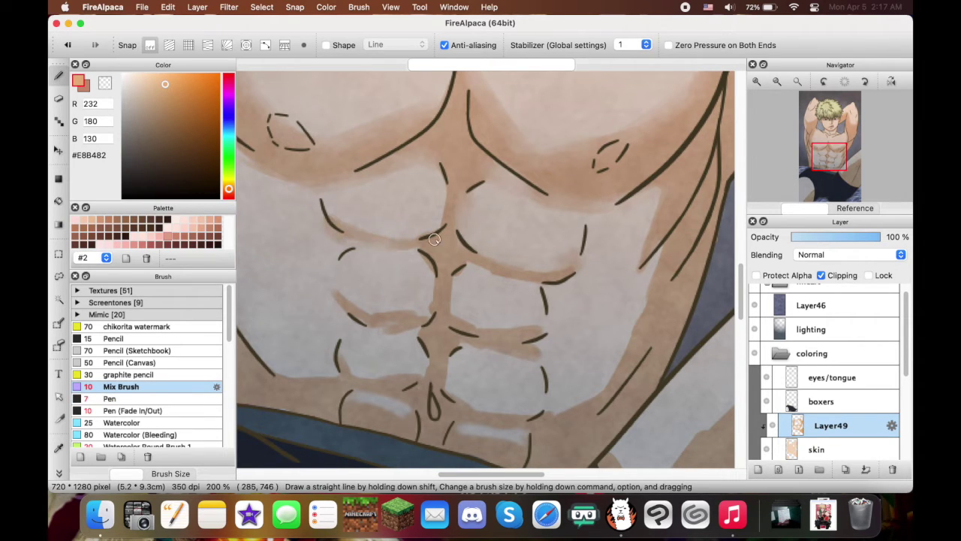
pyautogui.moveTo(433, 279); pyautogui.dragTo(425, 327)
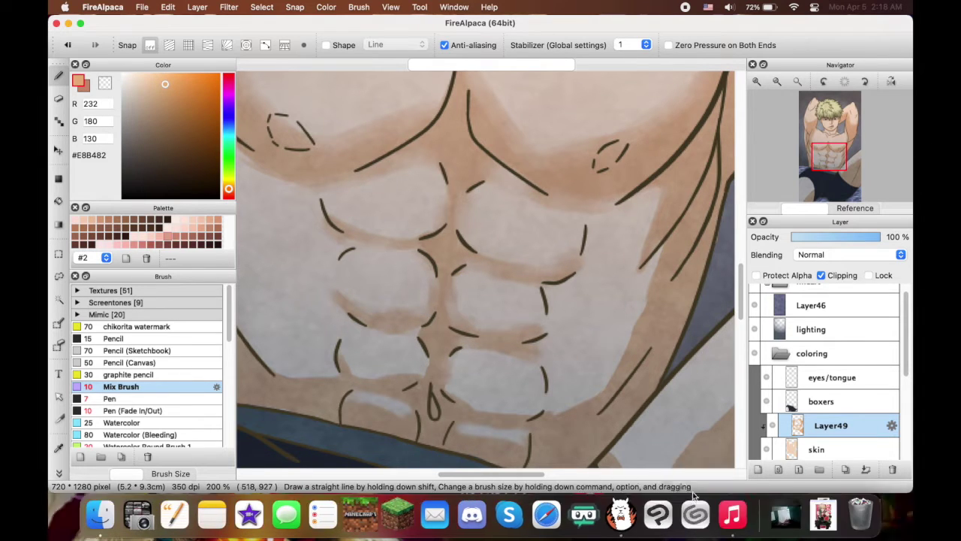
pyautogui.click(732, 513)
pyautogui.press('XF86AudioNext')
pyautogui.click(620, 512)
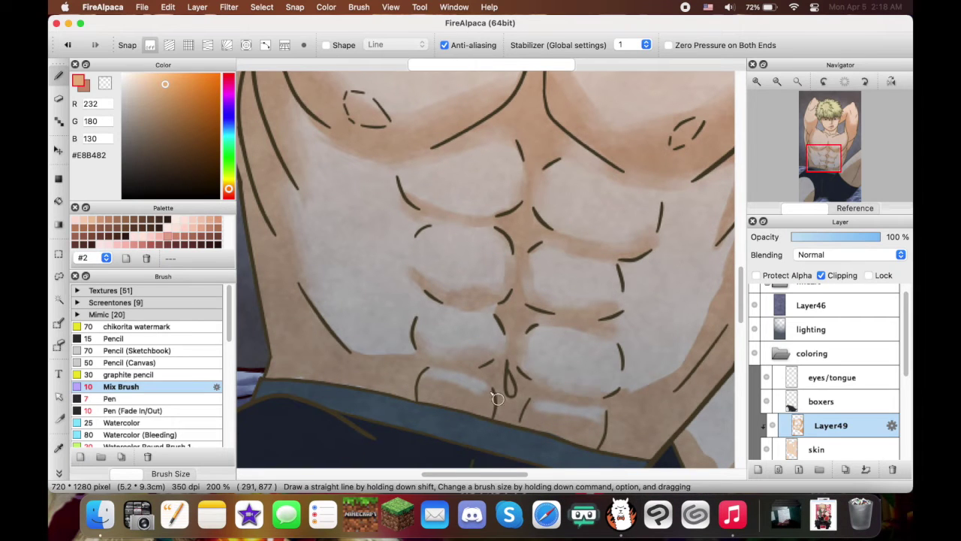
# Blend the shadow edges along the drawing's right torso side and raised thigh using the Mix Brush at 15 px
pyautogui.hscroll(5, 586, 390)
pyautogui.scroll(-1, 593, 376)
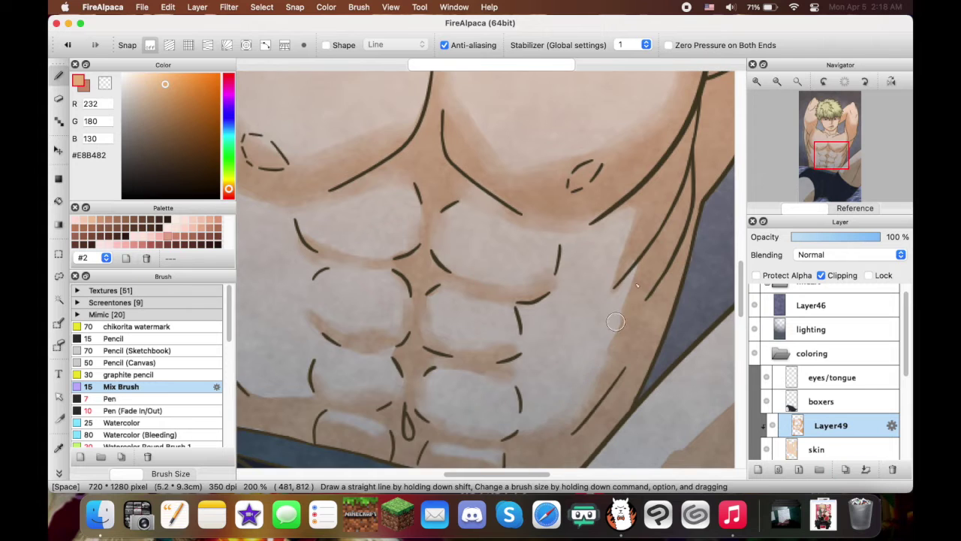
pyautogui.scroll(-1, 600, 391)
pyautogui.moveTo(600, 390); pyautogui.dragTo(485, 302)
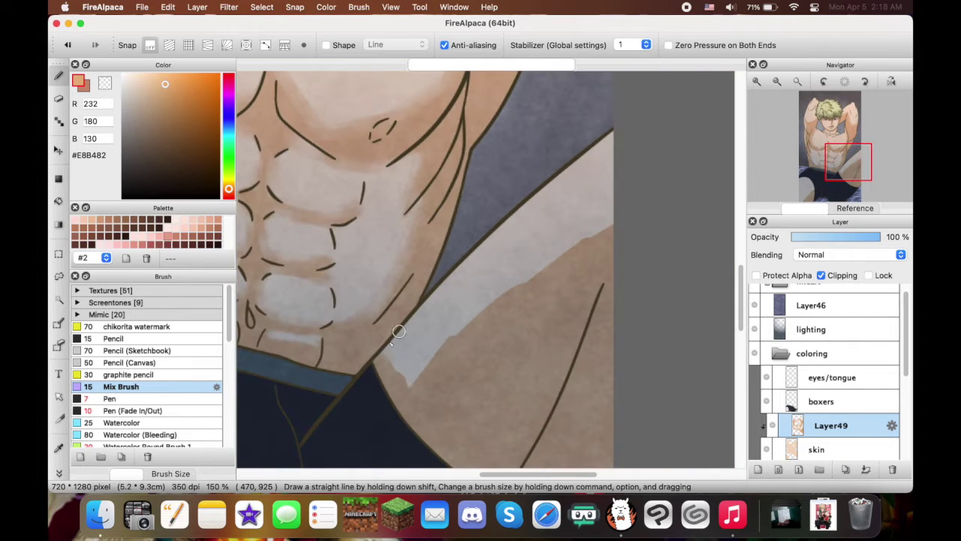
pyautogui.moveTo(428, 365); pyautogui.dragTo(641, 205)
# Soften the shadow on the drawing's left thigh using the Mix Brush and Watercolor at 50 px
pyautogui.scroll(-1, 491, 383)
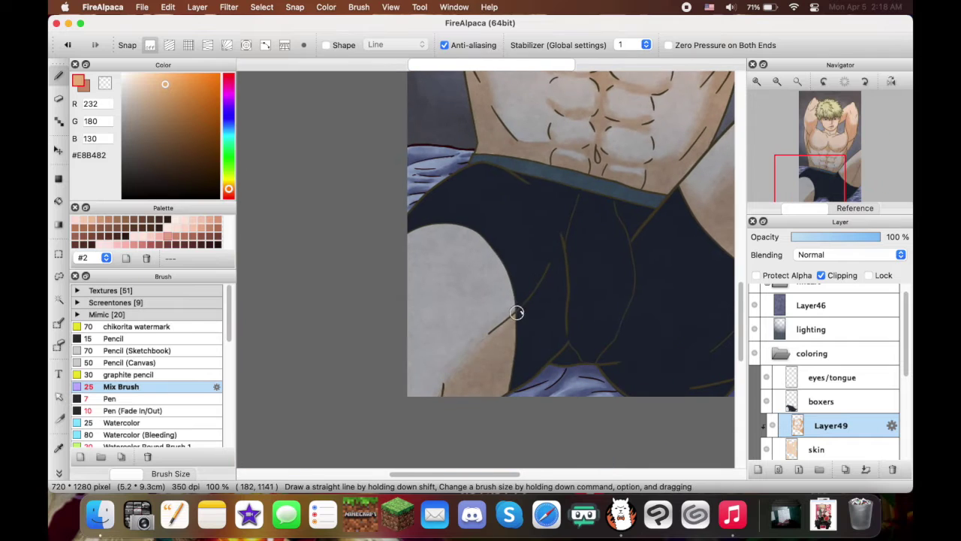
pyautogui.click(124, 422)
pyautogui.scroll(-2, 151, 391)
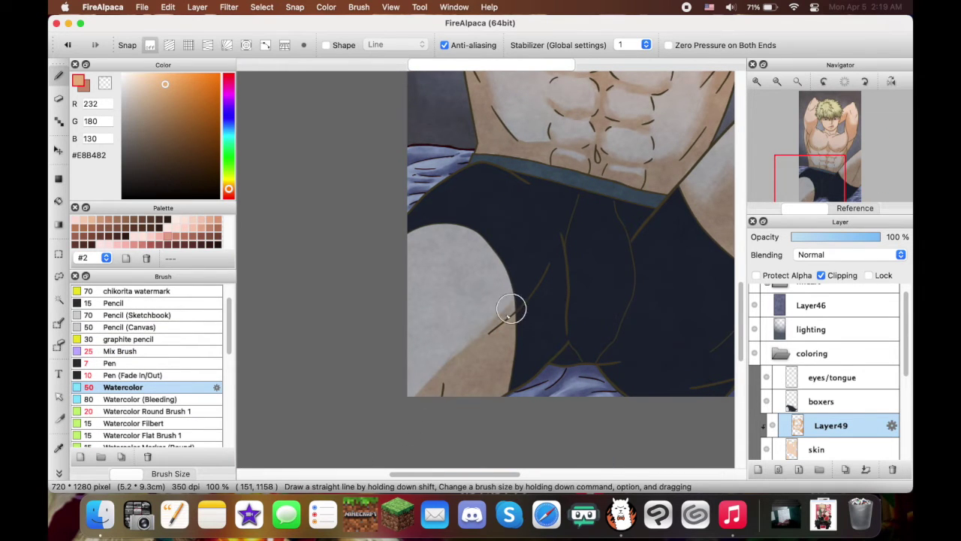
pyautogui.press('b')
pyautogui.scroll(-1, 605, 349)
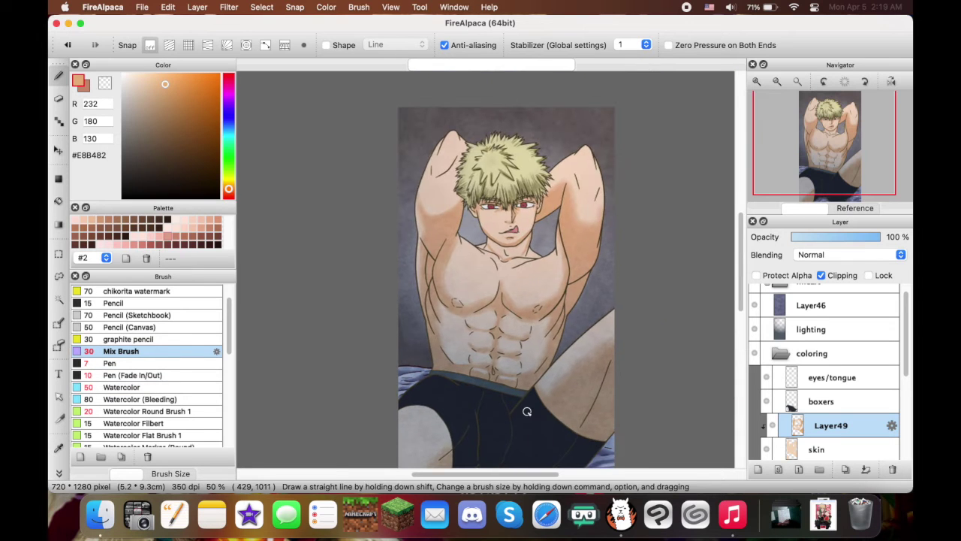
# Add a clipped layer above Layer49, and on Layer49 shade the neck with Watercolor at 15 px, cleaning up with the 15 px Eraser (Soft)
pyautogui.press('super+shift+n')
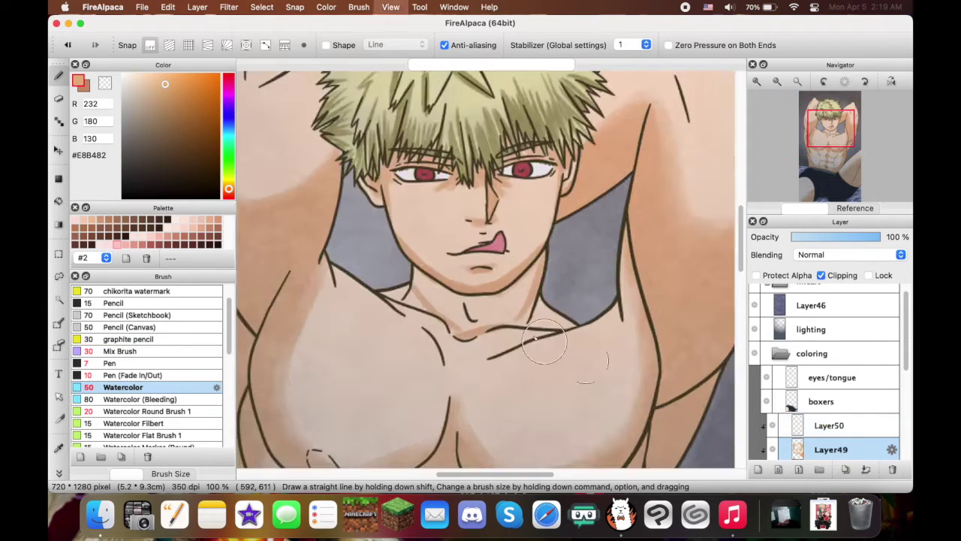
pyautogui.moveTo(544, 343)
pyautogui.mouseDown()
pyautogui.moveTo(425, 289)
pyautogui.moveTo(426, 279)
pyautogui.moveTo(450, 321)
pyautogui.moveTo(448, 294)
pyautogui.moveTo(421, 300)
pyautogui.moveTo(452, 263)
pyautogui.moveTo(516, 318)
pyautogui.moveTo(411, 308)
pyautogui.mouseUp()
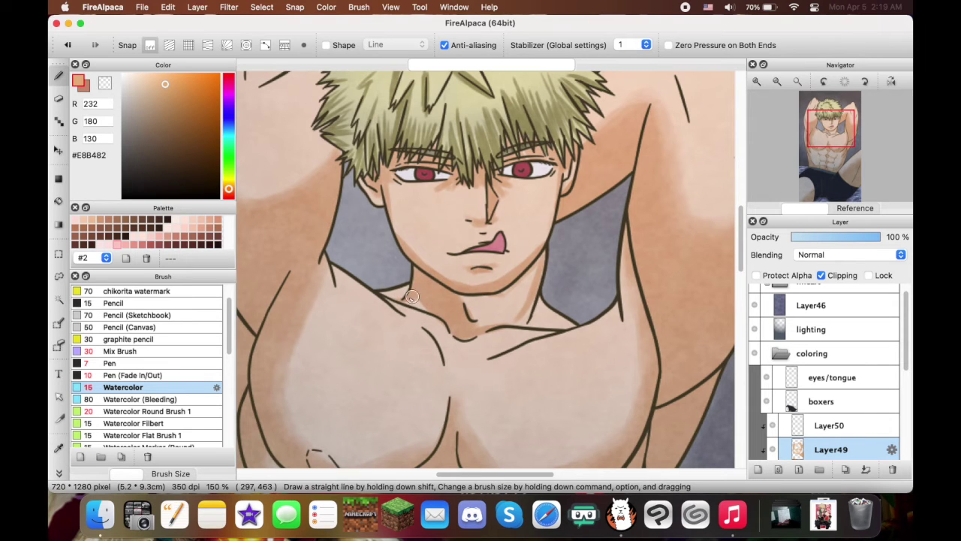
pyautogui.moveTo(440, 308)
pyautogui.mouseDown()
pyautogui.moveTo(511, 289)
pyautogui.moveTo(496, 330)
pyautogui.moveTo(515, 287)
pyautogui.mouseUp()
pyautogui.press('e')
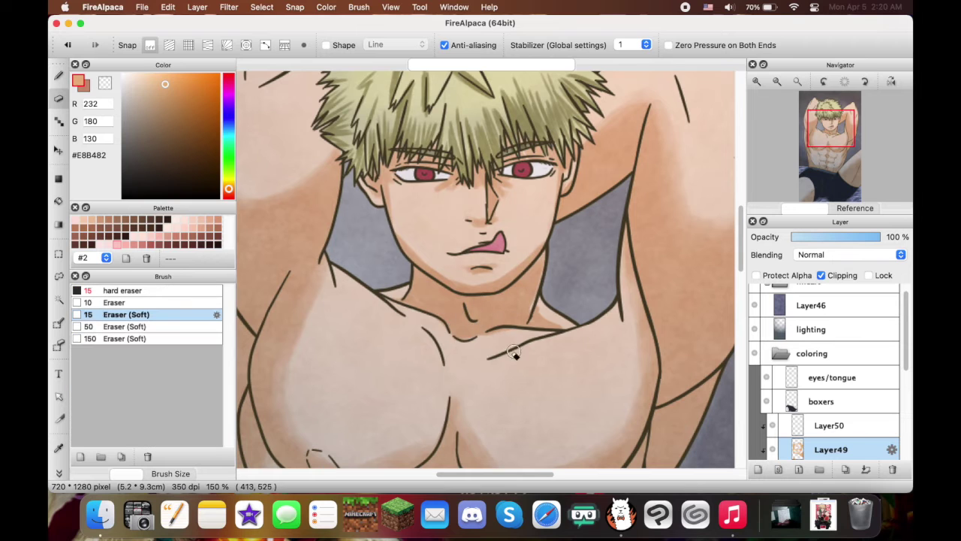
# Shade the sternum above the pectoral gap with Watercolor at 30 px and blend it using the Mix Brush at 30 px
pyautogui.scroll(-3, 515, 344)
pyautogui.press('b')
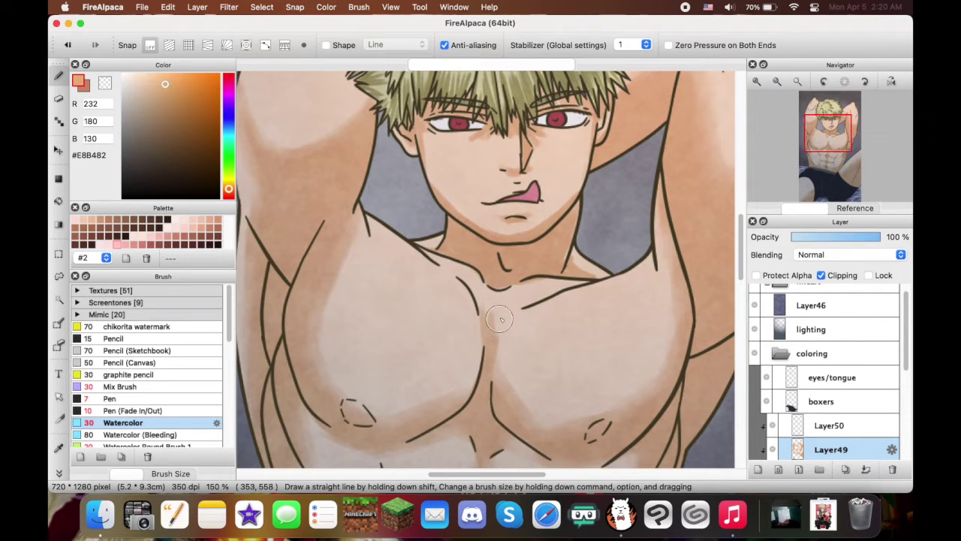
pyautogui.click(121, 385)
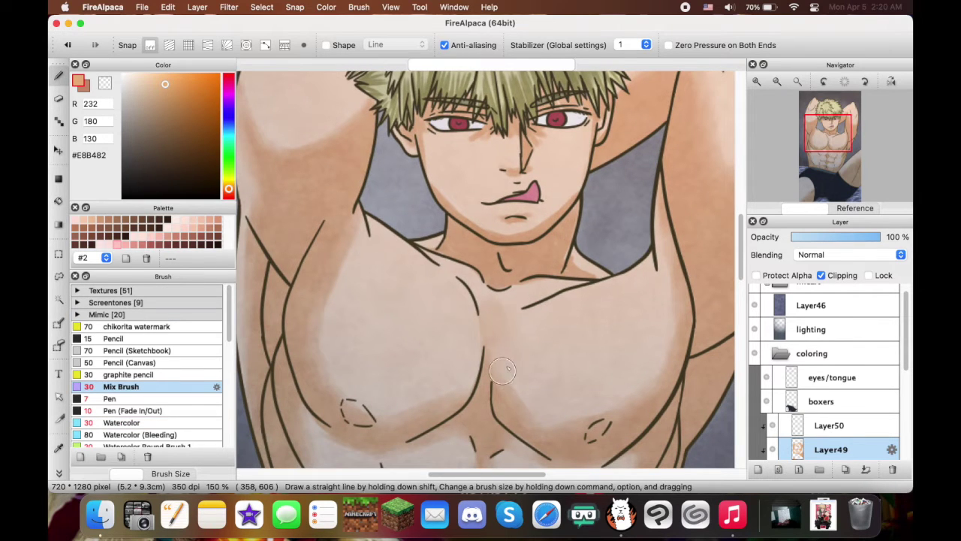
# Choose the darker skin tone #CD9073 and paint a deeper neck shadow under the jaw on Layer50 using Watercolor at 30 px
pyautogui.click(178, 412)
pyautogui.press('super+minus')
pyautogui.press('super+minus')
pyautogui.moveTo(533, 304); pyautogui.dragTo(518, 284)
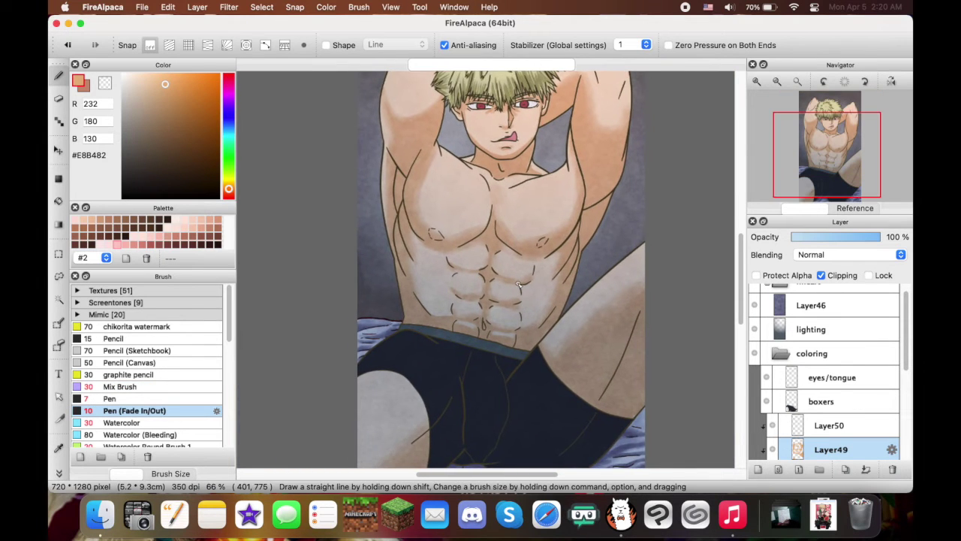
pyautogui.click(209, 227)
pyautogui.click(829, 425)
pyautogui.press('super+plus')
pyautogui.click(121, 422)
pyautogui.press('super+plus')
pyautogui.moveTo(507, 299); pyautogui.dragTo(518, 319)
pyautogui.moveTo(364, 229)
pyautogui.mouseDown()
pyautogui.moveTo(368, 304)
pyautogui.moveTo(394, 248)
pyautogui.moveTo(353, 316)
pyautogui.mouseUp()
pyautogui.moveTo(375, 300); pyautogui.dragTo(323, 319)
pyautogui.press('super+plus')
pyautogui.moveTo(389, 256)
pyautogui.mouseDown()
pyautogui.moveTo(439, 297)
pyautogui.moveTo(537, 232)
pyautogui.mouseUp()
pyautogui.moveTo(440, 274)
pyautogui.mouseDown()
pyautogui.moveTo(458, 334)
pyautogui.moveTo(431, 335)
pyautogui.moveTo(431, 351)
pyautogui.moveTo(536, 289)
pyautogui.moveTo(526, 229)
pyautogui.moveTo(510, 322)
pyautogui.mouseUp()
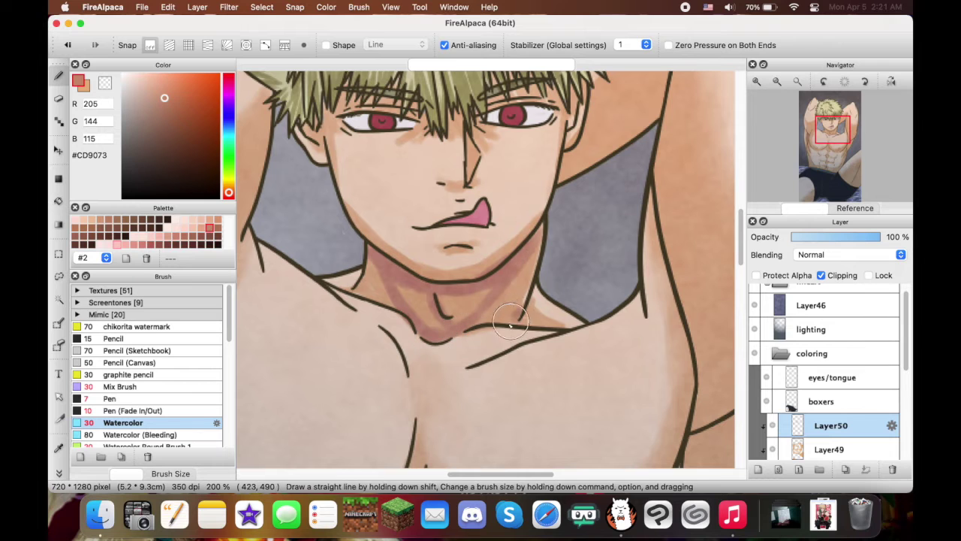
pyautogui.moveTo(403, 289)
pyautogui.mouseDown()
pyautogui.moveTo(428, 311)
pyautogui.moveTo(470, 308)
pyautogui.moveTo(469, 323)
pyautogui.mouseUp()
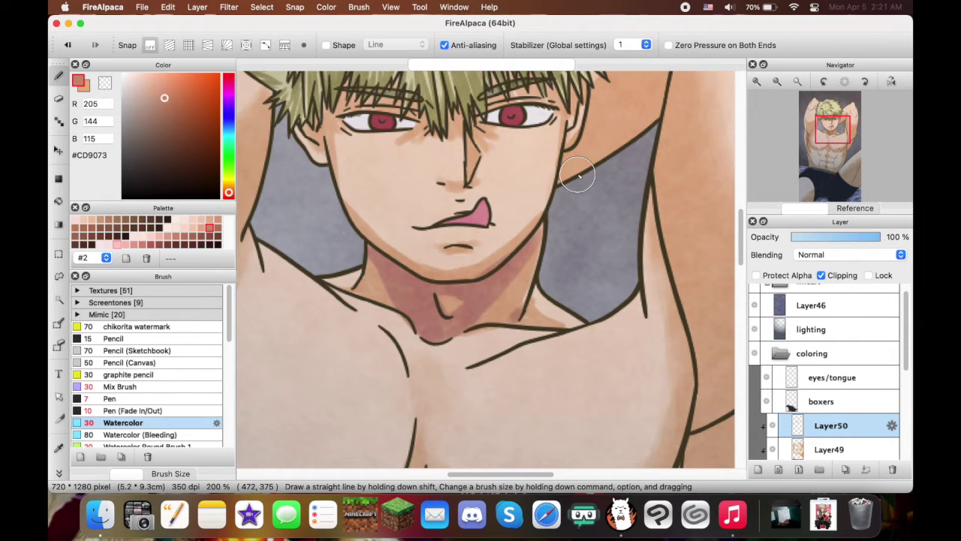
# Reduce Watercolor to 5 px and fill the shadow along the side of the nose
pyautogui.moveTo(523, 237); pyautogui.dragTo(503, 368)
pyautogui.press('super+plus')
pyautogui.press('[')
pyautogui.press('[')
pyautogui.press('[')
pyautogui.press('[')
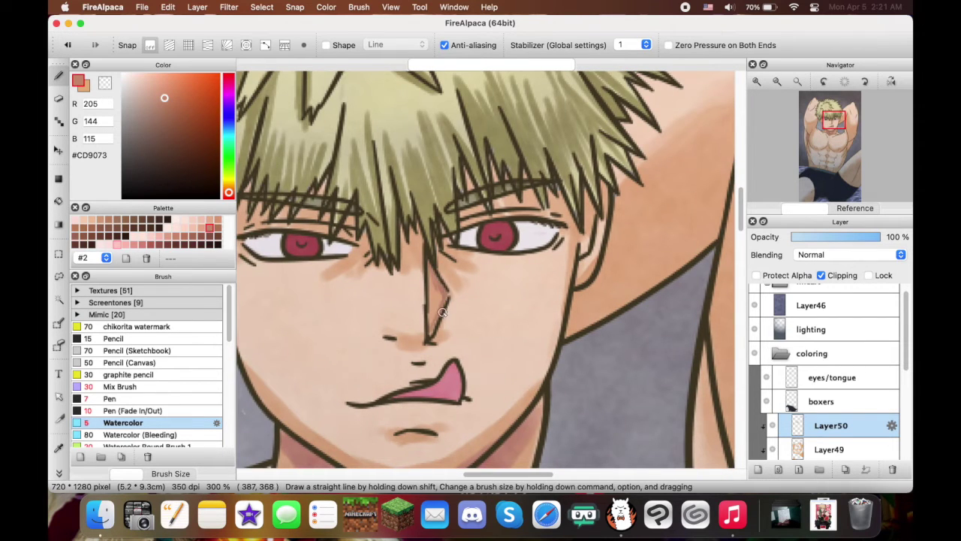
# Shade around and under both eyes with Watercolor at 10 px
pyautogui.hscroll(-3, 456, 274)
pyautogui.scroll(2, 435, 285)
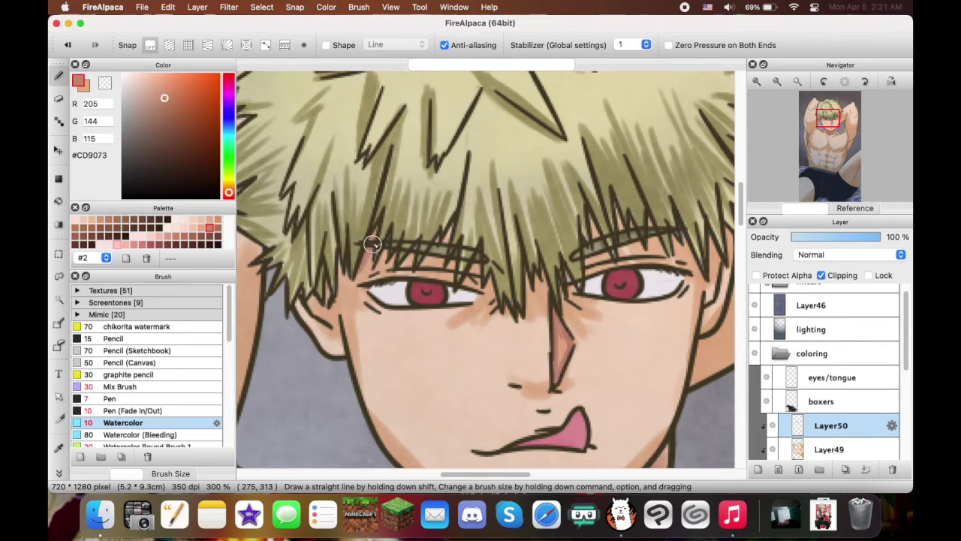
pyautogui.moveTo(368, 297); pyautogui.dragTo(473, 301)
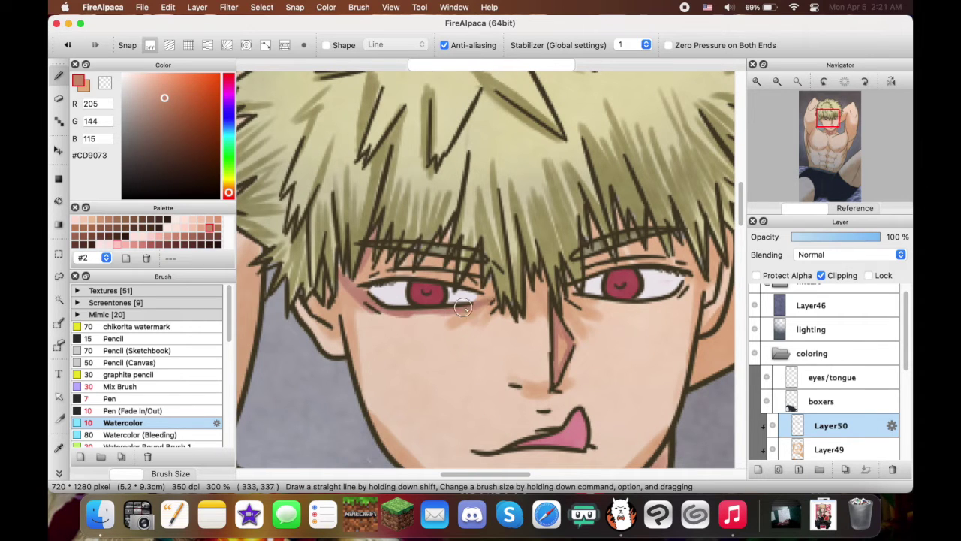
pyautogui.moveTo(569, 301); pyautogui.dragTo(680, 302)
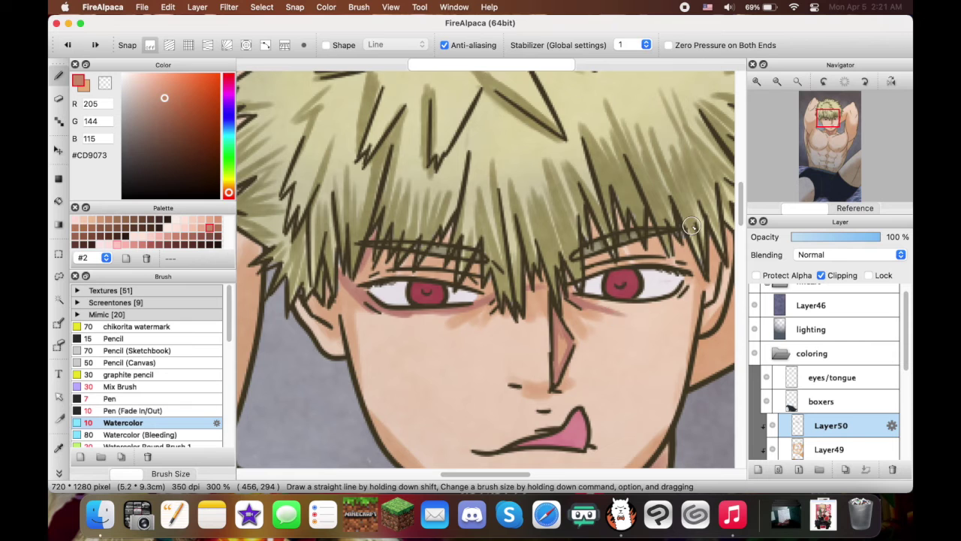
# Flip the canvas view horizontally and deepen the shadows around the left eye of the flipped view
pyautogui.press('h')
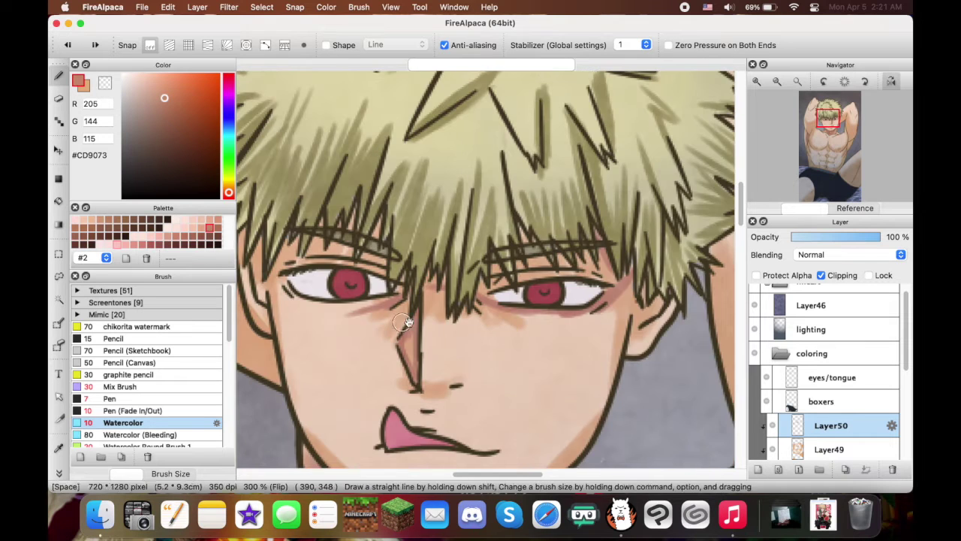
pyautogui.moveTo(370, 307); pyautogui.dragTo(451, 308)
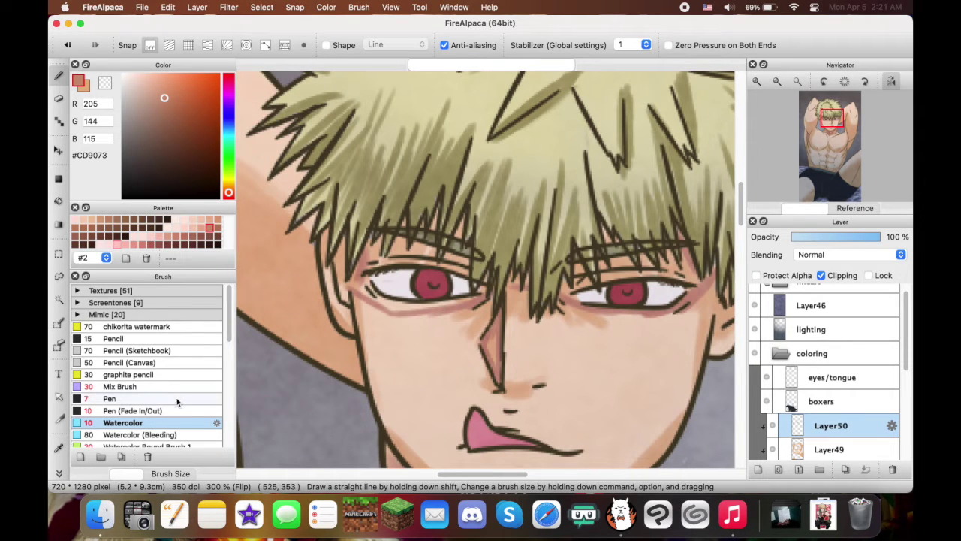
pyautogui.moveTo(347, 289)
pyautogui.mouseDown()
pyautogui.moveTo(338, 238)
pyautogui.moveTo(416, 250)
pyautogui.moveTo(498, 223)
pyautogui.mouseUp()
# Enlarge Watercolor to 20 px and shade the skin under the bangs, the ears, below the nose and along the upper lip
pyautogui.press(']')
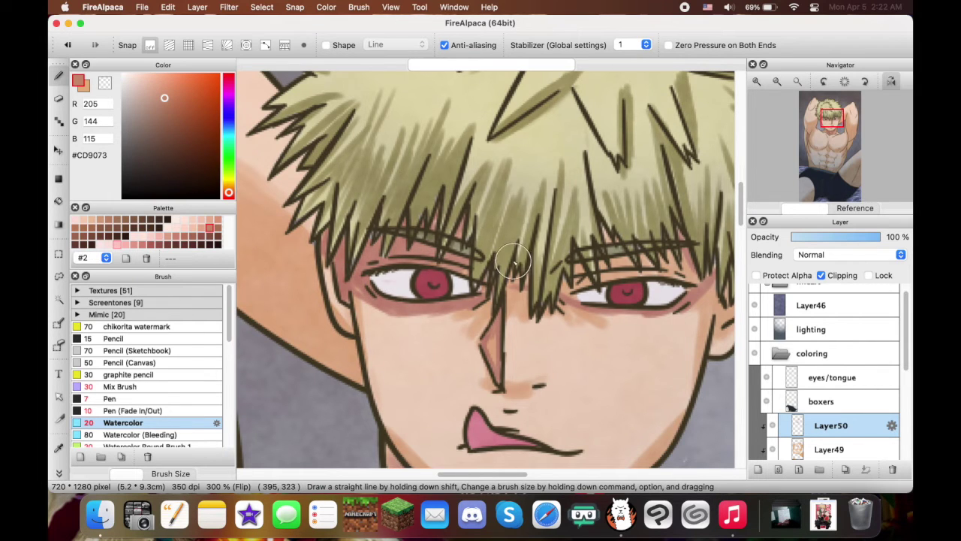
pyautogui.moveTo(671, 285); pyautogui.dragTo(577, 259)
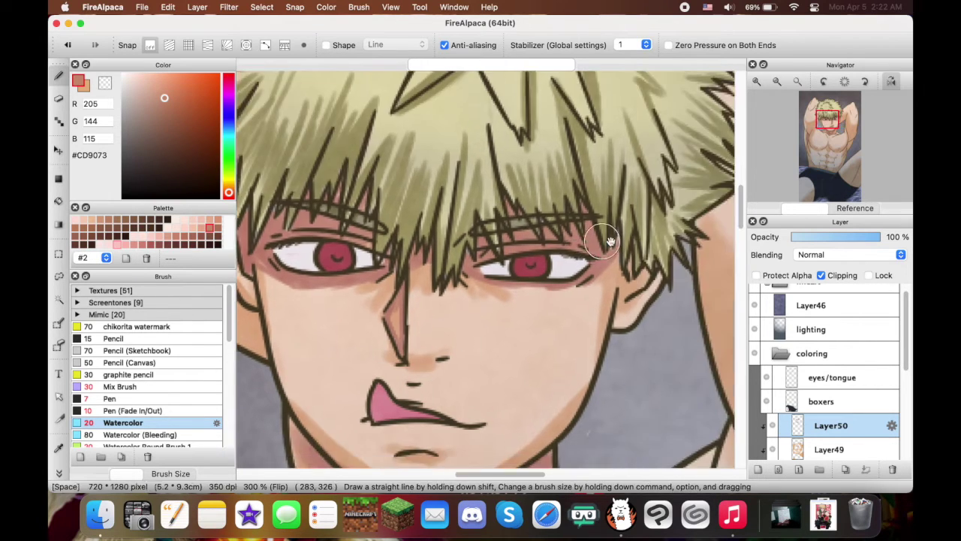
pyautogui.hscroll(-3, 614, 255)
pyautogui.scroll(-1, 614, 256)
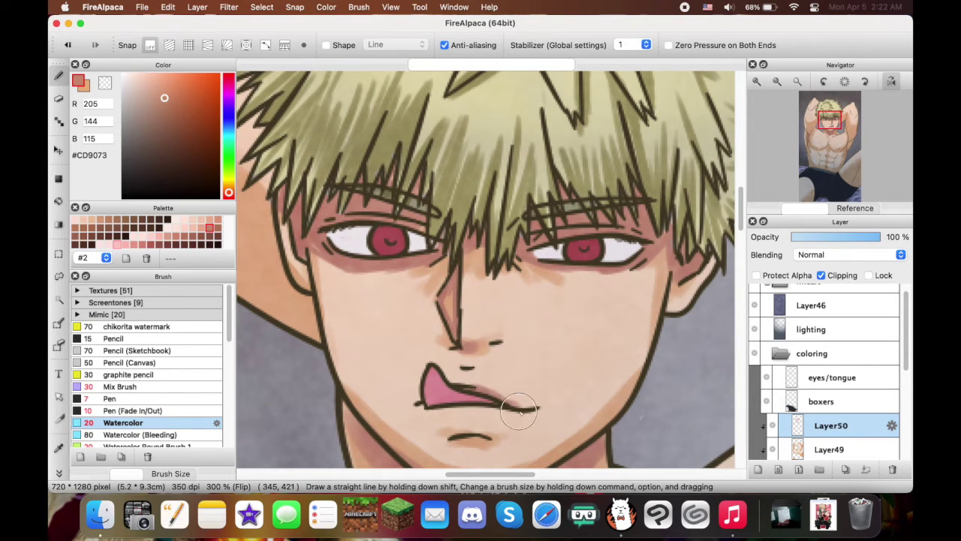
# Darken the corners of the mouth and the shadow under the chin with Watercolor at 20 px
pyautogui.scroll(-2, 428, 375)
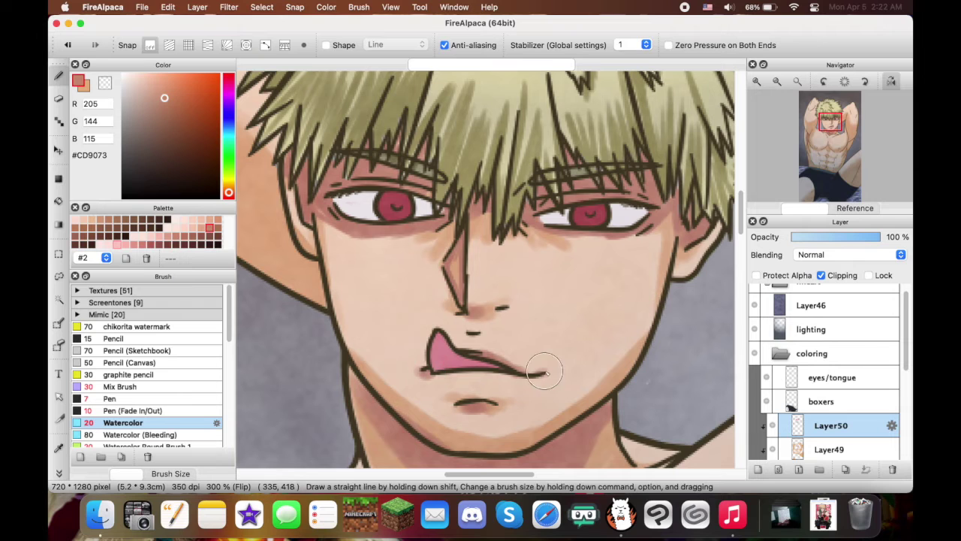
pyautogui.scroll(-3, 662, 262)
pyautogui.hscroll(-2, 662, 263)
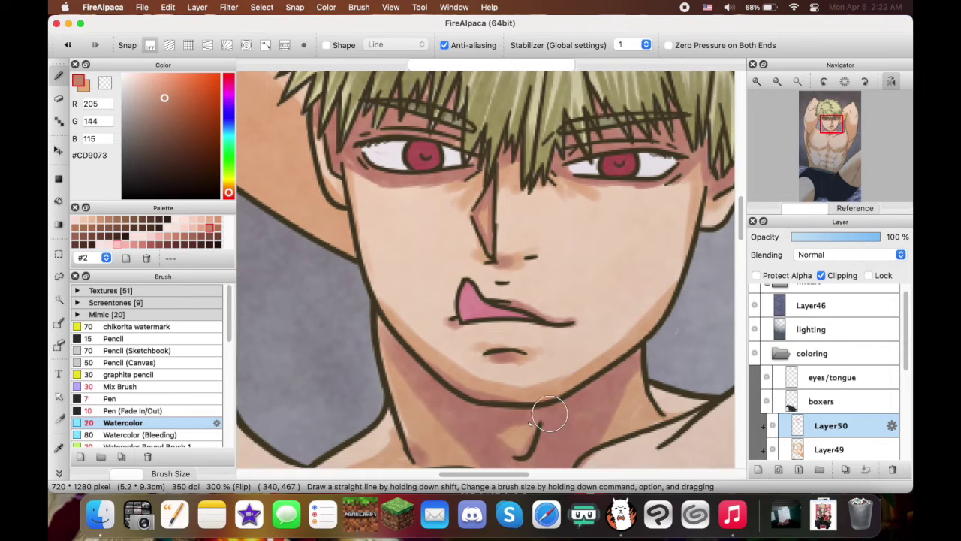
# Blend the face shadows around the eyes, ears and cheeks with Mix Brush, reducing it from 15 to 10 px
pyautogui.press('m')
pyautogui.scroll(-4, 615, 371)
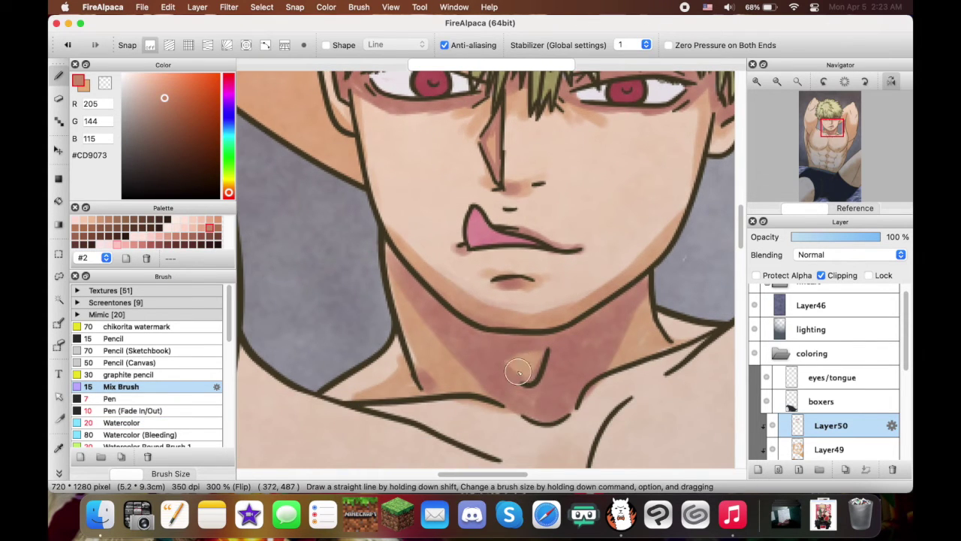
pyautogui.scroll(10, 605, 373)
pyautogui.hscroll(3, 605, 374)
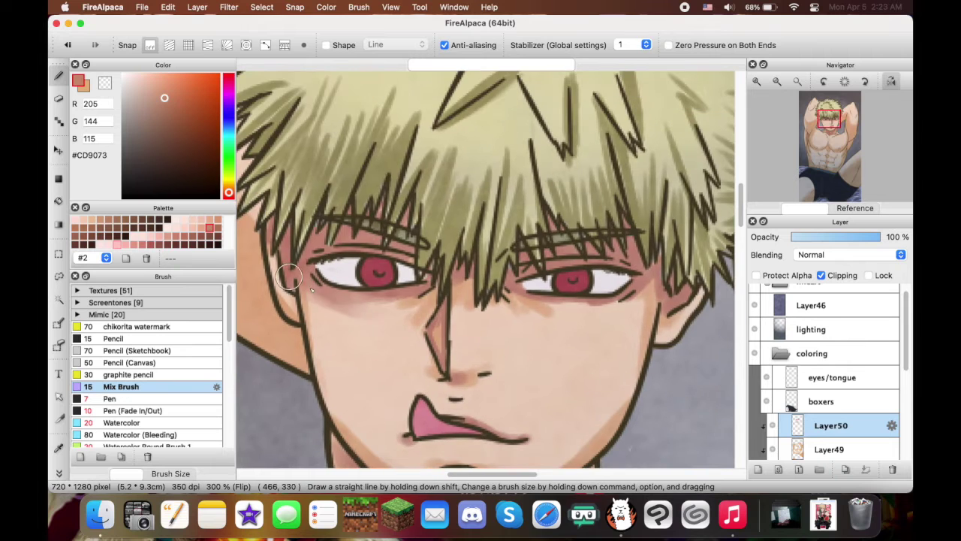
pyautogui.moveTo(500, 280); pyautogui.dragTo(653, 274)
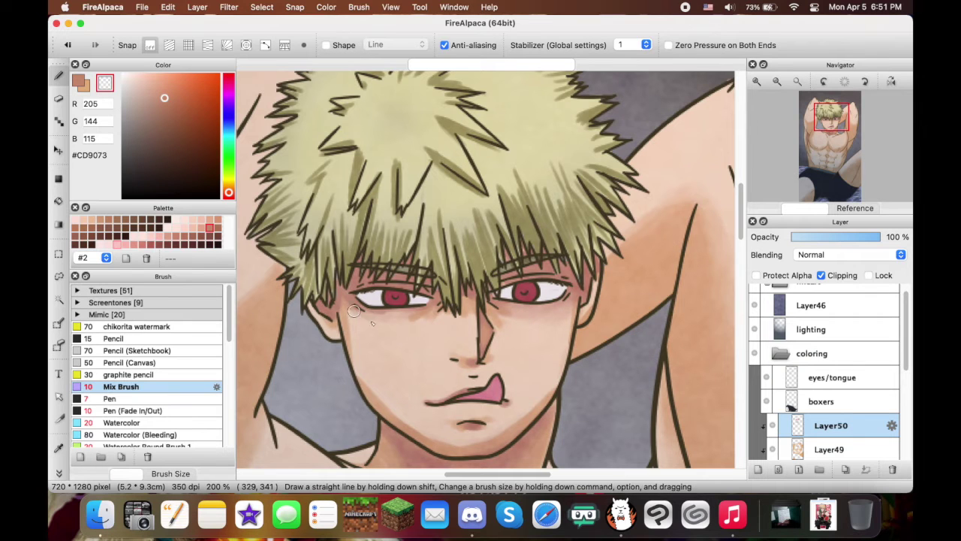
pyautogui.moveTo(353, 307); pyautogui.dragTo(341, 298)
# Switch to Watercolor at 20 px and shade the base of the neck and the gap beside the armpit at the drawing's left
pyautogui.scroll(-10, 571, 298)
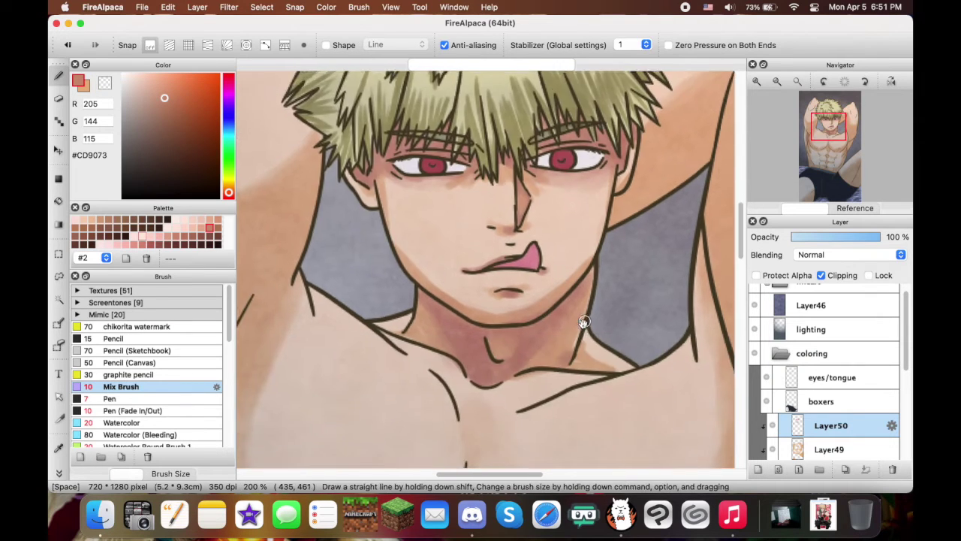
pyautogui.press('Down')
pyautogui.press('Down')
pyautogui.press('Down')
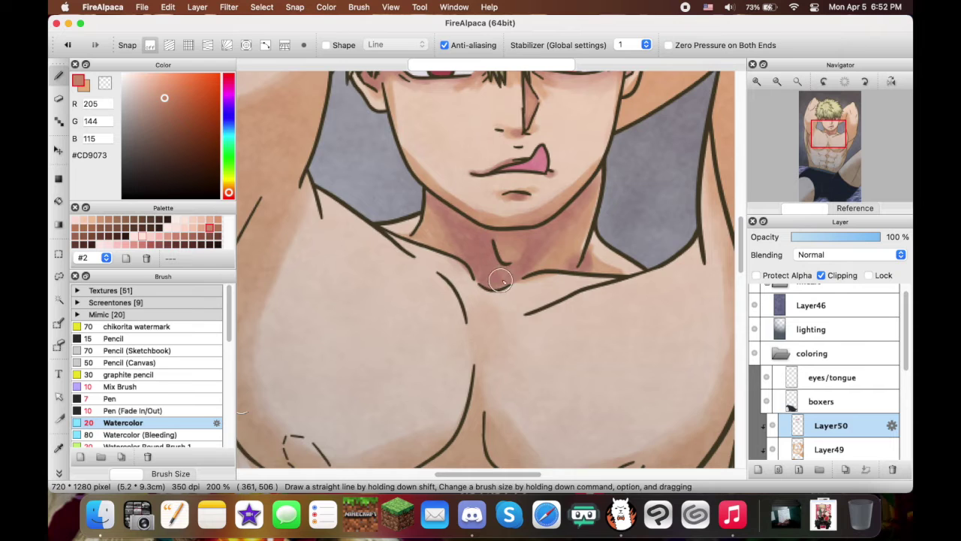
pyautogui.scroll(-5, 502, 279)
pyautogui.scroll(10, 379, 278)
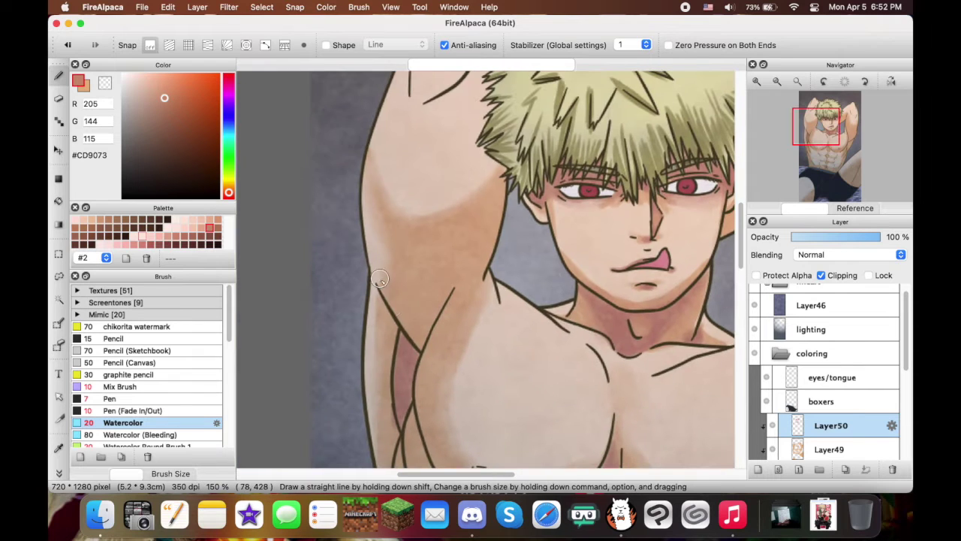
# Shade the undersides of both pectorals, the outer edge of the left one and the cleft between them with Watercolor
pyautogui.scroll(-3, 449, 298)
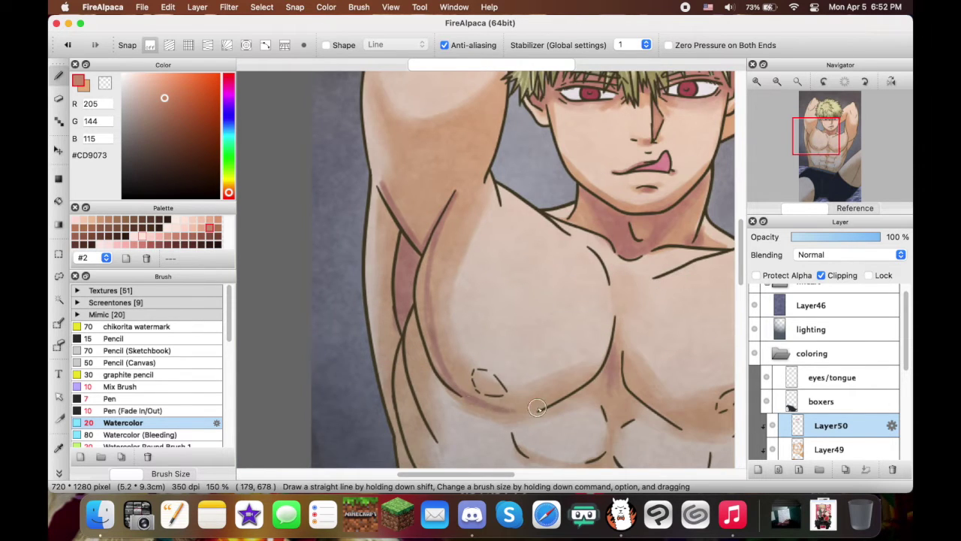
pyautogui.hscroll(5, 497, 409)
pyautogui.scroll(-2, 497, 409)
pyautogui.hscroll(2, 581, 326)
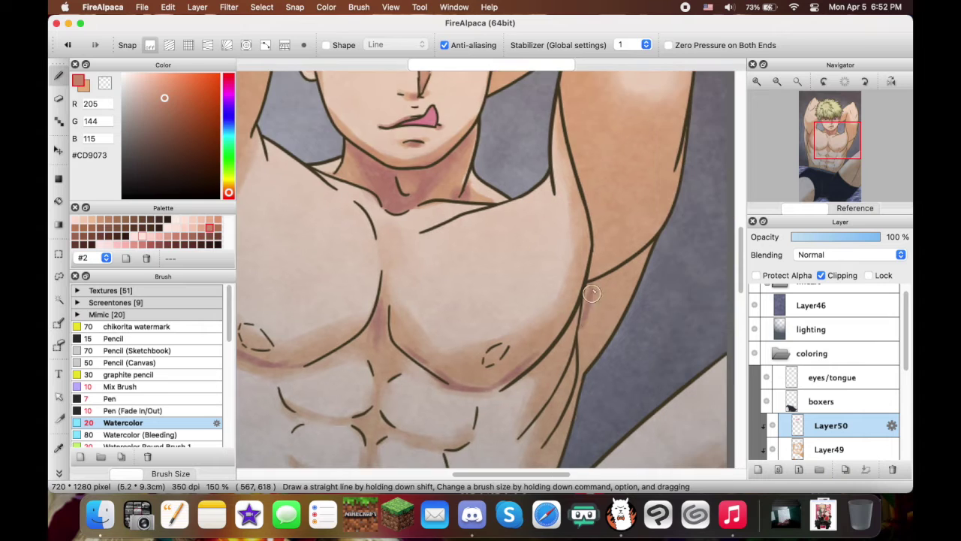
# Shade the ribs, armpit and lower part of the raised arm on the drawing's right side with Watercolor at 20 px
pyautogui.scroll(-2, 585, 309)
pyautogui.hscroll(-1, 585, 310)
pyautogui.moveTo(570, 338)
pyautogui.mouseDown()
pyautogui.moveTo(609, 264)
pyautogui.moveTo(600, 321)
pyautogui.moveTo(623, 248)
pyautogui.moveTo(662, 176)
pyautogui.moveTo(634, 218)
pyautogui.mouseUp()
pyautogui.scroll(4, 569, 233)
pyautogui.hscroll(1, 569, 233)
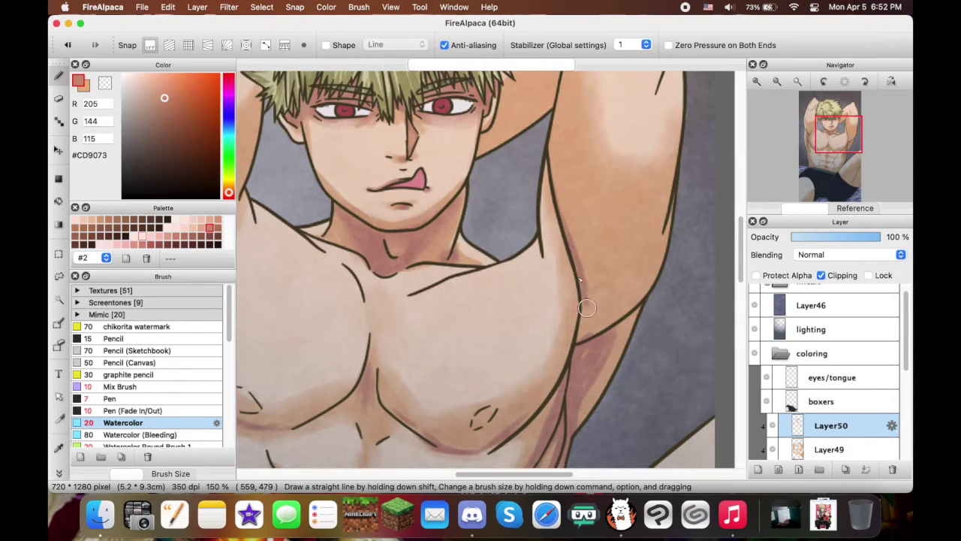
pyautogui.moveTo(628, 301)
pyautogui.mouseDown()
pyautogui.moveTo(593, 342)
pyautogui.moveTo(604, 307)
pyautogui.mouseUp()
pyautogui.scroll(-2, 599, 238)
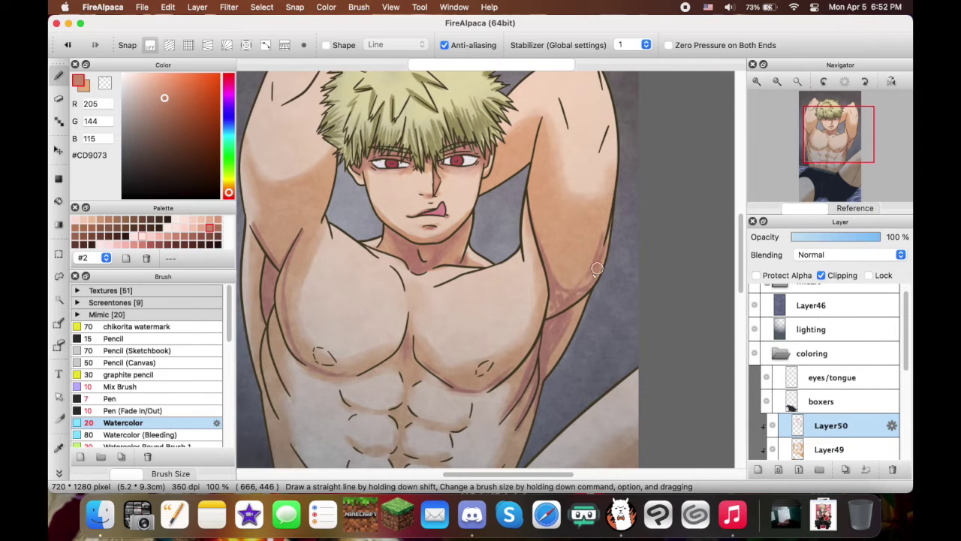
# Shade the armpit and the rib contours along the drawing's left side of the torso with Watercolor
pyautogui.hscroll(-2, 577, 293)
pyautogui.rightClick(509, 515)
pyautogui.click(353, 247)
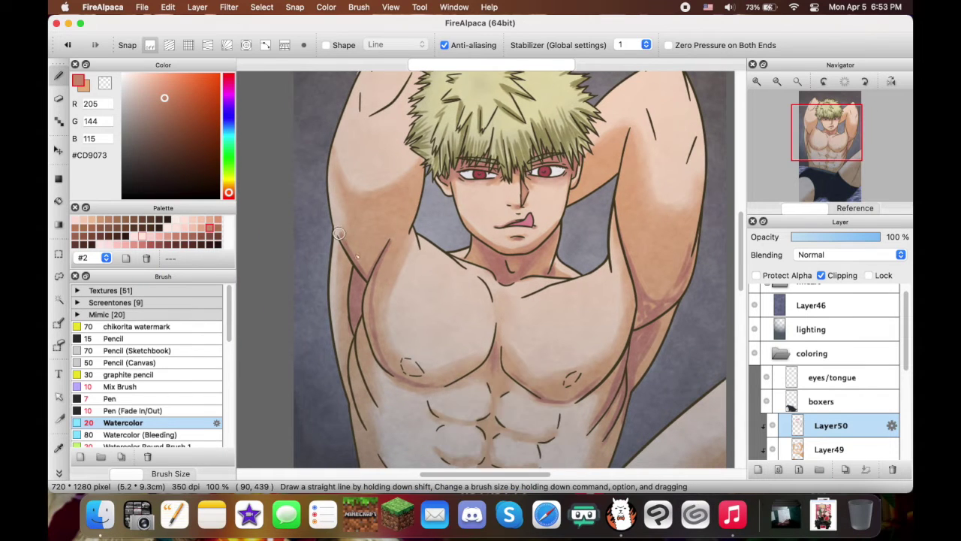
pyautogui.scroll(2, 411, 300)
pyautogui.scroll(-4, 412, 300)
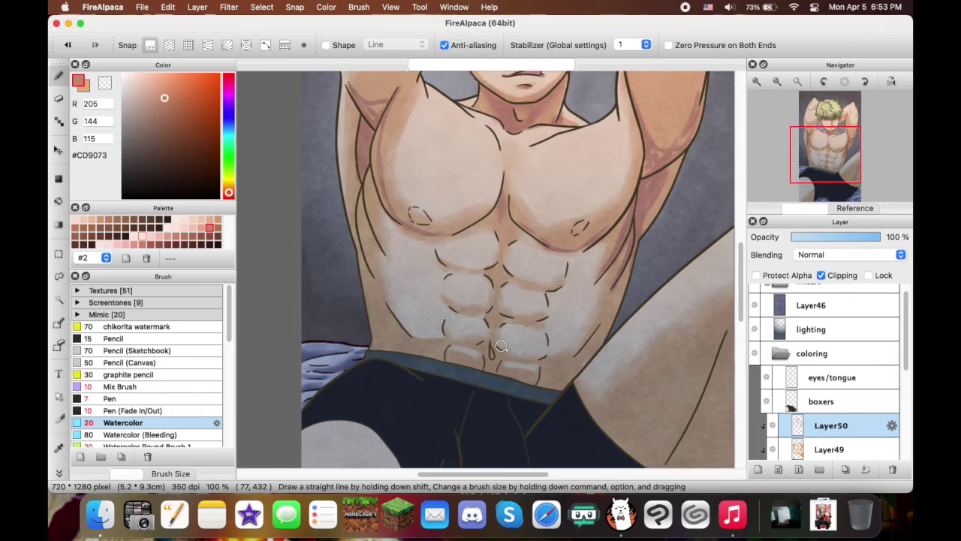
pyautogui.scroll(2, 316, 118)
pyautogui.moveTo(300, 146)
pyautogui.mouseDown()
pyautogui.moveTo(321, 280)
pyautogui.moveTo(298, 147)
pyautogui.mouseUp()
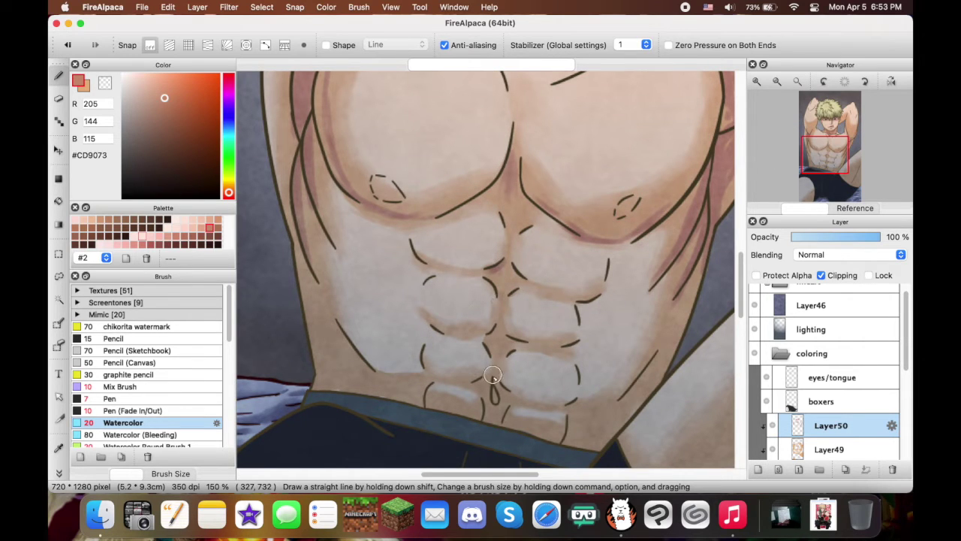
# Shade both sides of the waist, the center line of the abdomen and the undersides of the abs with Watercolor
pyautogui.moveTo(354, 378); pyautogui.dragTo(395, 394)
pyautogui.moveTo(654, 378); pyautogui.dragTo(584, 433)
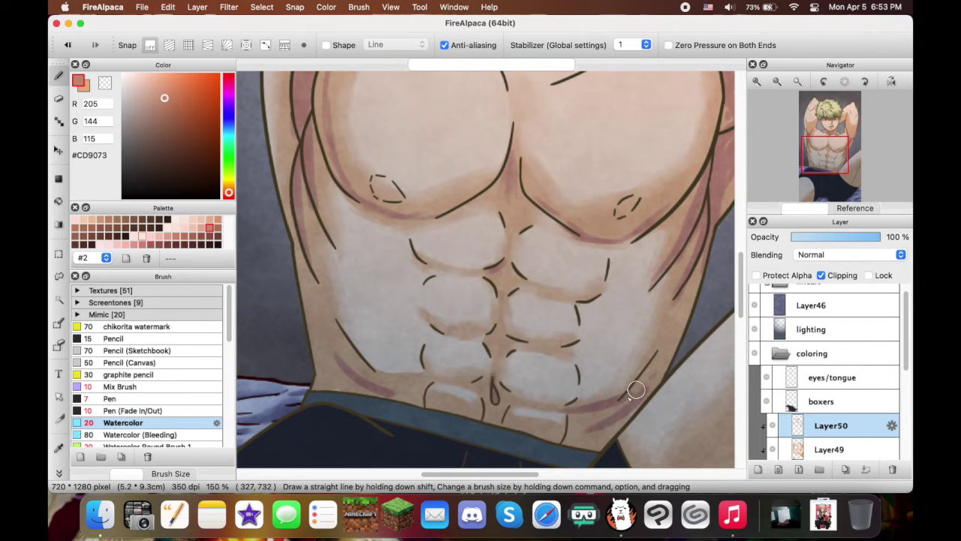
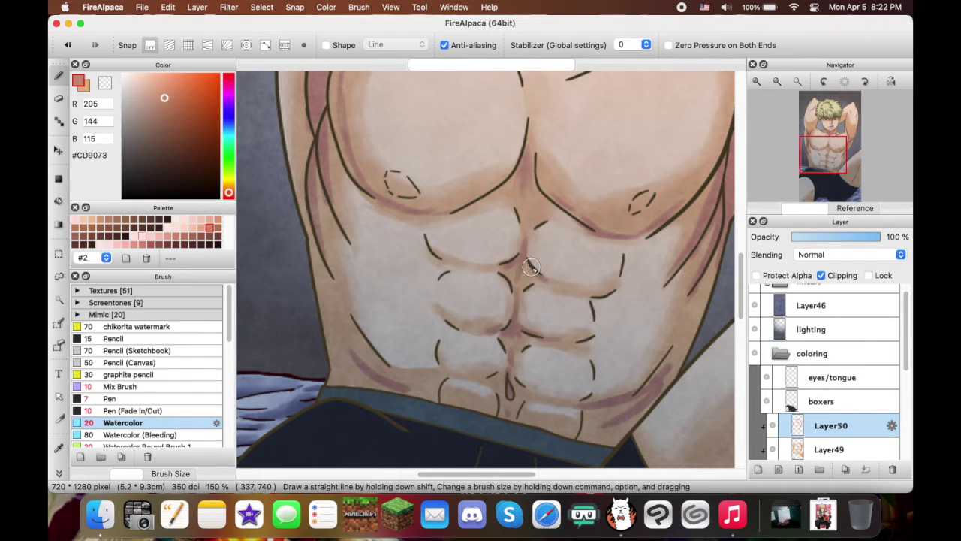
pyautogui.scroll(-5, 500, 270)
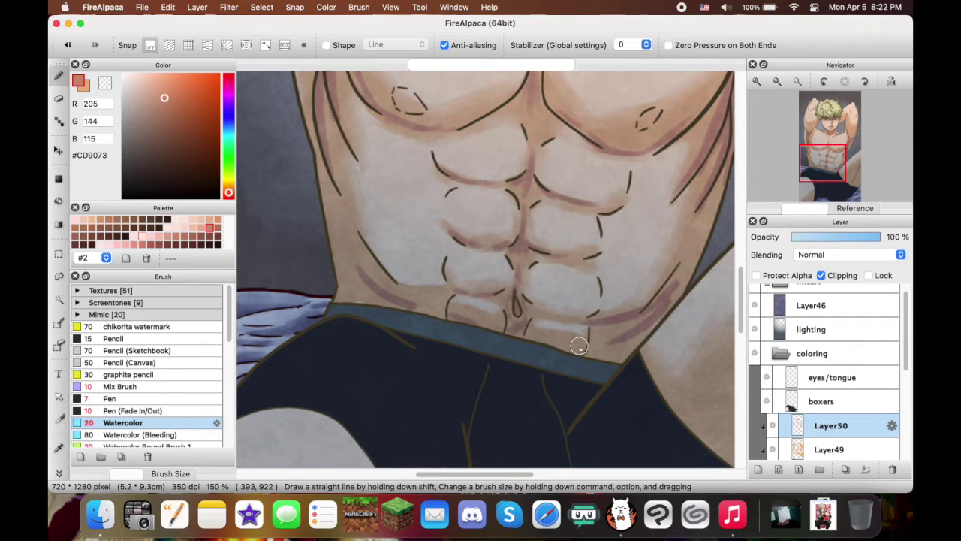
pyautogui.press('h')
pyautogui.press('h')
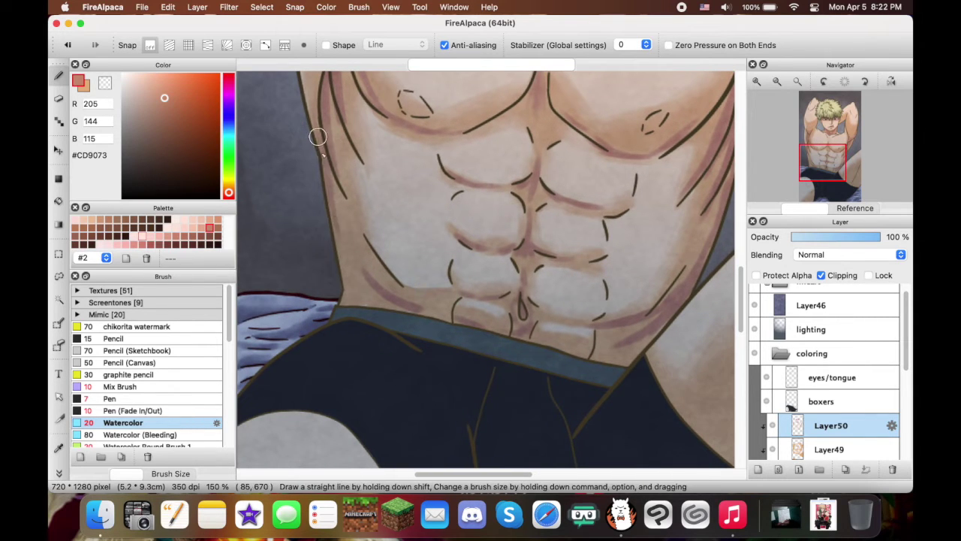
# Enlarge Watercolor to 50 px, shade the undersides of both thighs and blend them with Mix Brush at 50 px
pyautogui.scroll(-5, 364, 300)
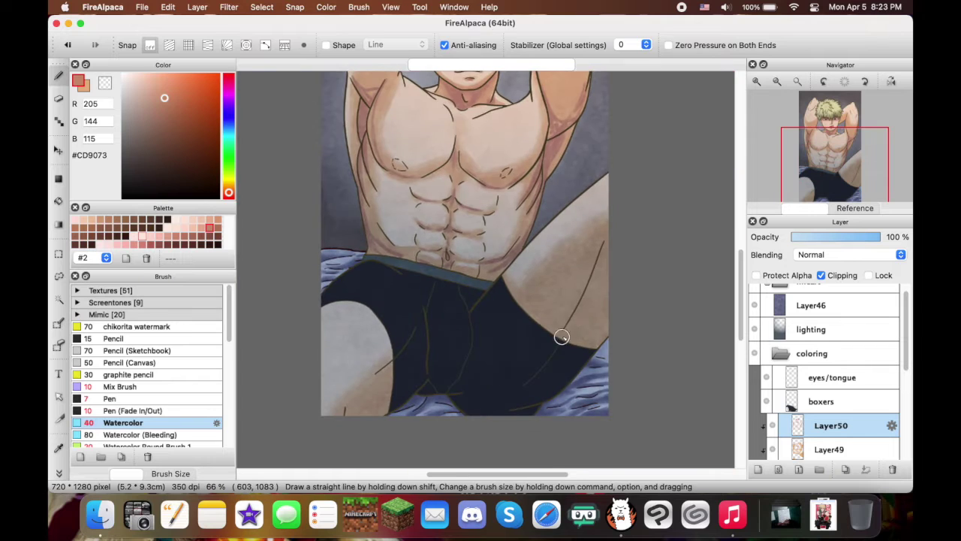
pyautogui.moveTo(566, 335); pyautogui.dragTo(611, 326)
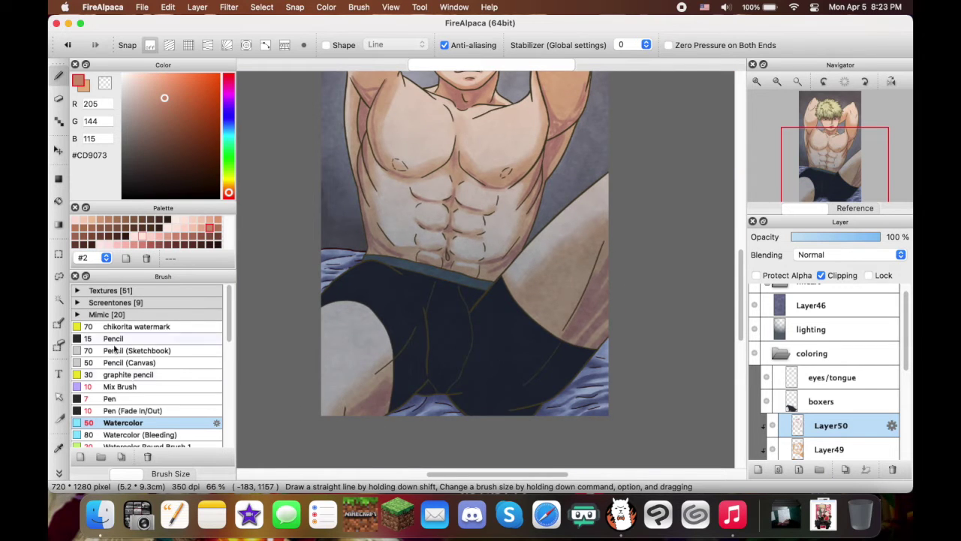
pyautogui.click(120, 386)
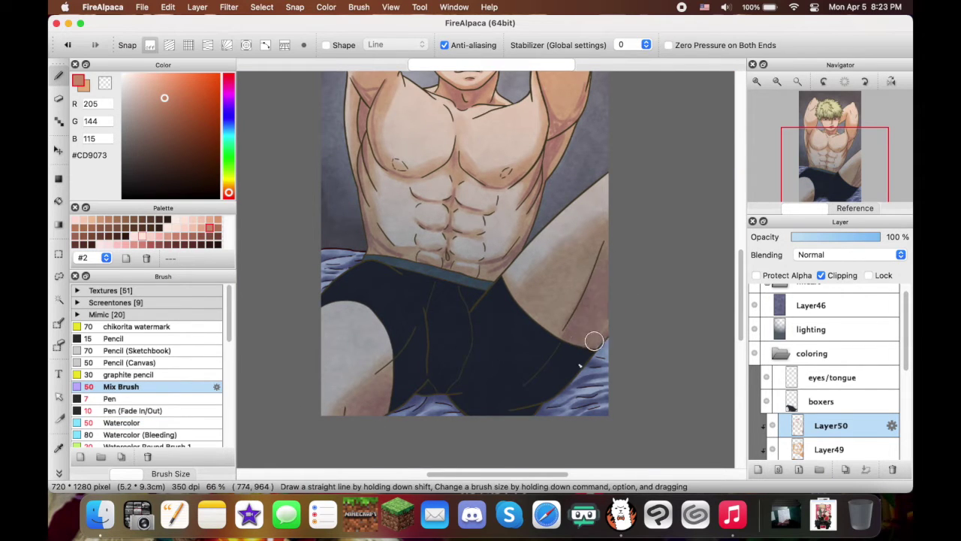
# Fill the armpit shadow on the drawing's left with the Pen at 12 px and blend it with Mix Brush at 12 px
pyautogui.scroll(3, 525, 304)
pyautogui.scroll(5, 511, 316)
pyautogui.press('p')
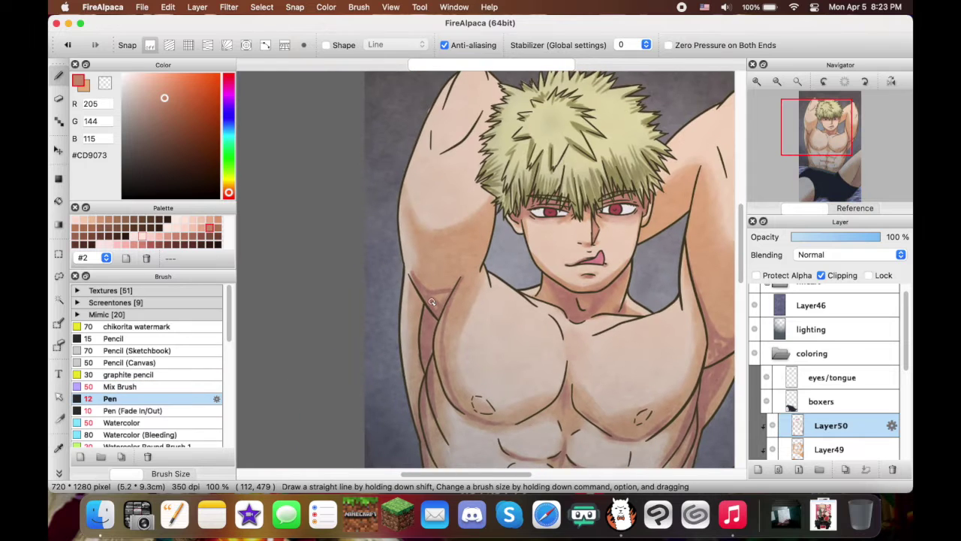
pyautogui.click(157, 387)
pyautogui.scroll(3, 394, 266)
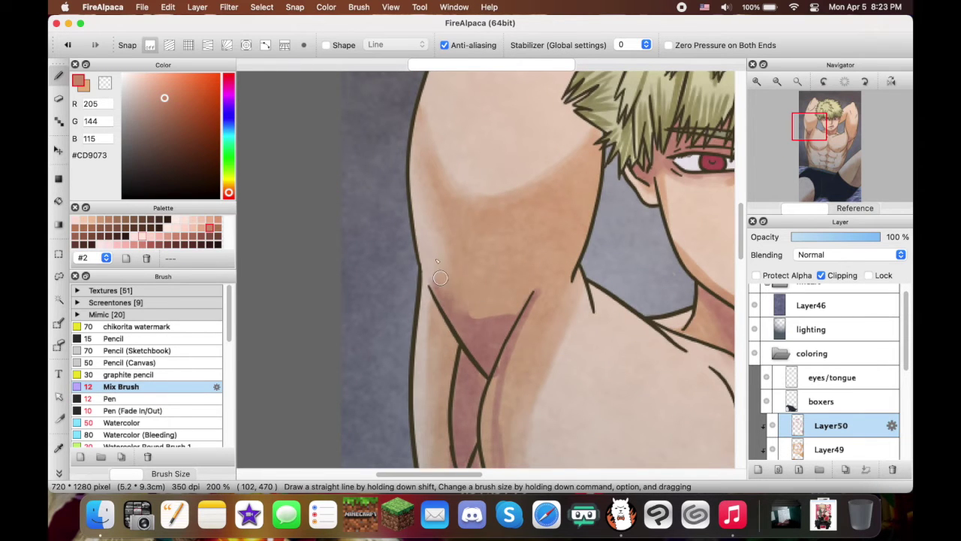
pyautogui.scroll(-5, 505, 287)
# Widen the shadow along the outer edge and underside of the left pectoral, starting with the Pen at 12 px
pyautogui.press('p')
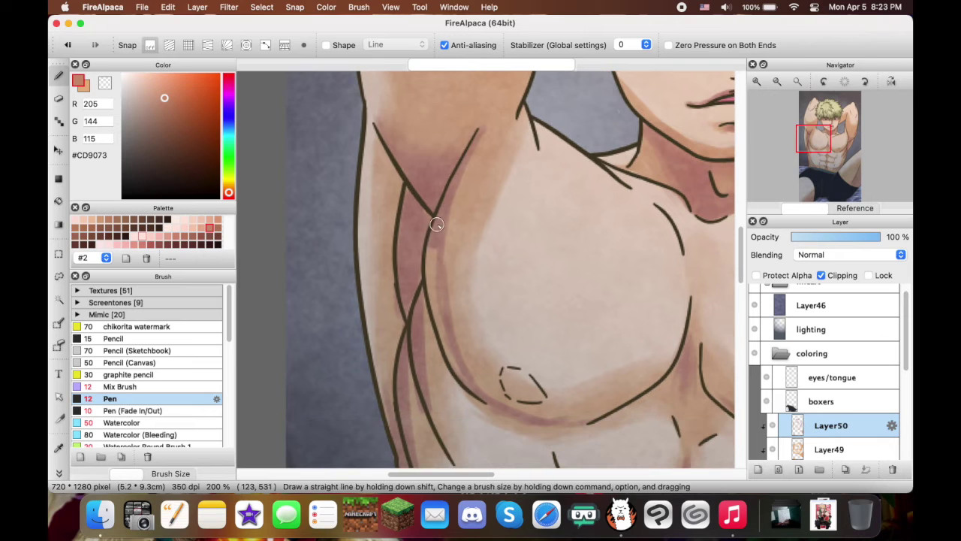
pyautogui.press('w')
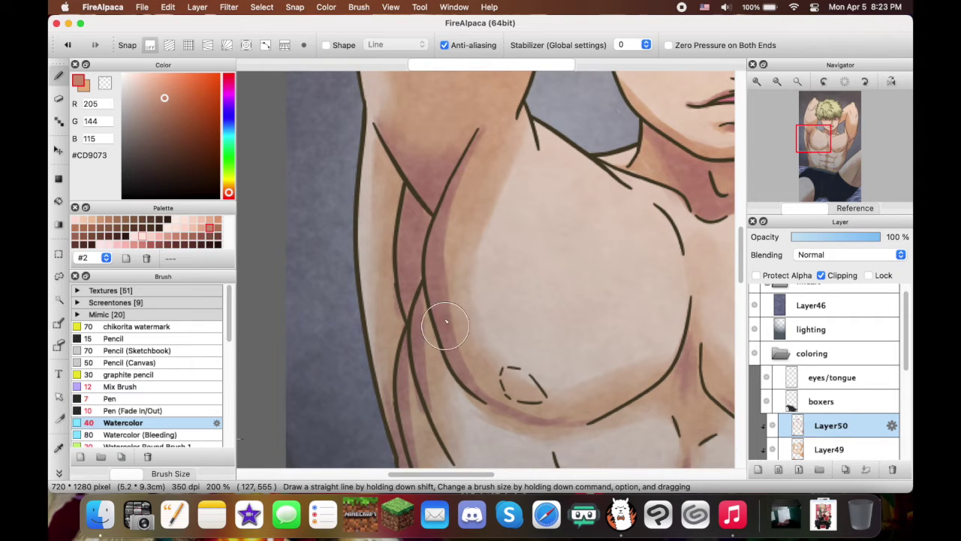
pyautogui.scroll(-4, 465, 308)
# Blend the shadows around the edges and undersides of both pectorals with Mix Brush at 15 px
pyautogui.press('m')
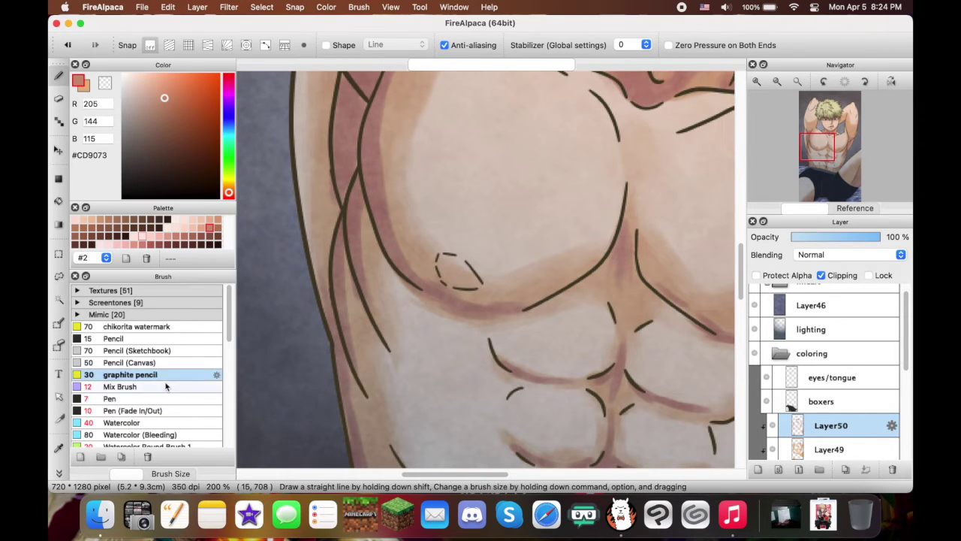
pyautogui.scroll(-2, 342, 255)
pyautogui.scroll(2, 378, 193)
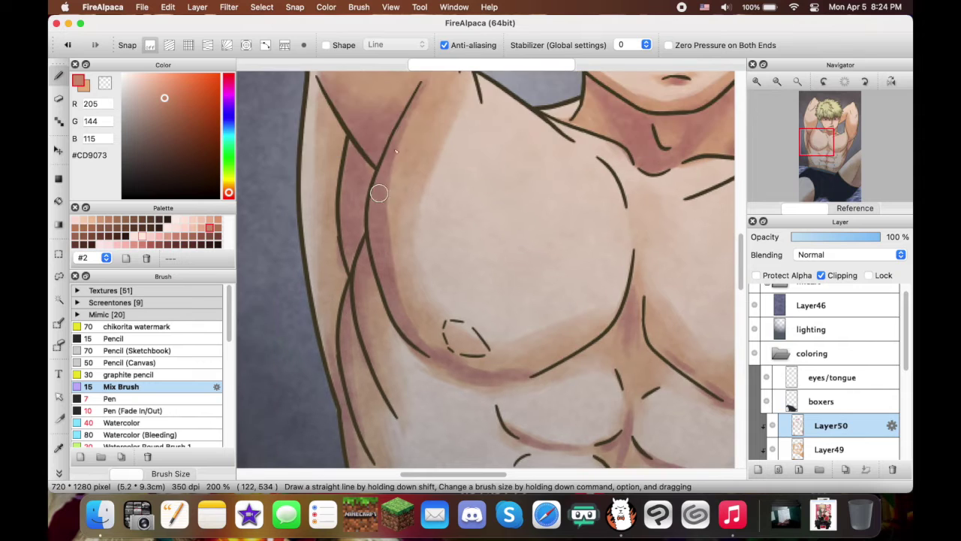
pyautogui.scroll(-2, 393, 279)
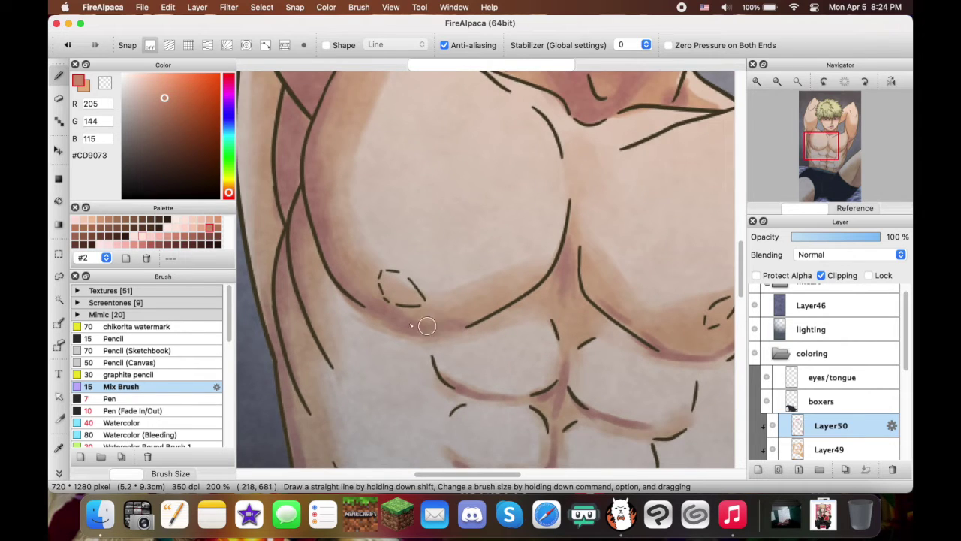
pyautogui.scroll(-3, 426, 325)
pyautogui.hscroll(3, 440, 225)
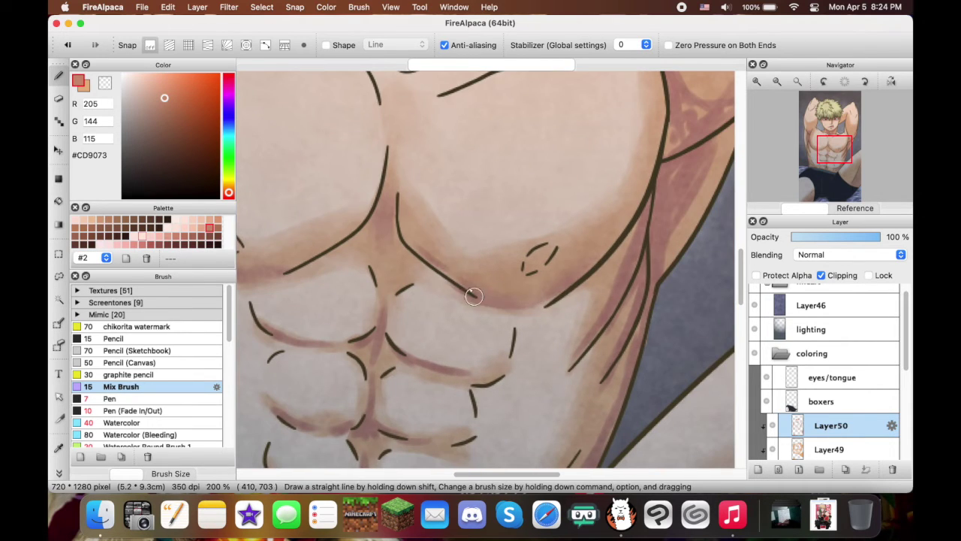
# Blend the shadows beneath the abs and along the center line of the abdomen with Mix Brush at 15 px
pyautogui.scroll(-3, 473, 296)
pyautogui.hscroll(-2, 435, 286)
pyautogui.scroll(-2, 419, 278)
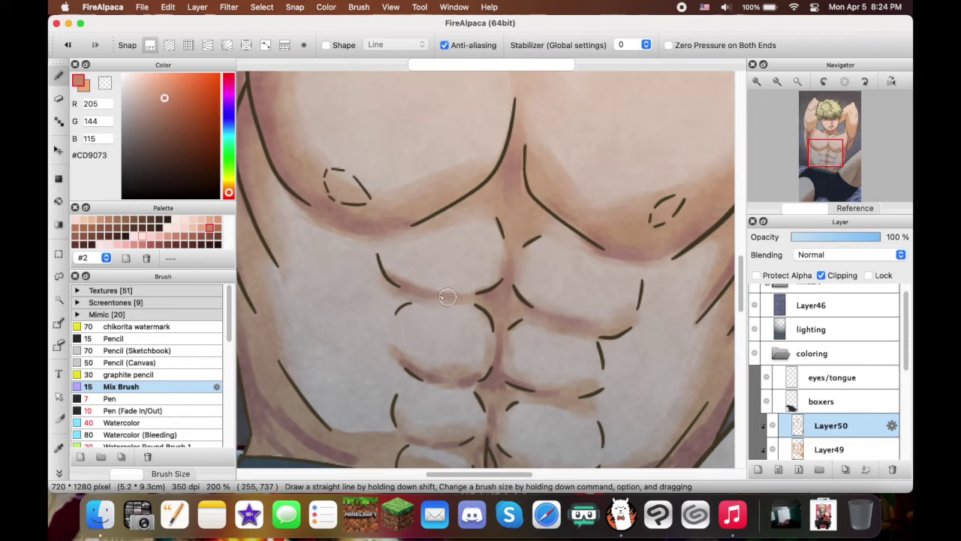
pyautogui.hscroll(-3, 425, 285)
pyautogui.scroll(-3, 549, 318)
pyautogui.hscroll(1, 495, 311)
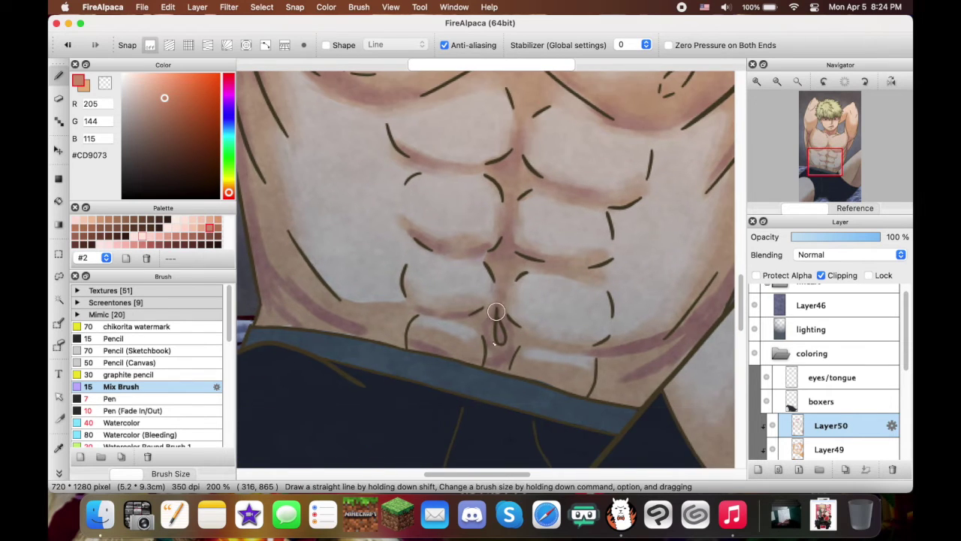
# Blend the shadows along both sides of the waist and up the ribs with Mix Brush at 15 px
pyautogui.hscroll(-5, 427, 350)
pyautogui.scroll(2, 420, 330)
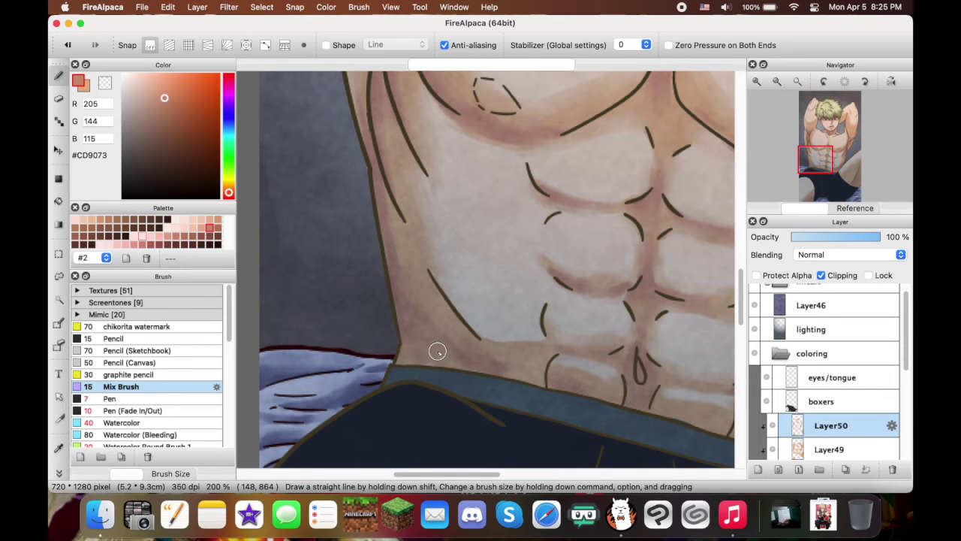
pyautogui.hscroll(9, 421, 300)
pyautogui.scroll(-2, 421, 301)
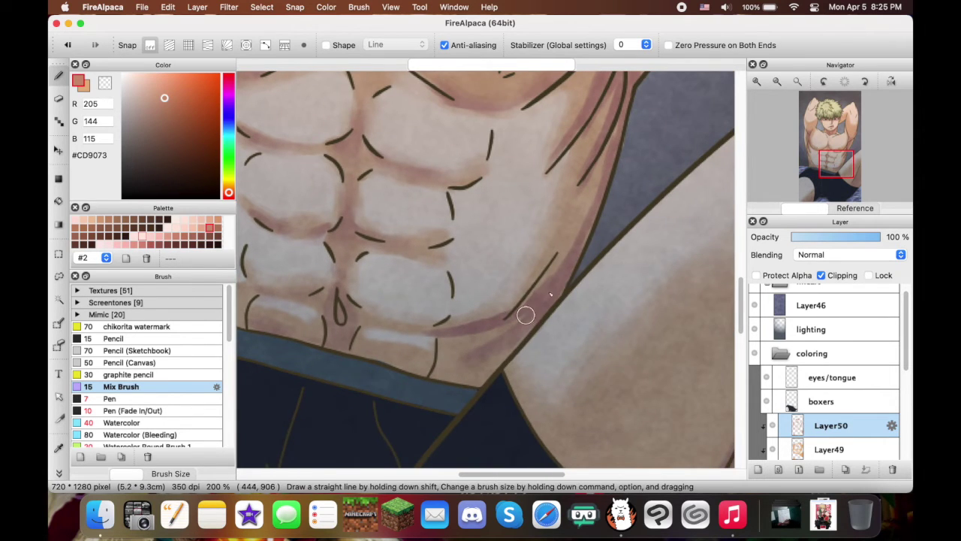
pyautogui.scroll(5, 546, 275)
pyautogui.hscroll(4, 493, 284)
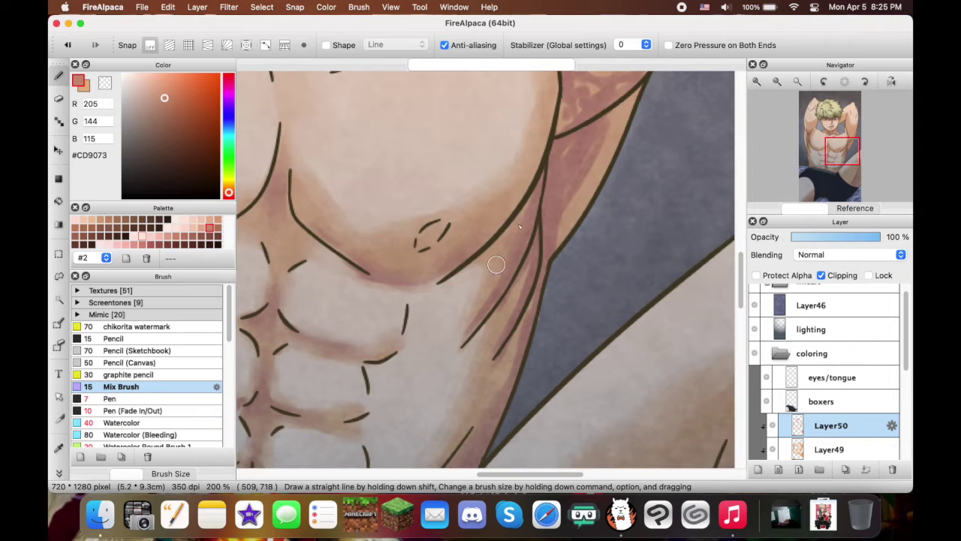
# Blend the shadows on the raised arm and armpit beside the chest with Mix Brush at 15 px
pyautogui.scroll(5, 510, 249)
pyautogui.hscroll(2, 495, 278)
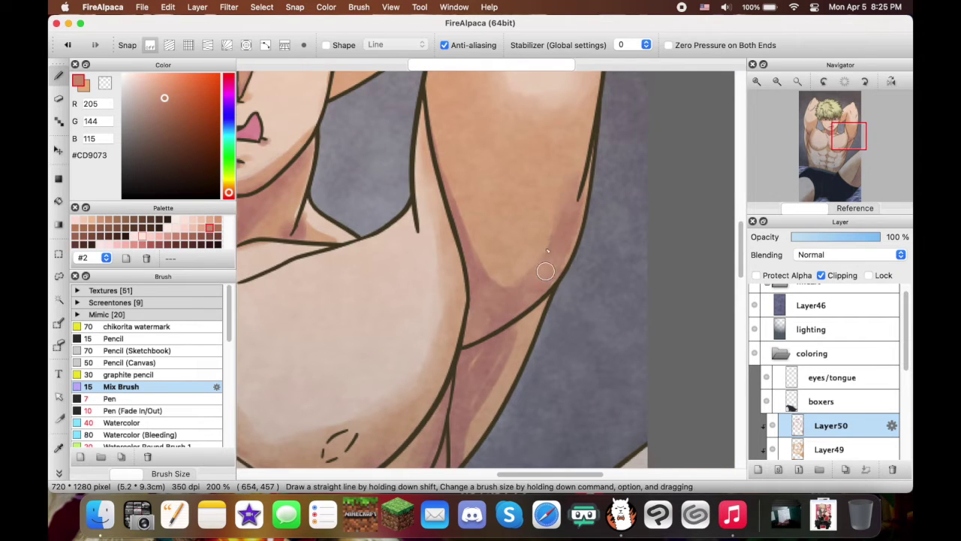
pyautogui.scroll(-5, 480, 342)
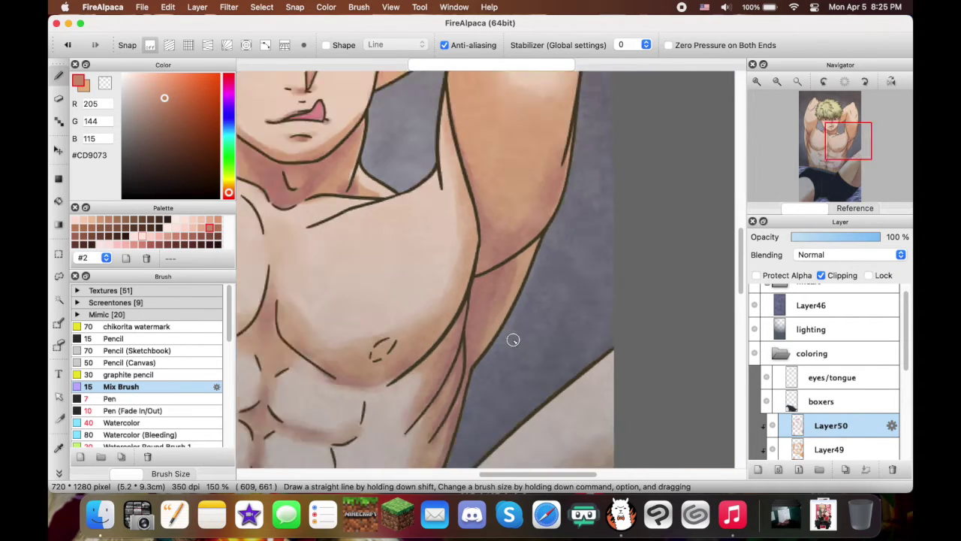
pyautogui.moveTo(489, 310); pyautogui.dragTo(489, 342)
pyautogui.scroll(-5, 488, 341)
pyautogui.scroll(-5, 489, 342)
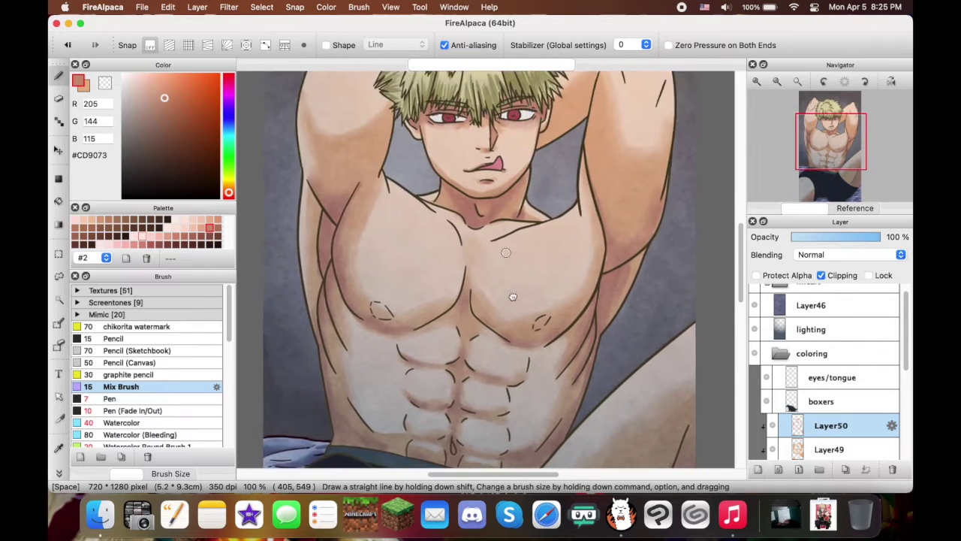
# Add a clipped Overlay layer above the skin shading and sample the pale skin tone #ECD4C4 for the Watercolor brush
pyautogui.click(758, 469)
pyautogui.click(849, 255)
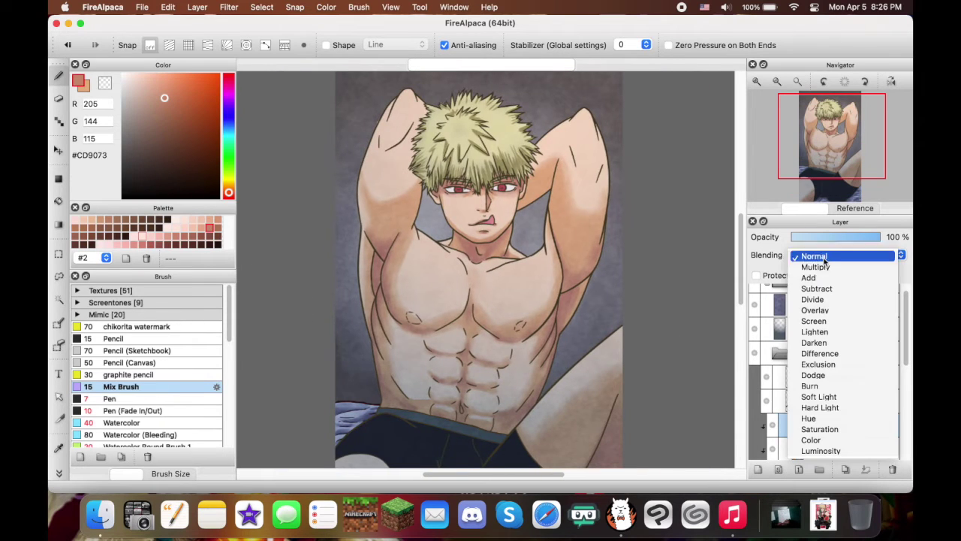
pyautogui.click(830, 308)
pyautogui.keyDown('alt'); pyautogui.click(429, 273); pyautogui.keyUp('alt')
pyautogui.keyDown('alt'); pyautogui.click(511, 342); pyautogui.keyUp('alt')
pyautogui.press('w')
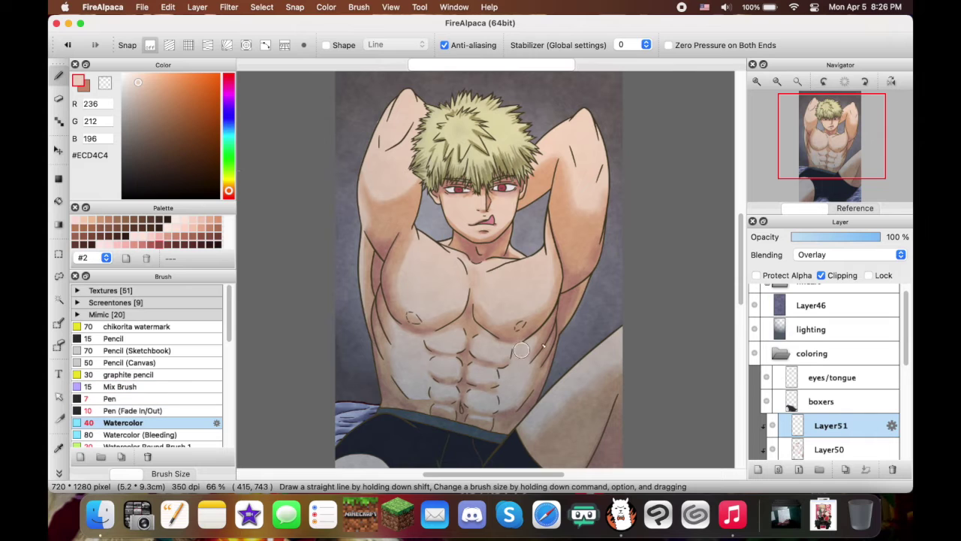
# Paint a pale highlight below the collarbone, compare blending modes on it, and set the highlight layer to Hard Light
pyautogui.click(848, 254)
pyautogui.click(808, 223)
pyautogui.click(848, 255)
pyautogui.click(815, 287)
pyautogui.click(849, 254)
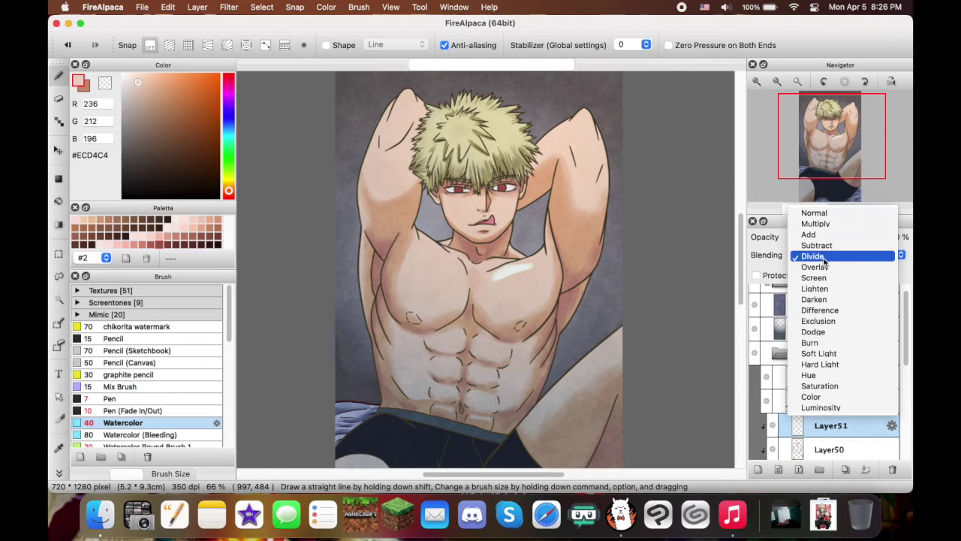
pyautogui.scroll(-5, 824, 268)
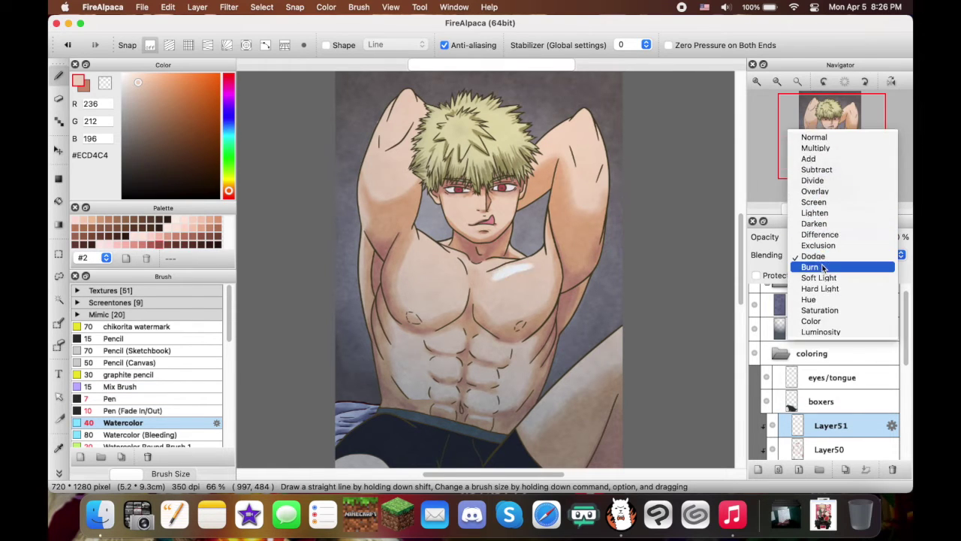
pyautogui.click(824, 261)
pyautogui.click(824, 255)
pyautogui.click(824, 257)
pyautogui.scroll(3, 452, 316)
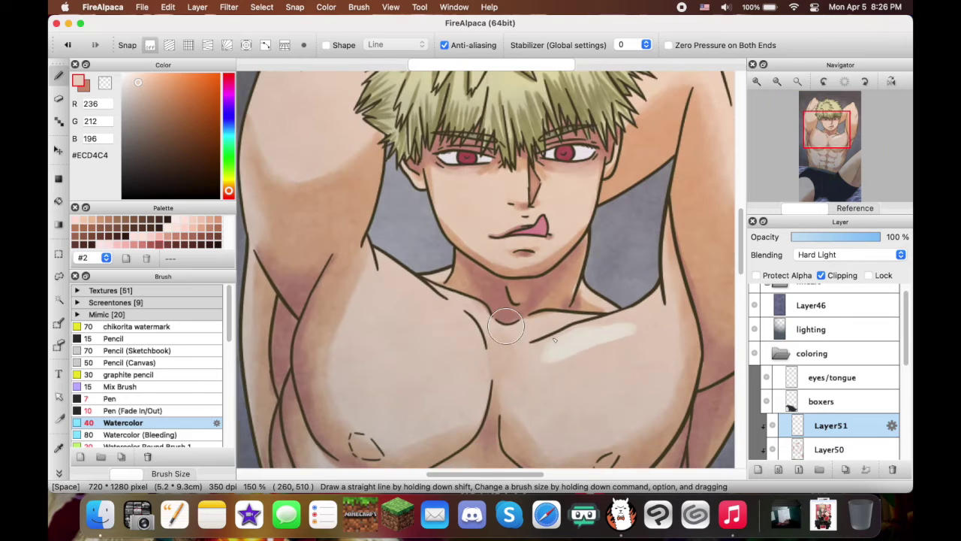
# Paint pale highlights on the upper lip, nose and beneath both eyes with Watercolor at 12 px, softening the lip with Mix Brush
pyautogui.press('e')
pyautogui.scroll(-2, 558, 350)
pyautogui.press('b')
pyautogui.scroll(4, 450, 323)
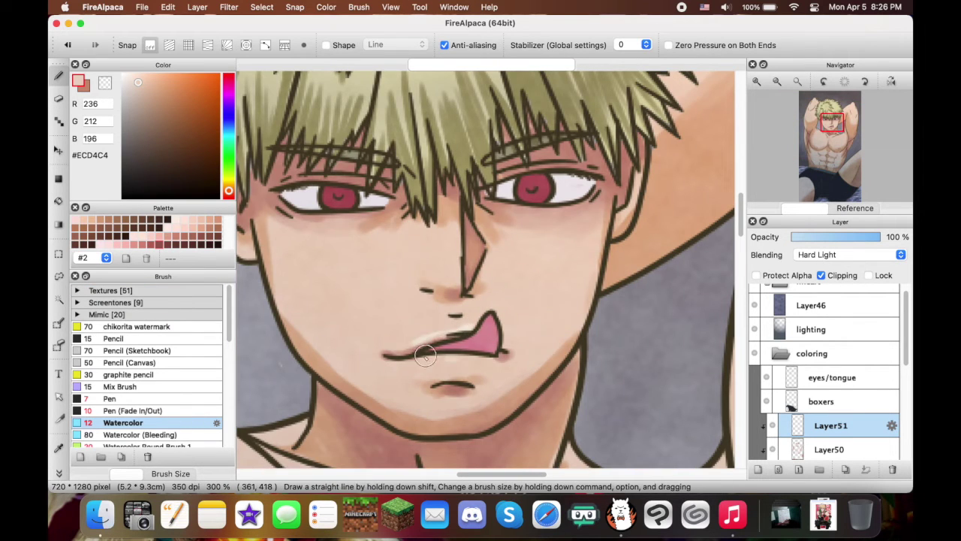
pyautogui.scroll(-2, 413, 326)
pyautogui.click(150, 386)
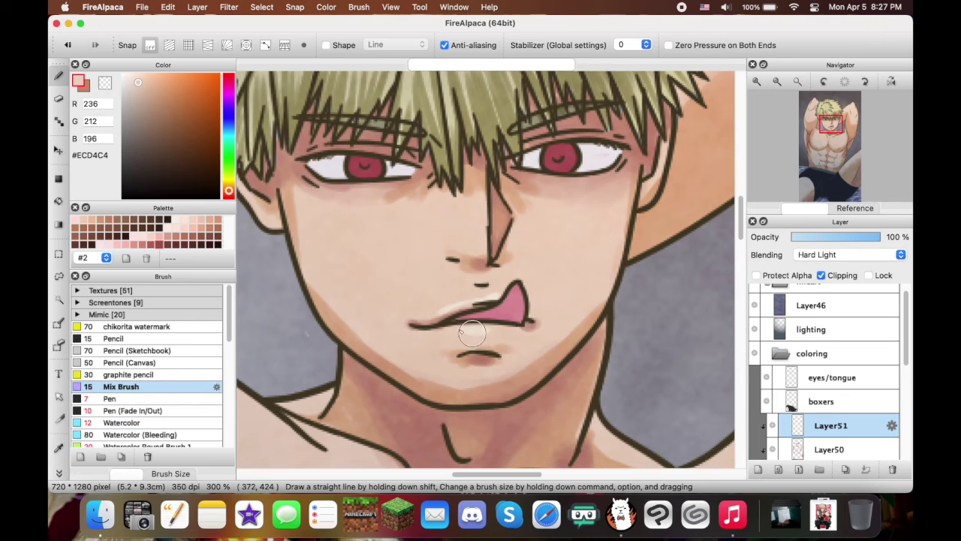
pyautogui.click(151, 423)
pyautogui.moveTo(572, 203); pyautogui.dragTo(600, 194)
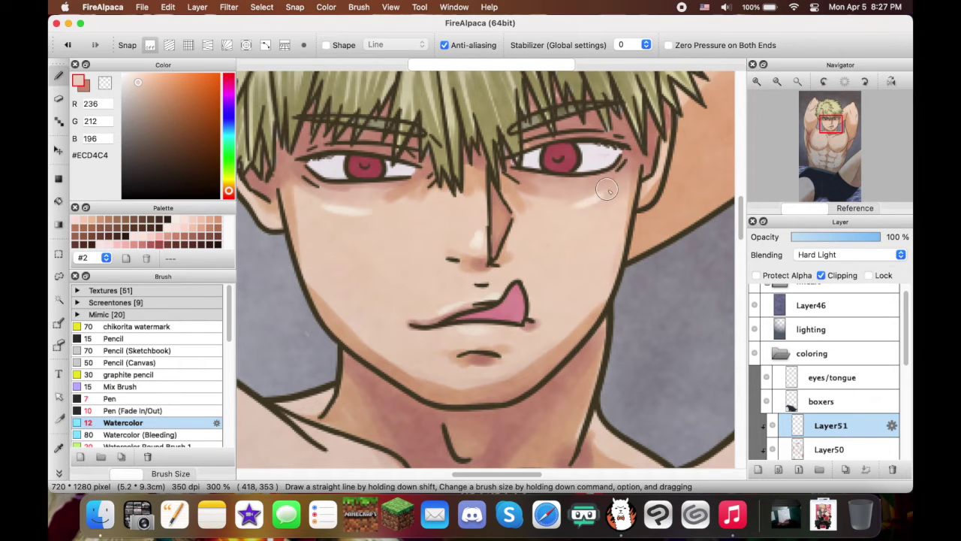
# Paint pale highlights along the edges of both raised arms and elbows with Watercolor at 20 to 25 px
pyautogui.press('super+minus')
pyautogui.press('super+minus')
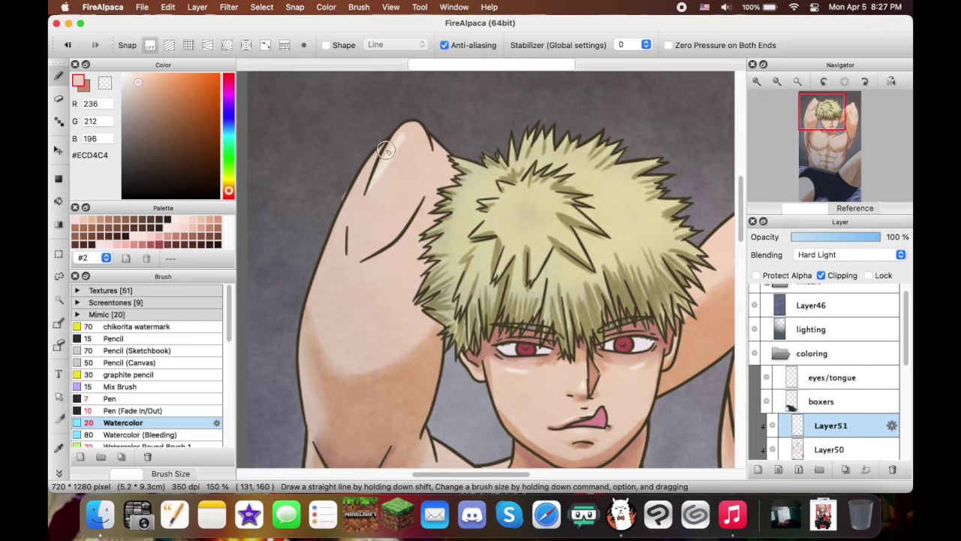
pyautogui.hscroll(5, 451, 132)
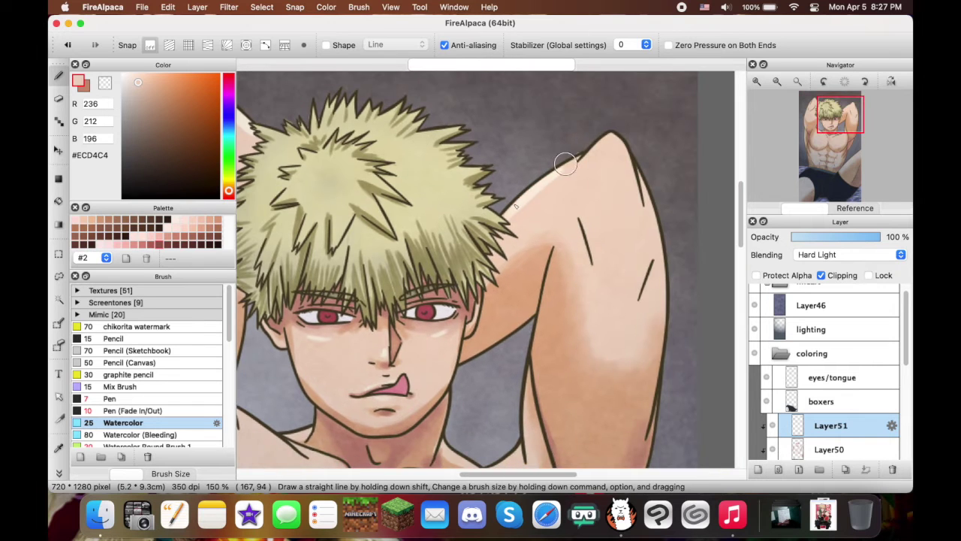
pyautogui.moveTo(579, 183); pyautogui.dragTo(600, 305)
# Paint pale highlights along the collarbones and the upper and inner parts of both pectorals with Watercolor at 50 px
pyautogui.scroll(-6, 525, 263)
pyautogui.moveTo(525, 197); pyautogui.dragTo(479, 212)
pyautogui.hscroll(-3, 490, 206)
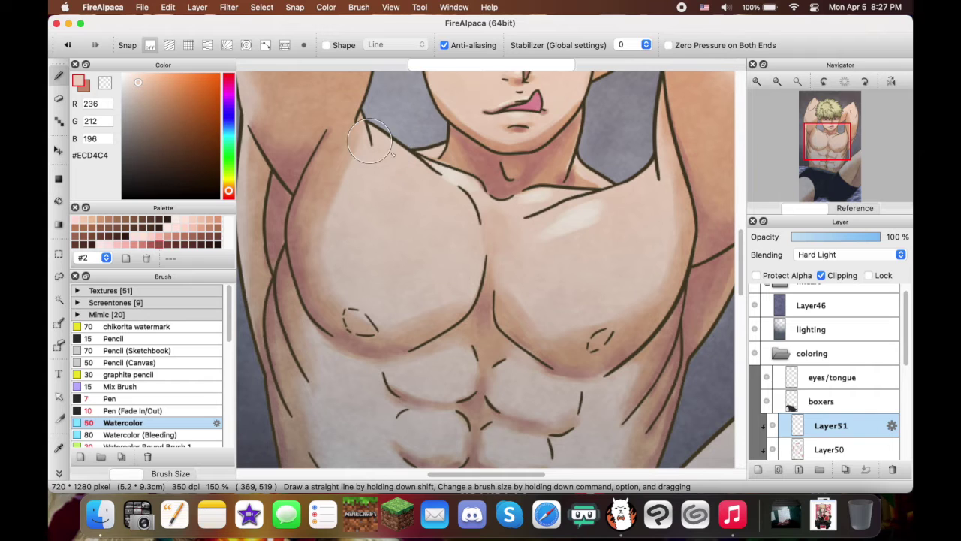
pyautogui.moveTo(365, 140); pyautogui.dragTo(443, 197)
pyautogui.scroll(5, 448, 198)
pyautogui.scroll(-3, 465, 225)
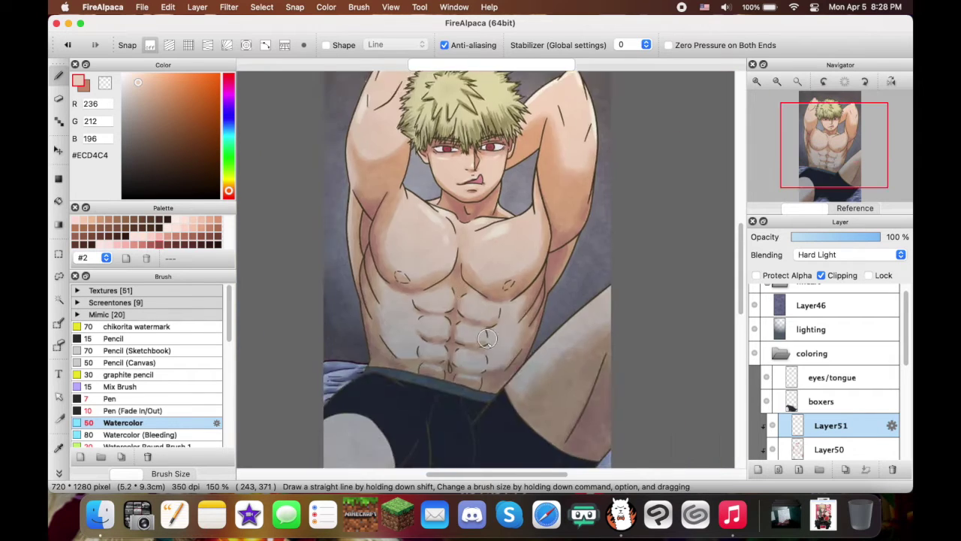
# Paint a long pale highlight along the upper edge of the raised thigh with Watercolor at 50 px
pyautogui.scroll(3, 486, 256)
pyautogui.hscroll(3, 545, 276)
pyautogui.moveTo(372, 338); pyautogui.dragTo(497, 238)
pyautogui.scroll(3, 481, 255)
pyautogui.hscroll(-3, 480, 255)
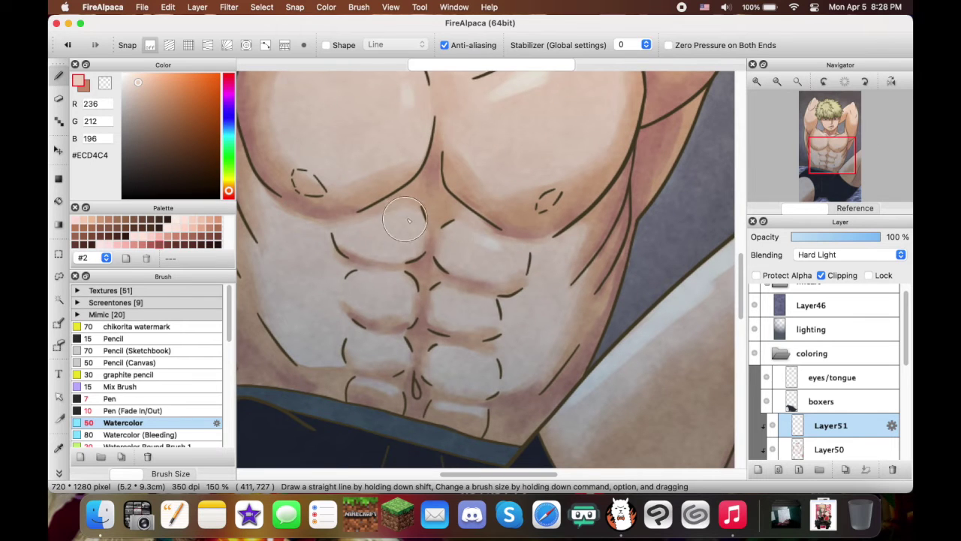
# Paint pale highlights on the upper part of each abdominal muscle with Watercolor at 50 px, reducing to 30 px for the lowest ones
pyautogui.moveTo(388, 222); pyautogui.dragTo(443, 293)
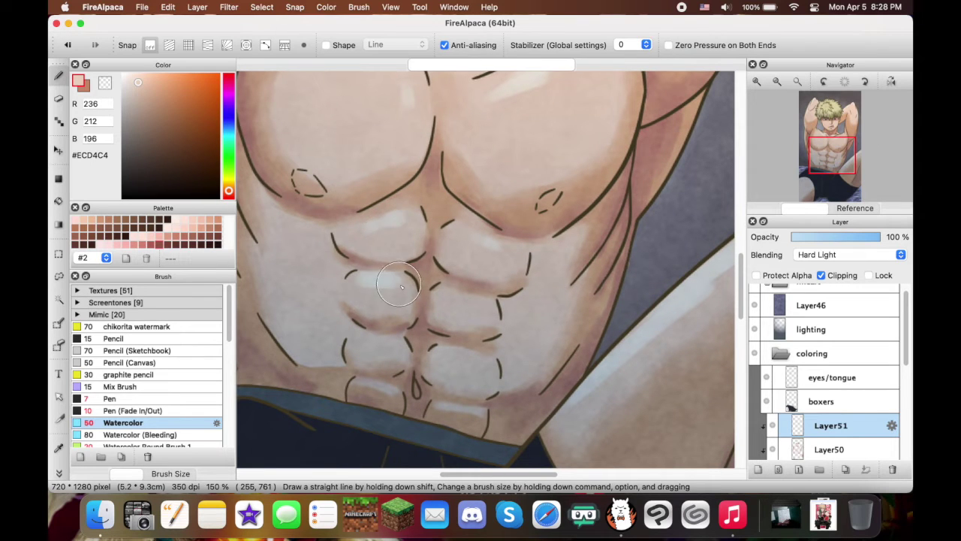
pyautogui.moveTo(375, 277); pyautogui.dragTo(398, 299)
pyautogui.moveTo(424, 277); pyautogui.dragTo(462, 312)
pyautogui.scroll(-3, 480, 270)
pyautogui.moveTo(500, 345)
pyautogui.mouseDown()
pyautogui.moveTo(458, 310)
pyautogui.moveTo(450, 321)
pyautogui.mouseUp()
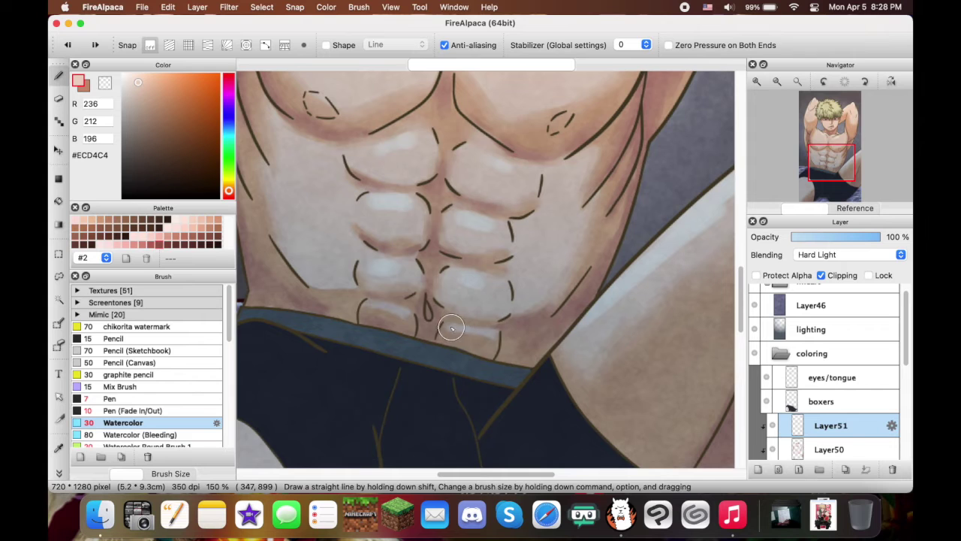
pyautogui.scroll(5, 481, 248)
pyautogui.hscroll(-2, 480, 248)
pyautogui.scroll(2, 480, 202)
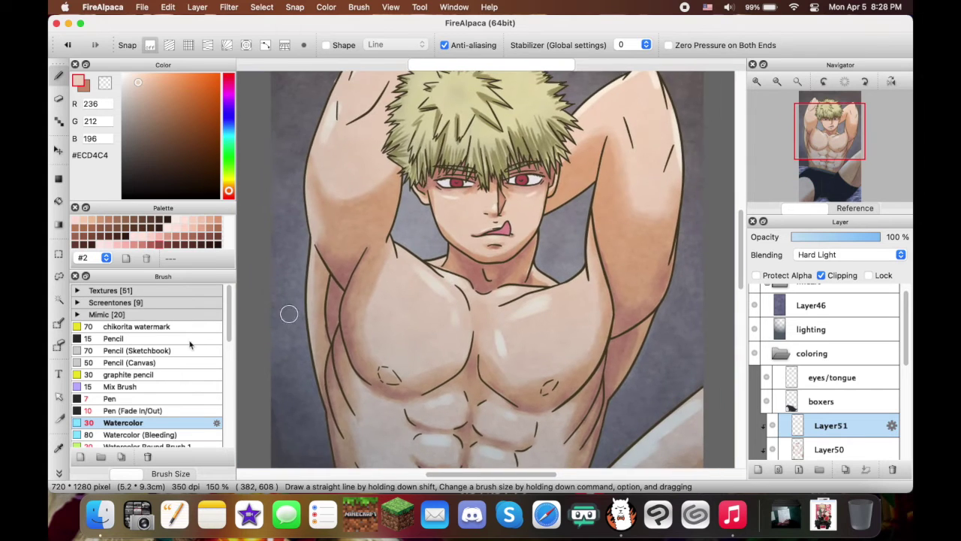
# Blend the highlights on the raised arm beside the hair with Mix Brush at 20 px
pyautogui.click(121, 386)
pyautogui.scroll(3, 561, 237)
pyautogui.scroll(3, 371, 242)
pyautogui.hscroll(-3, 371, 242)
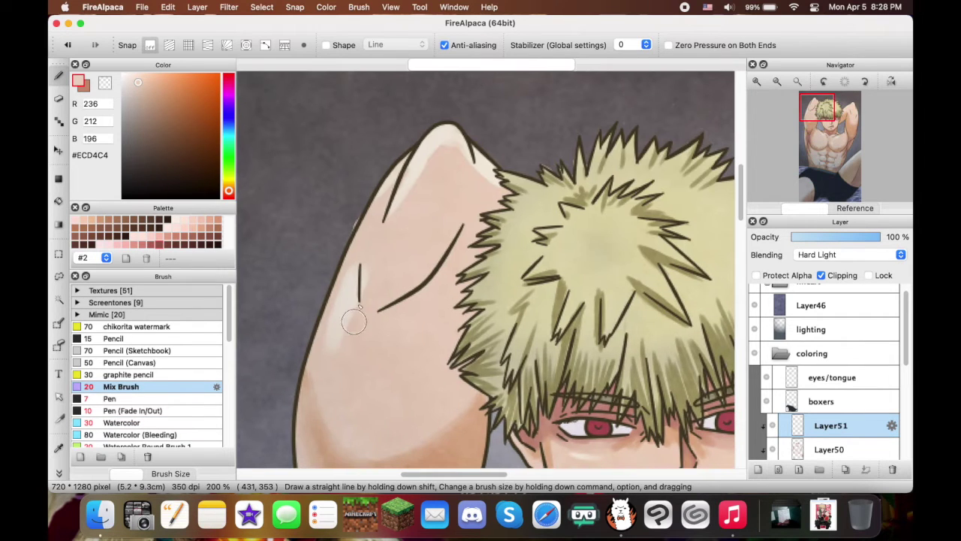
# Erase the stray skin color outside the raised arm's outline with the hard eraser at 12 px and return to Layer51
pyautogui.press('Down')
pyautogui.press('Down')
pyautogui.press('Down')
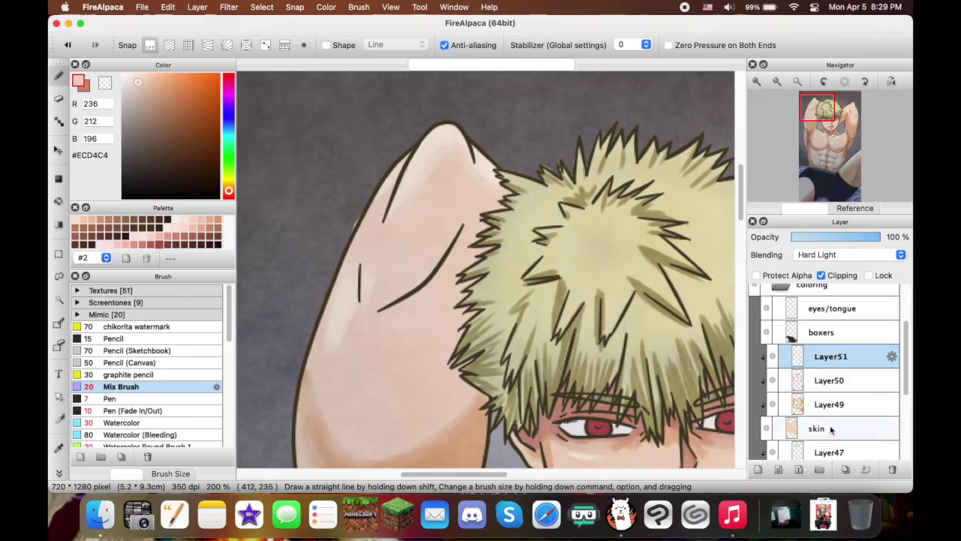
pyautogui.press('e')
pyautogui.click(833, 358)
pyautogui.scroll(-10, 489, 225)
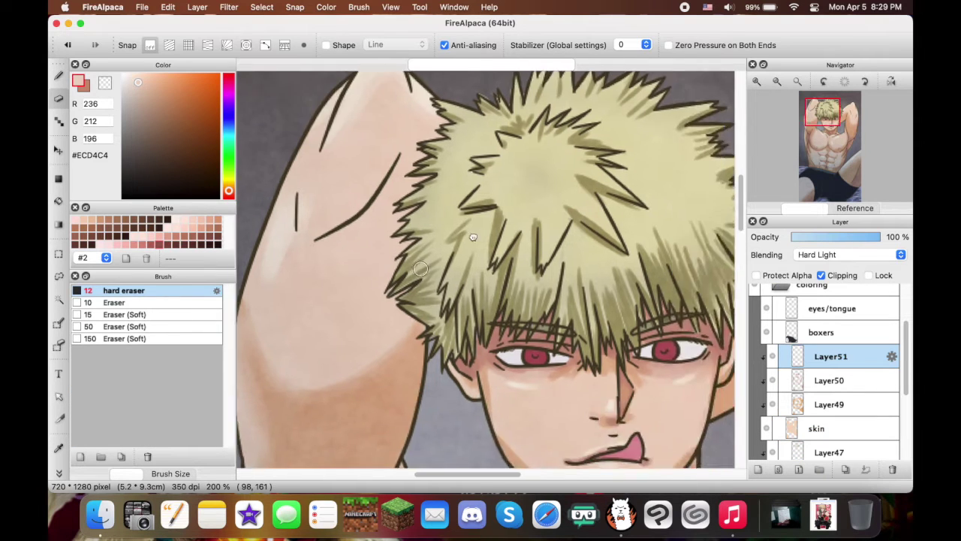
# Blend the highlights on the collarbones and both pectorals with Mix Brush at 20 px
pyautogui.press('b')
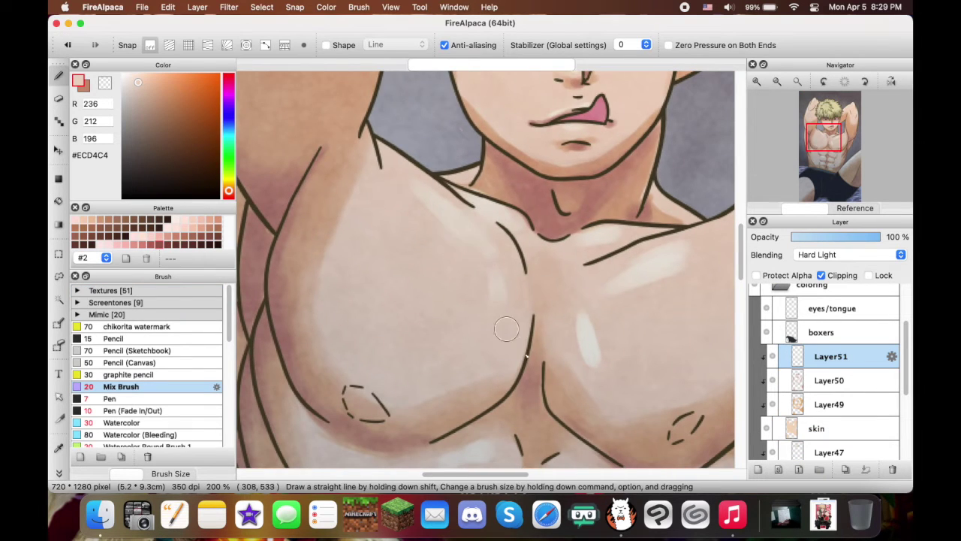
pyautogui.scroll(-2, 494, 277)
pyautogui.hscroll(3, 494, 277)
pyautogui.scroll(-3, 525, 248)
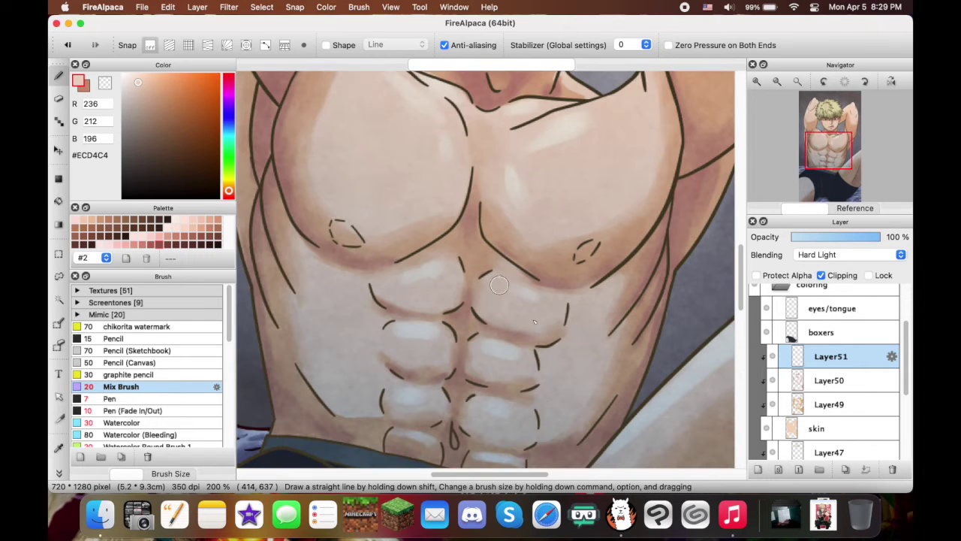
# Blend the highlights on the abs and along the raised thigh with Mix Brush at 20 to 30 px
pyautogui.scroll(-3, 532, 328)
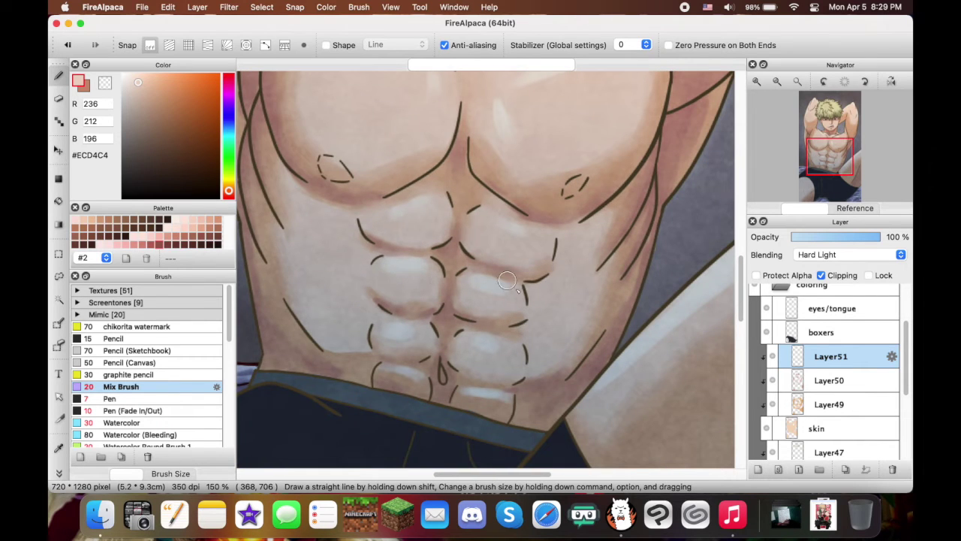
pyautogui.scroll(-2, 474, 340)
pyautogui.hscroll(4, 488, 340)
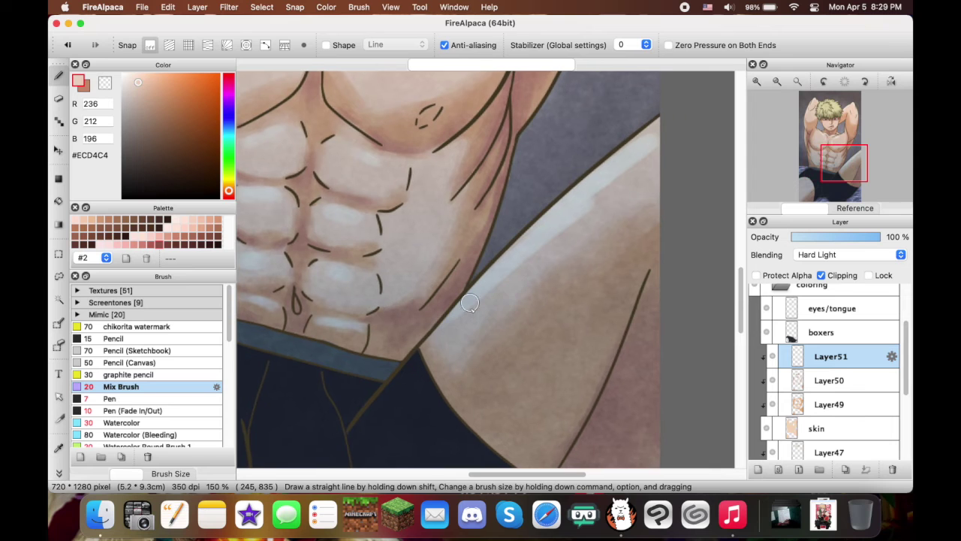
pyautogui.scroll(-5, 426, 352)
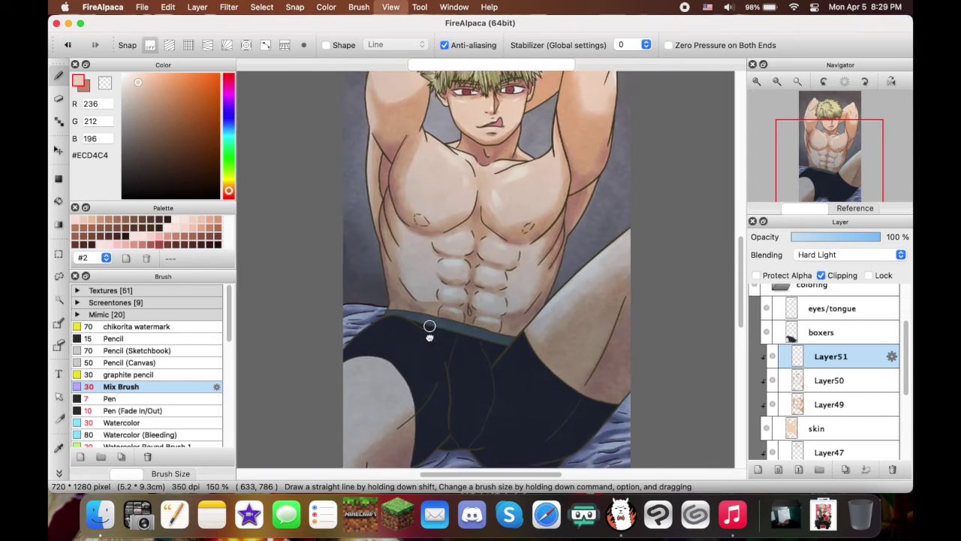
# Add a Multiply layer clipped to the boxers layer and sample the boxers' navy #1D2735 for the Watercolor brush
pyautogui.click(853, 334)
pyautogui.scroll(-3, 475, 300)
pyautogui.keyDown('alt'); pyautogui.click(420, 343); pyautogui.keyUp('alt')
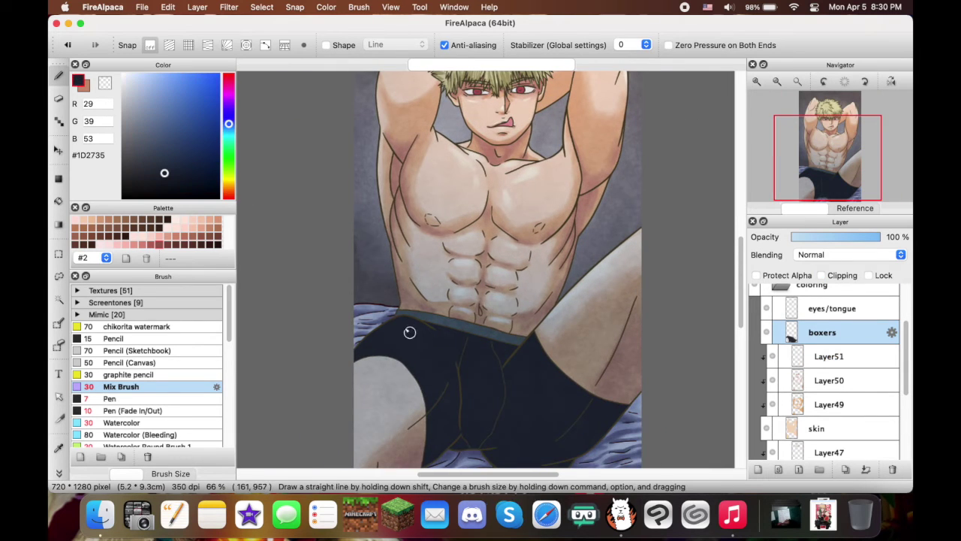
pyautogui.click(123, 422)
pyautogui.click(757, 469)
pyautogui.click(823, 275)
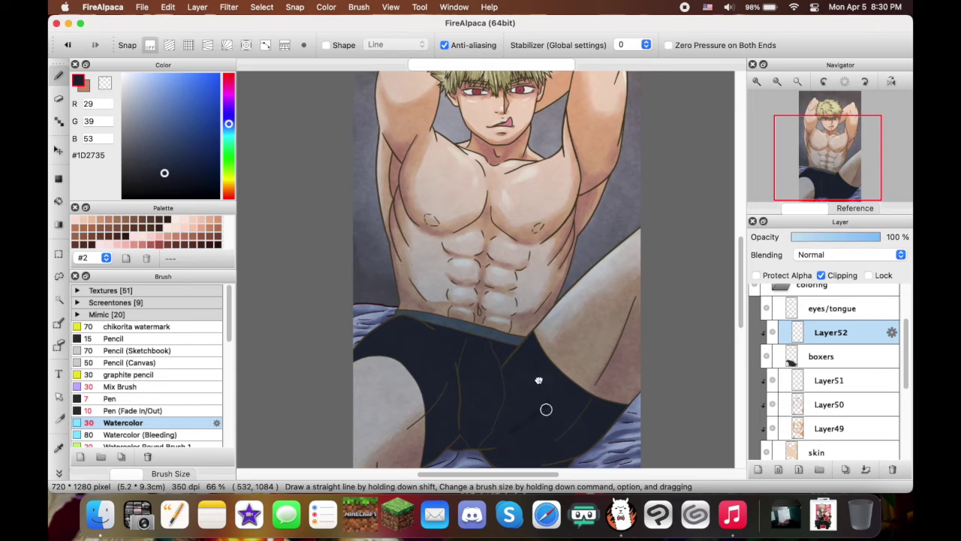
pyautogui.scroll(1, 546, 409)
pyautogui.click(850, 254)
pyautogui.click(811, 268)
# Paint dark fold shadows across the front and legs of the boxers with Watercolor at 50 px
pyautogui.scroll(1, 549, 381)
pyautogui.moveTo(391, 353)
pyautogui.mouseDown()
pyautogui.moveTo(414, 338)
pyautogui.moveTo(435, 290)
pyautogui.moveTo(450, 322)
pyautogui.mouseUp()
pyautogui.moveTo(508, 267); pyautogui.dragTo(503, 326)
pyautogui.moveTo(518, 284)
pyautogui.mouseDown()
pyautogui.moveTo(495, 325)
pyautogui.moveTo(604, 304)
pyautogui.mouseUp()
pyautogui.hscroll(3, 525, 300)
pyautogui.moveTo(486, 294); pyautogui.dragTo(535, 246)
pyautogui.scroll(3, 573, 305)
pyautogui.hscroll(-4, 573, 305)
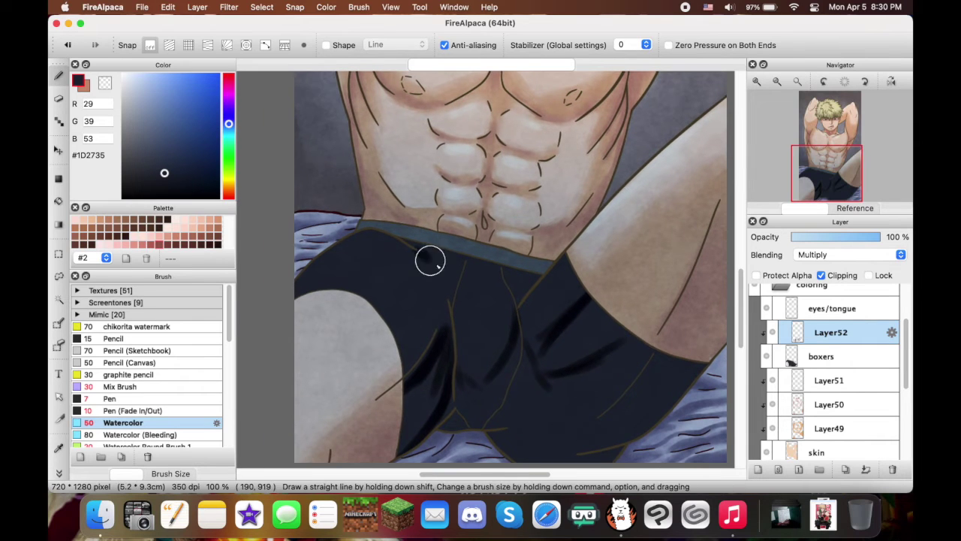
# Darken the boxers along the waistband, around the front seams and across the legs with Watercolor at 50 to 70 px
pyautogui.moveTo(377, 224)
pyautogui.mouseDown()
pyautogui.moveTo(539, 272)
pyautogui.moveTo(446, 268)
pyautogui.mouseUp()
pyautogui.scroll(-3, 450, 232)
pyautogui.moveTo(461, 204); pyautogui.dragTo(504, 285)
pyautogui.moveTo(445, 271); pyautogui.dragTo(444, 340)
pyautogui.moveTo(437, 189)
pyautogui.mouseDown()
pyautogui.moveTo(445, 292)
pyautogui.moveTo(460, 321)
pyautogui.moveTo(536, 260)
pyautogui.moveTo(517, 302)
pyautogui.moveTo(577, 262)
pyautogui.mouseUp()
pyautogui.hscroll(2, 577, 262)
pyautogui.moveTo(412, 326)
pyautogui.mouseDown()
pyautogui.moveTo(528, 262)
pyautogui.moveTo(541, 307)
pyautogui.moveTo(502, 326)
pyautogui.mouseUp()
pyautogui.scroll(-2, 510, 322)
# Blend the shadows on the boxers' waistband and around the front seams with Mix Brush at 30 px
pyautogui.scroll(3, 527, 280)
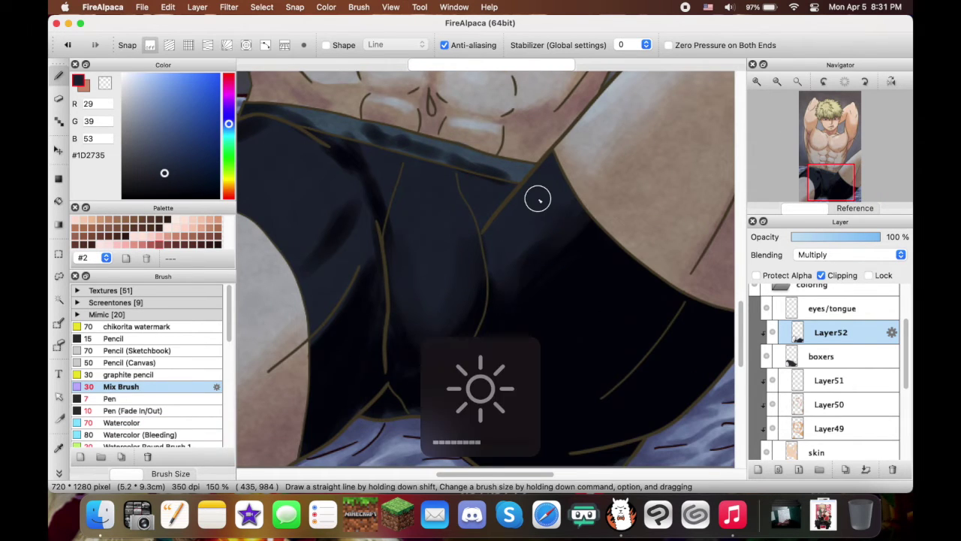
pyautogui.scroll(3, 553, 335)
pyautogui.hscroll(-3, 553, 335)
pyautogui.scroll(-1, 451, 225)
pyautogui.hscroll(-2, 451, 225)
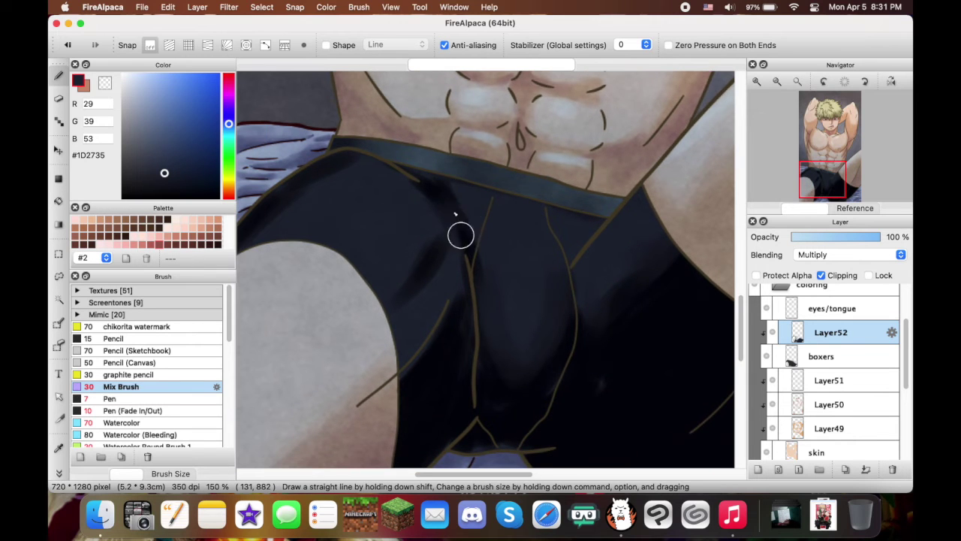
# Blend the fold shadows across both legs of the boxers with Mix Brush at 30 px
pyautogui.scroll(-2, 488, 240)
pyautogui.hscroll(-2, 488, 241)
pyautogui.scroll(3, 525, 240)
pyautogui.hscroll(-2, 526, 240)
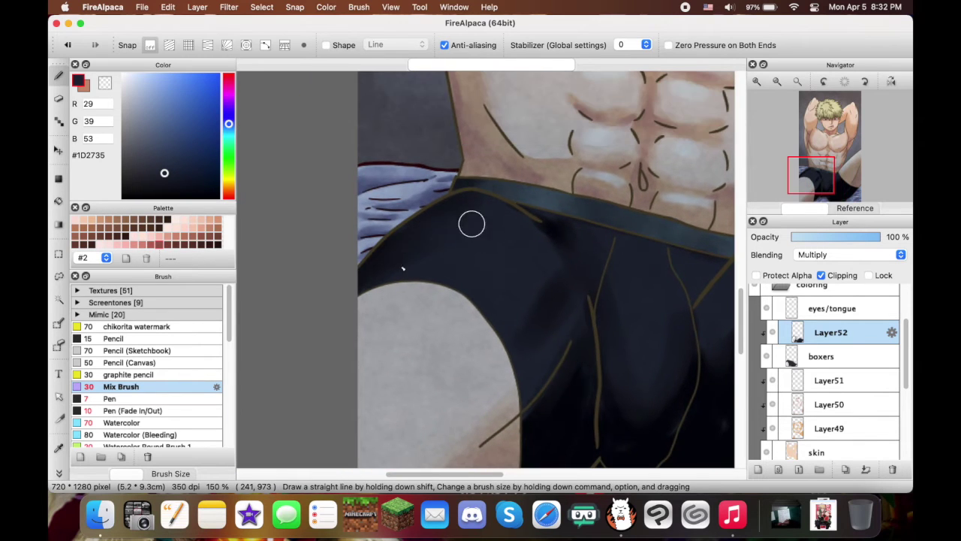
pyautogui.scroll(-6, 450, 218)
pyautogui.hscroll(4, 451, 218)
pyautogui.scroll(-3, 460, 318)
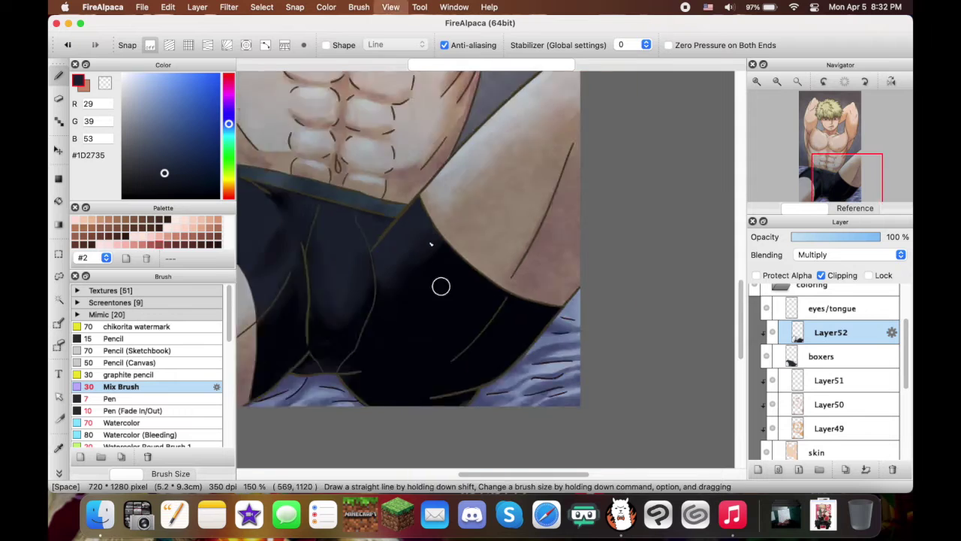
pyautogui.scroll(4, 460, 318)
pyautogui.scroll(-3, 460, 321)
pyautogui.scroll(-3, 559, 242)
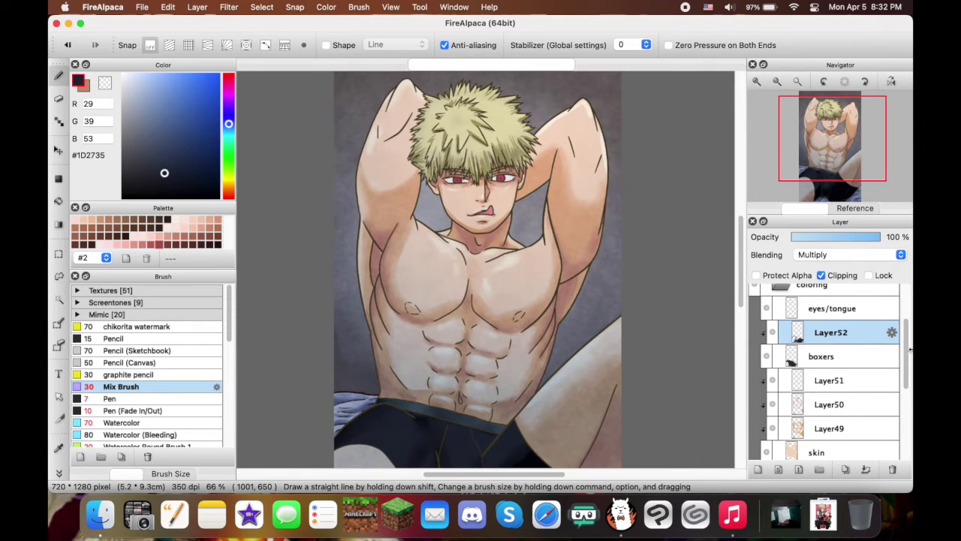
# Add a clipped layer above eyes/tongue and paint dark pupils in both irises with Pen at 5 px in #80383D
pyautogui.scroll(1, 826, 360)
pyautogui.click(832, 331)
pyautogui.click(758, 468)
pyautogui.scroll(5, 579, 313)
pyautogui.moveTo(580, 313); pyautogui.dragTo(539, 279)
pyautogui.keyDown('alt'); pyautogui.click(401, 210); pyautogui.keyUp('alt')
pyautogui.click(113, 398)
pyautogui.scroll(3, 461, 290)
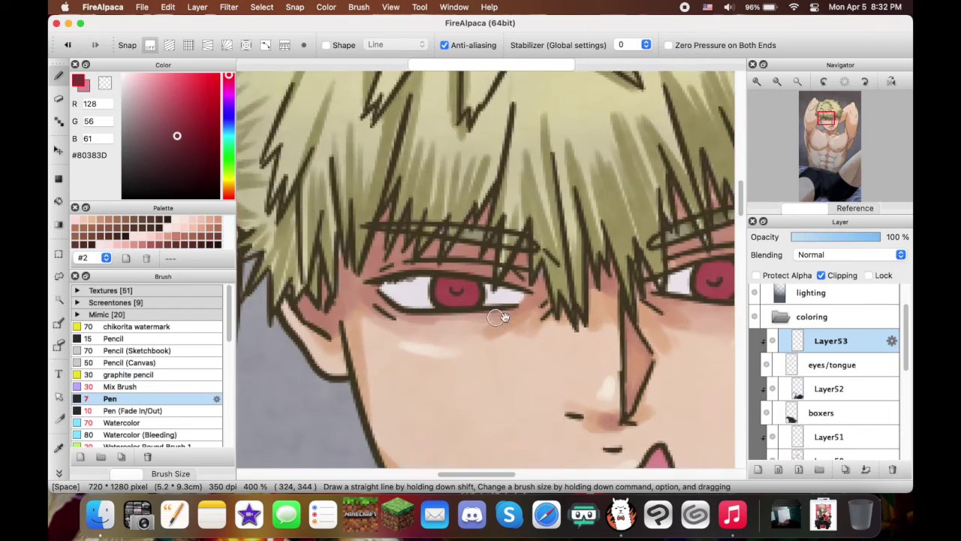
pyautogui.scroll(-4, 583, 195)
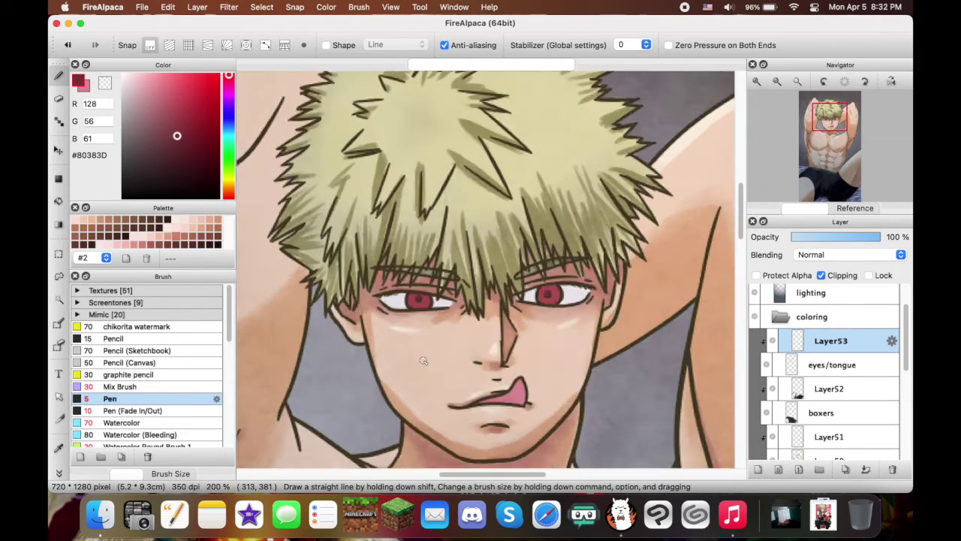
# Compare blending modes for the pupil layer, including Difference, Burn and Hard Light, and set it to Multiply
pyautogui.scroll(1, 422, 360)
pyautogui.click(826, 255)
pyautogui.click(814, 266)
pyautogui.click(817, 258)
pyautogui.click(817, 308)
pyautogui.click(818, 256)
pyautogui.click(819, 289)
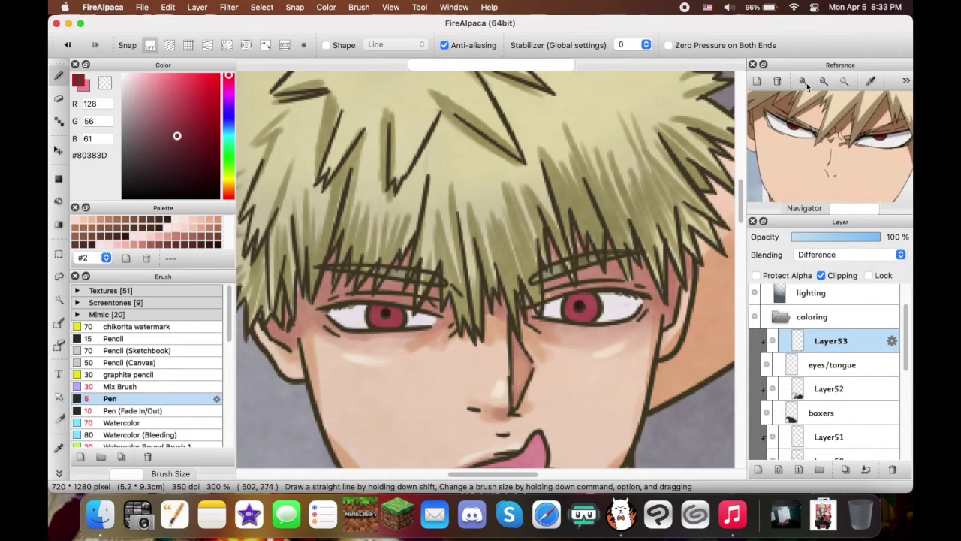
pyautogui.click(826, 254)
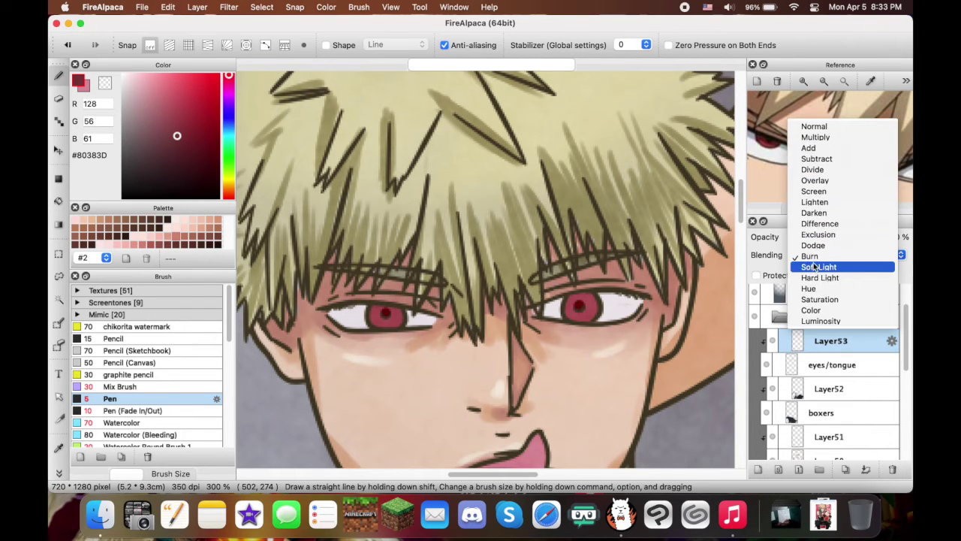
pyautogui.click(820, 277)
pyautogui.click(826, 254)
pyautogui.click(815, 137)
pyautogui.click(826, 254)
pyautogui.click(816, 178)
pyautogui.scroll(1, 441, 285)
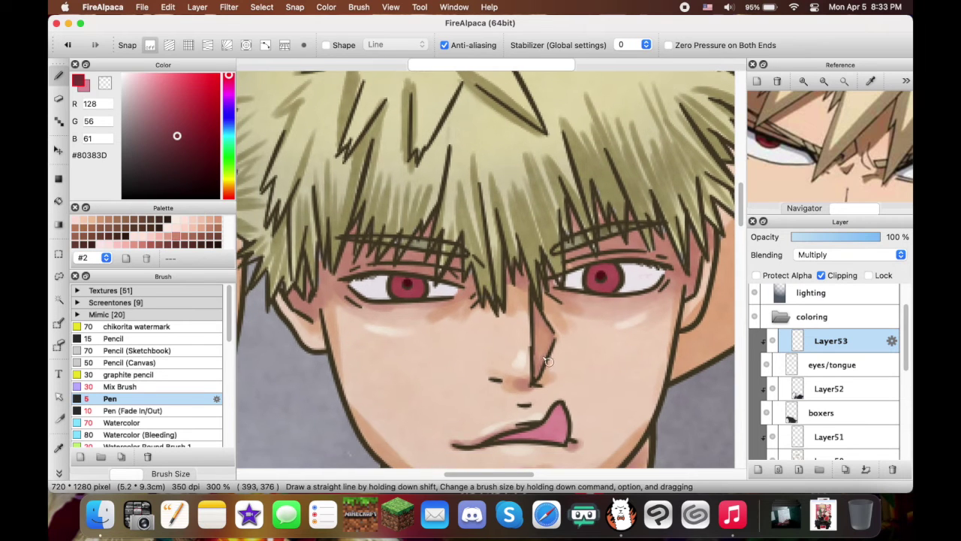
# Shade the mouth opening and the base of the tongue with Pen at 5 px, blending with Mix Brush at 7 px
pyautogui.scroll(-3, 488, 300)
pyautogui.keyDown('alt'); pyautogui.click(513, 362); pyautogui.keyUp('alt')
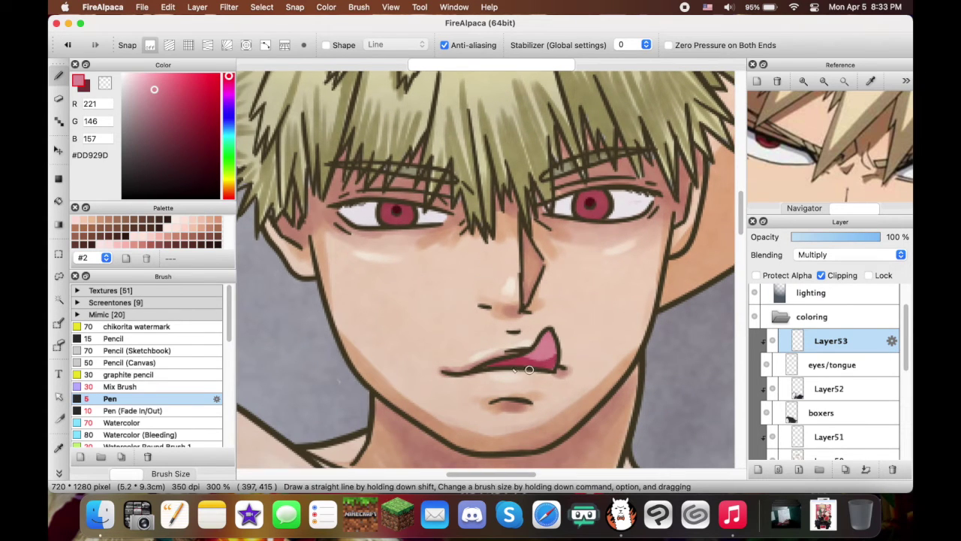
pyautogui.click(164, 387)
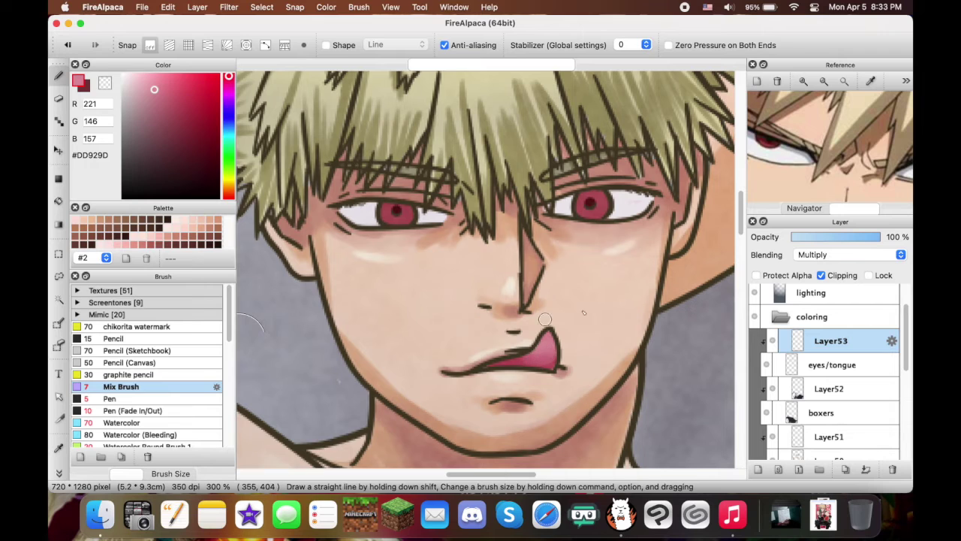
# Add a clipped layer between the pupil layer and eyes/tongue and mask both irises with the selection pen
pyautogui.press('super+shift+n')
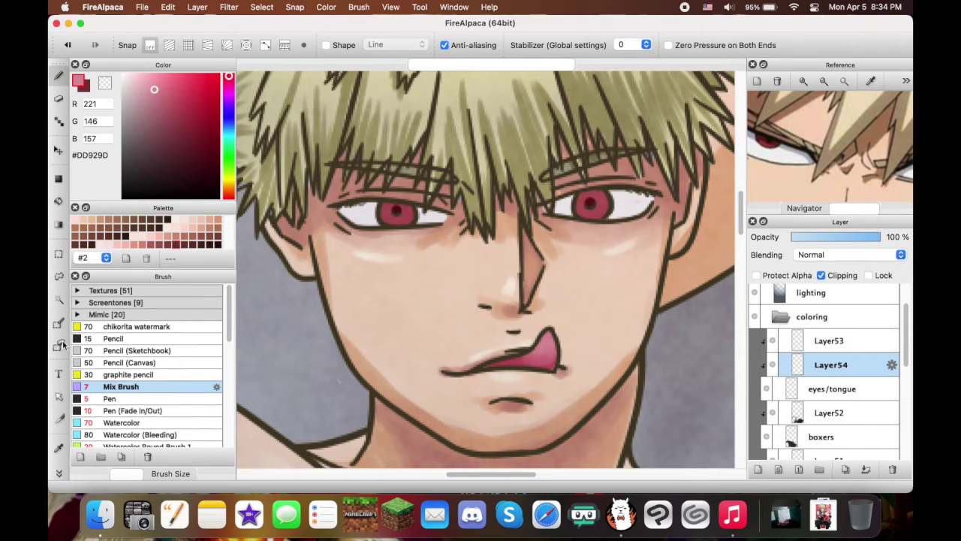
pyautogui.click(59, 327)
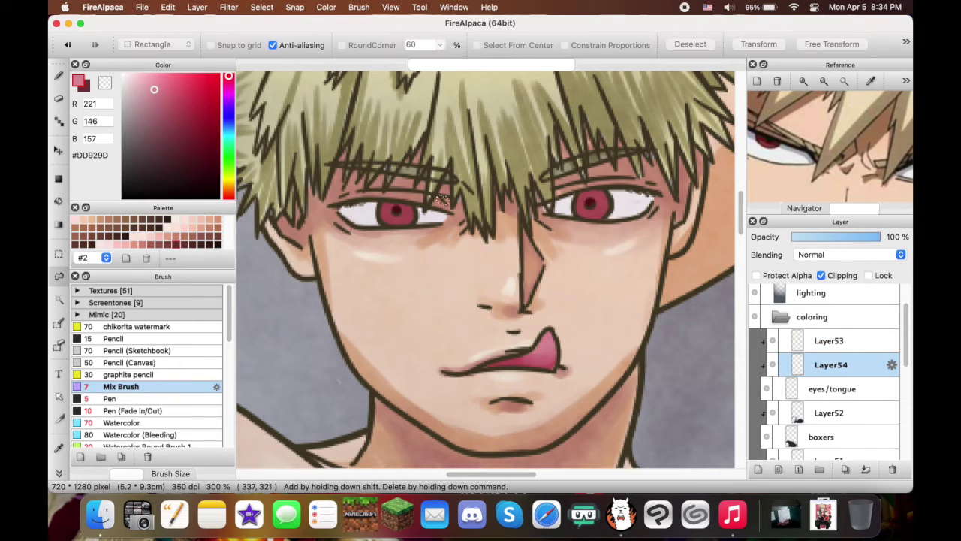
pyautogui.click(128, 400)
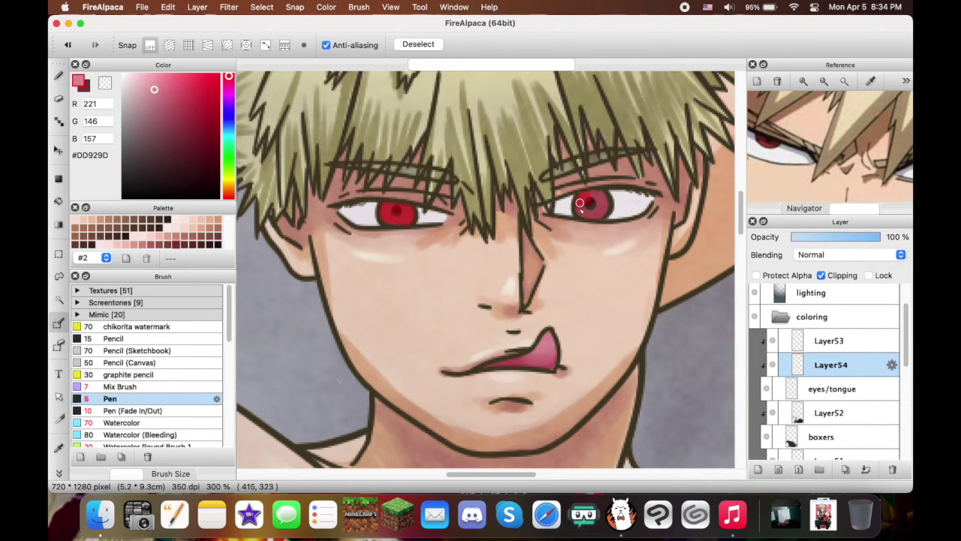
pyautogui.click(54, 277)
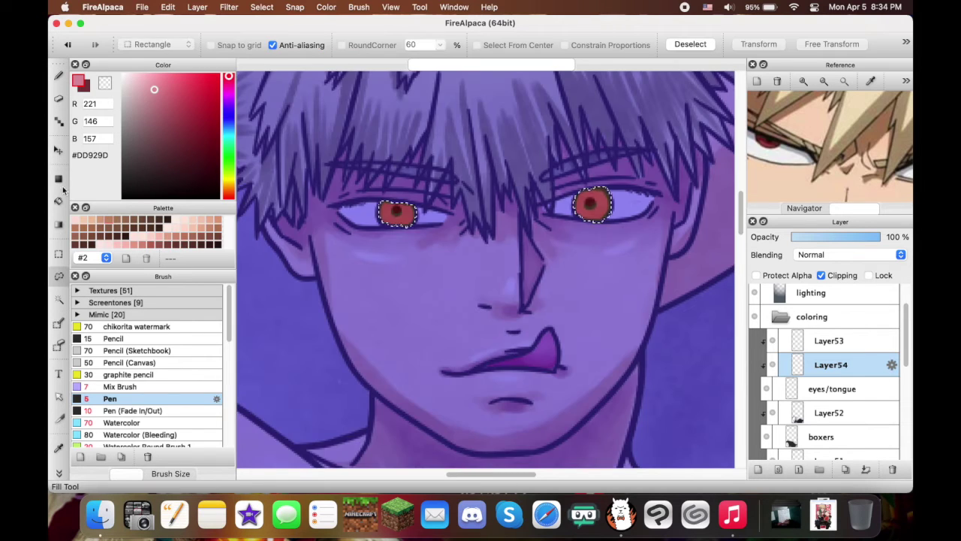
# Set up a Foreground-Background gradient starting from #80383D and try it with the Circular shape across both irises
pyautogui.click(58, 224)
pyautogui.click(201, 44)
pyautogui.click(192, 29)
pyautogui.click(177, 135)
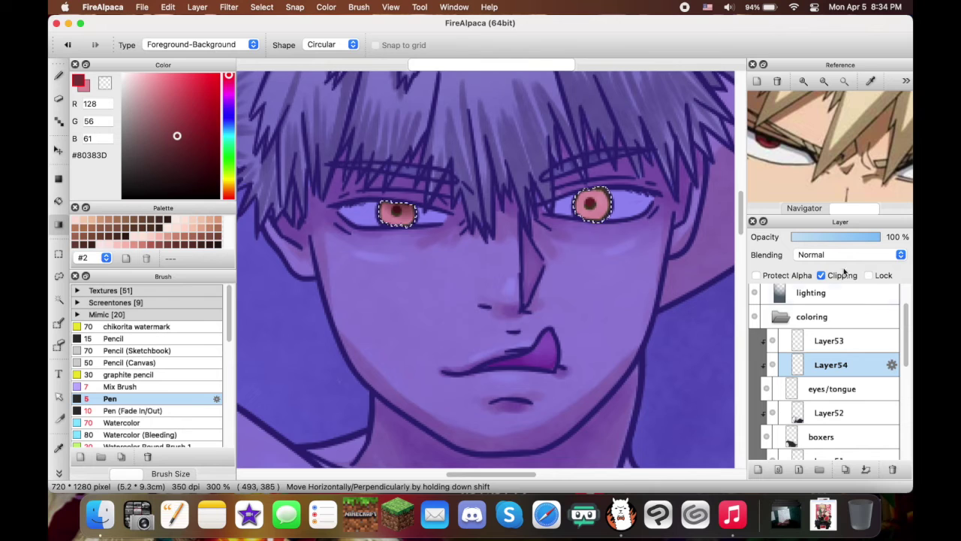
pyautogui.press('e')
pyautogui.press('b')
pyautogui.press('g')
# Set the gradient shape to Linear, select only the left iris with the selection pen and fill it with the gradient
pyautogui.click(331, 44)
pyautogui.click(321, 35)
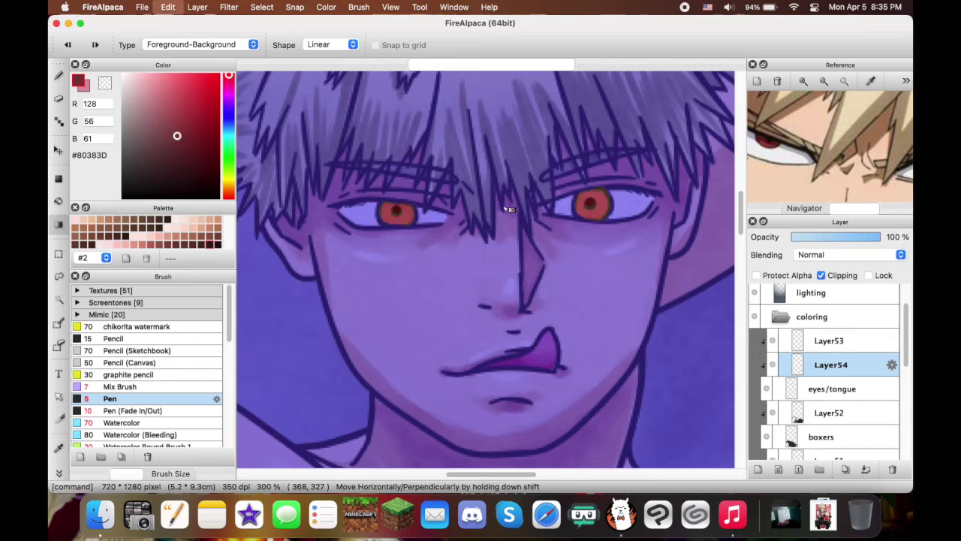
pyautogui.press('m')
pyautogui.press('b')
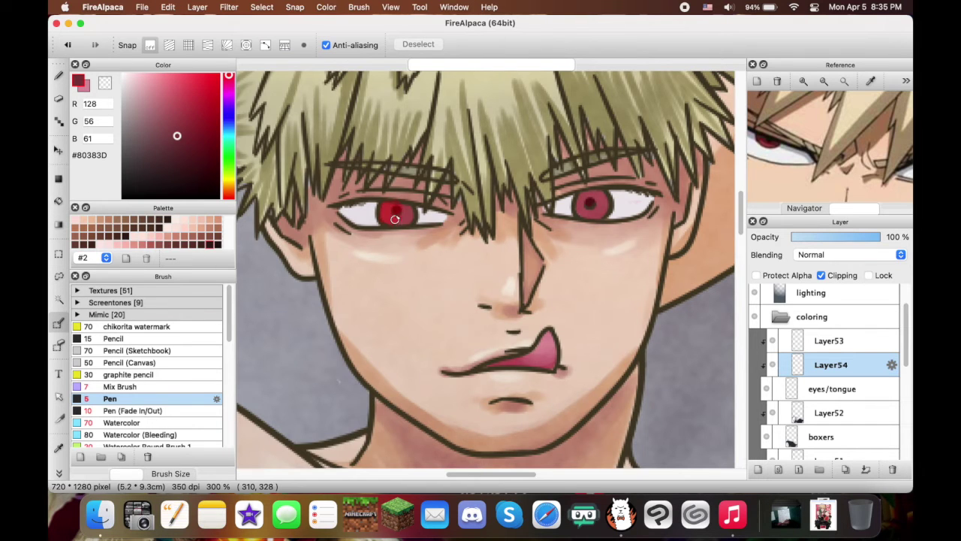
pyautogui.press('g')
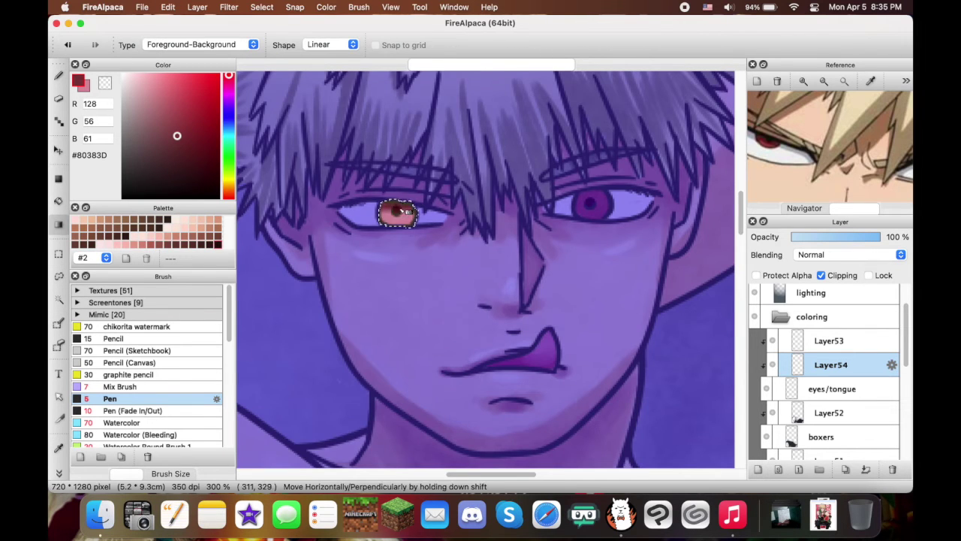
pyautogui.press('m')
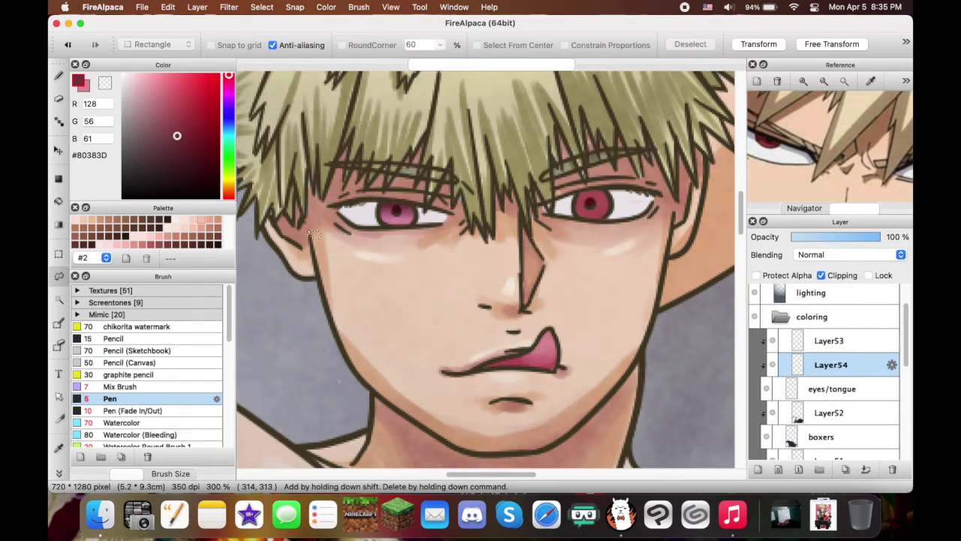
# Select the right iris with the selection pen, fill it with the same linear gradient and clear the selection
pyautogui.press('b')
pyautogui.press('m')
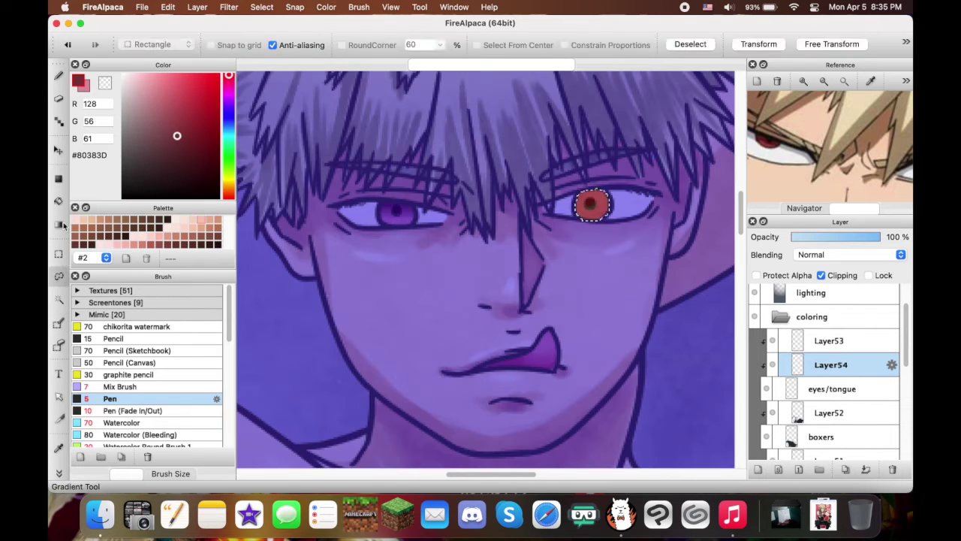
pyautogui.press('g')
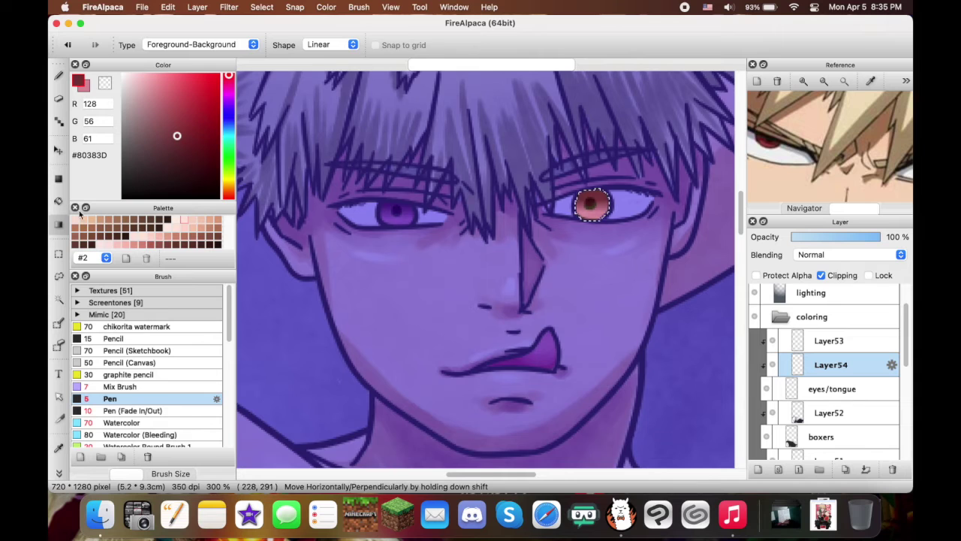
pyautogui.press('m')
pyautogui.click(690, 44)
# Compare different blending modes on the iris gradient layer
pyautogui.click(848, 255)
pyautogui.doubleClick(836, 268)
pyautogui.doubleClick(836, 268)
pyautogui.click(836, 267)
pyautogui.doubleClick(836, 267)
pyautogui.doubleClick(836, 267)
pyautogui.doubleClick(836, 267)
pyautogui.click(835, 267)
pyautogui.doubleClick(836, 268)
pyautogui.click(835, 267)
pyautogui.doubleClick(836, 267)
pyautogui.doubleClick(835, 268)
pyautogui.click(835, 268)
pyautogui.doubleClick(836, 268)
pyautogui.doubleClick(837, 267)
pyautogui.doubleClick(837, 267)
pyautogui.doubleClick(837, 267)
pyautogui.click(816, 83)
# Set the iris gradient layer to Overlay blending at 63% opacity
pyautogui.click(847, 254)
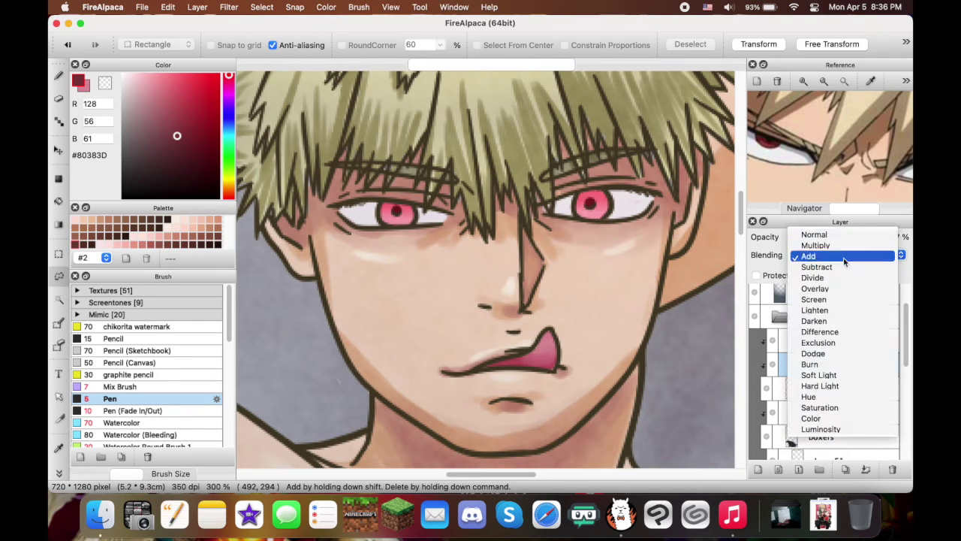
pyautogui.click(843, 268)
pyautogui.moveTo(846, 236); pyautogui.dragTo(871, 244)
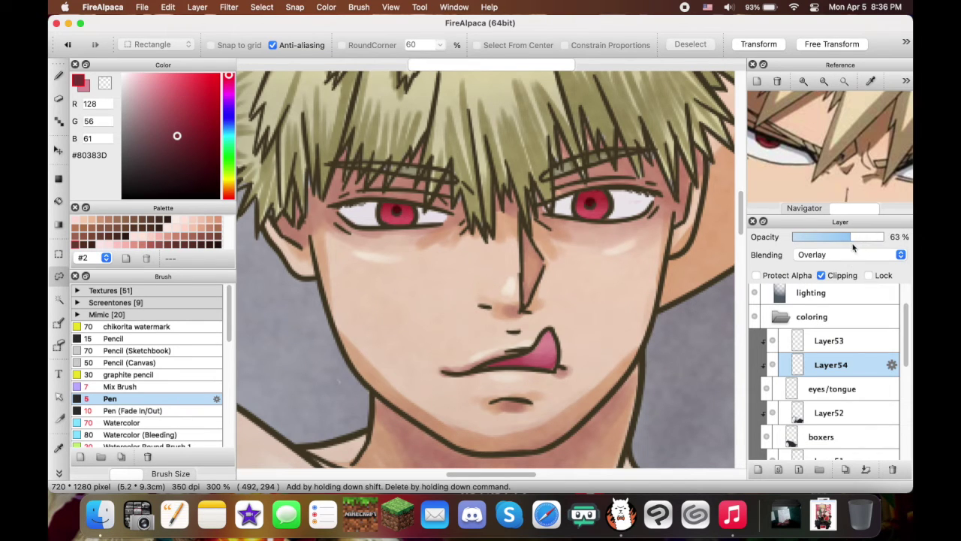
# Shade the upper whites of both eyes on the Multiply layer with Pen (Fade In/Out) at 10 px in #B6B1B7
pyautogui.click(151, 410)
pyautogui.scroll(1, 411, 253)
pyautogui.scroll(-2, 411, 253)
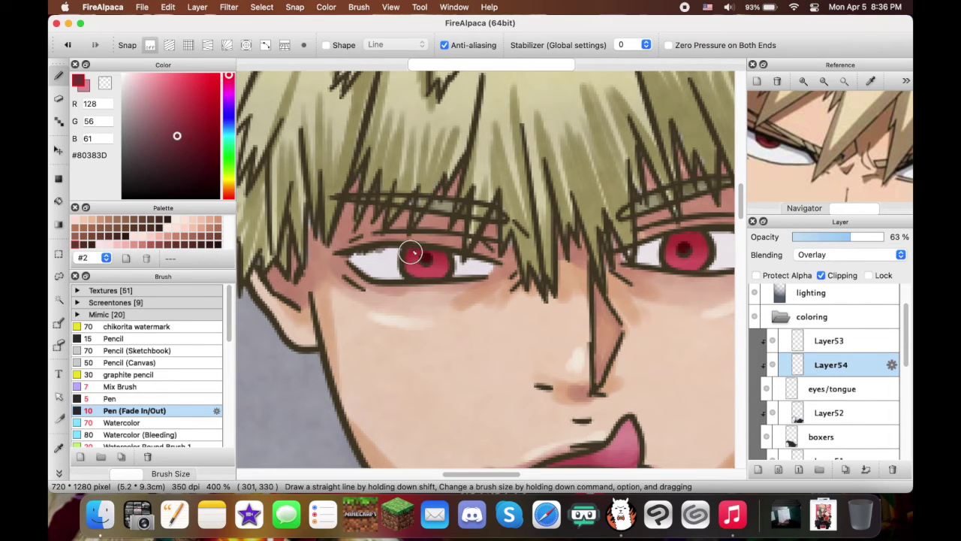
pyautogui.keyDown('alt'); pyautogui.click(359, 248); pyautogui.keyUp('alt')
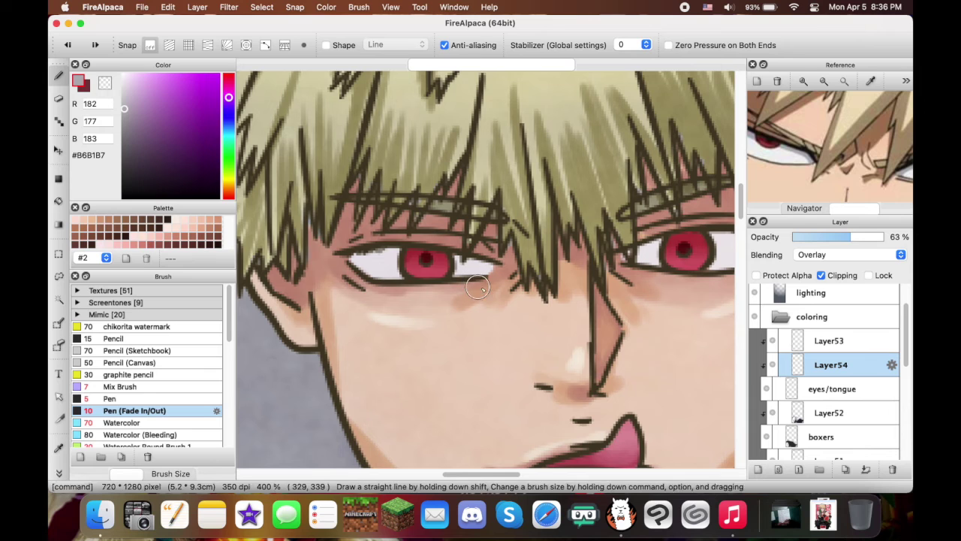
pyautogui.click(775, 341)
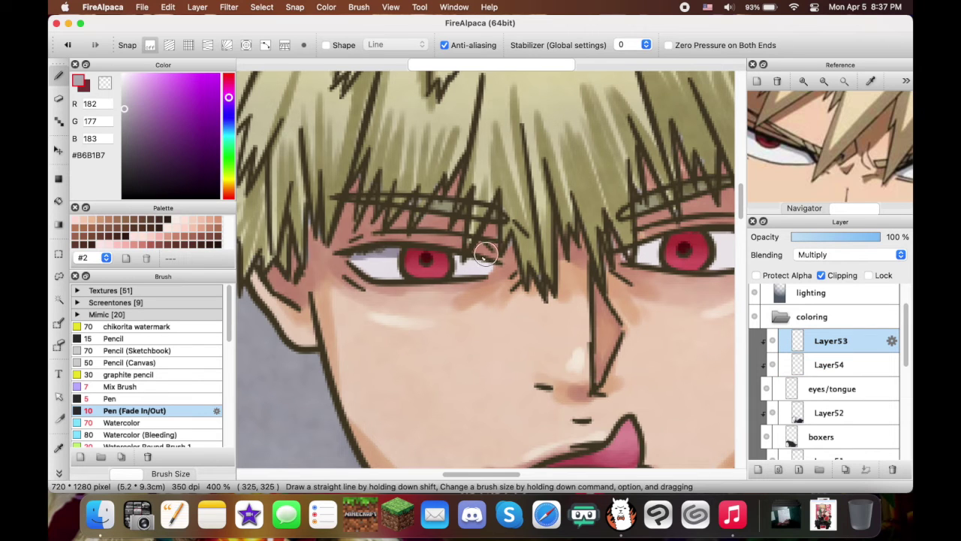
pyautogui.hscroll(5, 494, 269)
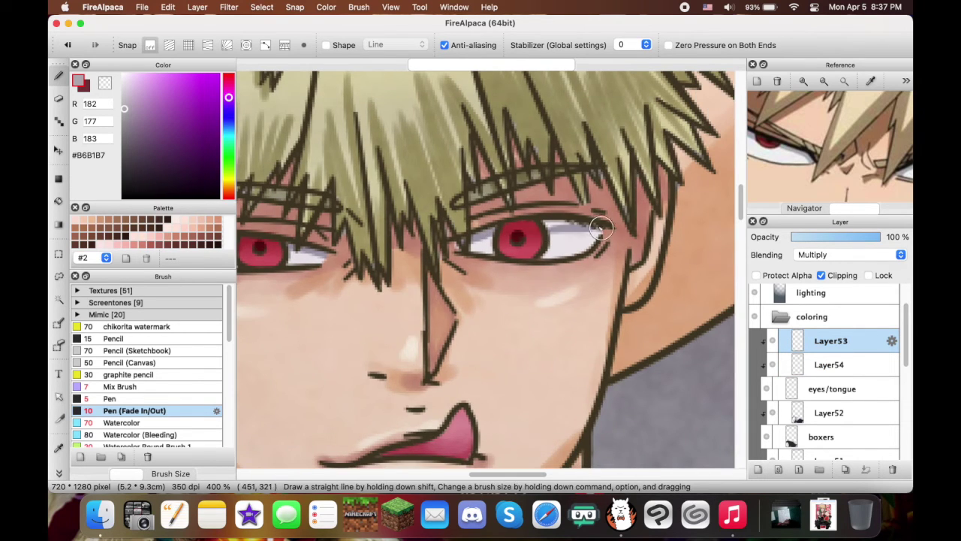
# Shade both irises in #801921 on a new clipped layer with Pen (Fade In/Out) at 7 to 10 px, blending with Mix Brush at 7 px
pyautogui.press('super+minus')
pyautogui.press('super+shift+n')
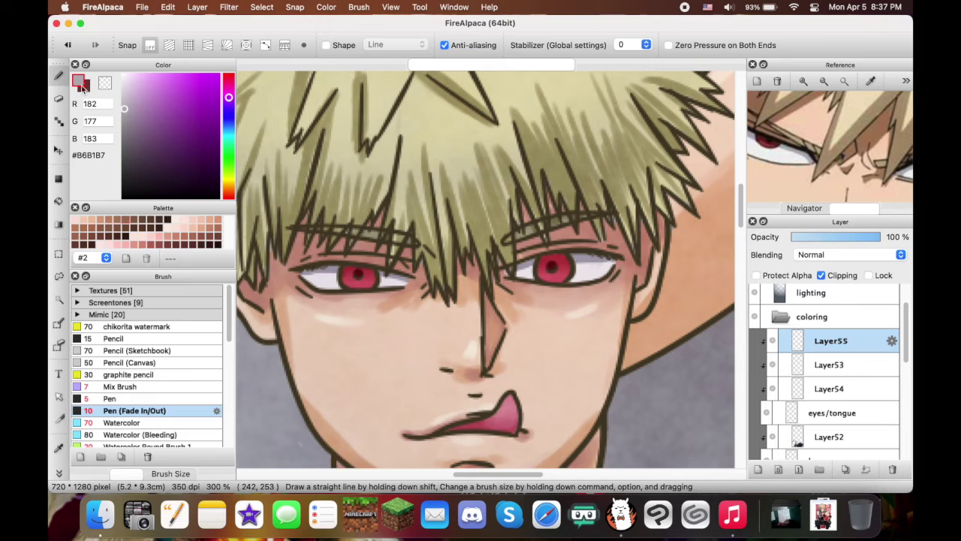
pyautogui.click(228, 75)
pyautogui.moveTo(200, 133); pyautogui.dragTo(200, 136)
pyautogui.press('super+plus')
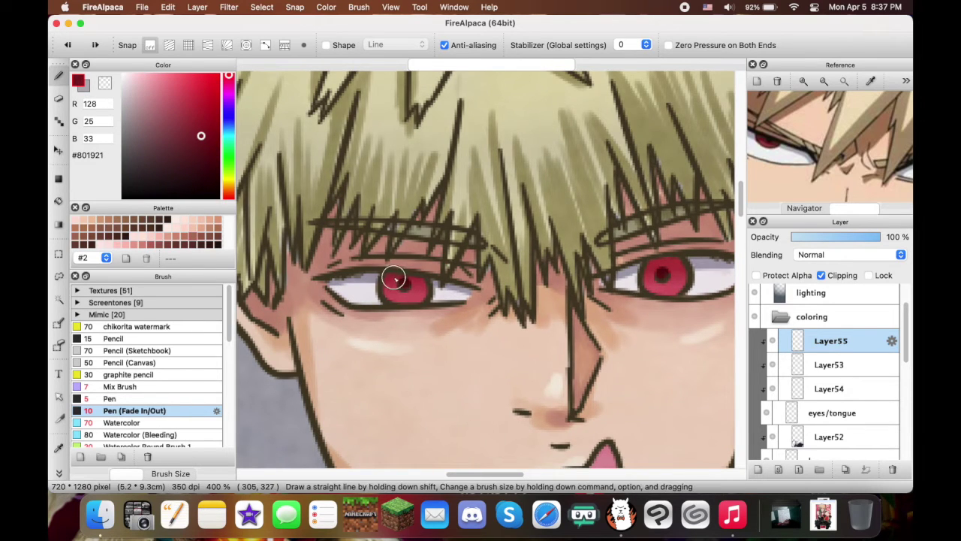
pyautogui.hscroll(3, 423, 295)
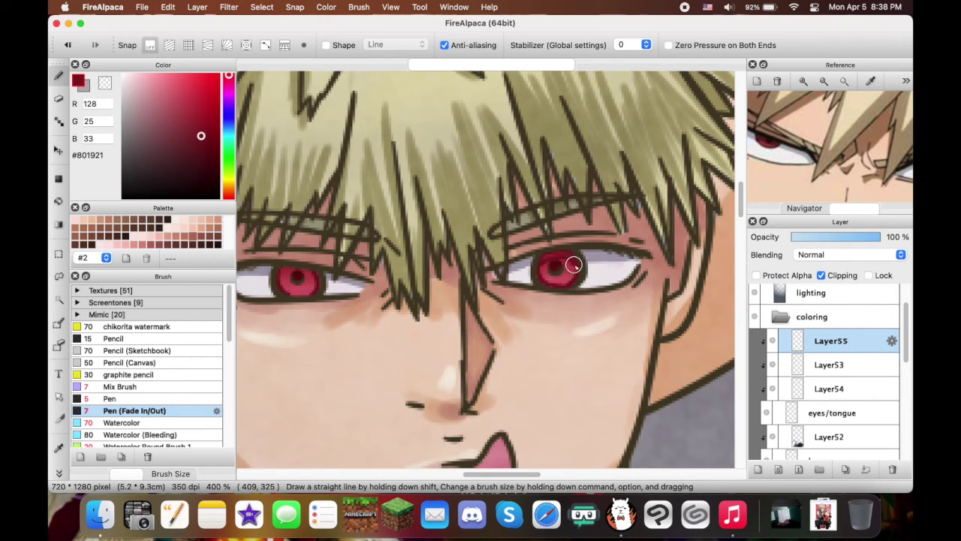
pyautogui.hscroll(-3, 362, 299)
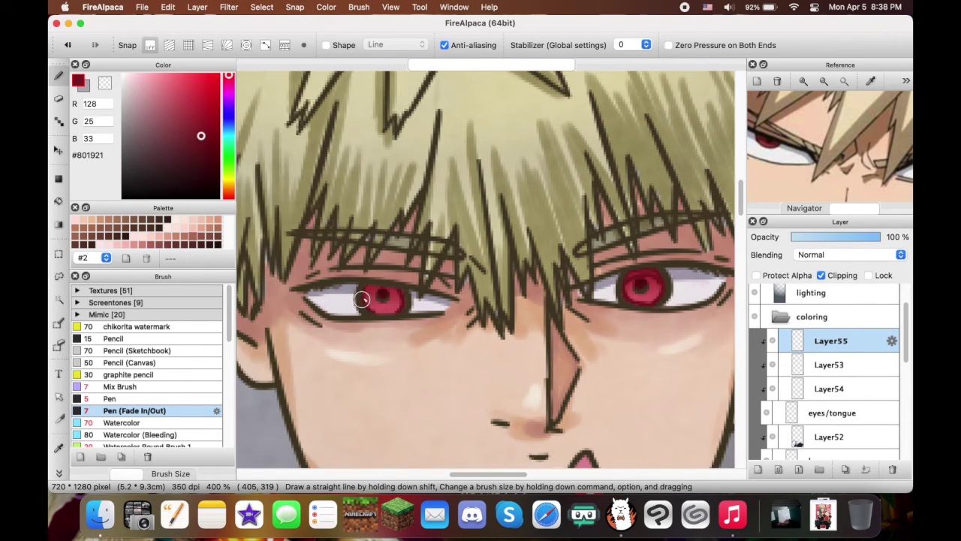
pyautogui.click(128, 386)
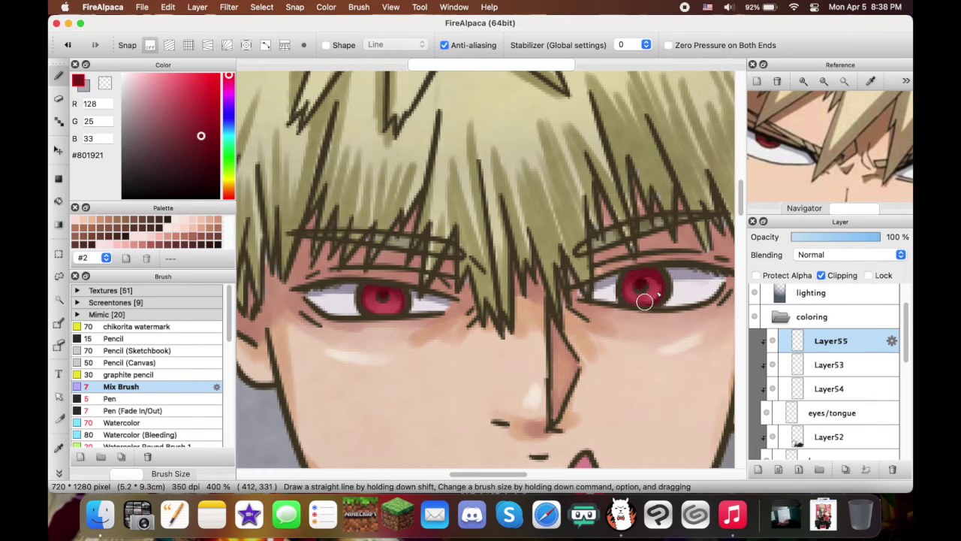
# Add light pink #D37880 accents to the irises with Pen at 7 px, cleaning up with the hard eraser at 12 px
pyautogui.press('p')
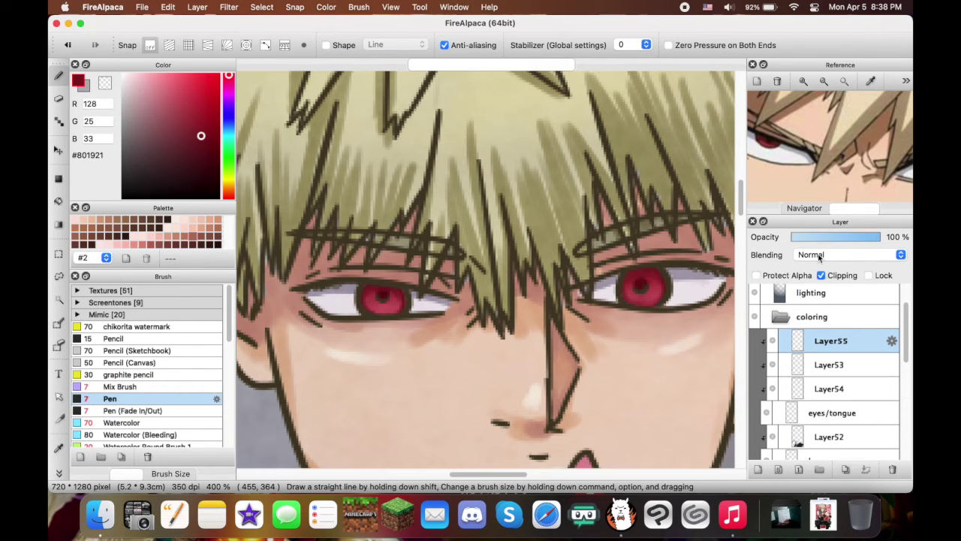
pyautogui.press('e')
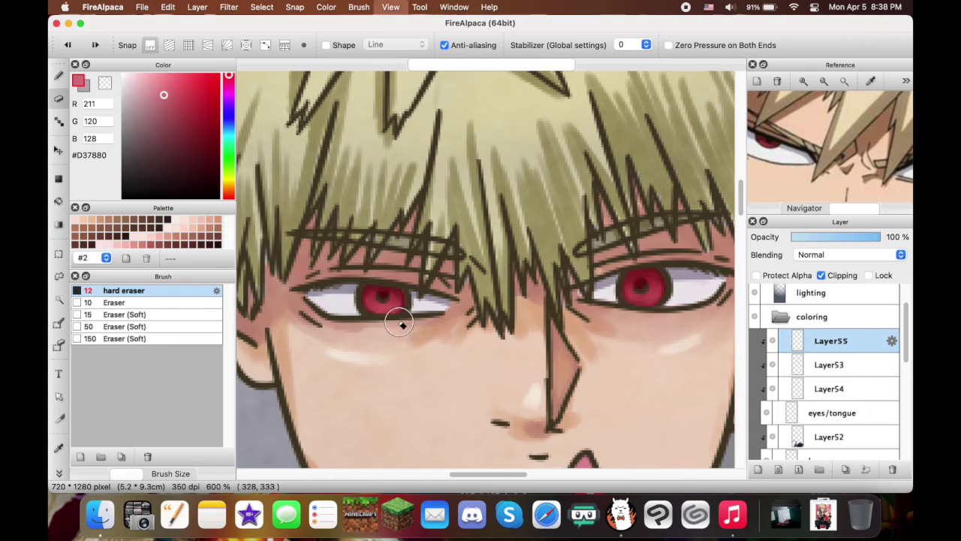
pyautogui.scroll(-3, 400, 323)
pyautogui.press('p')
pyautogui.moveTo(519, 409); pyautogui.dragTo(532, 409)
# Paint glowing reflections in both irises with Edge Pen % at 12 px in #C01D18 on a new clipped layer set to Add
pyautogui.scroll(-6, 150, 367)
pyautogui.click(171, 418)
pyautogui.click(203, 120)
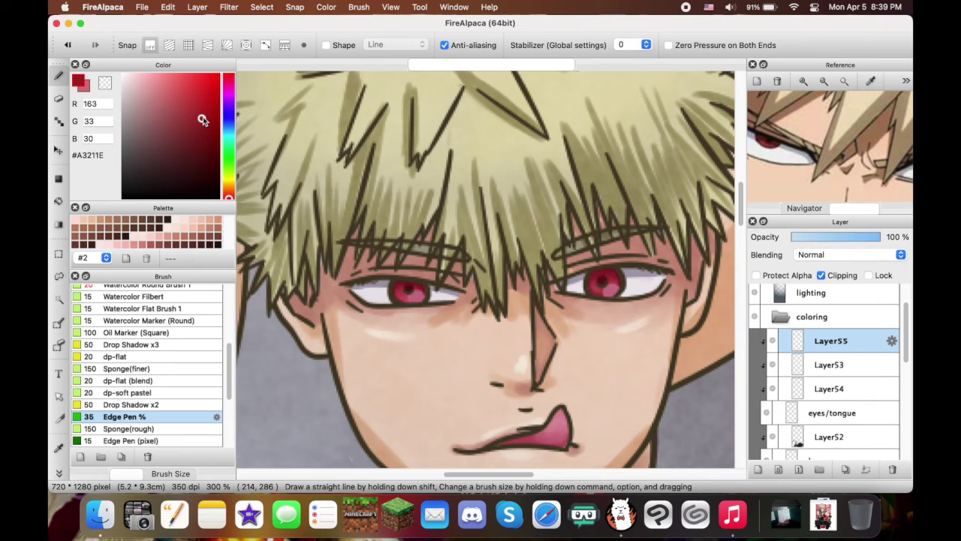
pyautogui.click(758, 469)
pyautogui.click(848, 255)
pyautogui.click(826, 284)
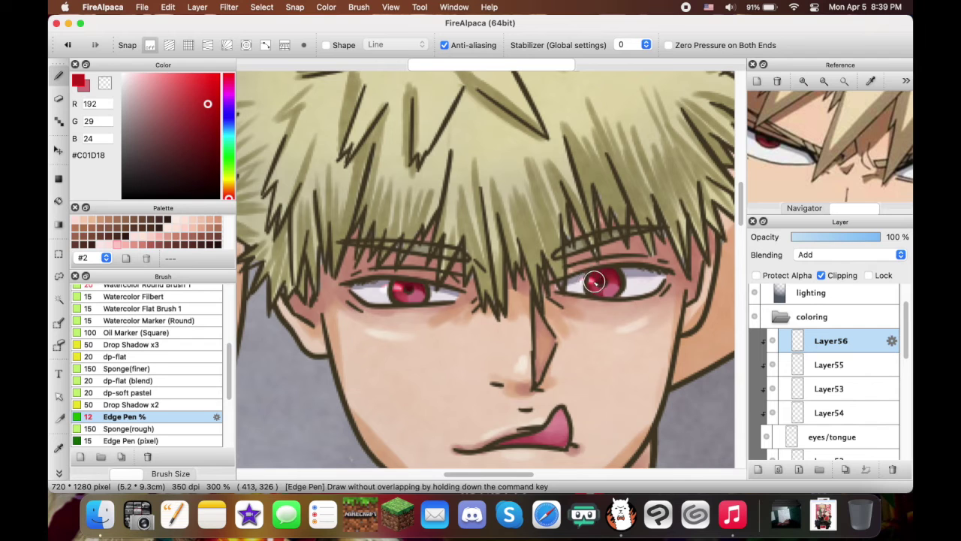
# Brighten the tongue on the Add layer with Watercolor Round Brush 1 at 20 px in #C01D18
pyautogui.scroll(-5, 420, 297)
pyautogui.scroll(5, 421, 297)
pyautogui.click(188, 297)
pyautogui.scroll(3, 219, 367)
pyautogui.click(188, 320)
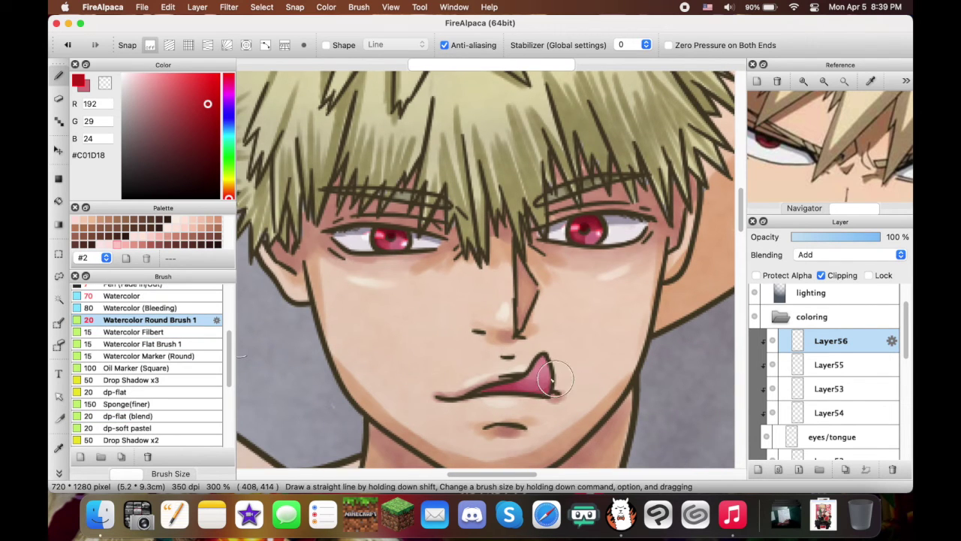
# Collapse the coloring folder and bring the whole figure into view
pyautogui.click(782, 316)
pyautogui.scroll(-5, 488, 270)
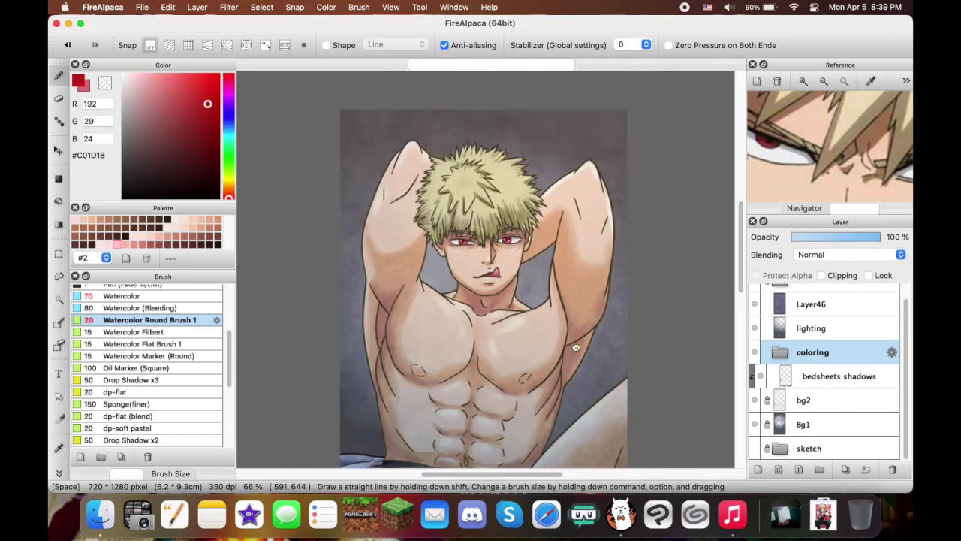
# Pick near-white #FDFDFD and dark gray #434343 as the brush colors, and add a new layer directly above Layer46
pyautogui.scroll(3, 503, 248)
pyautogui.scroll(5, 150, 368)
pyautogui.click(139, 327)
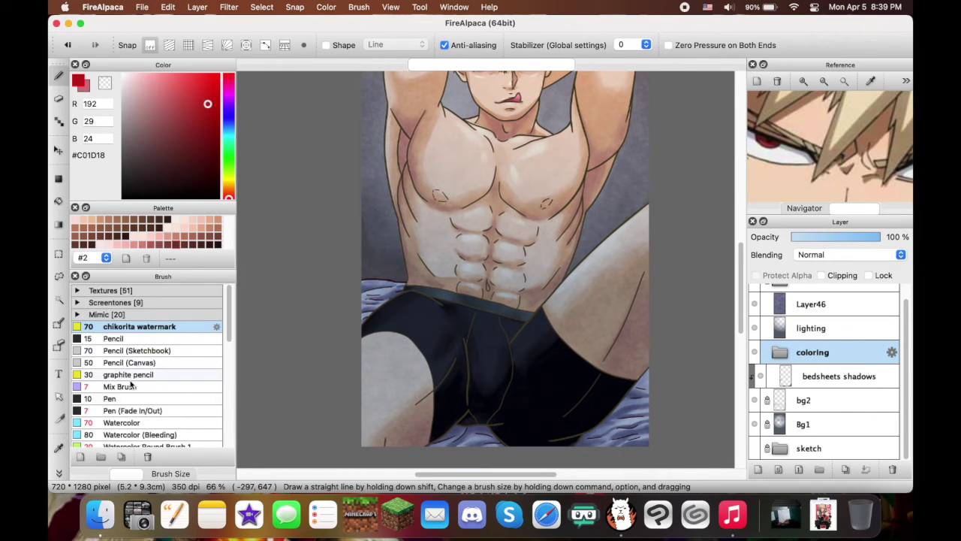
pyautogui.scroll(-10, 209, 441)
pyautogui.scroll(8, 220, 409)
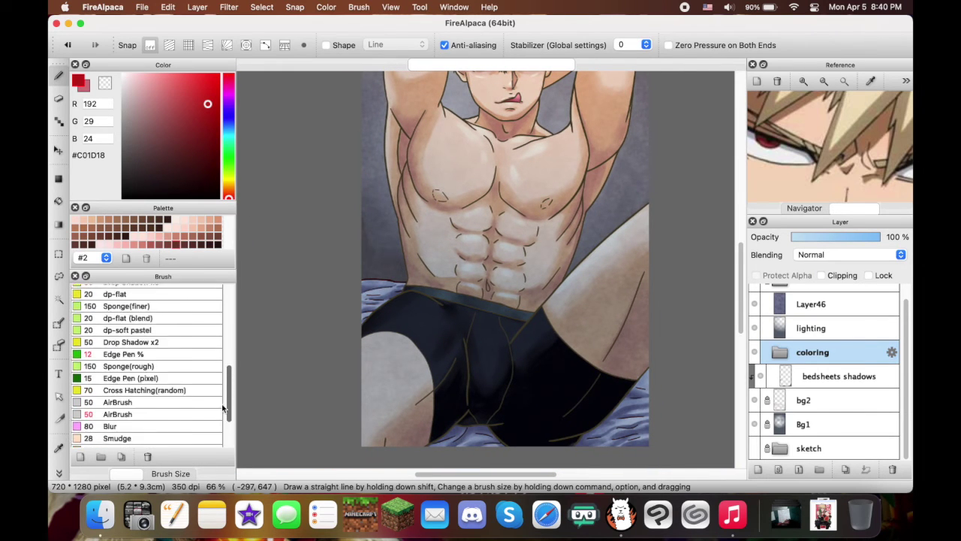
pyautogui.click(132, 392)
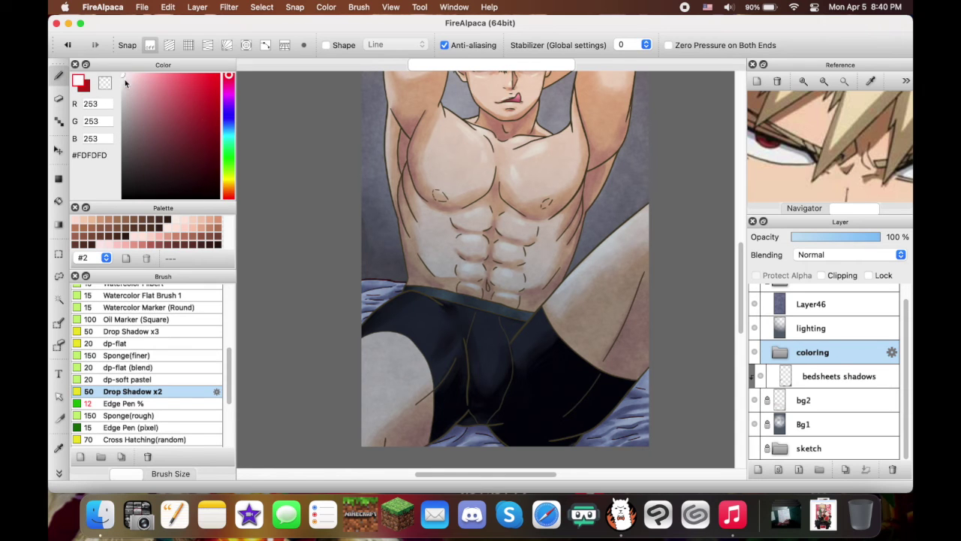
pyautogui.scroll(1, 824, 303)
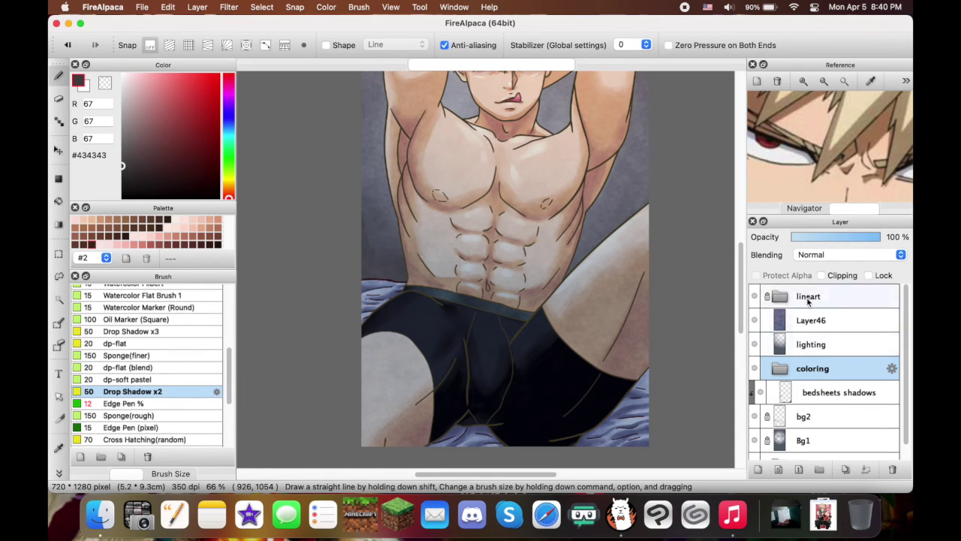
pyautogui.click(814, 323)
pyautogui.press('super+shift+n')
# Try stamping the chikorita watermark at 100 px in #FDFDFD on the dark background just above the bedsheets
pyautogui.scroll(4, 414, 349)
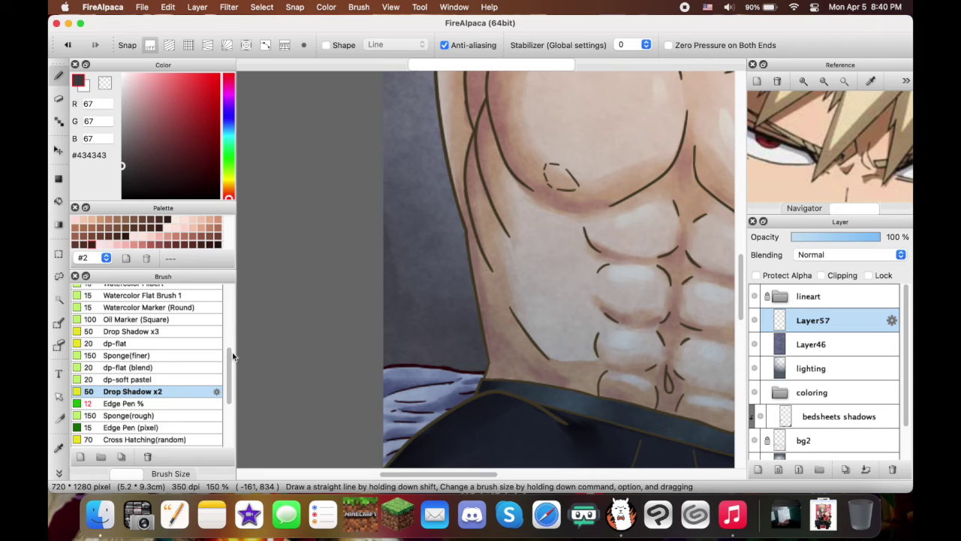
pyautogui.press('b')
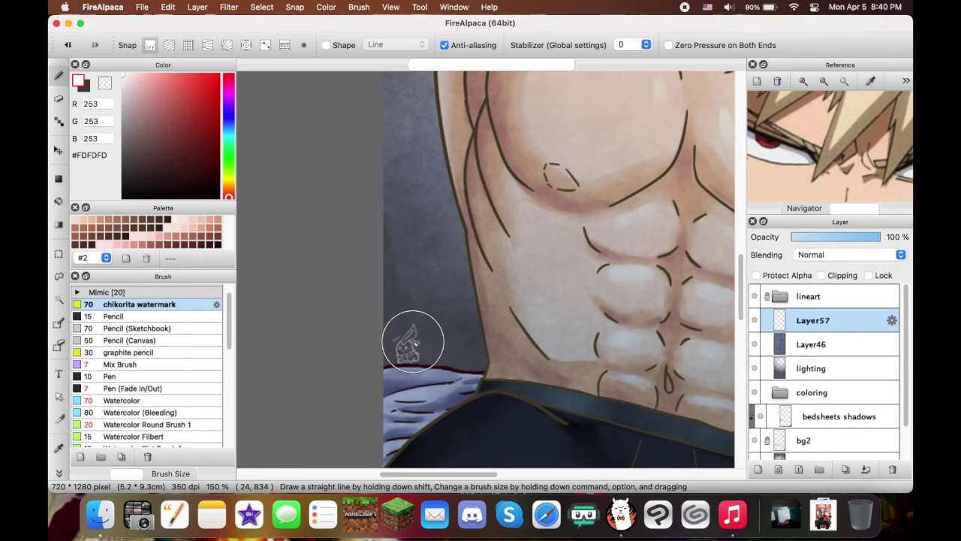
pyautogui.moveTo(411, 347)
pyautogui.mouseDown()
pyautogui.moveTo(390, 338)
pyautogui.moveTo(463, 339)
pyautogui.moveTo(512, 253)
pyautogui.moveTo(575, 343)
pyautogui.moveTo(418, 365)
pyautogui.moveTo(432, 370)
pyautogui.mouseUp()
pyautogui.click(429, 366)
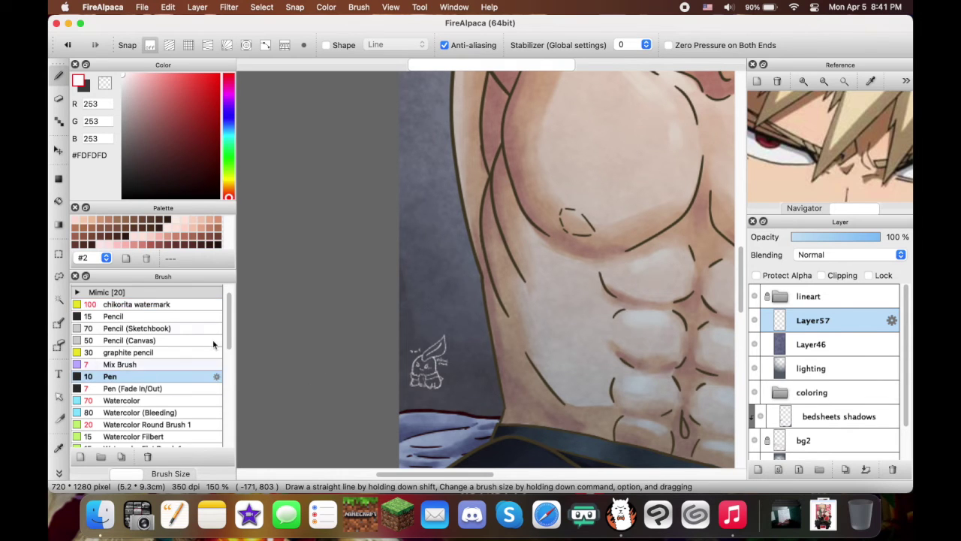
# Try replacing the watermark with a handwritten signature in Drop Shadow x2 at 12 px in #FDFDFD, and undo it
pyautogui.scroll(-10, 217, 417)
pyautogui.click(135, 298)
pyautogui.scroll(3, 435, 402)
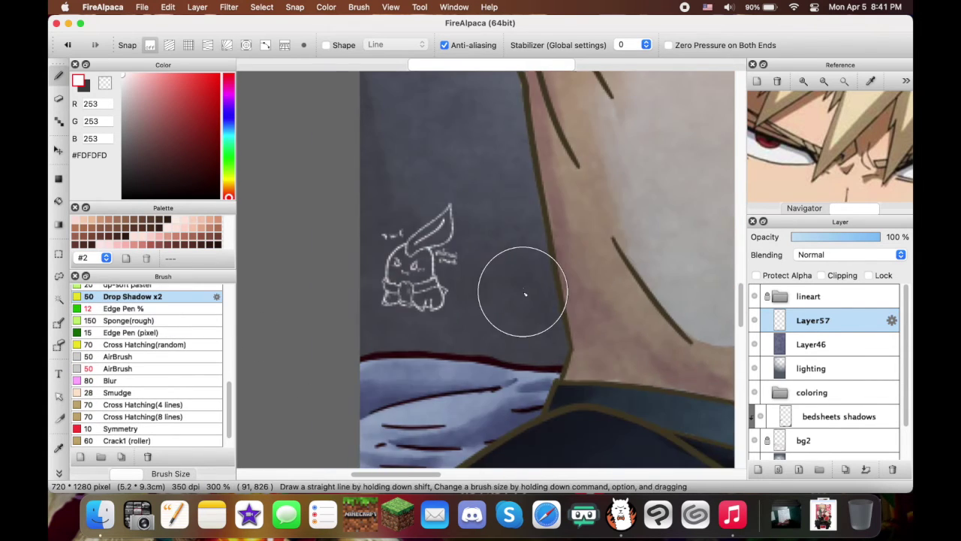
pyautogui.press('super+z')
pyautogui.moveTo(408, 349); pyautogui.dragTo(394, 336)
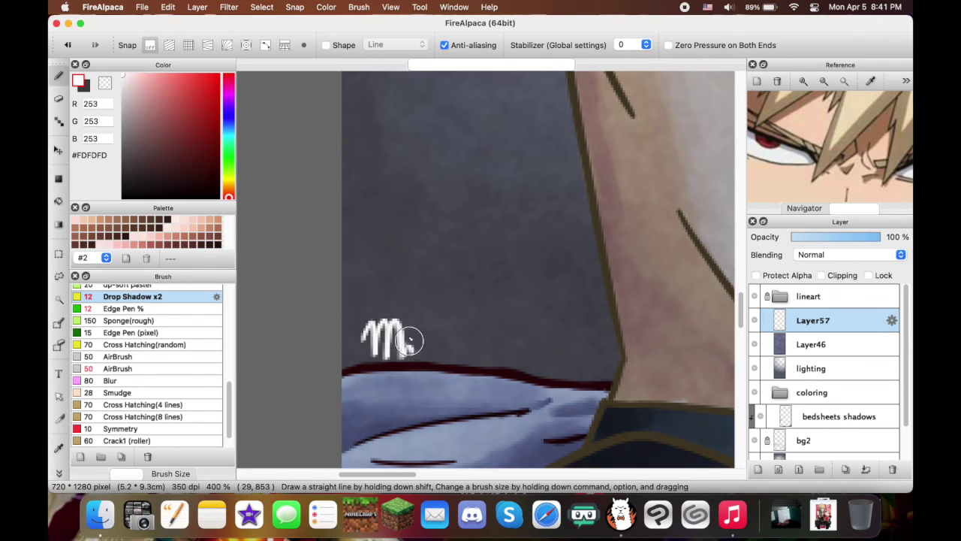
pyautogui.press('super+z')
pyautogui.press('super+z')
# Restore the undone empty layer, lock Layer46, and rotate the canvas toward the background gap between torso and raised thigh
pyautogui.scroll(-4, 594, 371)
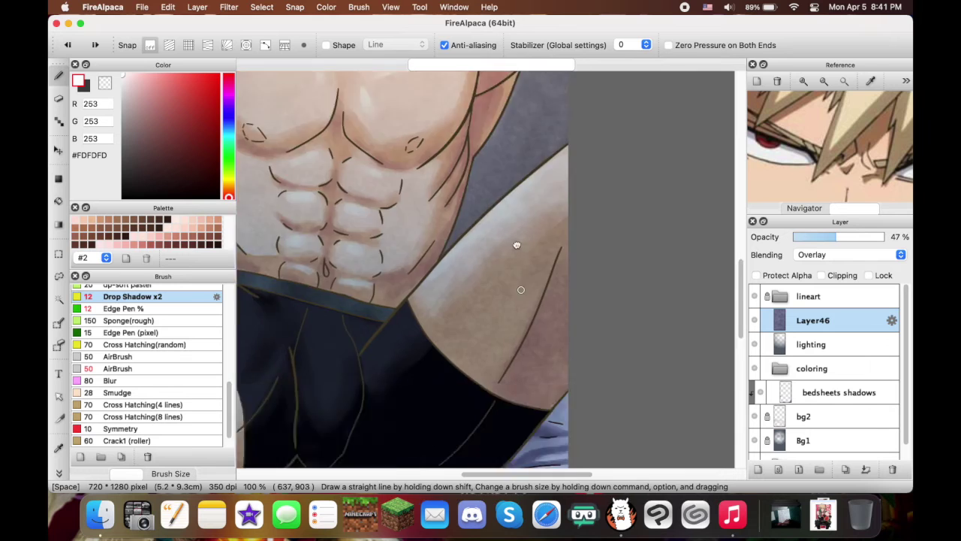
pyautogui.scroll(3, 368, 274)
pyautogui.press('super+shift+z')
pyautogui.press('super+shift+z')
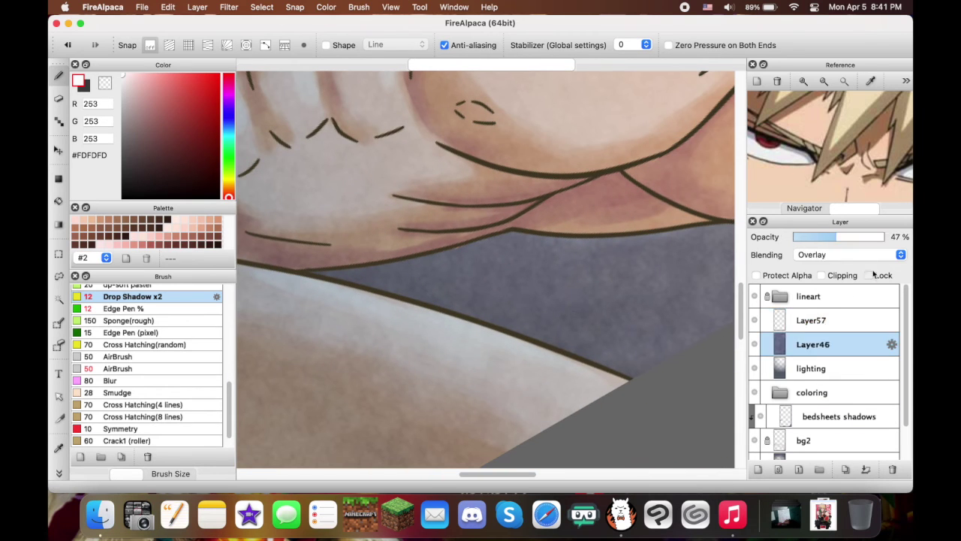
pyautogui.moveTo(368, 274); pyautogui.dragTo(508, 308)
# Handwrite the artist's social handle along the raised thigh's upper edge with Pen at 2 px in #FDFDFD
pyautogui.scroll(5, 188, 360)
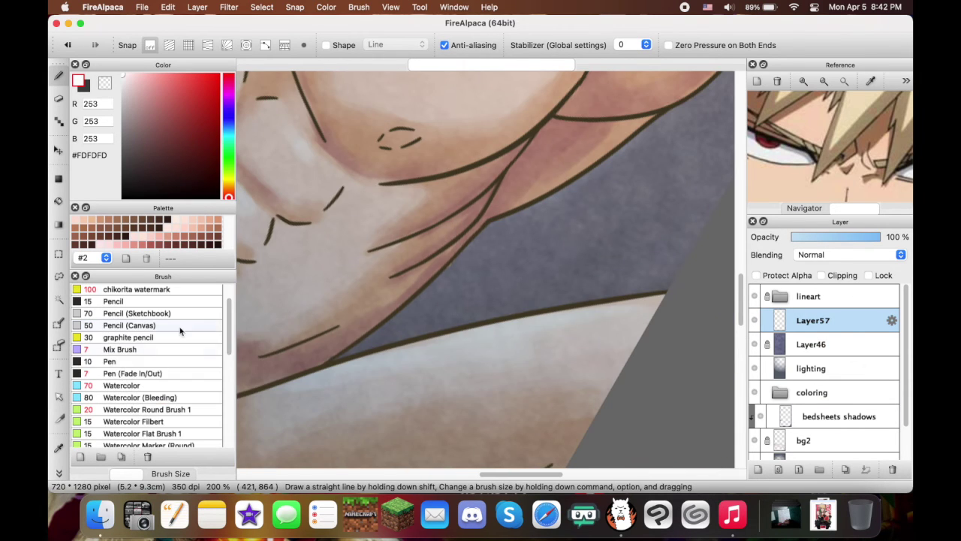
pyautogui.click(151, 361)
pyautogui.scroll(2, 433, 328)
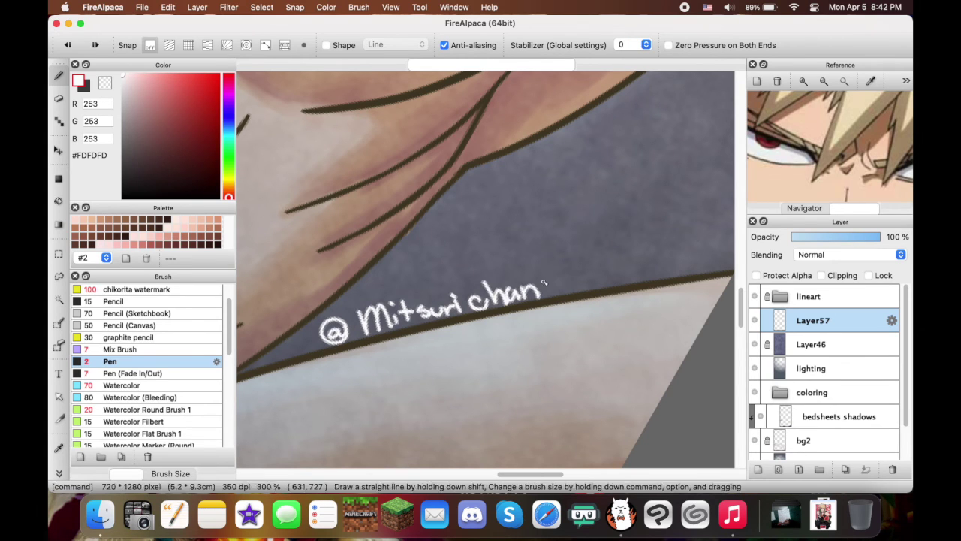
pyautogui.moveTo(556, 287); pyautogui.dragTo(483, 342)
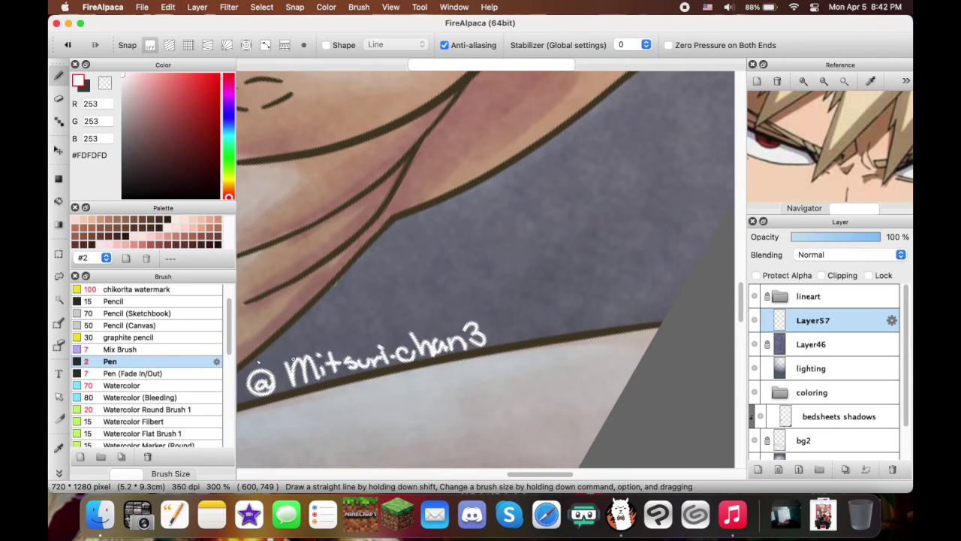
# Stamp the chikorita watermark at 100 px beside the handwritten handle and check the whole illustration
pyautogui.click(139, 289)
pyautogui.click(568, 272)
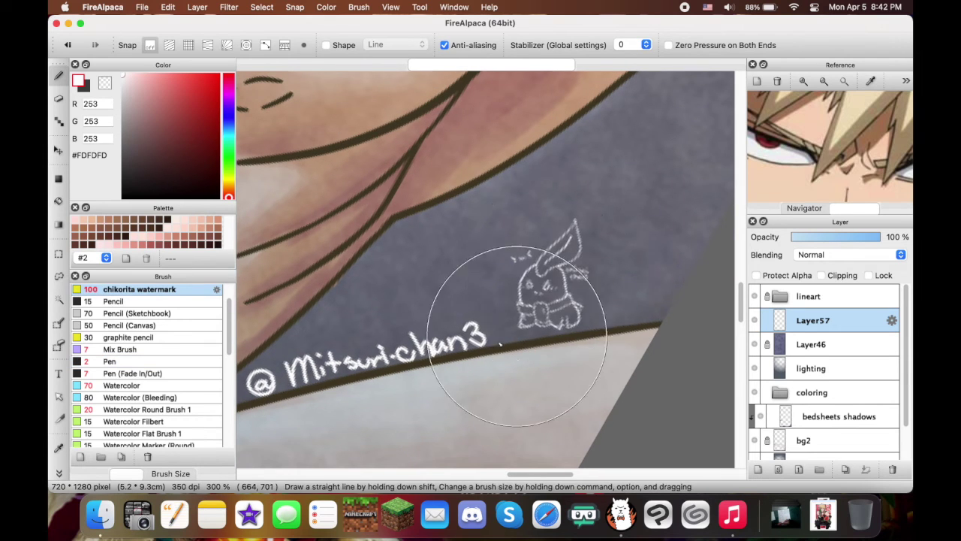
pyautogui.scroll(-5, 409, 340)
pyautogui.scroll(1, 575, 217)
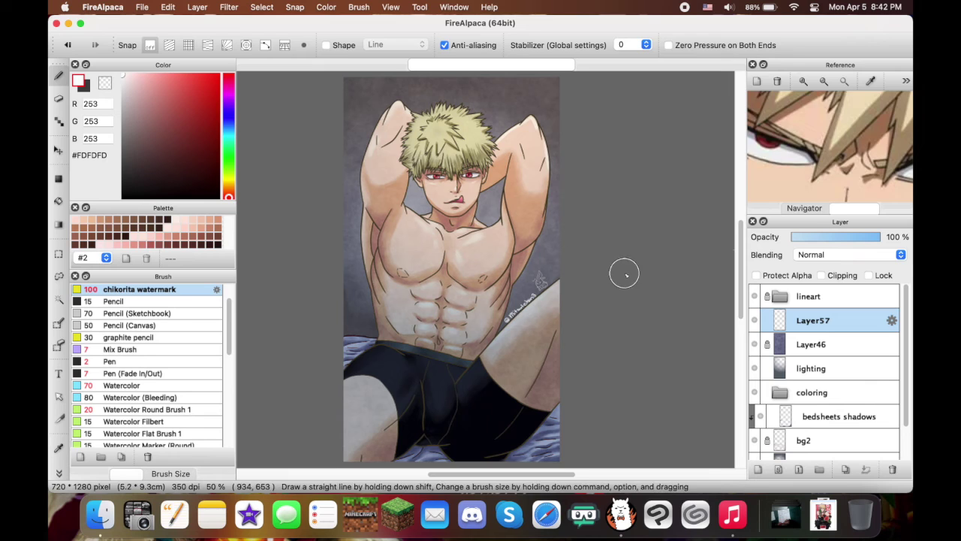
pyautogui.click(804, 208)
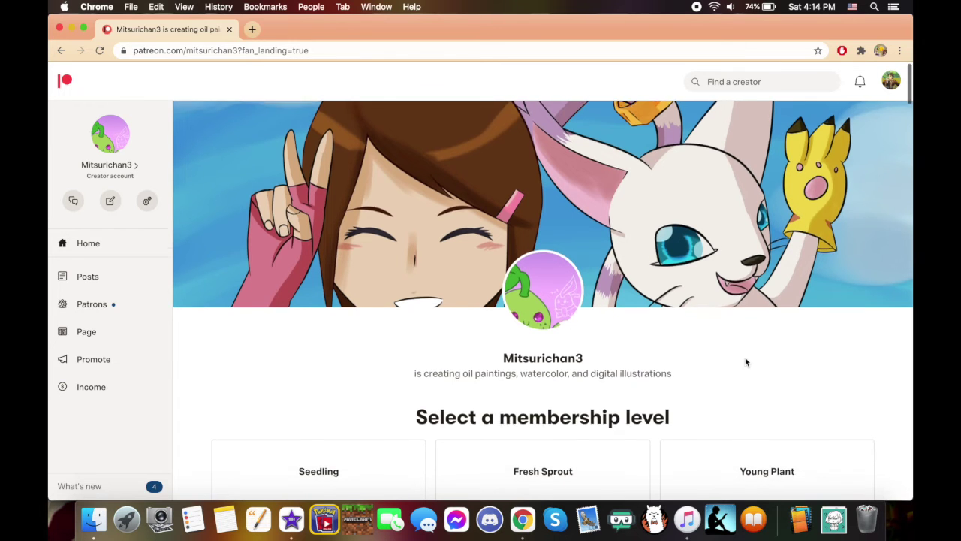
# On the artist's Patreon page in Chrome, examine the membership levels and their benefits, expanding the list to all 4 levels
pyautogui.scroll(-5, 746, 362)
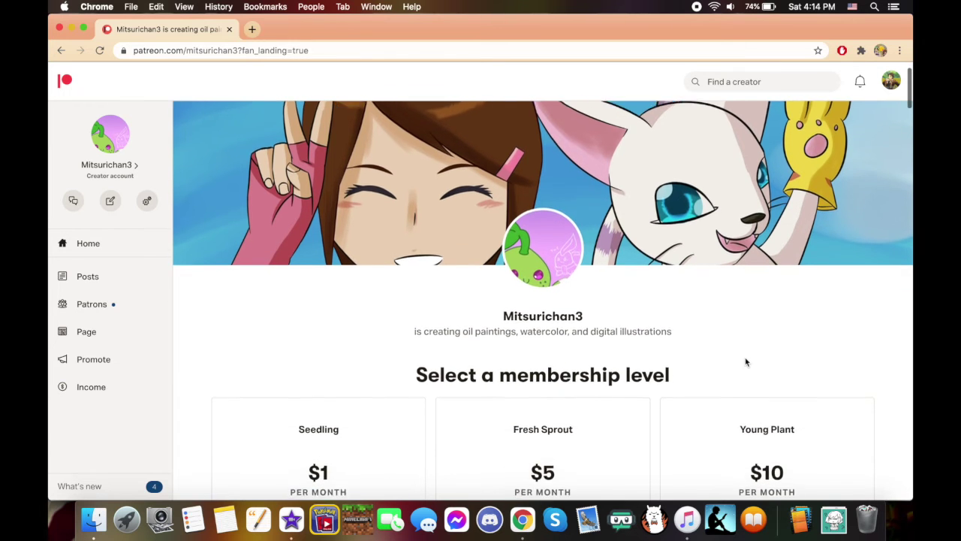
pyautogui.scroll(-2, 746, 360)
pyautogui.scroll(-3, 856, 275)
pyautogui.scroll(-4, 870, 296)
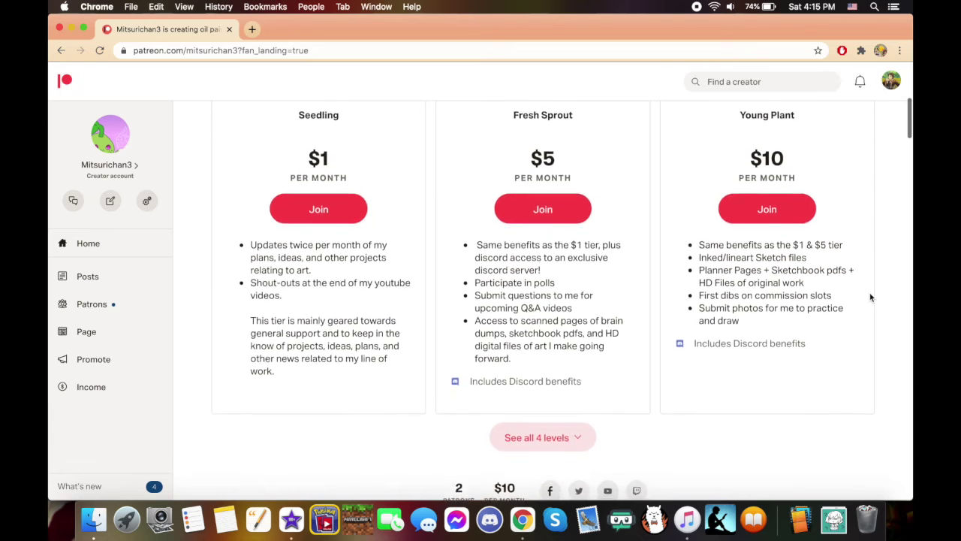
pyautogui.scroll(-1, 870, 297)
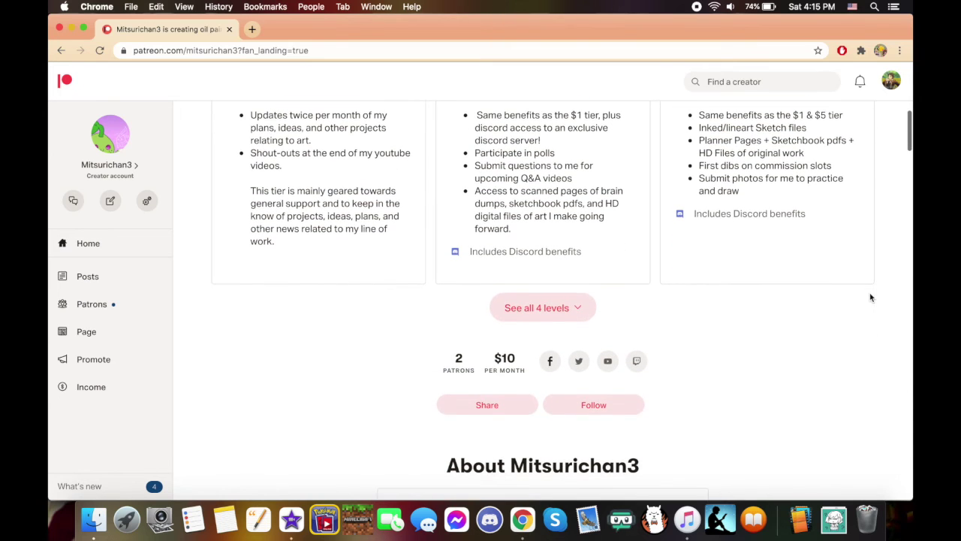
pyautogui.click(579, 304)
pyautogui.scroll(-7, 758, 358)
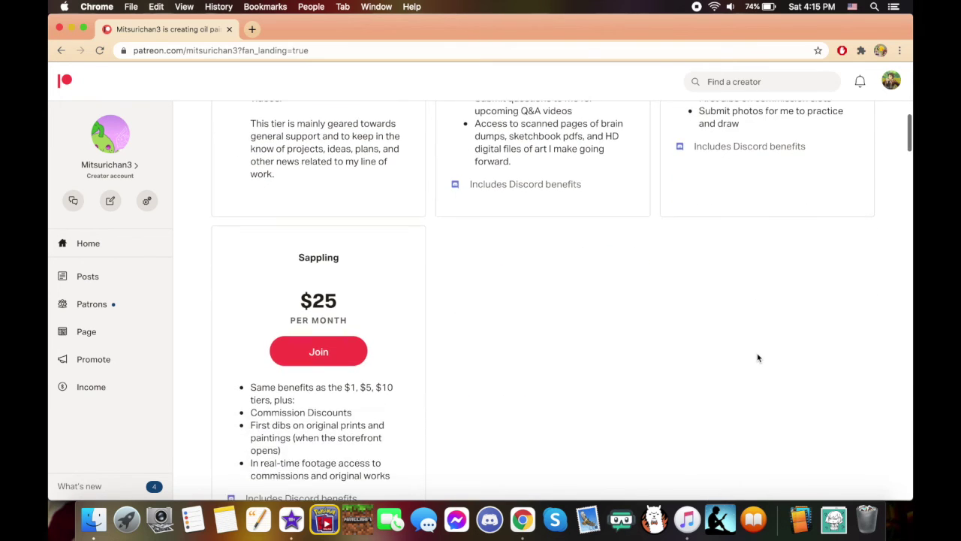
# Examine the Patreon page's about text, funding goals and recent posts, and return to the membership levels
pyautogui.scroll(-10, 757, 358)
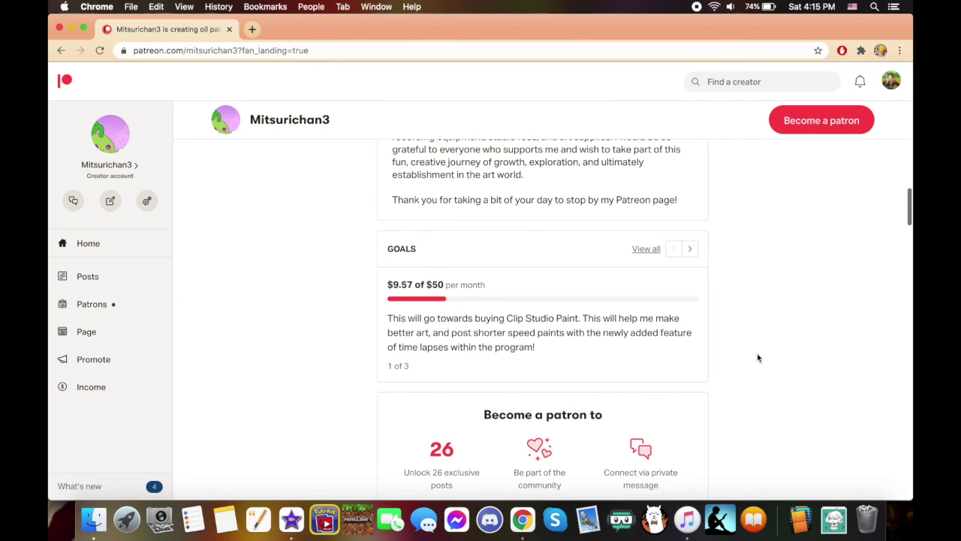
pyautogui.scroll(-5, 757, 358)
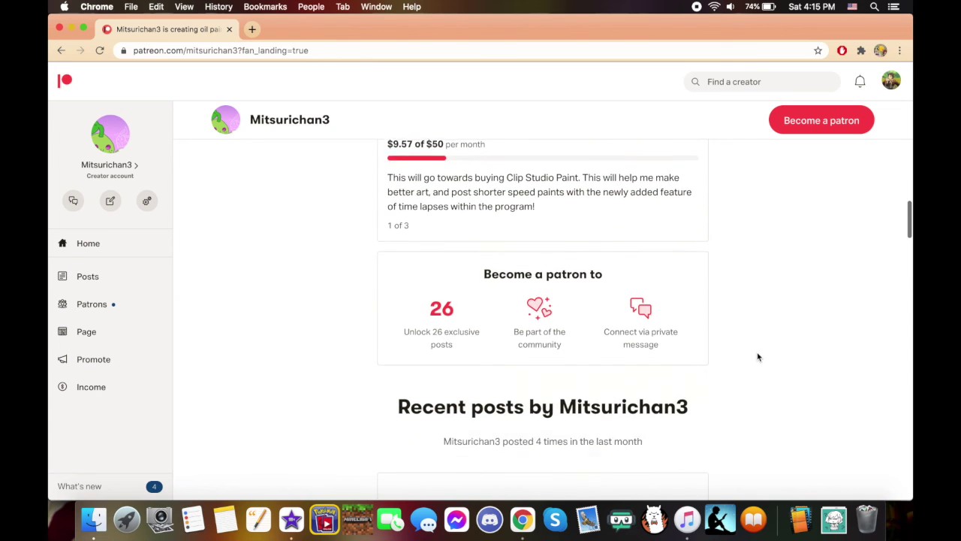
pyautogui.scroll(-1, 758, 358)
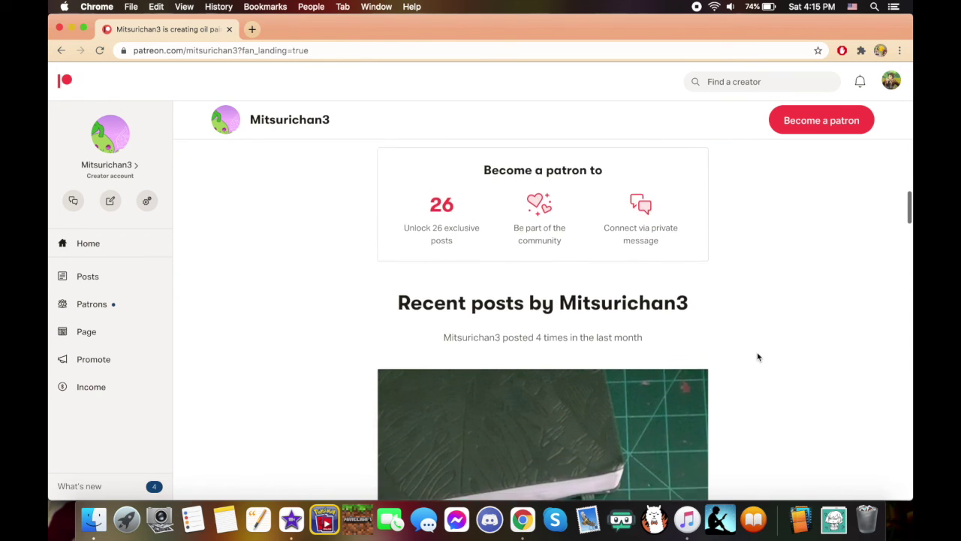
pyautogui.scroll(-8, 757, 357)
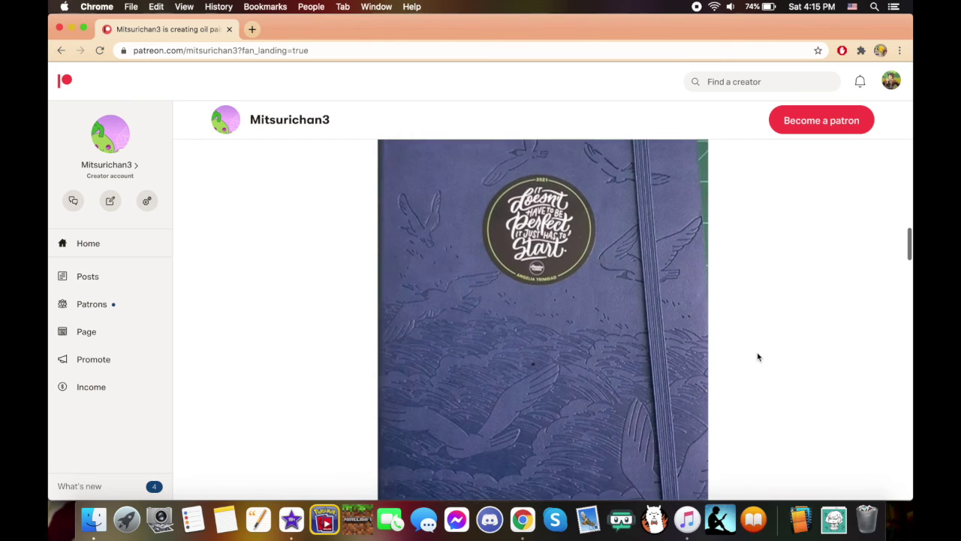
pyautogui.scroll(-20, 758, 357)
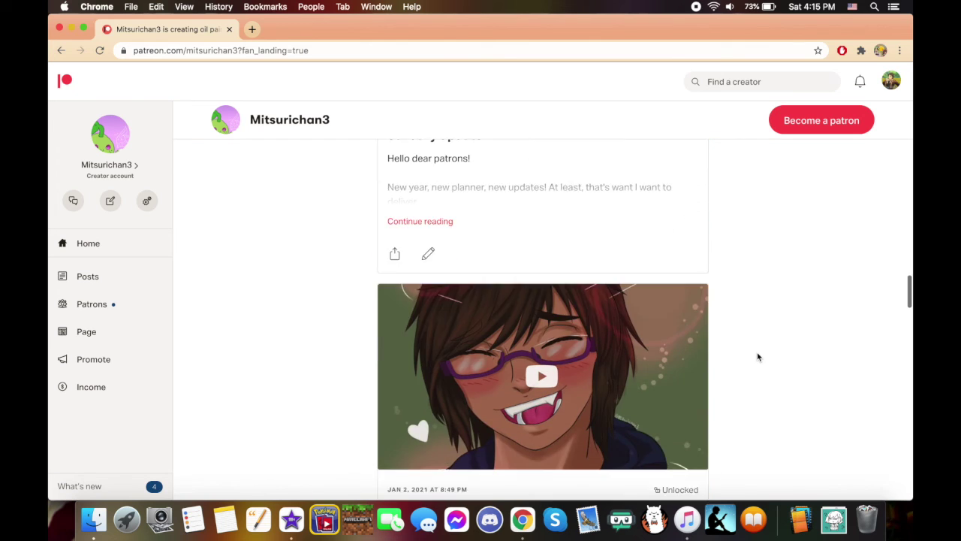
pyautogui.scroll(-15, 758, 357)
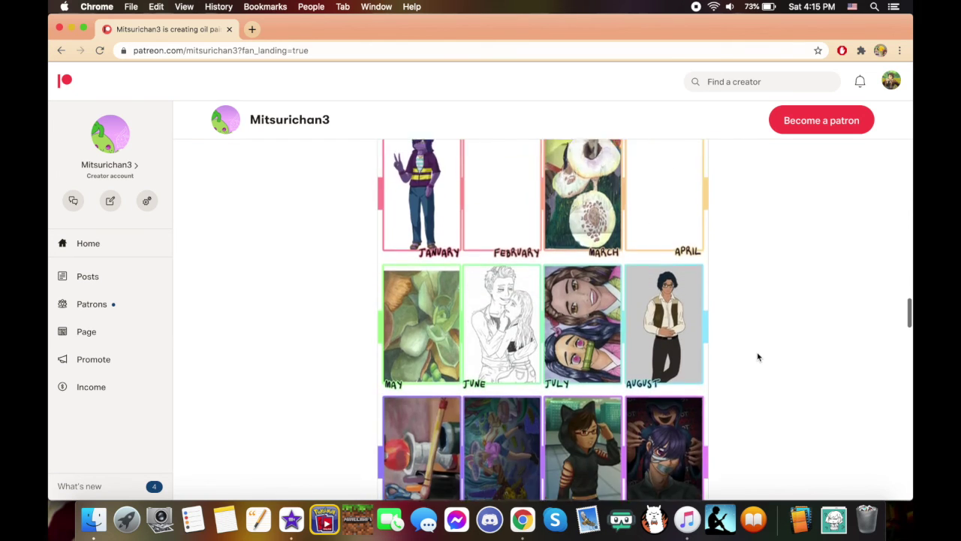
pyautogui.scroll(-5, 758, 357)
pyautogui.scroll(15, 757, 358)
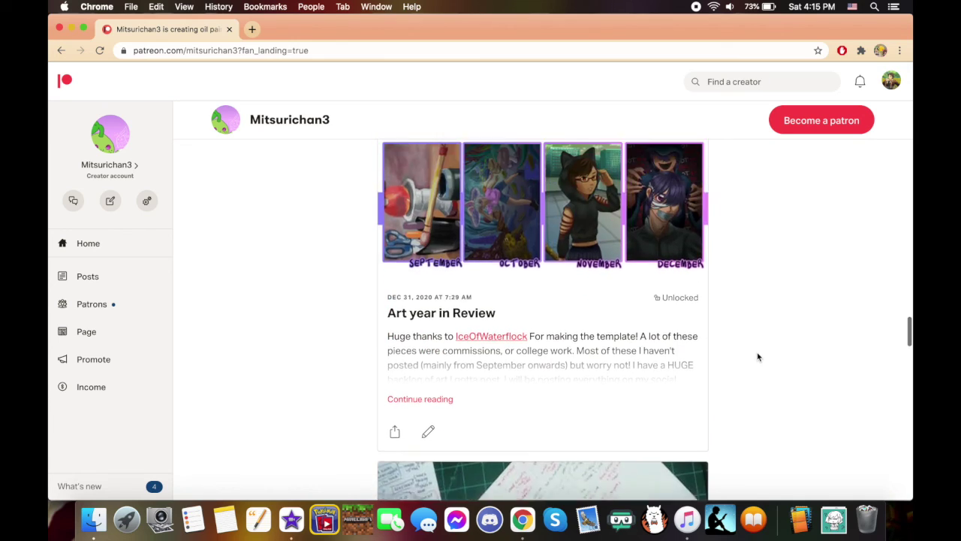
pyautogui.scroll(20, 758, 357)
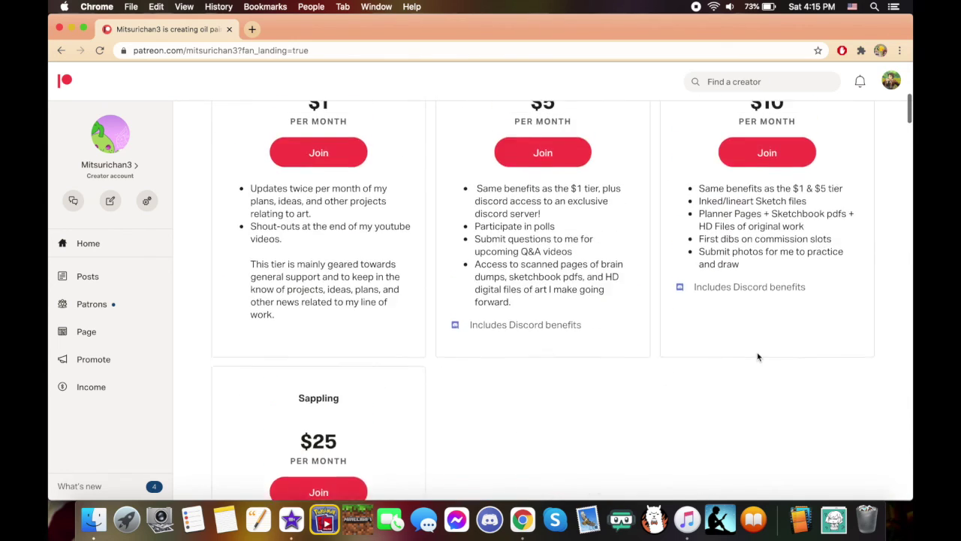
pyautogui.scroll(10, 757, 357)
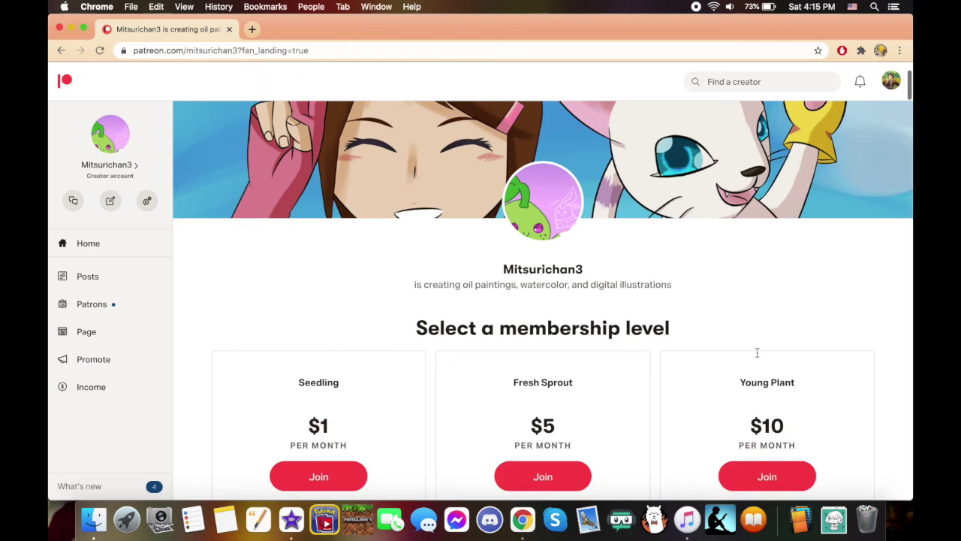